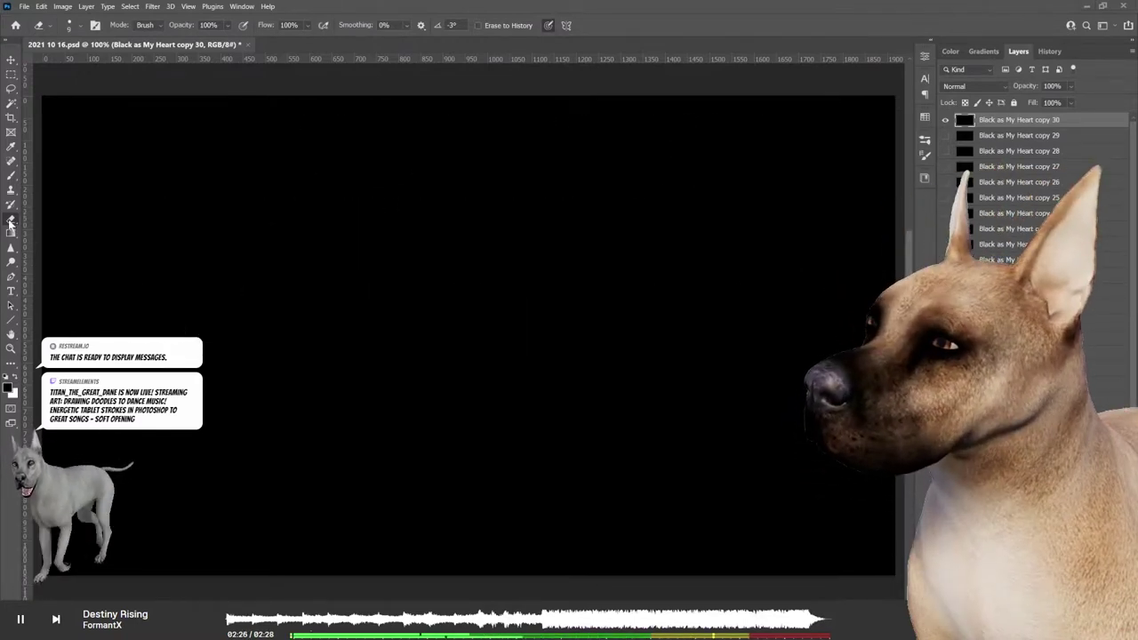
# Step: Draw the first two rows of glowing freehand loops across the top of the canvas
pyautogui.moveTo(458, 184)
pyautogui.mouseDown()
pyautogui.moveTo(495, 190)
pyautogui.moveTo(485, 163)
pyautogui.moveTo(527, 222)
pyautogui.mouseUp()
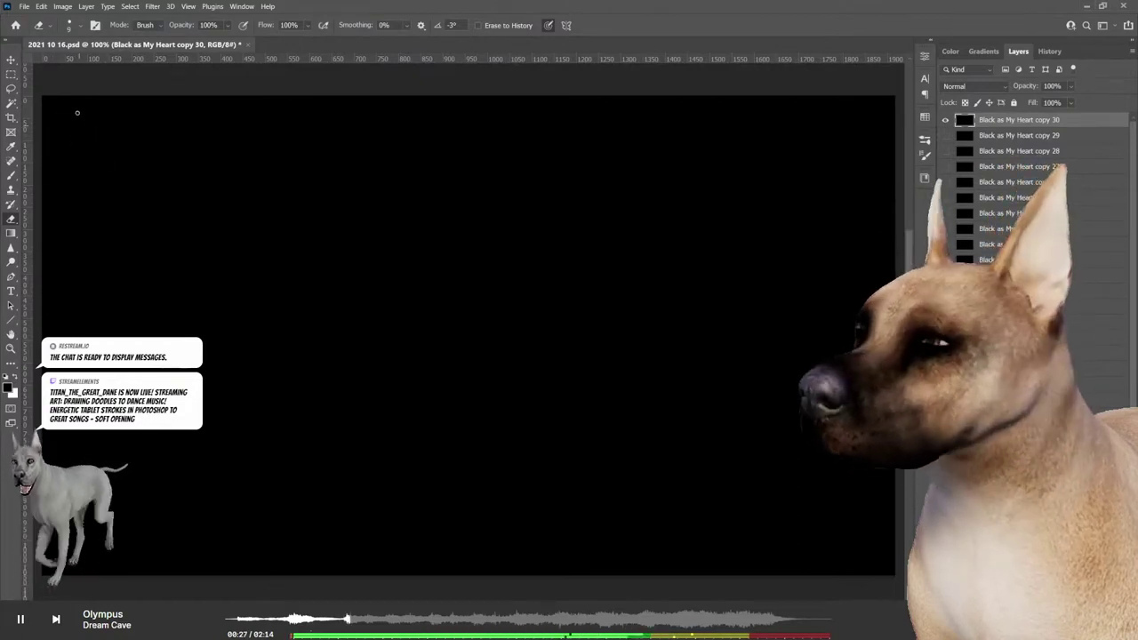
pyautogui.moveTo(75, 106)
pyautogui.mouseDown()
pyautogui.moveTo(51, 117)
pyautogui.moveTo(120, 106)
pyautogui.moveTo(178, 136)
pyautogui.mouseUp()
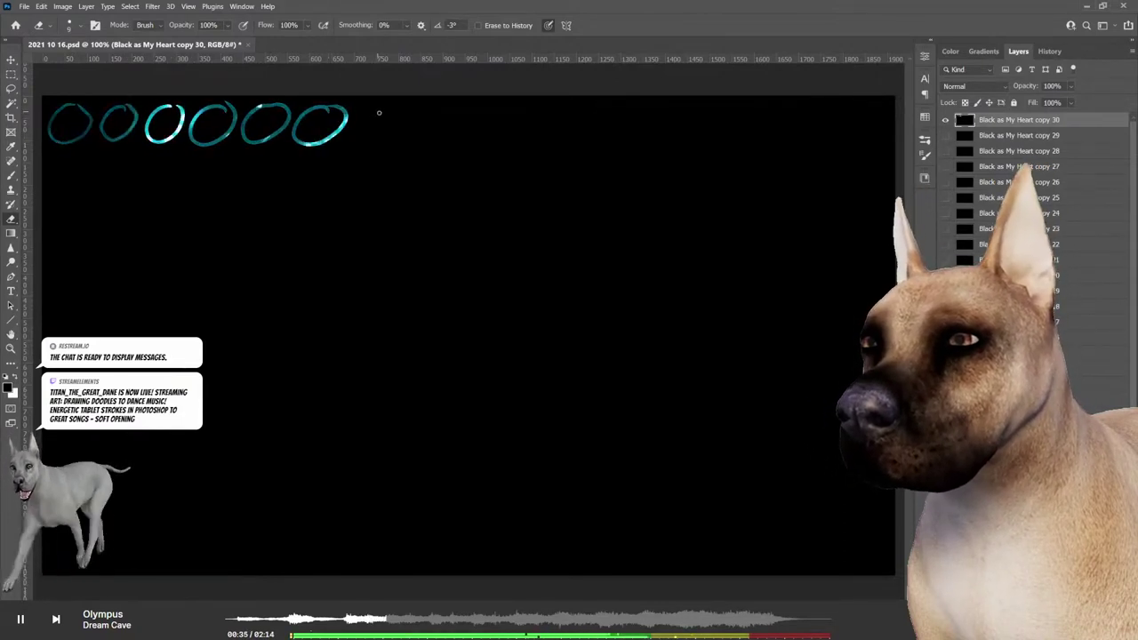
pyautogui.moveTo(379, 113); pyautogui.dragTo(398, 119)
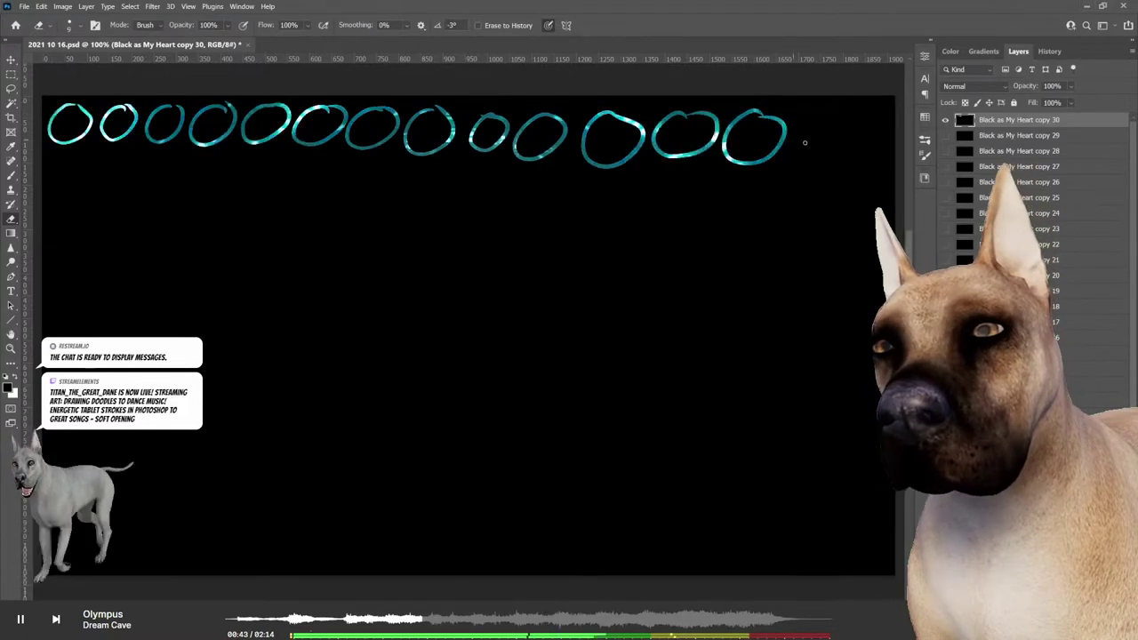
pyautogui.moveTo(86, 160)
pyautogui.mouseDown()
pyautogui.moveTo(53, 189)
pyautogui.moveTo(86, 161)
pyautogui.moveTo(105, 196)
pyautogui.moveTo(132, 165)
pyautogui.moveTo(182, 162)
pyautogui.moveTo(246, 183)
pyautogui.moveTo(286, 170)
pyautogui.moveTo(331, 177)
pyautogui.moveTo(386, 213)
pyautogui.mouseUp()
pyautogui.moveTo(435, 178)
pyautogui.mouseDown()
pyautogui.moveTo(410, 219)
pyautogui.moveTo(444, 176)
pyautogui.mouseUp()
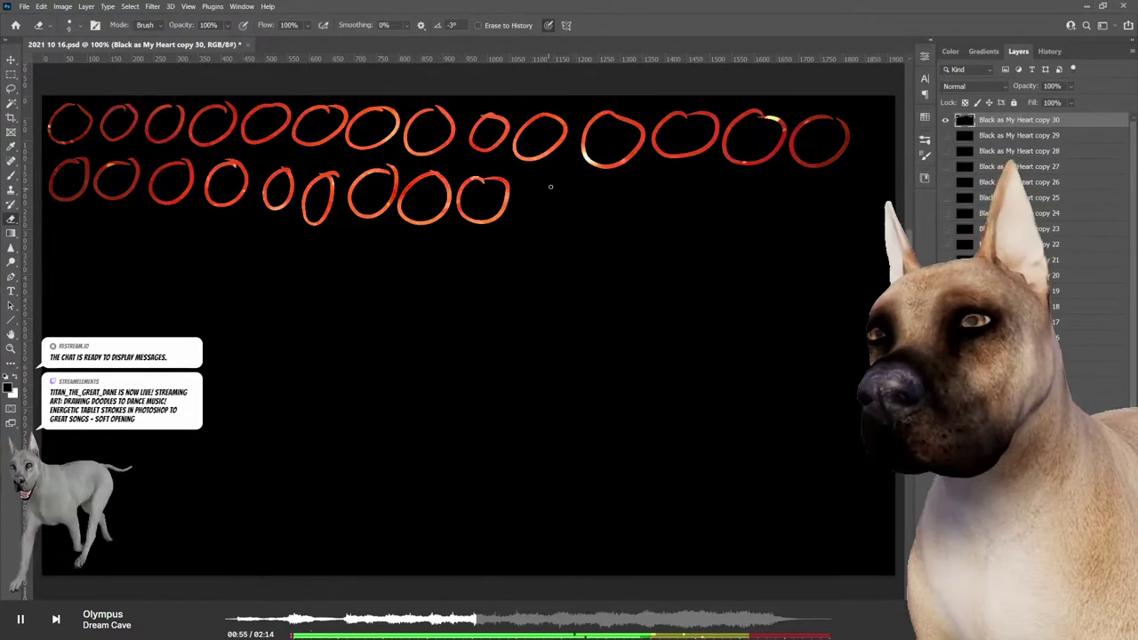
pyautogui.moveTo(551, 187)
pyautogui.mouseDown()
pyautogui.moveTo(553, 222)
pyautogui.moveTo(565, 183)
pyautogui.moveTo(627, 187)
pyautogui.moveTo(633, 217)
pyautogui.moveTo(668, 182)
pyautogui.moveTo(704, 227)
pyautogui.moveTo(720, 182)
pyautogui.moveTo(748, 220)
pyautogui.mouseUp()
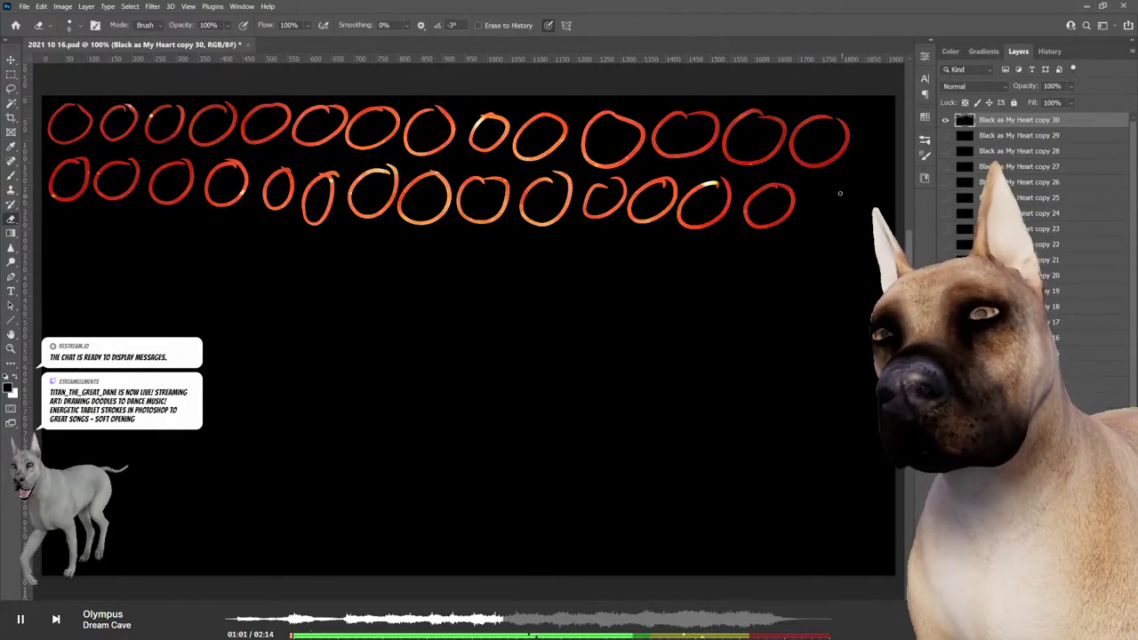
# Step: Draw a third row of four loops from left to right below them
pyautogui.moveTo(74, 218)
pyautogui.mouseDown()
pyautogui.moveTo(51, 233)
pyautogui.moveTo(77, 220)
pyautogui.moveTo(182, 219)
pyautogui.moveTo(226, 250)
pyautogui.mouseUp()
pyautogui.moveTo(285, 230); pyautogui.dragTo(406, 234)
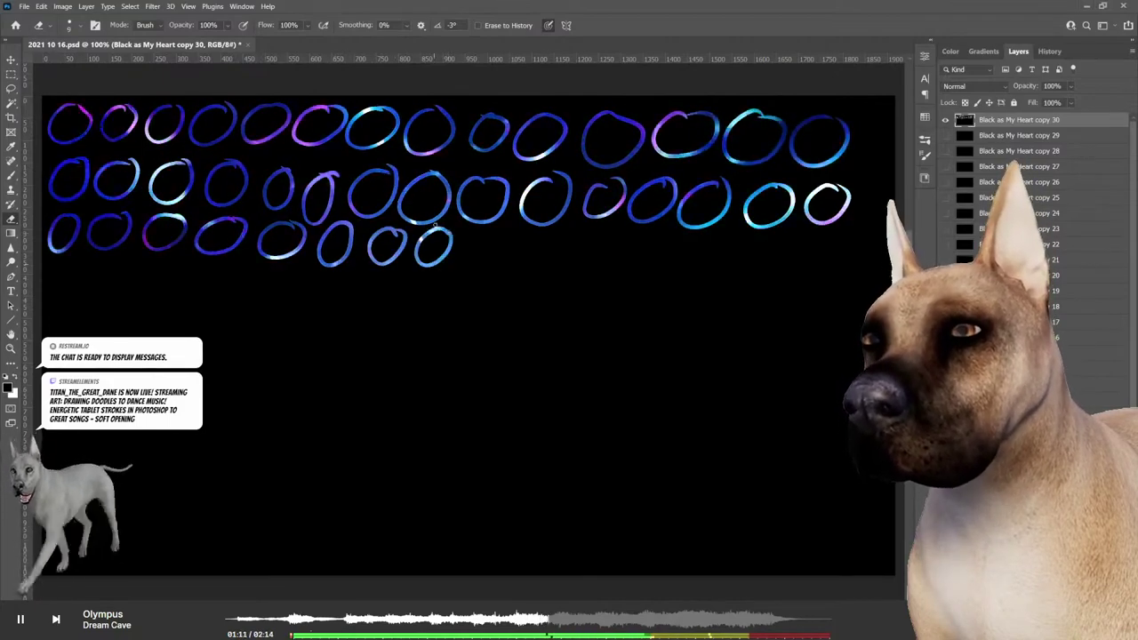
pyautogui.moveTo(494, 263)
pyautogui.mouseDown()
pyautogui.moveTo(500, 239)
pyautogui.moveTo(553, 239)
pyautogui.mouseUp()
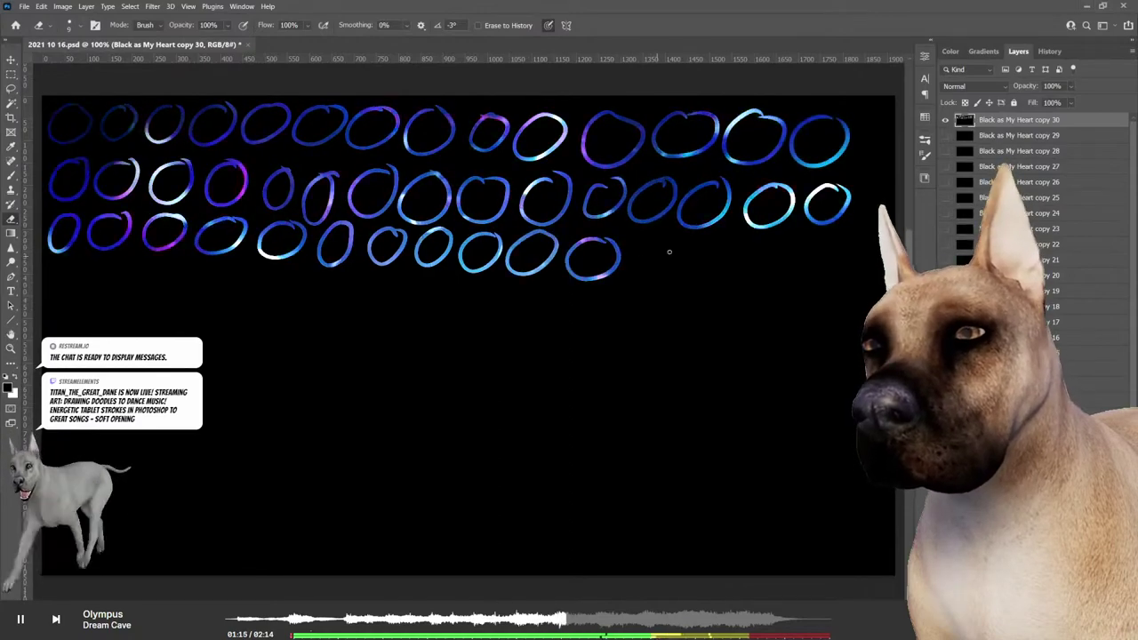
pyautogui.moveTo(700, 266); pyautogui.dragTo(745, 243)
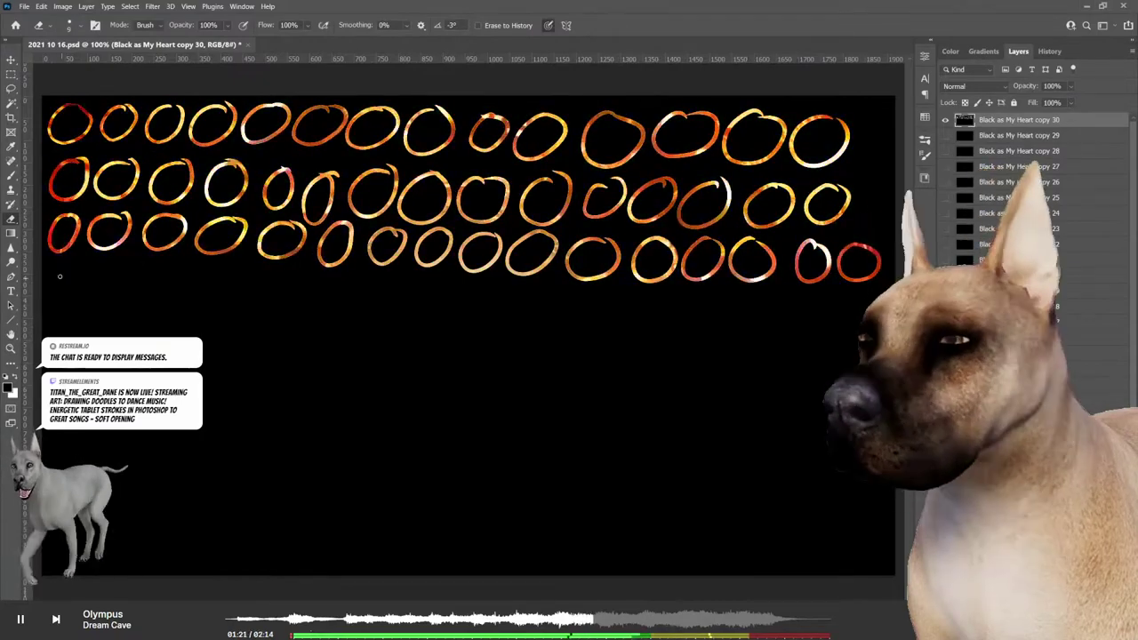
# Step: Paint loop rows four and five across the canvas and start row six with three loops
pyautogui.moveTo(66, 274); pyautogui.dragTo(442, 281)
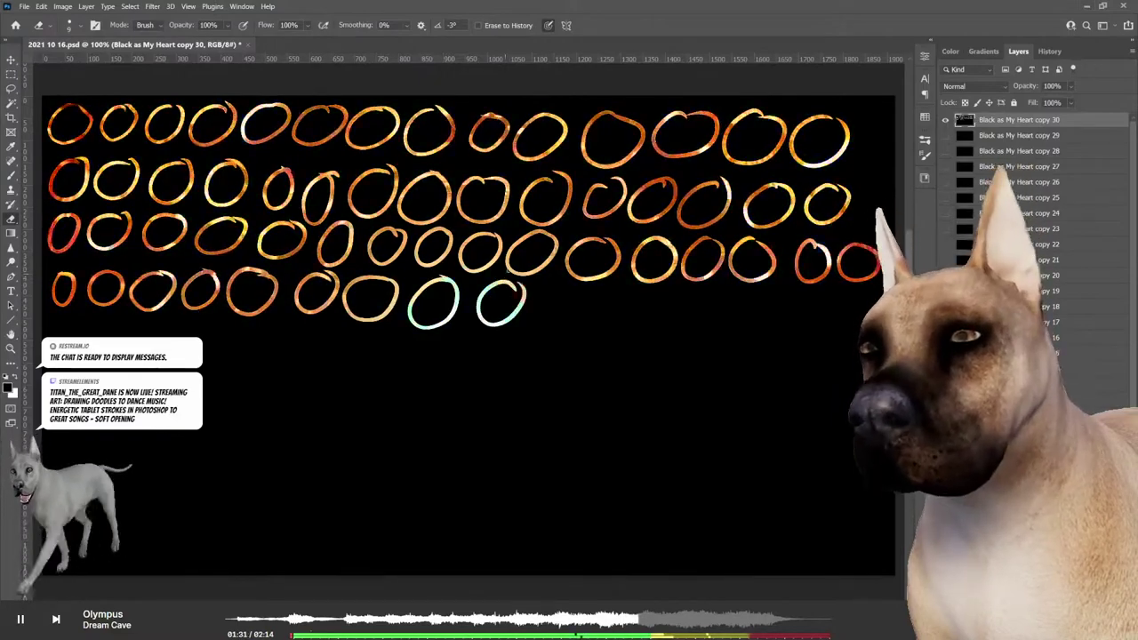
pyautogui.moveTo(562, 288); pyautogui.dragTo(804, 305)
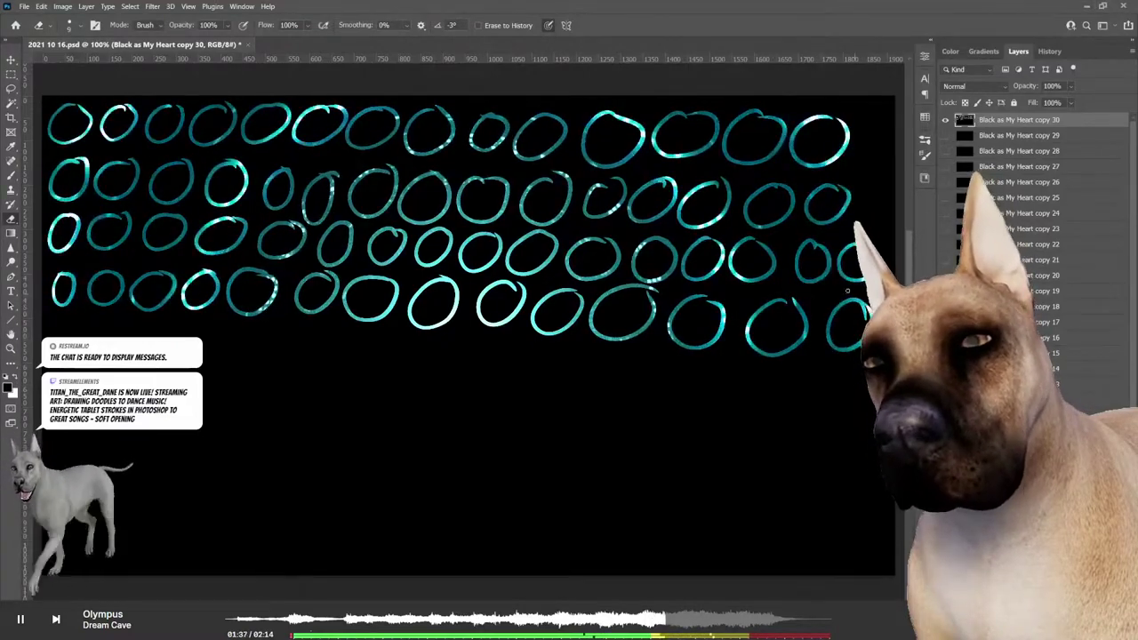
pyautogui.moveTo(89, 324); pyautogui.dragTo(182, 329)
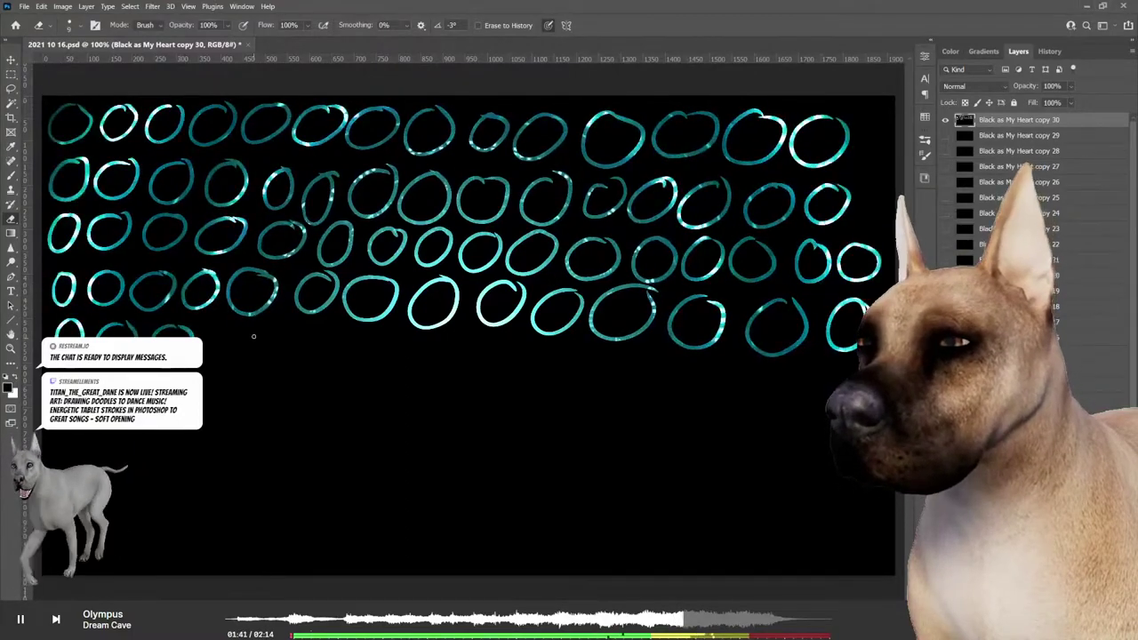
pyautogui.moveTo(254, 336); pyautogui.dragTo(278, 361)
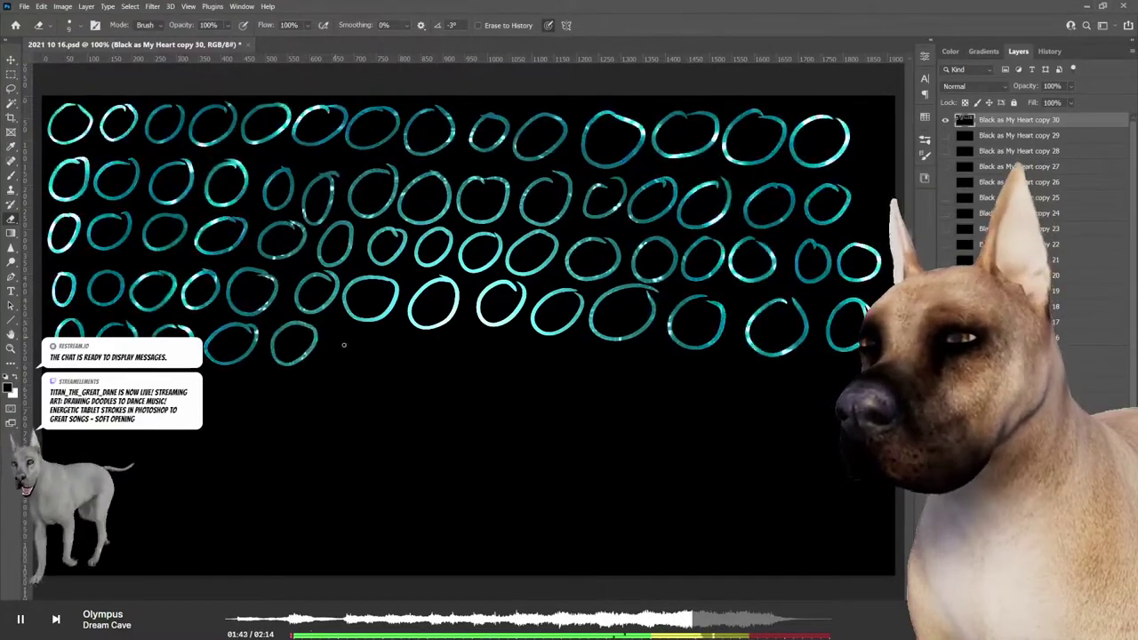
pyautogui.moveTo(348, 334); pyautogui.dragTo(371, 327)
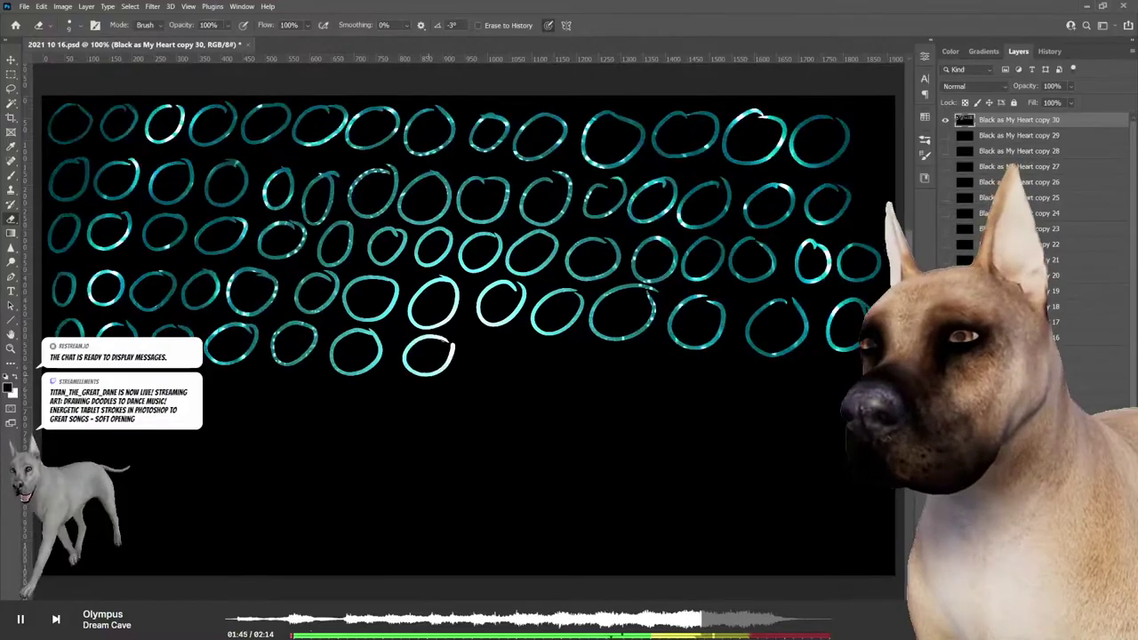
pyautogui.moveTo(507, 360)
pyautogui.mouseDown()
pyautogui.moveTo(499, 336)
pyautogui.moveTo(569, 360)
pyautogui.moveTo(634, 355)
pyautogui.moveTo(665, 389)
pyautogui.mouseUp()
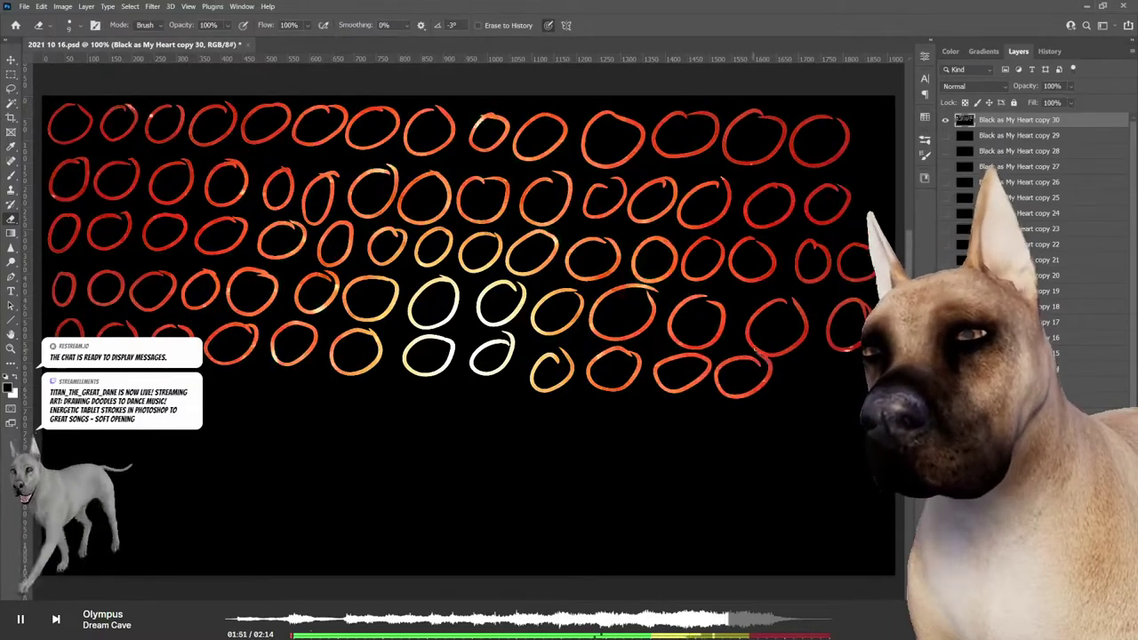
pyautogui.moveTo(810, 380); pyautogui.dragTo(825, 389)
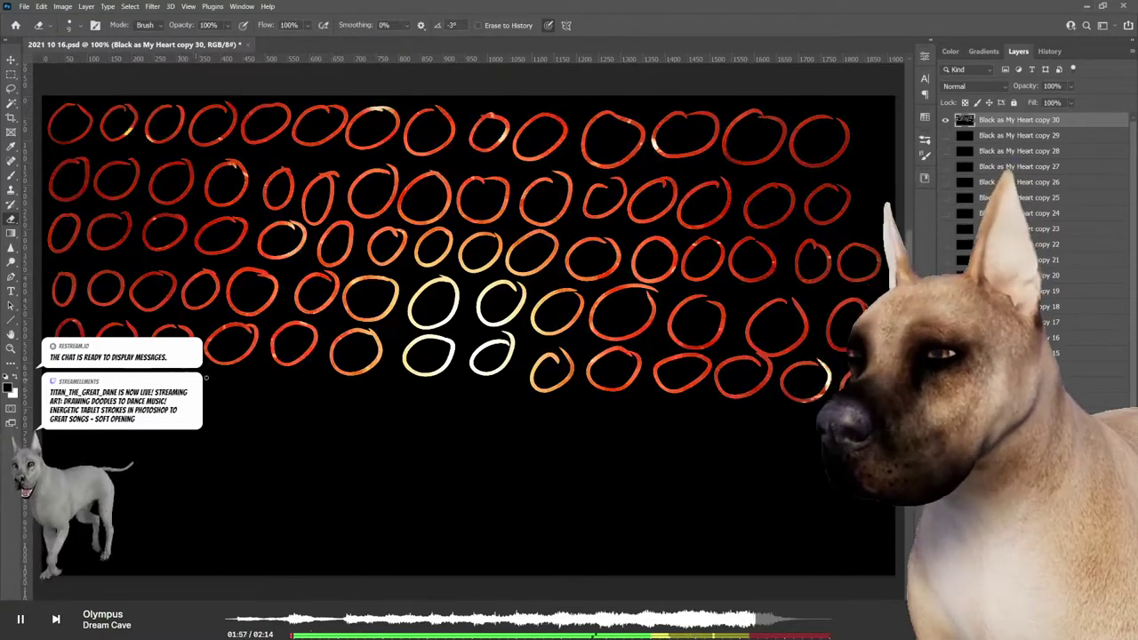
pyautogui.moveTo(257, 384); pyautogui.dragTo(414, 384)
pyautogui.moveTo(491, 393); pyautogui.dragTo(487, 392)
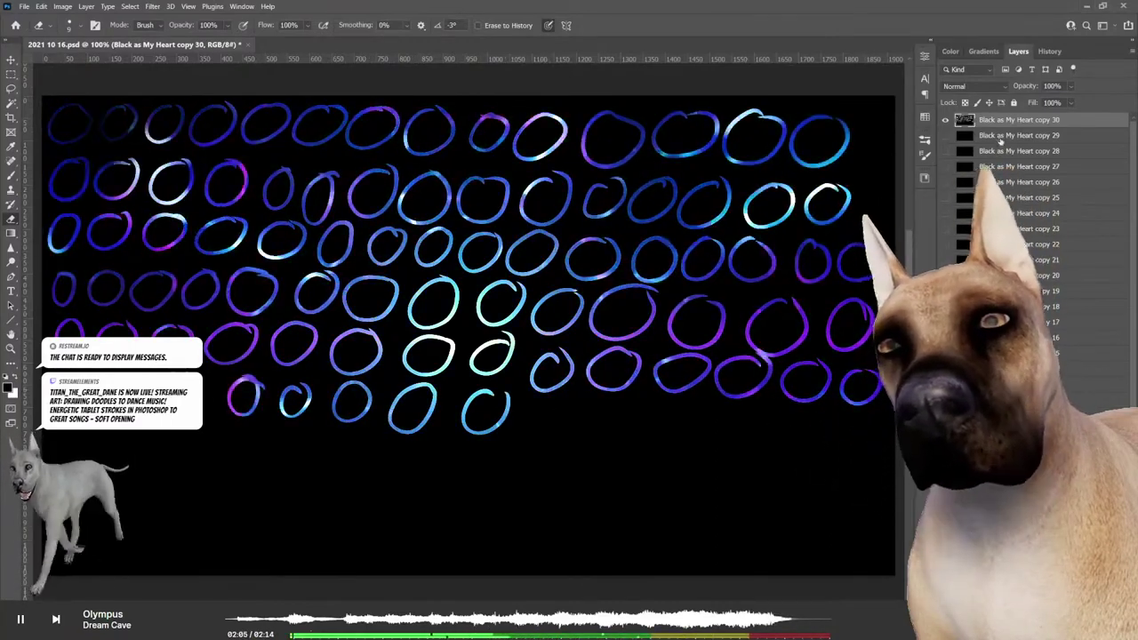
# Step: Switch to layer Black as My Heart copy 29 and draw two triangle columns
pyautogui.click(996, 135)
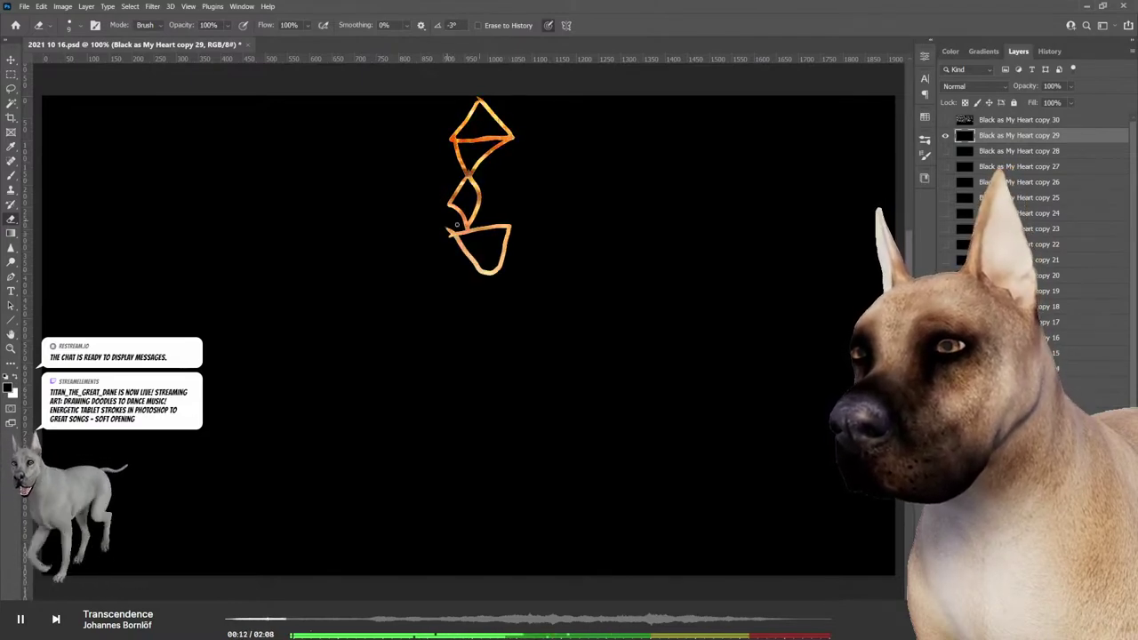
pyautogui.moveTo(495, 269); pyautogui.dragTo(449, 316)
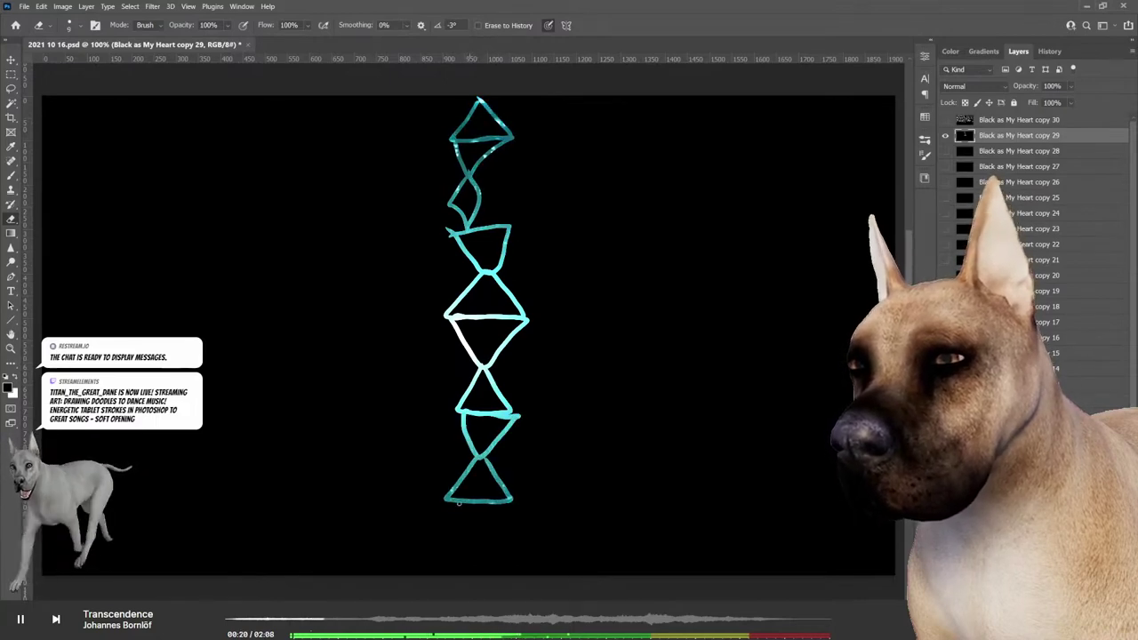
pyautogui.moveTo(459, 503); pyautogui.dragTo(519, 507)
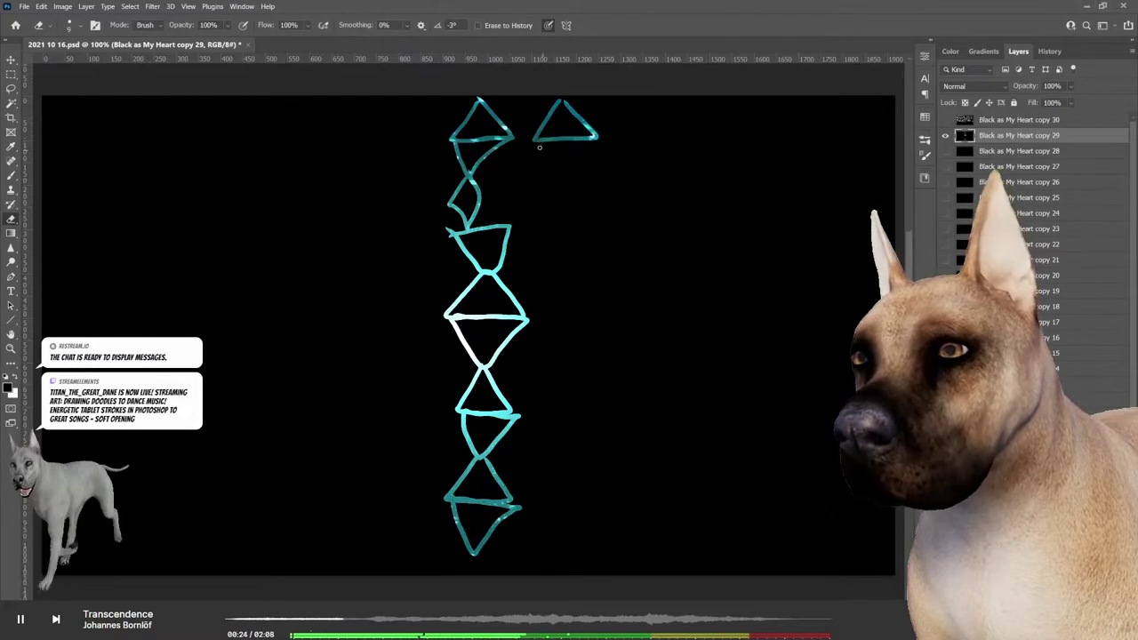
pyautogui.moveTo(553, 181); pyautogui.dragTo(530, 209)
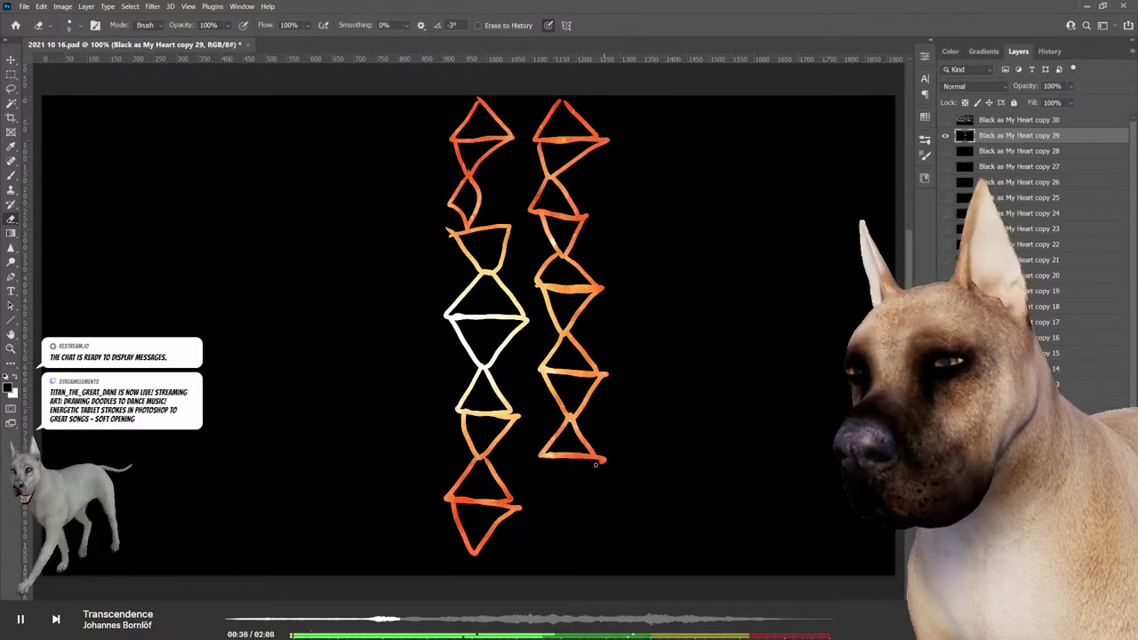
pyautogui.moveTo(545, 459)
pyautogui.mouseDown()
pyautogui.moveTo(553, 497)
pyautogui.moveTo(541, 574)
pyautogui.moveTo(525, 531)
pyautogui.mouseUp()
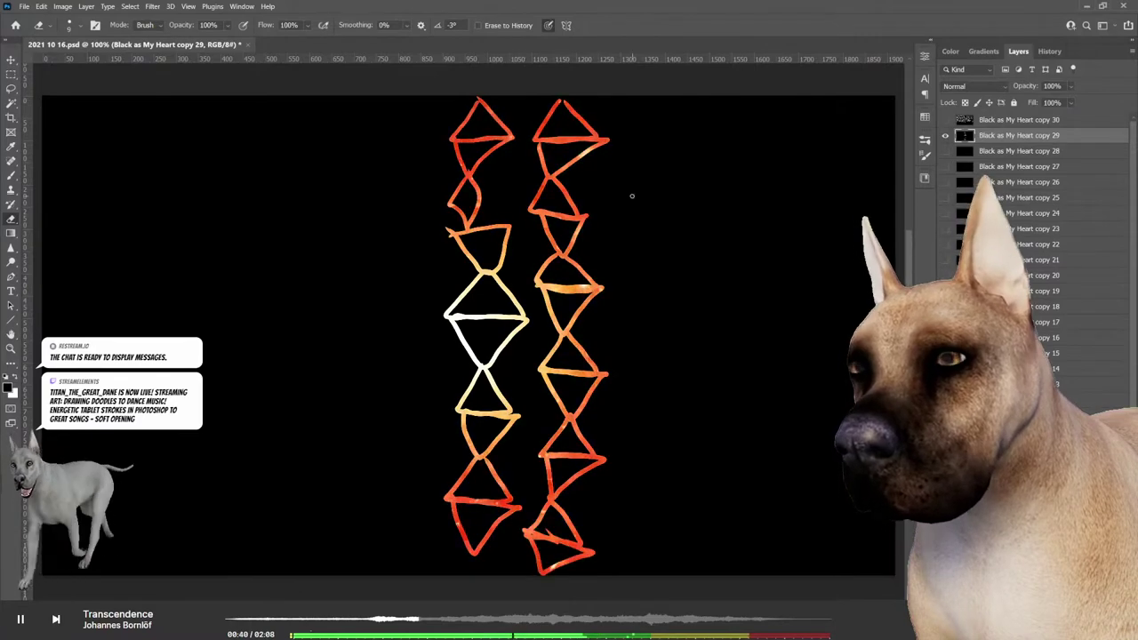
# Step: Draw a third triangle column with a diamond top and start a fourth at top right
pyautogui.moveTo(659, 104)
pyautogui.mouseDown()
pyautogui.moveTo(633, 122)
pyautogui.moveTo(687, 142)
pyautogui.moveTo(659, 104)
pyautogui.mouseUp()
pyautogui.moveTo(625, 142)
pyautogui.mouseDown()
pyautogui.moveTo(692, 151)
pyautogui.moveTo(663, 193)
pyautogui.moveTo(626, 149)
pyautogui.mouseUp()
pyautogui.moveTo(662, 194)
pyautogui.mouseDown()
pyautogui.moveTo(634, 226)
pyautogui.moveTo(691, 229)
pyautogui.moveTo(662, 195)
pyautogui.mouseUp()
pyautogui.moveTo(690, 231)
pyautogui.mouseDown()
pyautogui.moveTo(636, 299)
pyautogui.moveTo(676, 299)
pyautogui.moveTo(658, 267)
pyautogui.moveTo(638, 360)
pyautogui.mouseUp()
pyautogui.moveTo(638, 360); pyautogui.dragTo(674, 363)
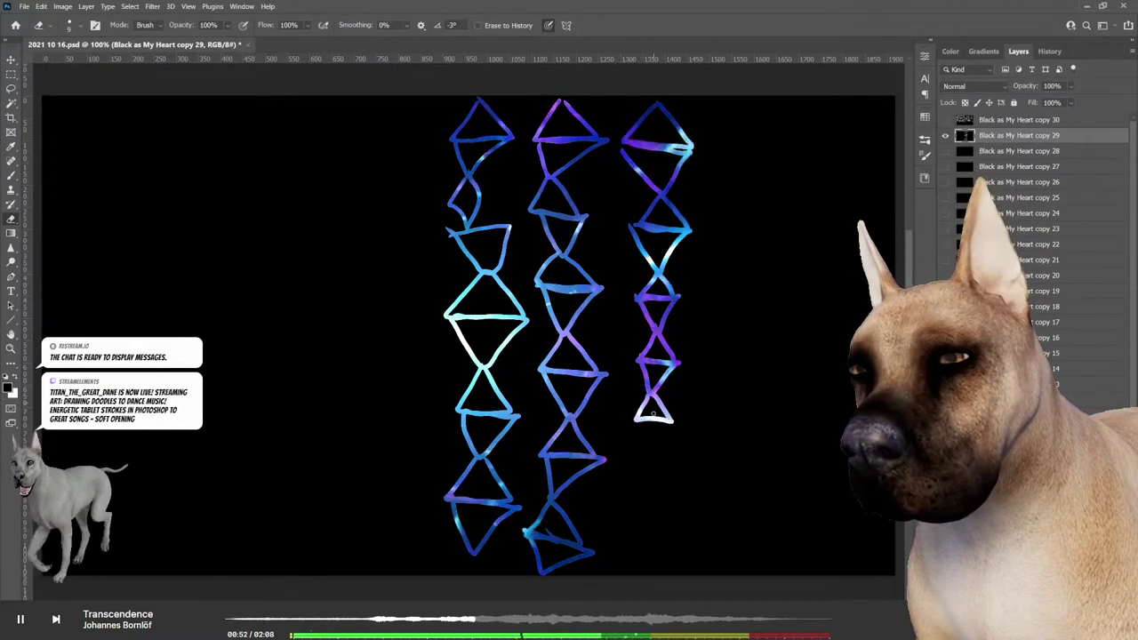
pyautogui.moveTo(628, 462)
pyautogui.mouseDown()
pyautogui.moveTo(641, 488)
pyautogui.moveTo(663, 487)
pyautogui.mouseUp()
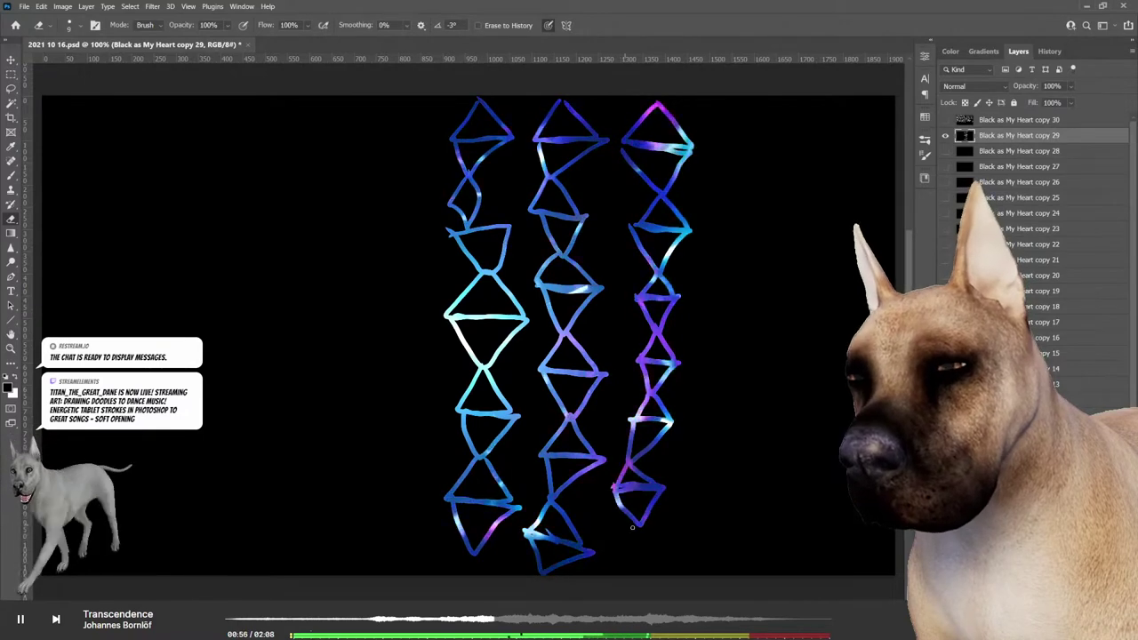
pyautogui.moveTo(632, 527); pyautogui.dragTo(620, 548)
pyautogui.moveTo(731, 105); pyautogui.dragTo(702, 149)
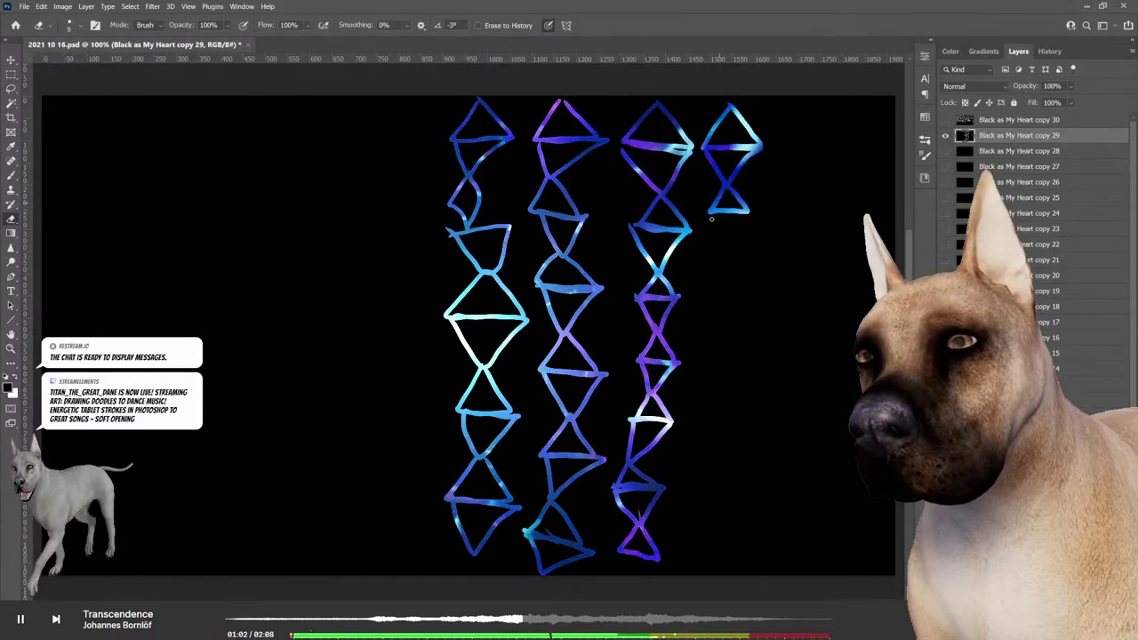
# Step: Extend the fourth triangle column downward and draw a fifth column beside it
pyautogui.moveTo(754, 214)
pyautogui.mouseDown()
pyautogui.moveTo(705, 273)
pyautogui.moveTo(727, 300)
pyautogui.moveTo(705, 383)
pyautogui.moveTo(710, 445)
pyautogui.moveTo(729, 468)
pyautogui.moveTo(704, 513)
pyautogui.moveTo(700, 566)
pyautogui.mouseUp()
pyautogui.moveTo(800, 105); pyautogui.dragTo(772, 138)
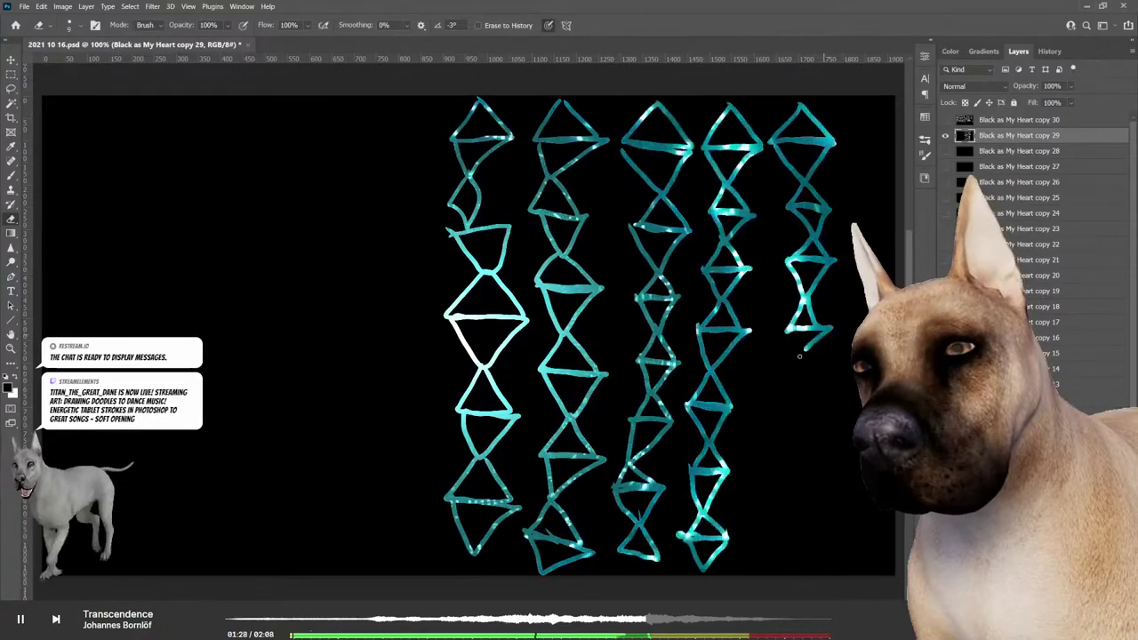
pyautogui.moveTo(779, 377); pyautogui.dragTo(786, 384)
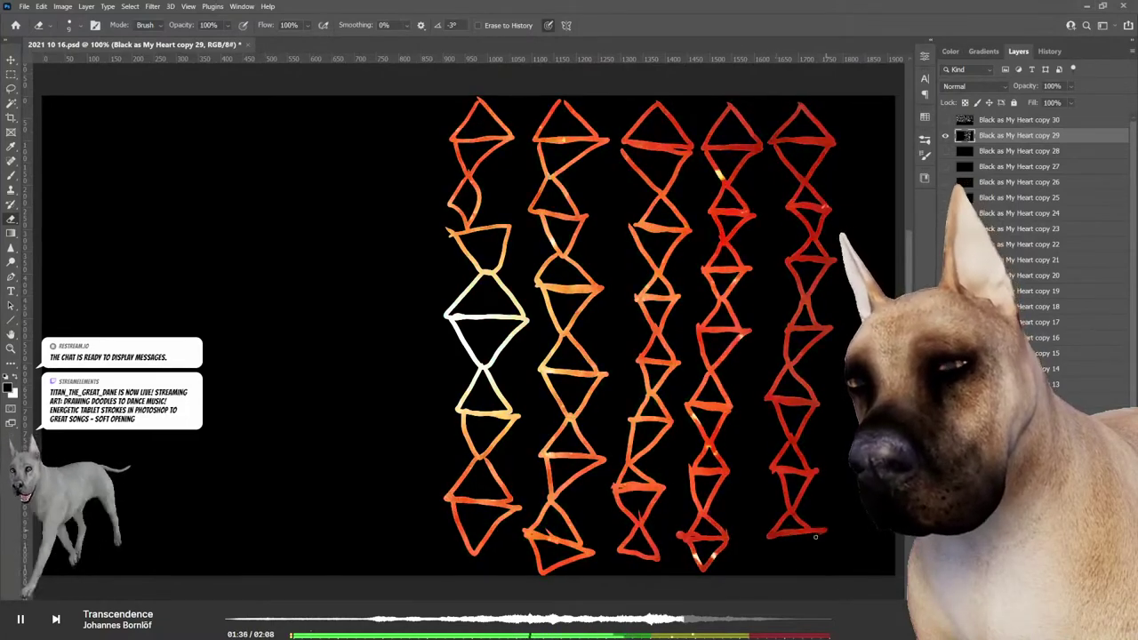
pyautogui.moveTo(816, 537); pyautogui.dragTo(756, 525)
pyautogui.moveTo(374, 137)
pyautogui.mouseDown()
pyautogui.moveTo(394, 107)
pyautogui.moveTo(430, 135)
pyautogui.moveTo(412, 160)
pyautogui.moveTo(417, 203)
pyautogui.mouseUp()
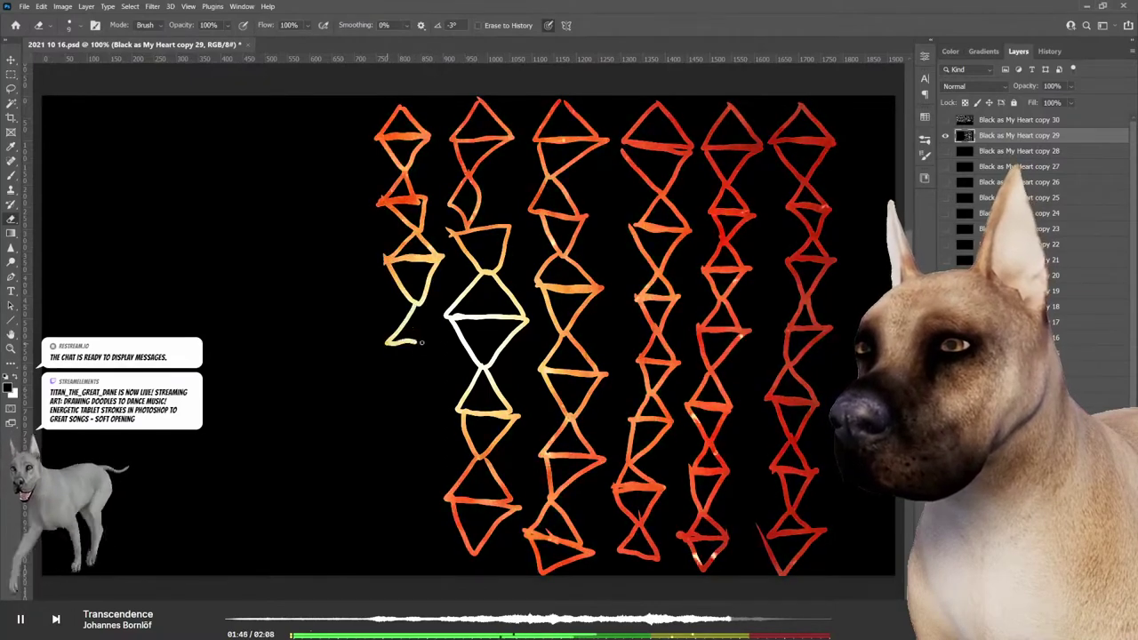
# Step: Add two triangle columns on the left, then reveal layer Black as My Heart copy 28
pyautogui.moveTo(435, 337); pyautogui.dragTo(410, 394)
pyautogui.moveTo(387, 340)
pyautogui.mouseDown()
pyautogui.moveTo(408, 398)
pyautogui.moveTo(418, 511)
pyautogui.moveTo(387, 511)
pyautogui.mouseUp()
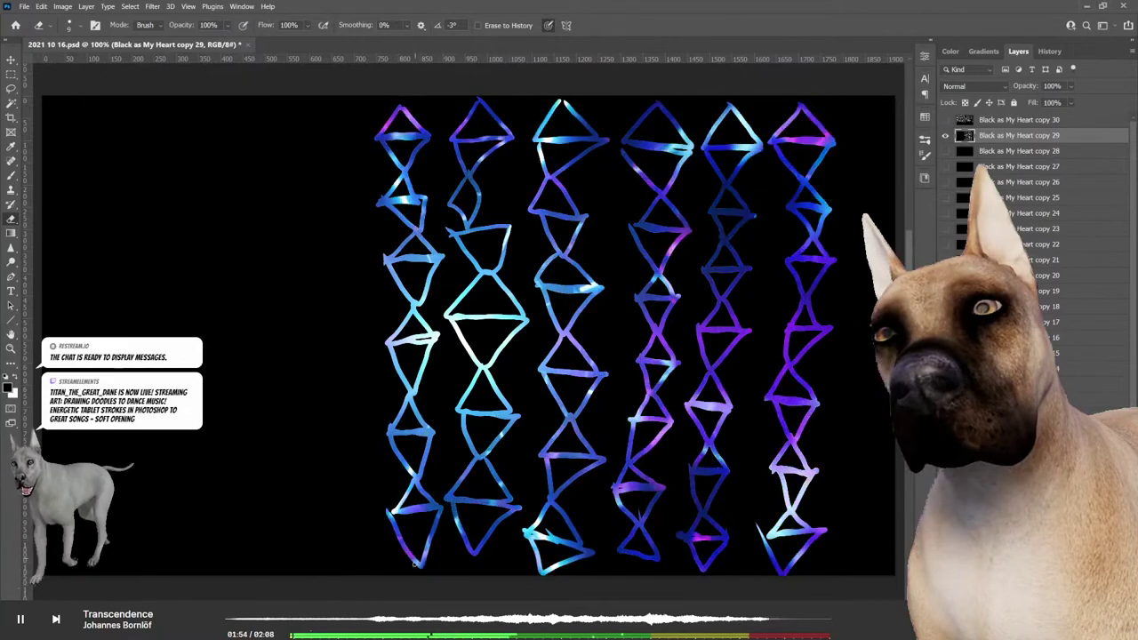
pyautogui.moveTo(336, 105)
pyautogui.mouseDown()
pyautogui.moveTo(313, 141)
pyautogui.moveTo(338, 106)
pyautogui.mouseUp()
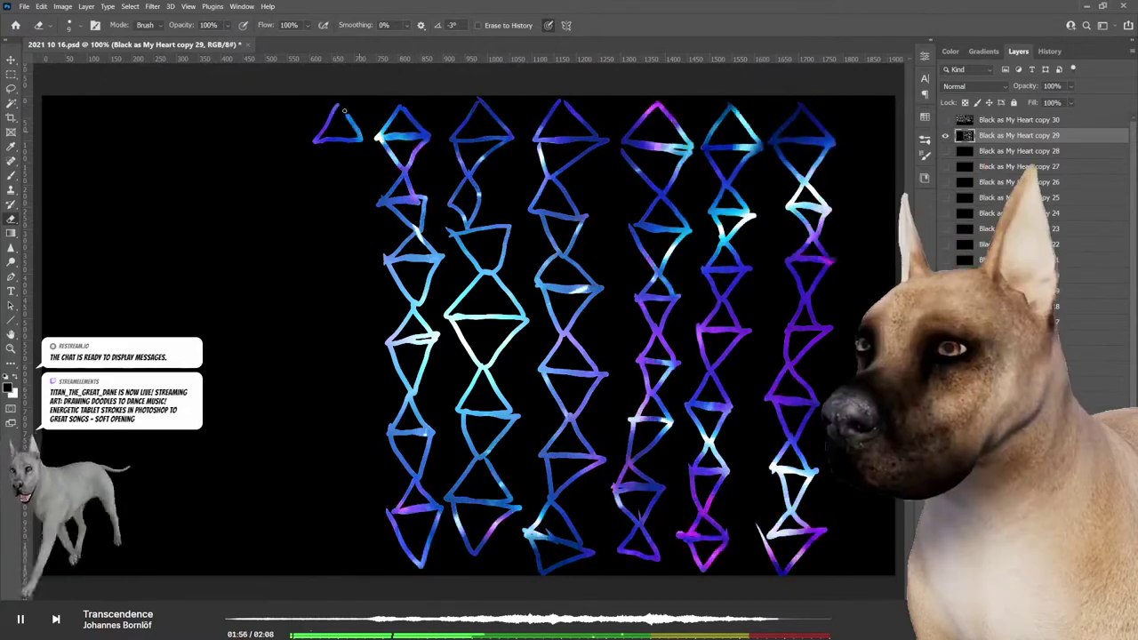
pyautogui.moveTo(360, 147)
pyautogui.mouseDown()
pyautogui.moveTo(351, 229)
pyautogui.moveTo(309, 274)
pyautogui.moveTo(382, 227)
pyautogui.moveTo(212, 298)
pyautogui.mouseUp()
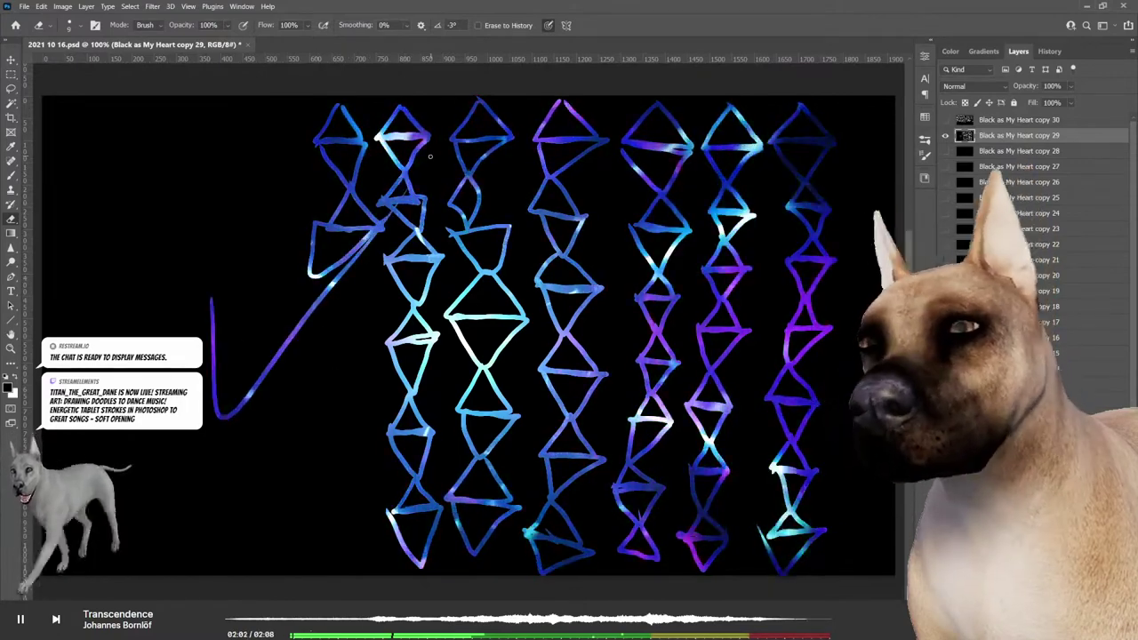
pyautogui.click(986, 152)
# Step: Select layer copy 28, try two cyan strokes, and undo them
pyautogui.click(945, 151)
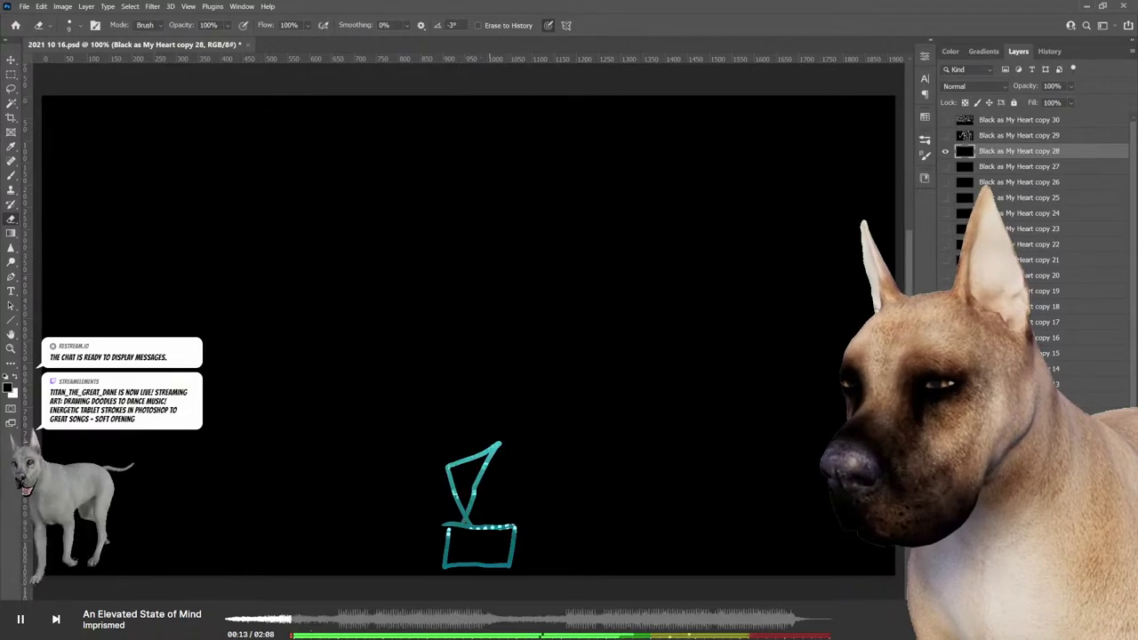
pyautogui.moveTo(437, 426); pyautogui.dragTo(521, 451)
pyautogui.moveTo(544, 404); pyautogui.dragTo(433, 398)
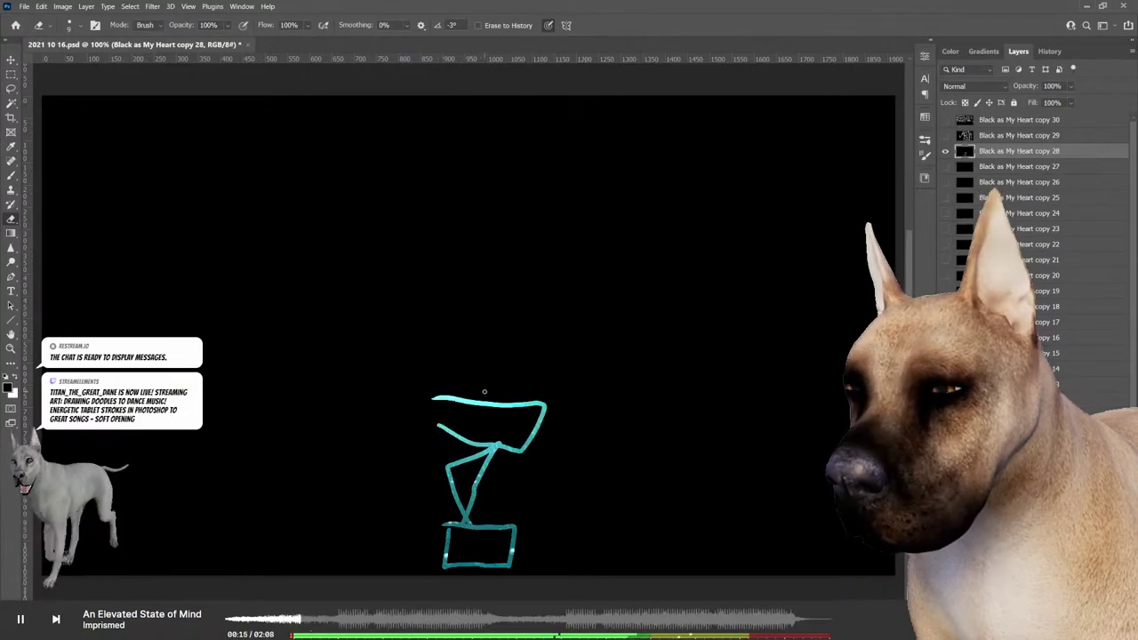
pyautogui.hotkey('ctrl', 'z')
pyautogui.hotkey('ctrl', 'z')
pyautogui.hotkey('ctrl', 'z')
pyautogui.hotkey('ctrl', 'z')
pyautogui.hotkey('ctrl', 'z')
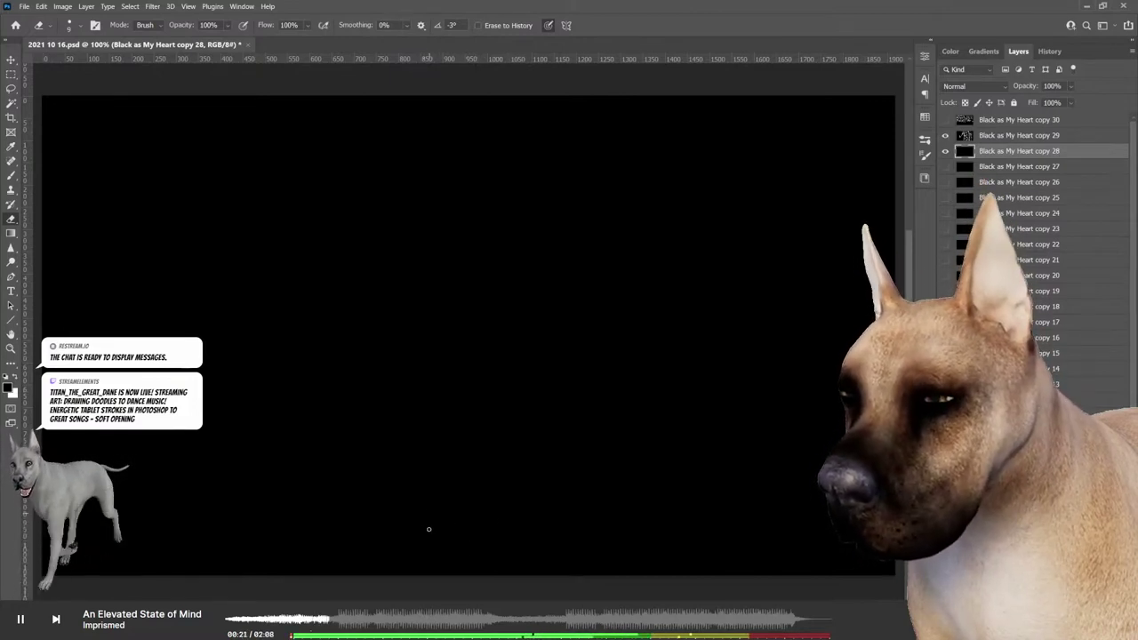
# Step: Dab small red and orange marks near the bottom centre
pyautogui.moveTo(428, 535); pyautogui.dragTo(424, 561)
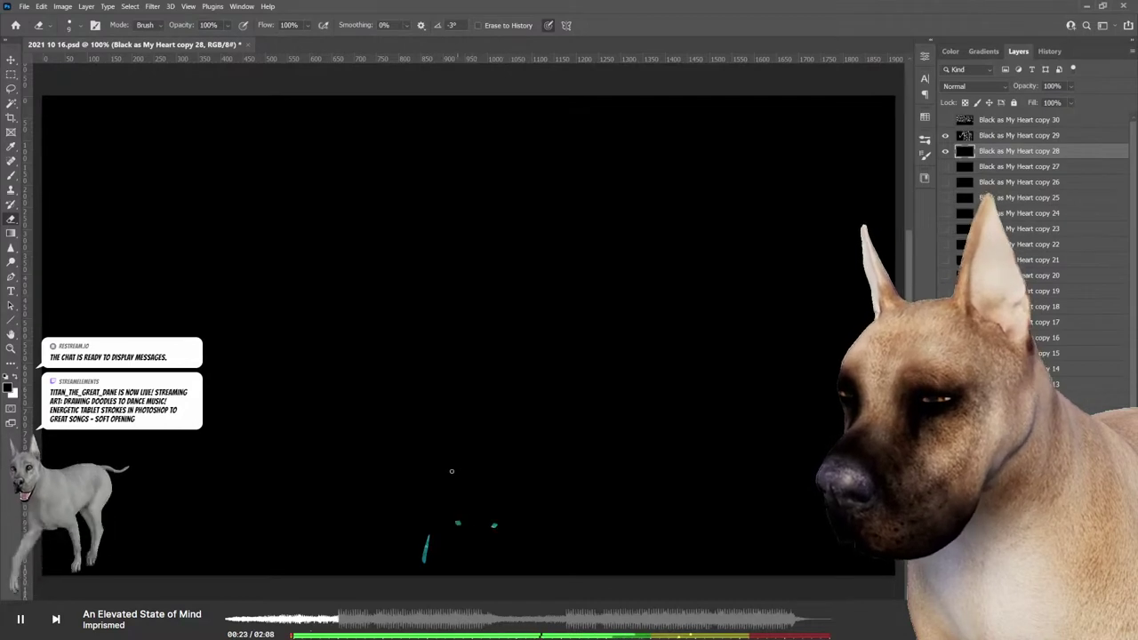
pyautogui.click(431, 509)
pyautogui.moveTo(432, 525); pyautogui.dragTo(431, 544)
pyautogui.click(454, 510)
pyautogui.moveTo(480, 505); pyautogui.dragTo(514, 511)
pyautogui.click(473, 551)
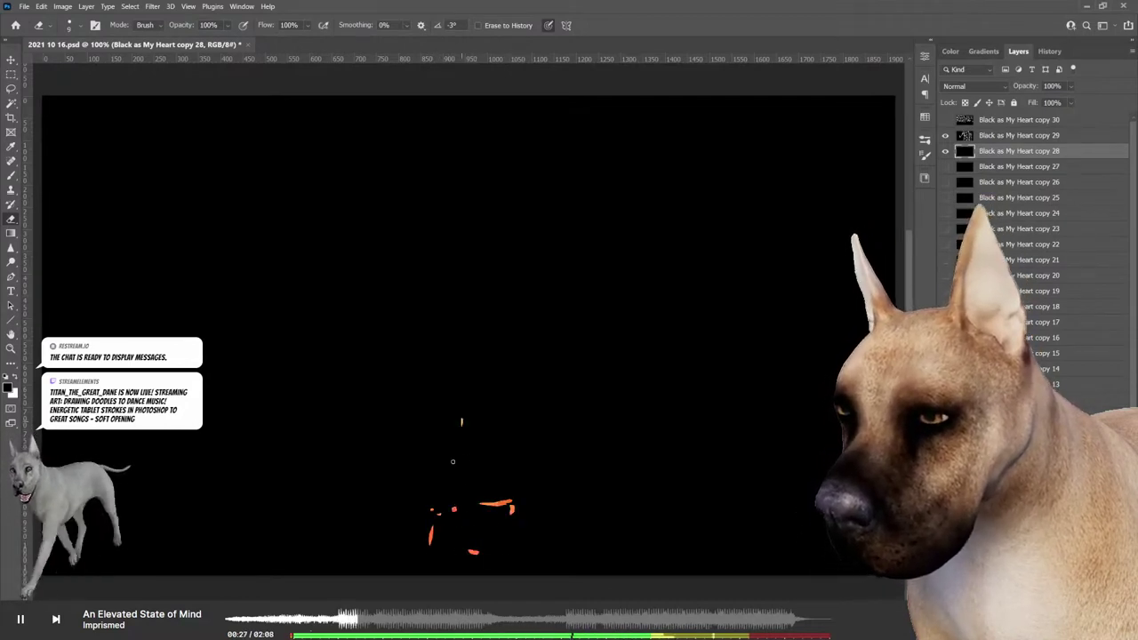
# Step: Scatter dabs along a diagonal across the canvas and just right of centre
pyautogui.moveTo(521, 327); pyautogui.dragTo(527, 319)
pyautogui.click(505, 342)
pyautogui.moveTo(320, 220); pyautogui.dragTo(351, 231)
pyautogui.moveTo(449, 309); pyautogui.dragTo(482, 318)
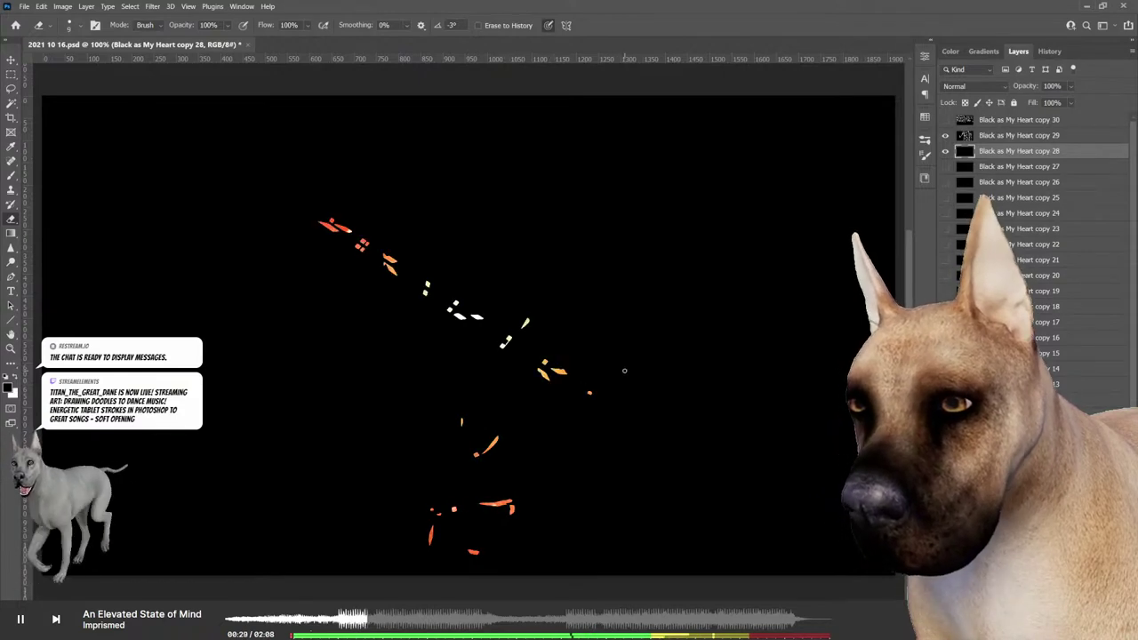
pyautogui.moveTo(540, 366); pyautogui.dragTo(565, 373)
pyautogui.click(590, 392)
pyautogui.click(563, 255)
pyautogui.click(556, 287)
pyautogui.click(580, 308)
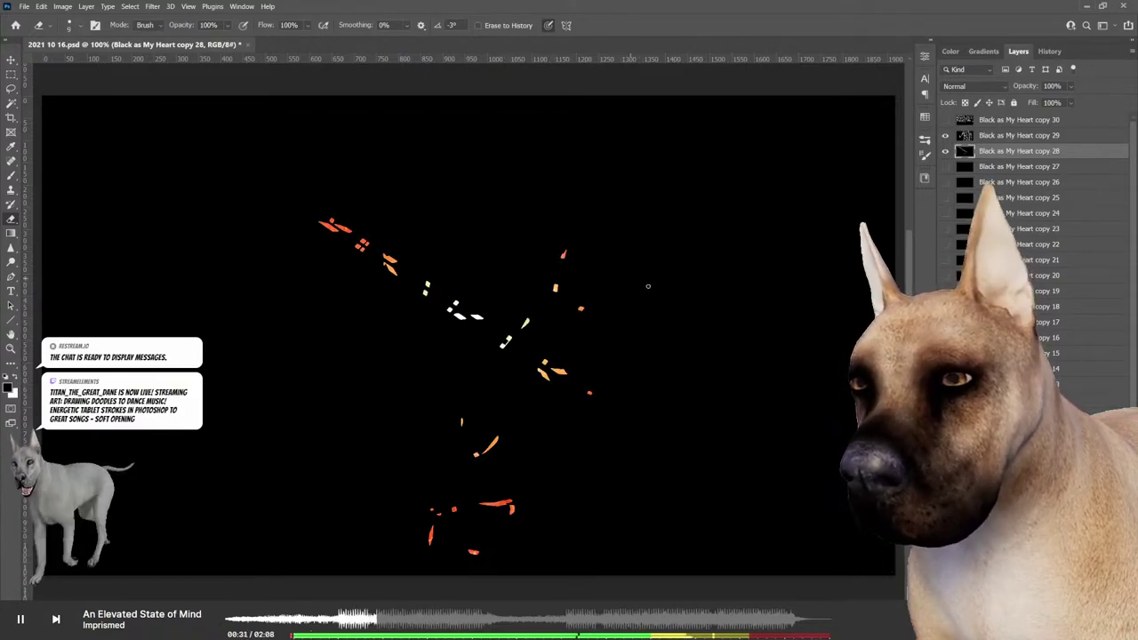
# Step: Add small marks on the right side and red dabs at lower right
pyautogui.moveTo(663, 426); pyautogui.dragTo(673, 424)
pyautogui.click(696, 419)
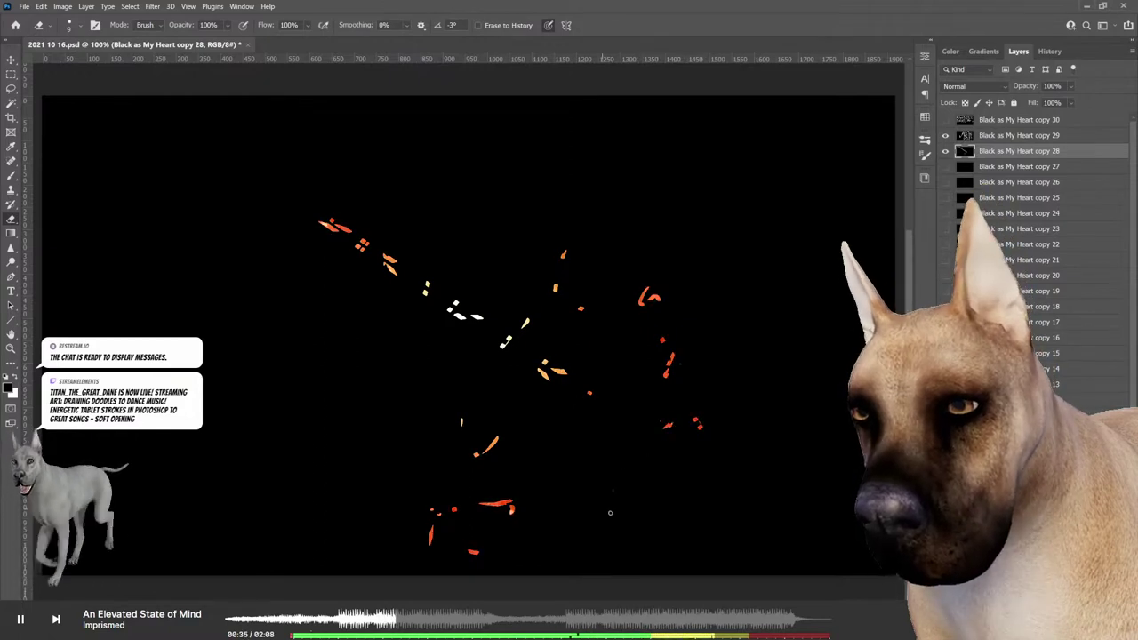
pyautogui.click(619, 505)
pyautogui.click(649, 508)
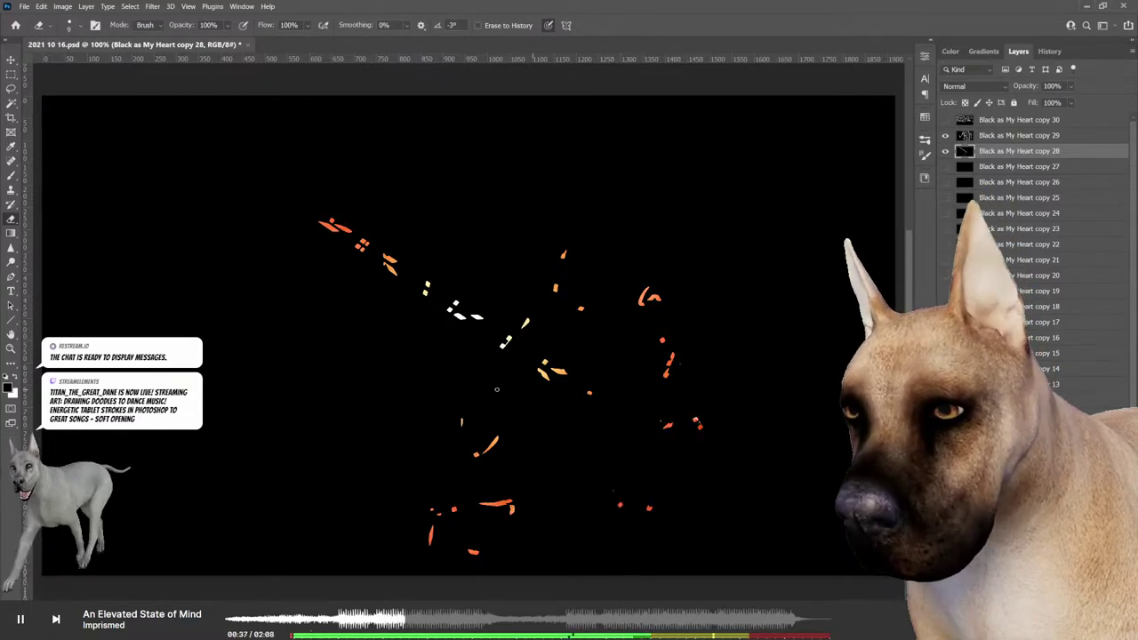
# Step: Scatter dabs near the top centre and short strokes at the upper right
pyautogui.click(459, 188)
pyautogui.click(478, 200)
pyautogui.click(463, 212)
pyautogui.click(531, 205)
pyautogui.click(547, 220)
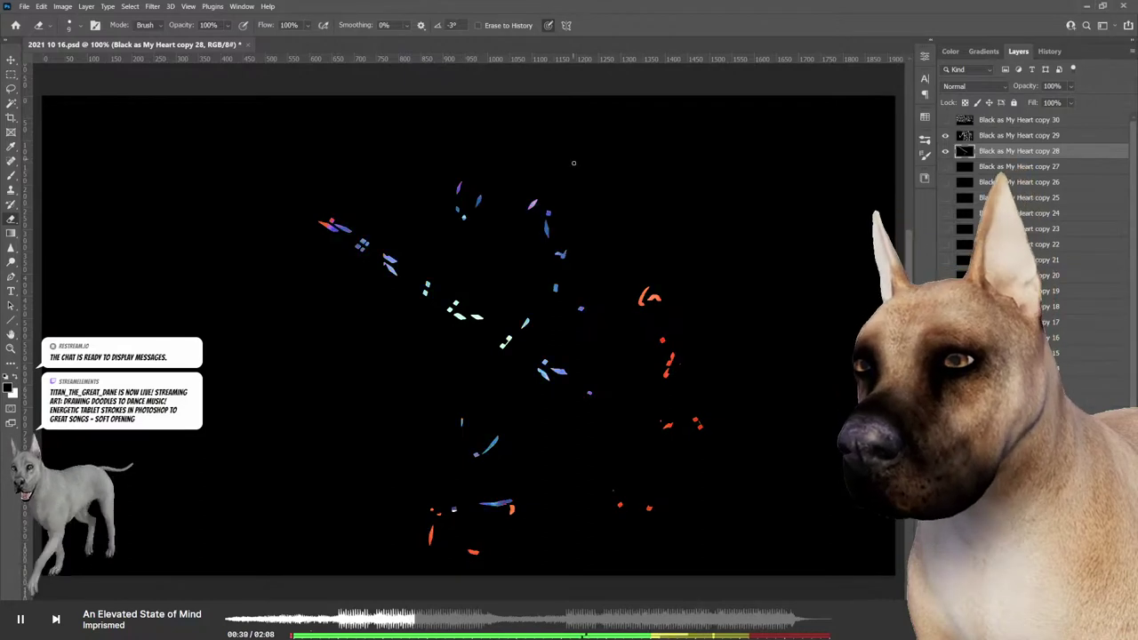
pyautogui.moveTo(709, 280); pyautogui.dragTo(713, 331)
pyautogui.moveTo(640, 224); pyautogui.dragTo(688, 232)
pyautogui.moveTo(569, 163); pyautogui.dragTo(578, 159)
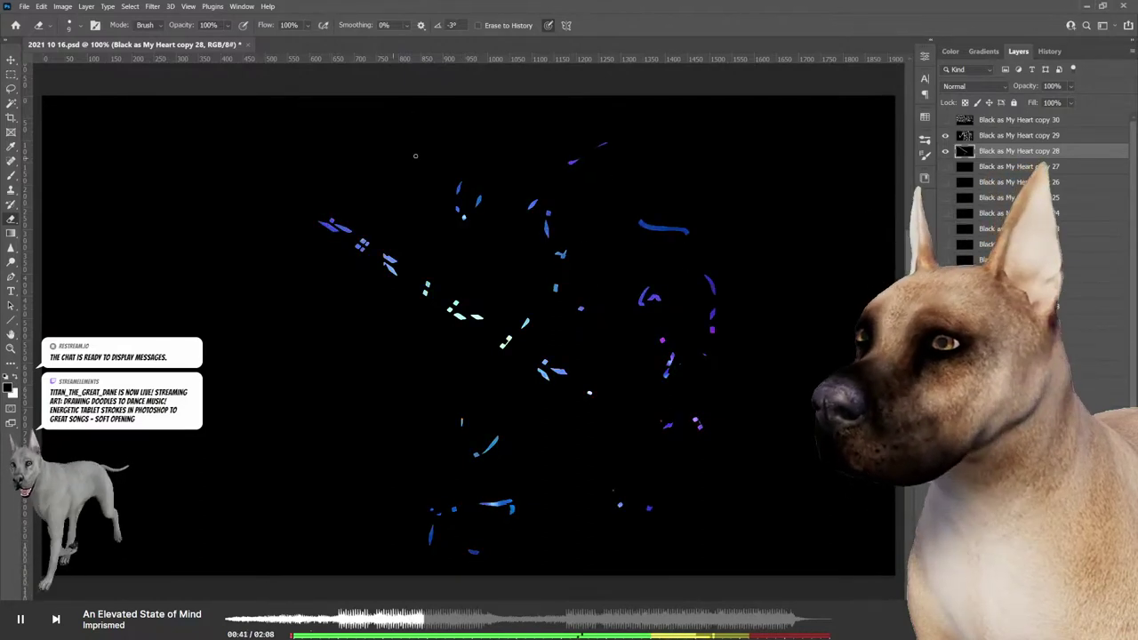
# Step: Switch to the Hard Round brush preset and add short strokes on the right
pyautogui.click(79, 26)
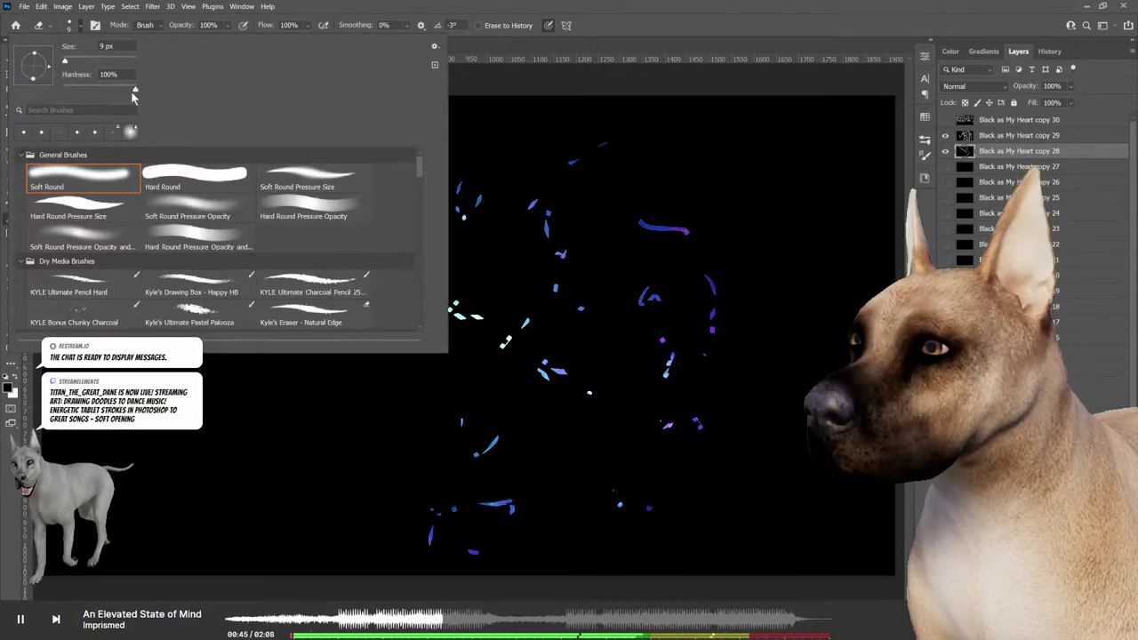
pyautogui.click(201, 179)
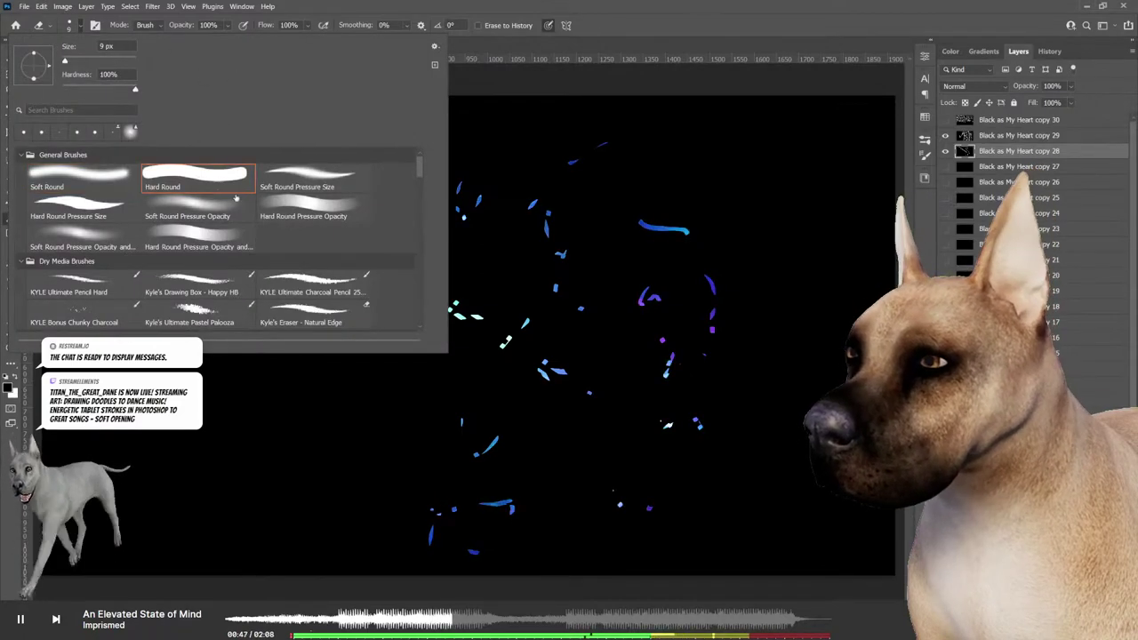
pyautogui.click(678, 164)
pyautogui.moveTo(724, 186); pyautogui.dragTo(742, 221)
pyautogui.moveTo(785, 367); pyautogui.dragTo(790, 404)
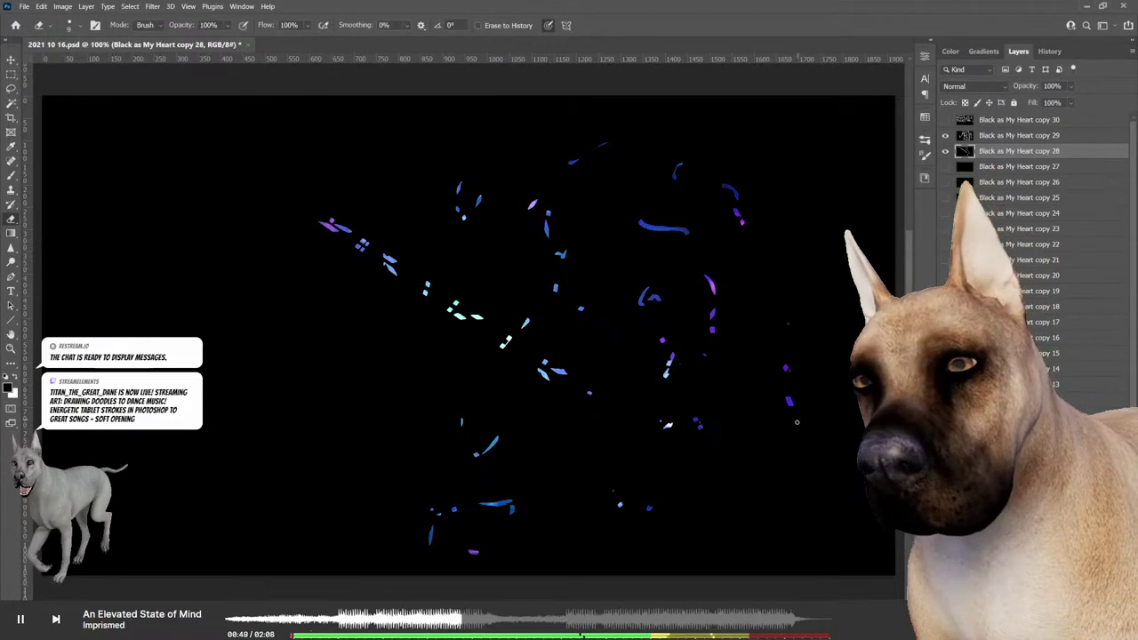
pyautogui.moveTo(662, 427); pyautogui.dragTo(672, 423)
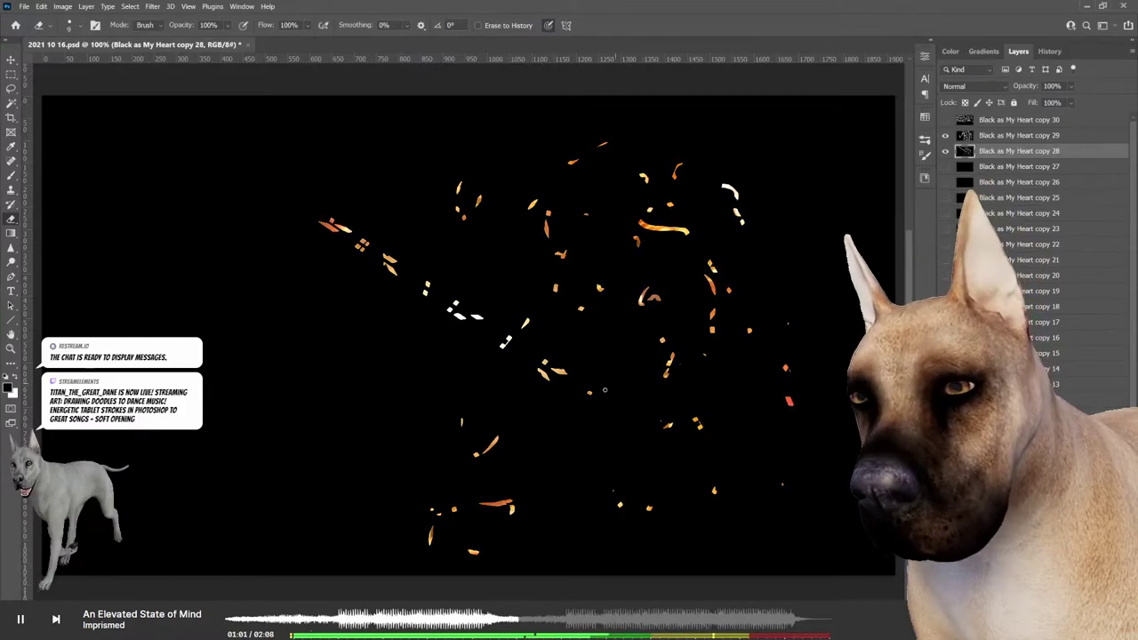
# Step: Bring up the brush preset picker from the canvas to adjust the brush
pyautogui.rightClick(615, 337)
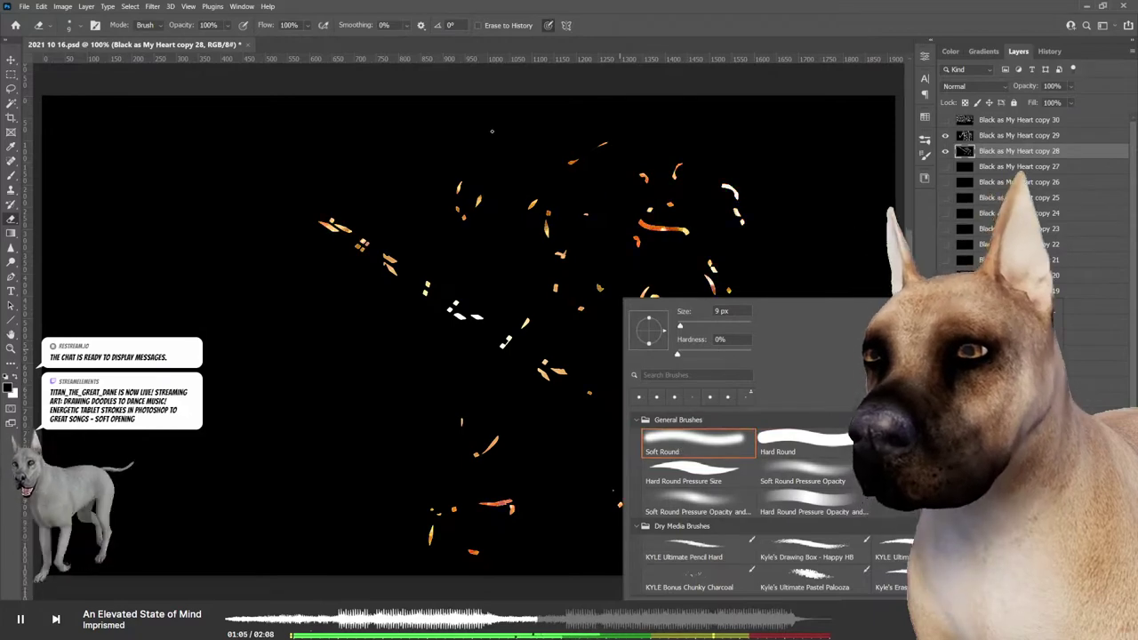
pyautogui.press('Escape')
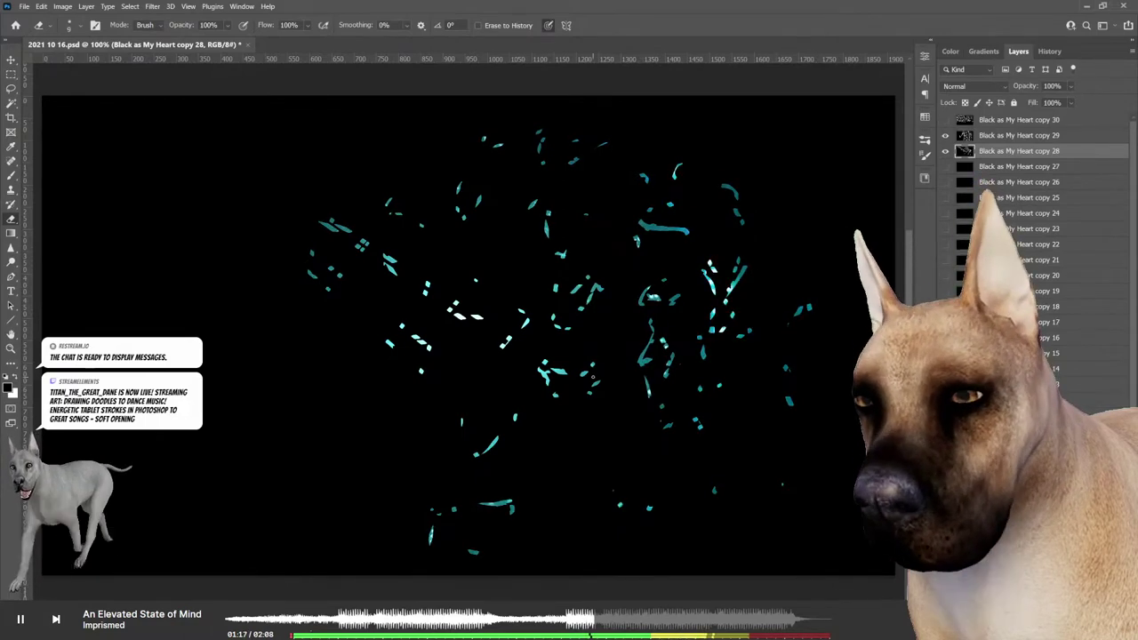
pyautogui.rightClick(418, 169)
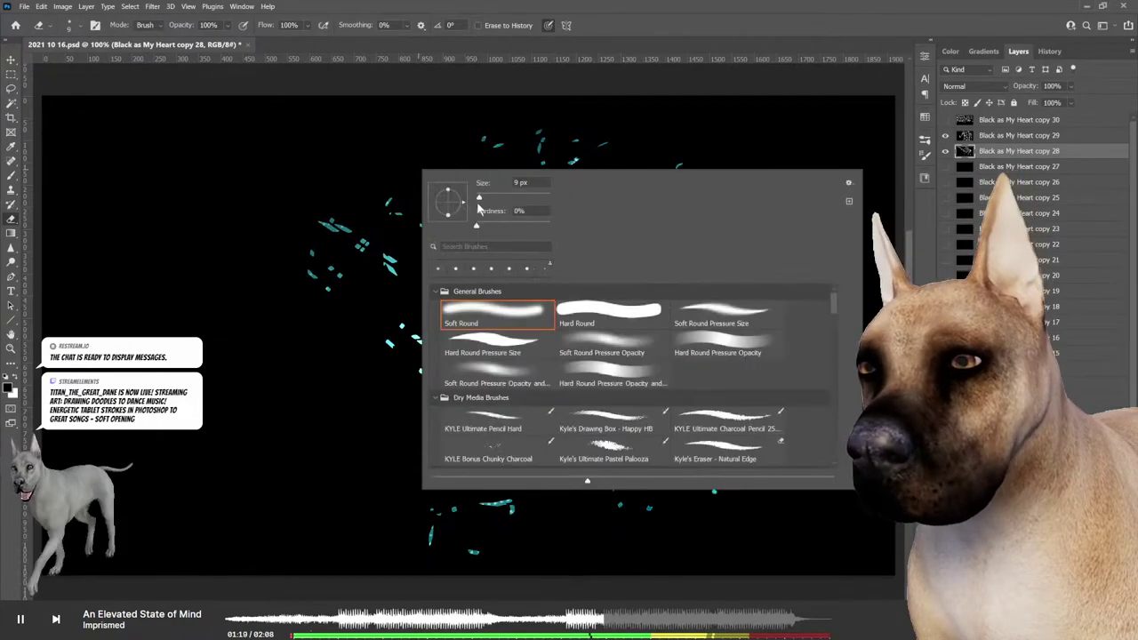
# Step: Set the brush size to 78 px and paint thick strokes along the top left
pyautogui.moveTo(486, 202); pyautogui.dragTo(513, 203)
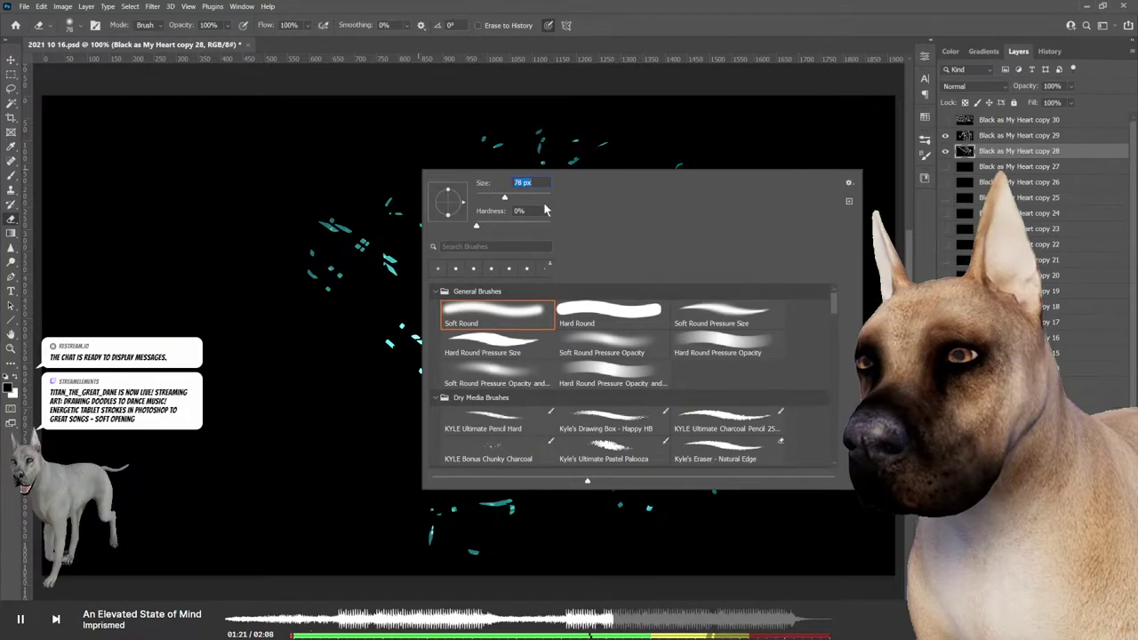
pyautogui.moveTo(327, 131)
pyautogui.mouseDown()
pyautogui.moveTo(318, 162)
pyautogui.moveTo(351, 201)
pyautogui.moveTo(369, 194)
pyautogui.mouseUp()
pyautogui.moveTo(380, 134); pyautogui.dragTo(405, 200)
pyautogui.moveTo(426, 137)
pyautogui.mouseDown()
pyautogui.moveTo(389, 205)
pyautogui.moveTo(495, 228)
pyautogui.mouseUp()
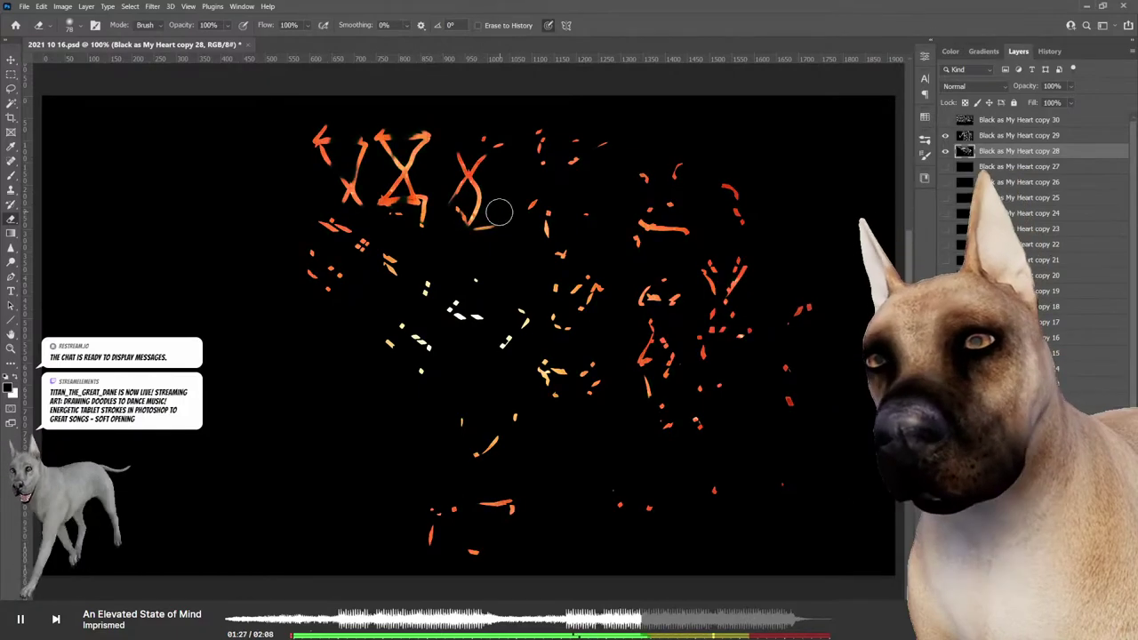
# Step: Hide layer copy 29 and toggle the scattered-marks layer to compare
pyautogui.click(946, 135)
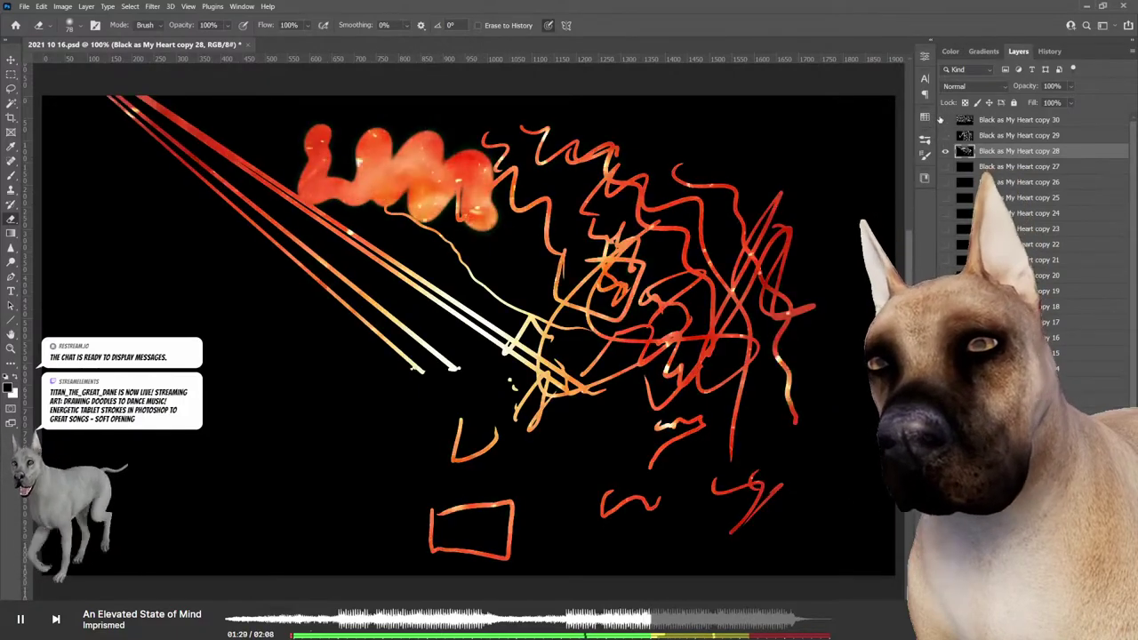
pyautogui.click(943, 120)
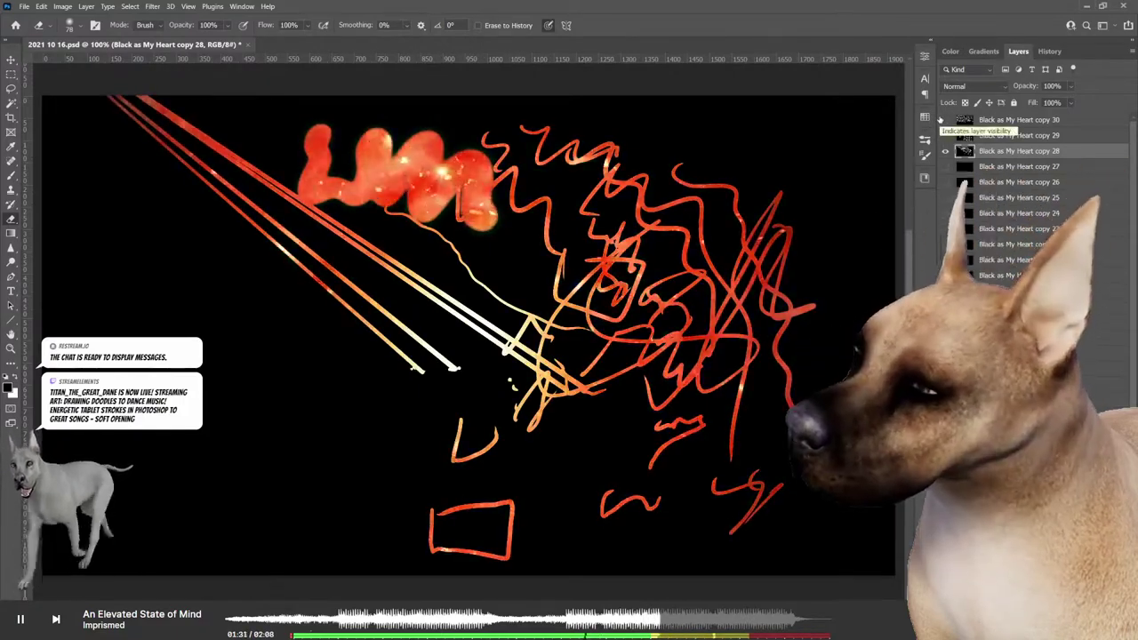
pyautogui.click(942, 120)
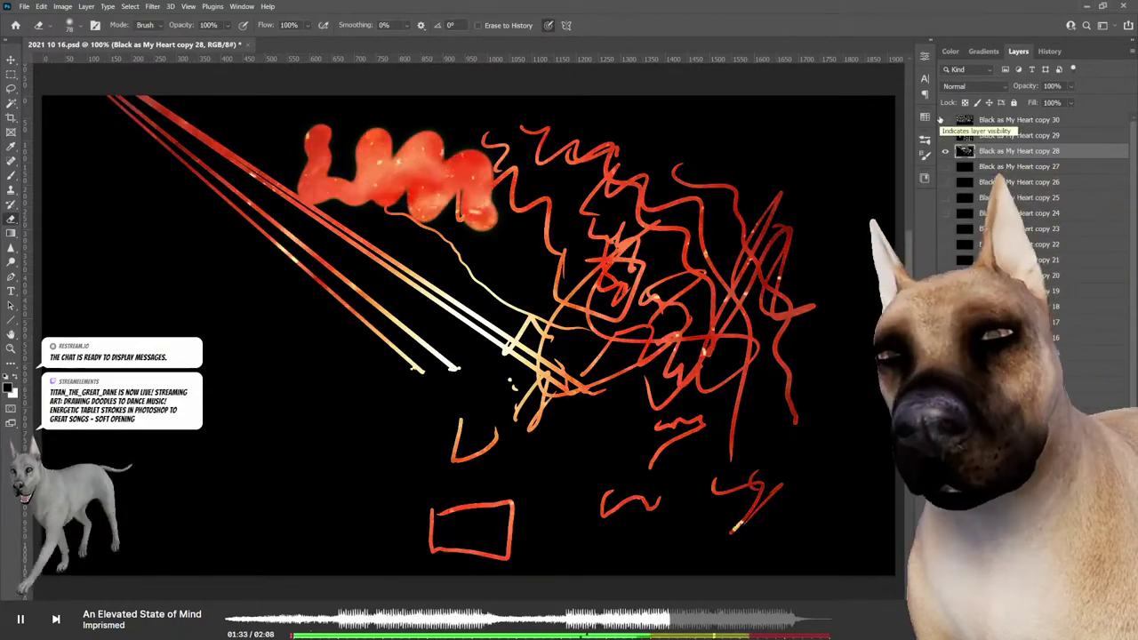
# Step: Shrink the brush to about 10 px, scribble thin lines, then select layer copy 27
pyautogui.rightClick(511, 270)
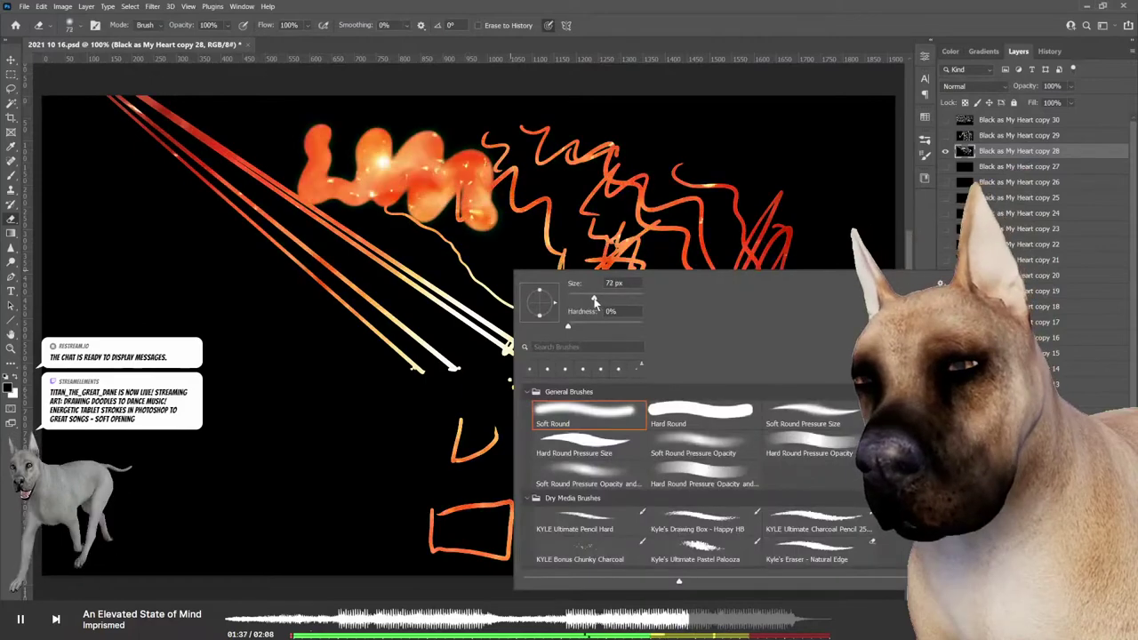
pyautogui.moveTo(578, 300); pyautogui.dragTo(570, 302)
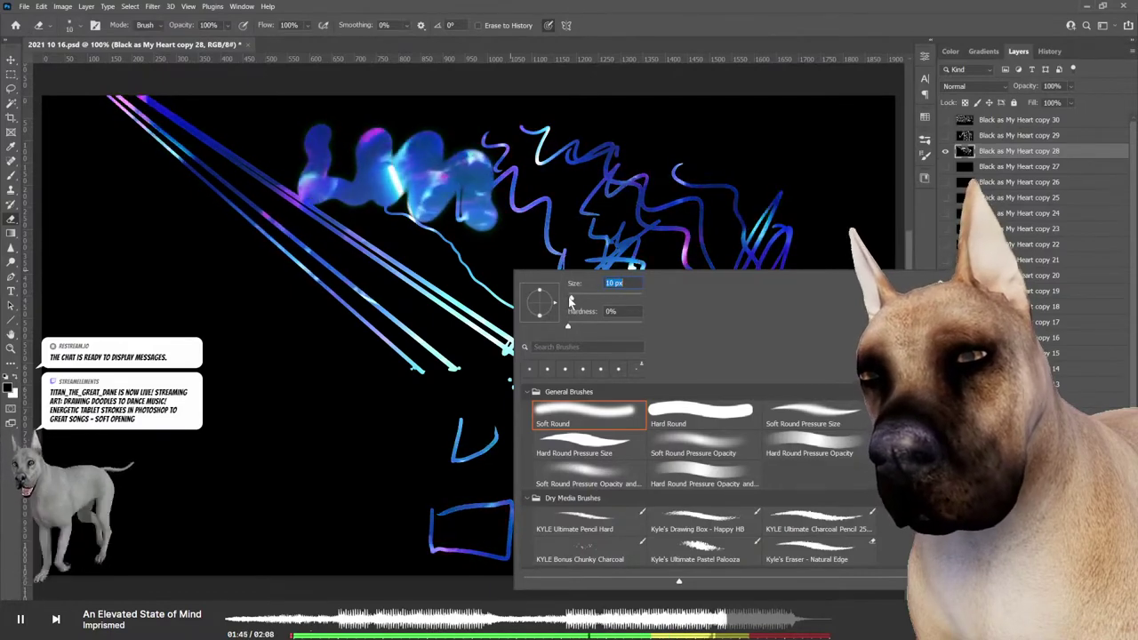
pyautogui.press('Return')
pyautogui.moveTo(569, 267); pyautogui.dragTo(622, 383)
pyautogui.moveTo(605, 512); pyautogui.dragTo(782, 485)
pyautogui.keyDown('alt'); pyautogui.click(945, 166); pyautogui.keyUp('alt')
# Step: Show layer copy 27 and draw the lower box near the bottom centre
pyautogui.click(1013, 166)
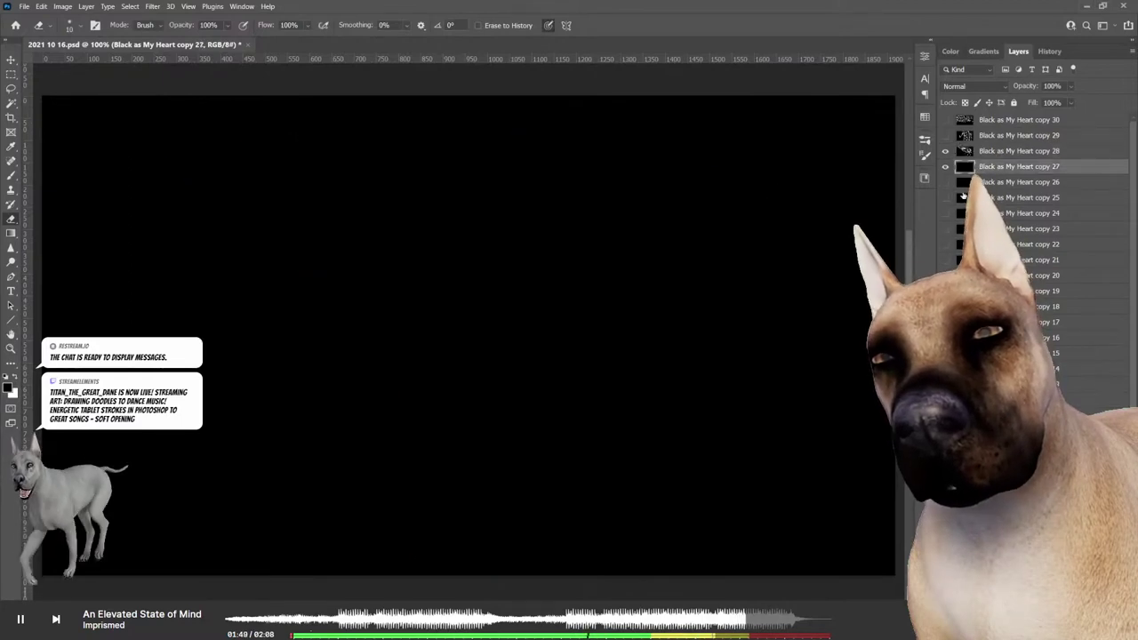
pyautogui.click(442, 514)
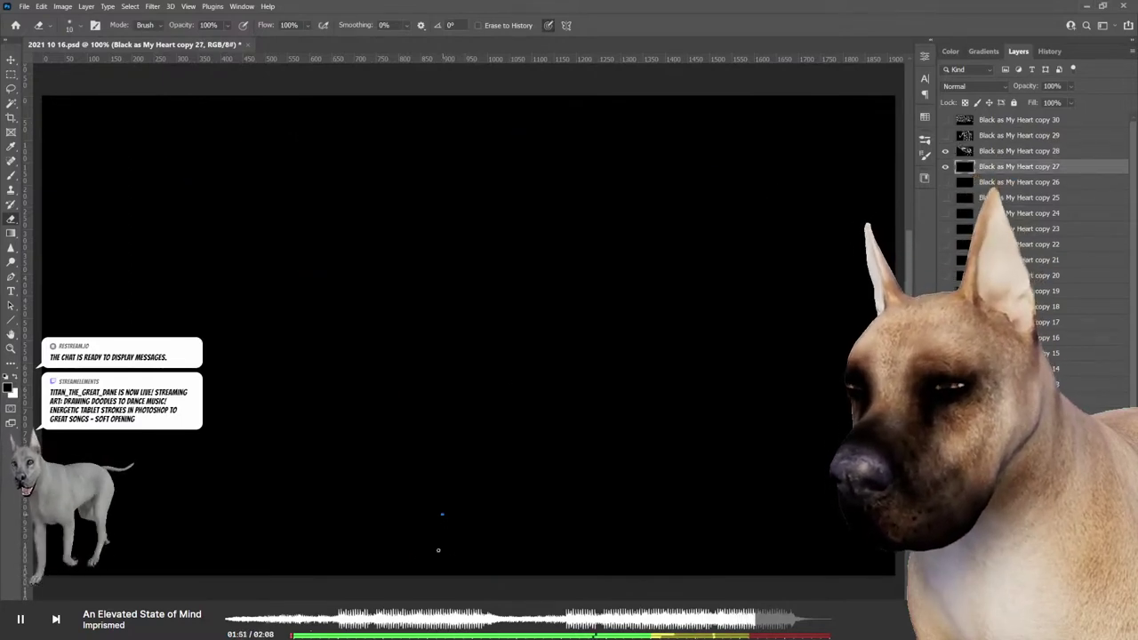
pyautogui.click(437, 549)
pyautogui.moveTo(484, 555); pyautogui.dragTo(498, 555)
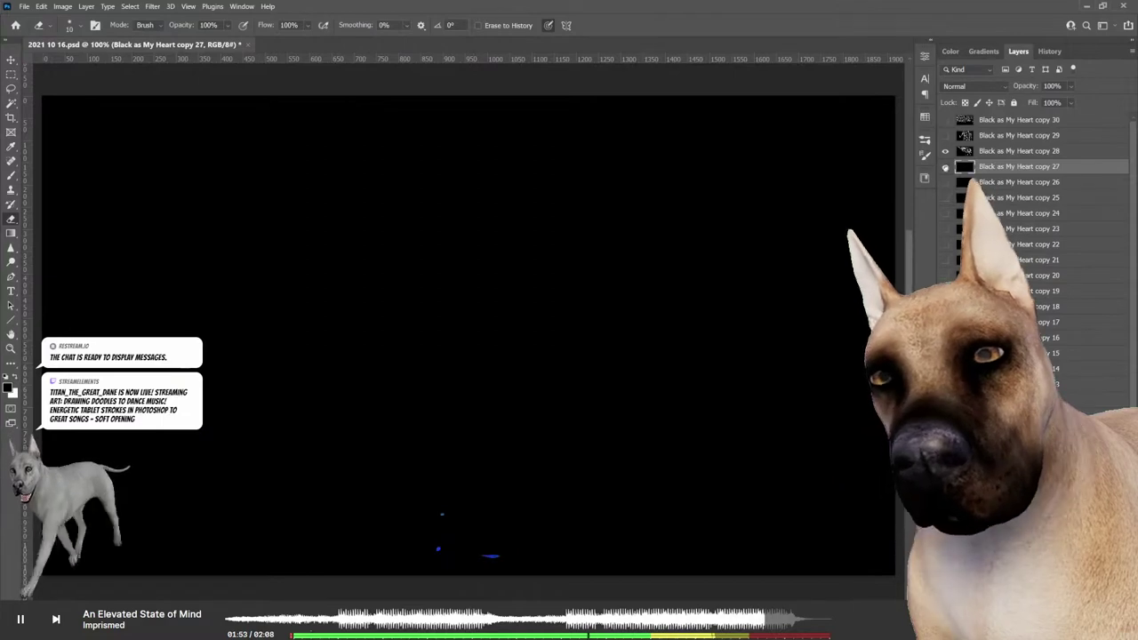
pyautogui.moveTo(442, 514); pyautogui.dragTo(504, 555)
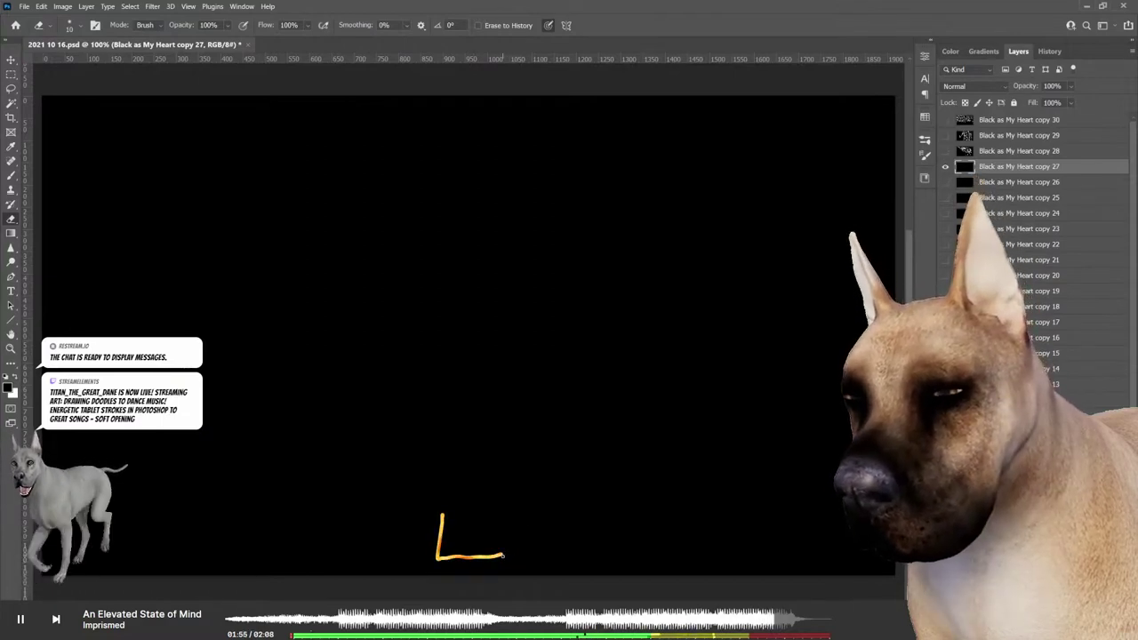
pyautogui.moveTo(466, 510); pyautogui.dragTo(465, 498)
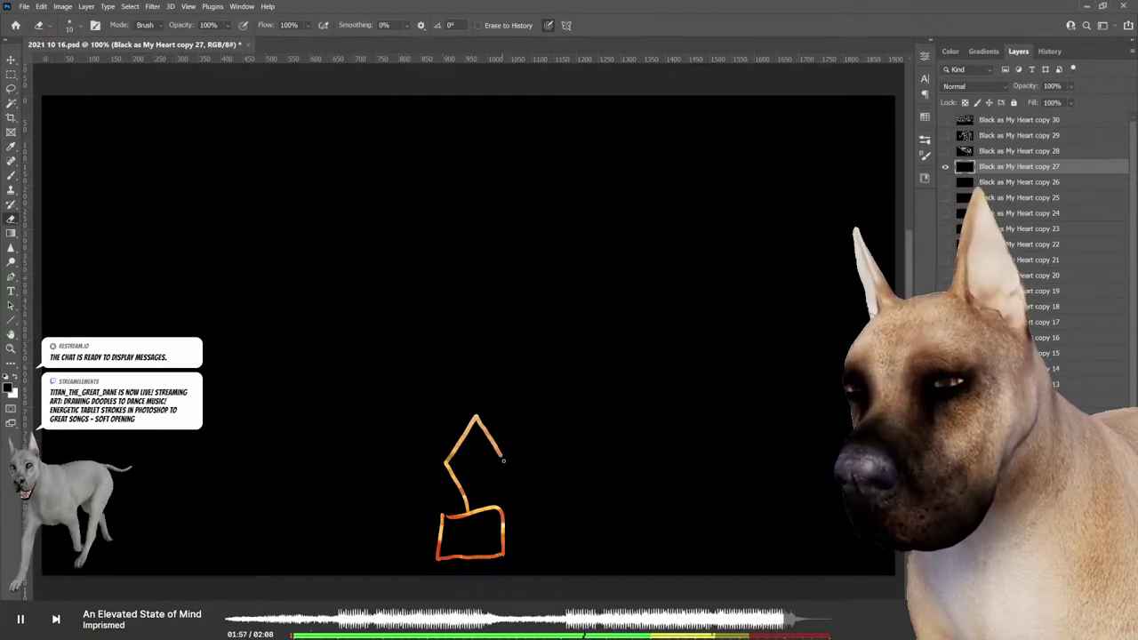
# Step: Add the diamond, upper box and tilted quadrilateral, then select and show layer copy 26
pyautogui.moveTo(443, 378)
pyautogui.mouseDown()
pyautogui.moveTo(441, 400)
pyautogui.moveTo(489, 415)
pyautogui.mouseUp()
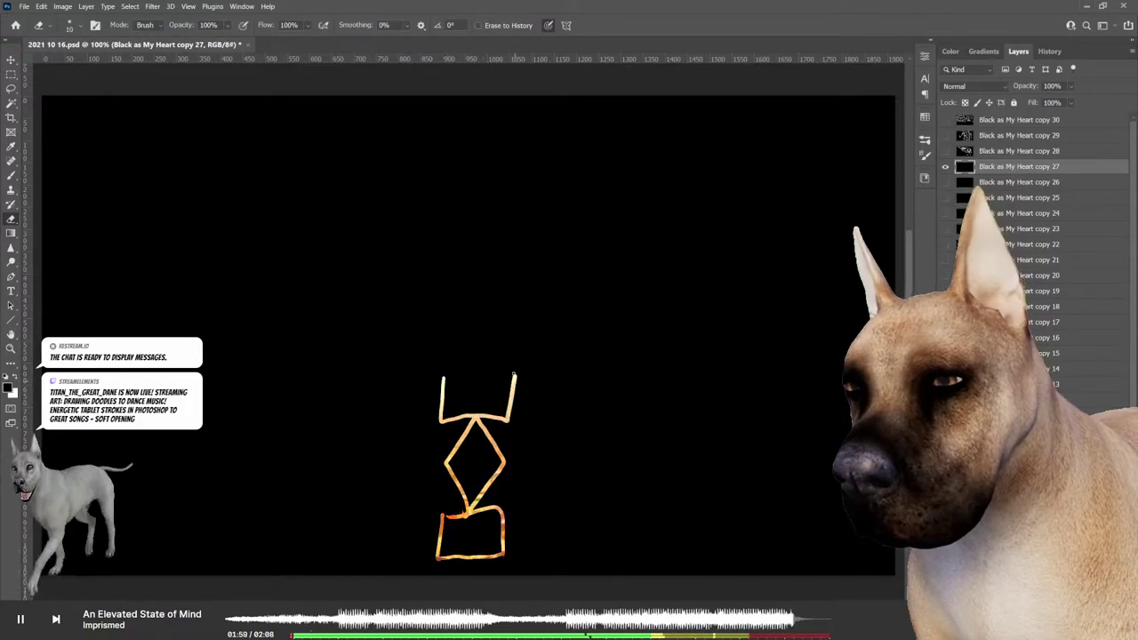
pyautogui.moveTo(514, 374); pyautogui.dragTo(439, 374)
pyautogui.moveTo(472, 300); pyautogui.dragTo(478, 367)
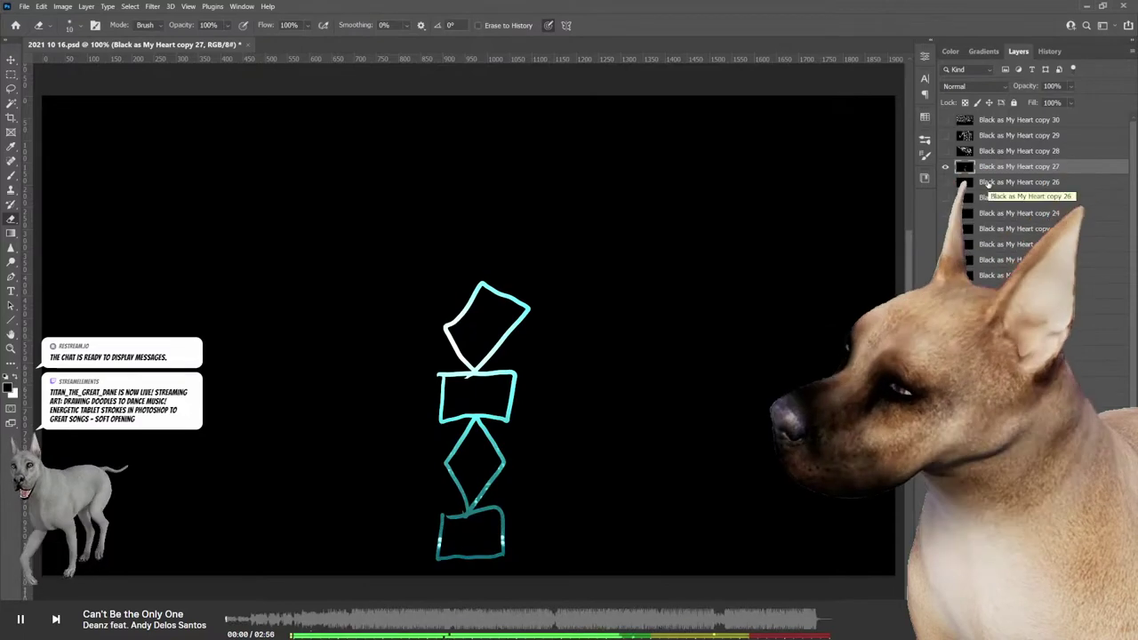
pyautogui.click(987, 183)
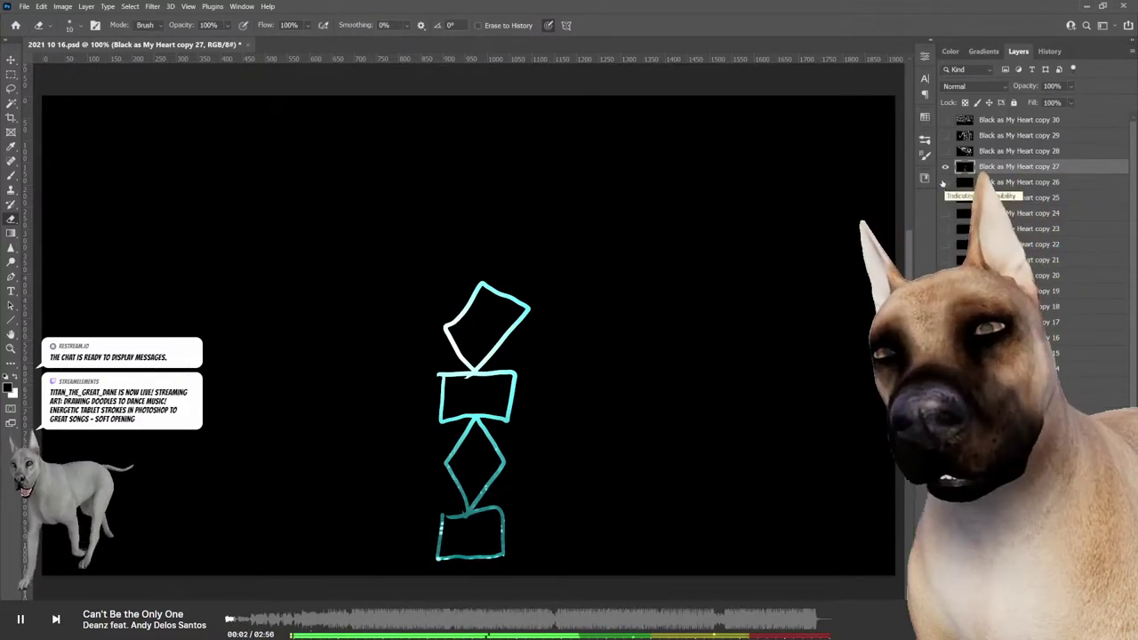
pyautogui.click(945, 182)
# Step: Hide layer copy 27 and add loop doodles along the bottom and top edges
pyautogui.click(946, 167)
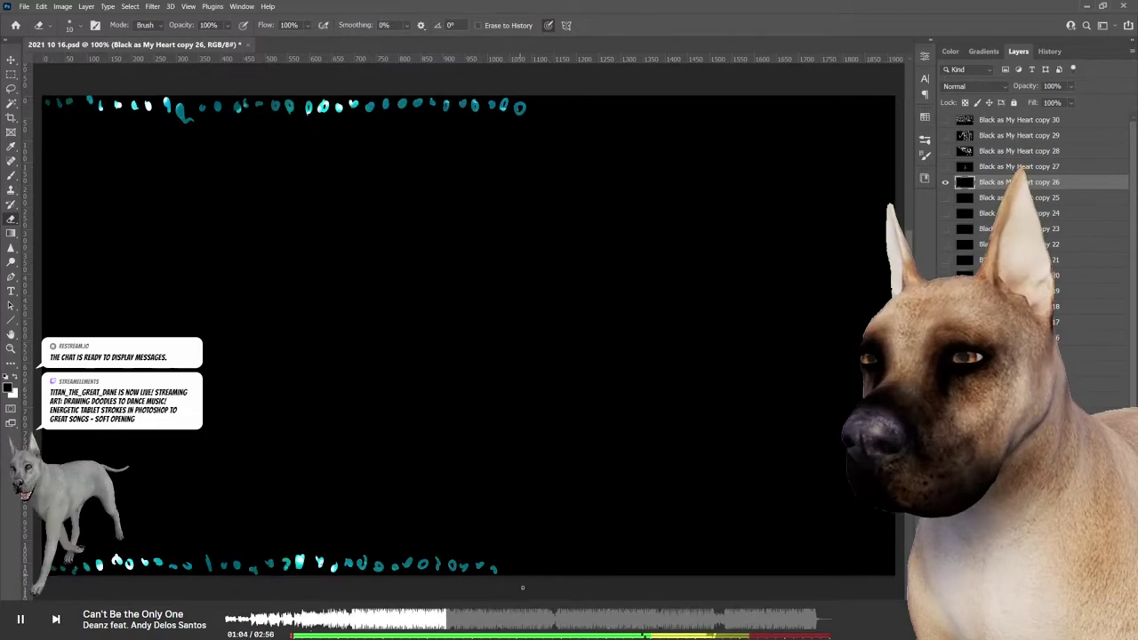
pyautogui.moveTo(507, 572); pyautogui.dragTo(515, 560)
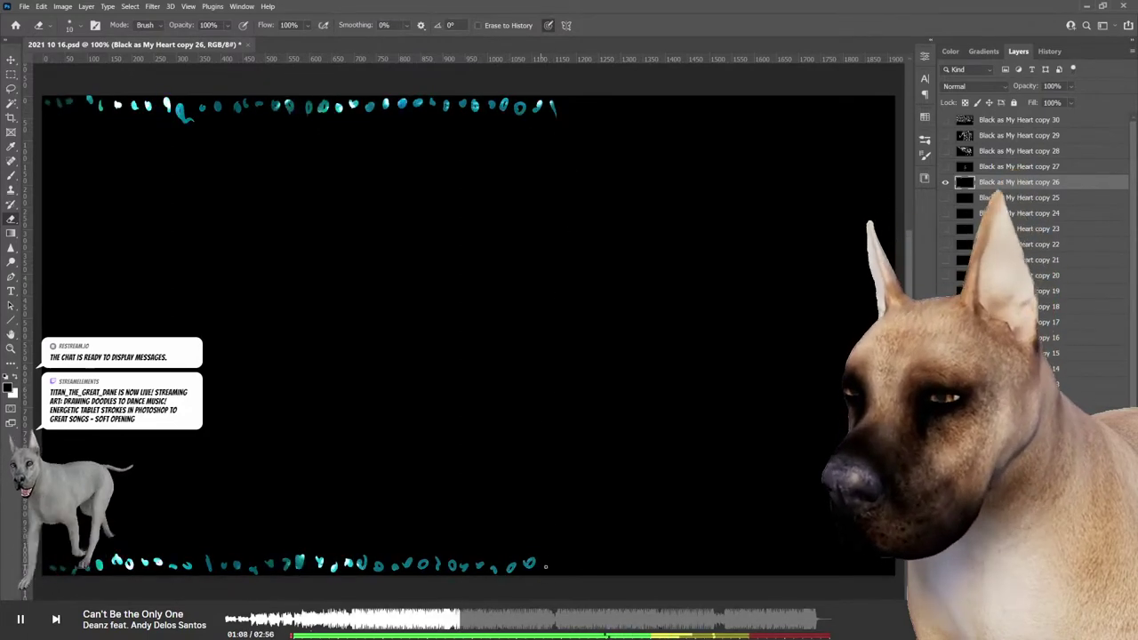
pyautogui.moveTo(542, 567); pyautogui.dragTo(549, 560)
pyautogui.moveTo(564, 101); pyautogui.dragTo(569, 110)
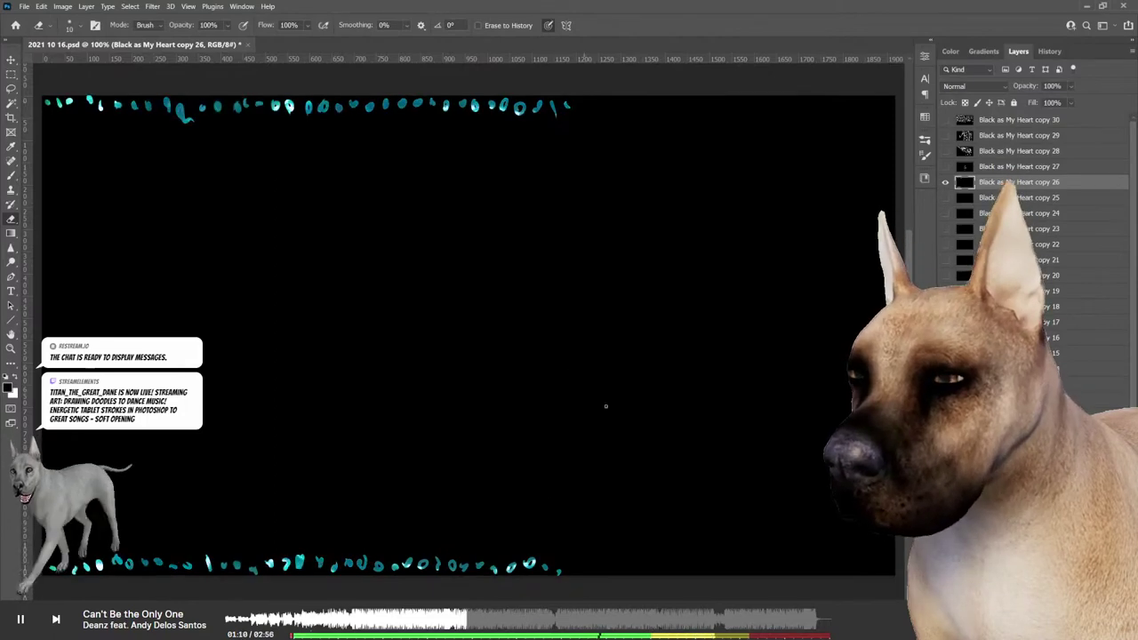
pyautogui.moveTo(571, 564); pyautogui.dragTo(576, 575)
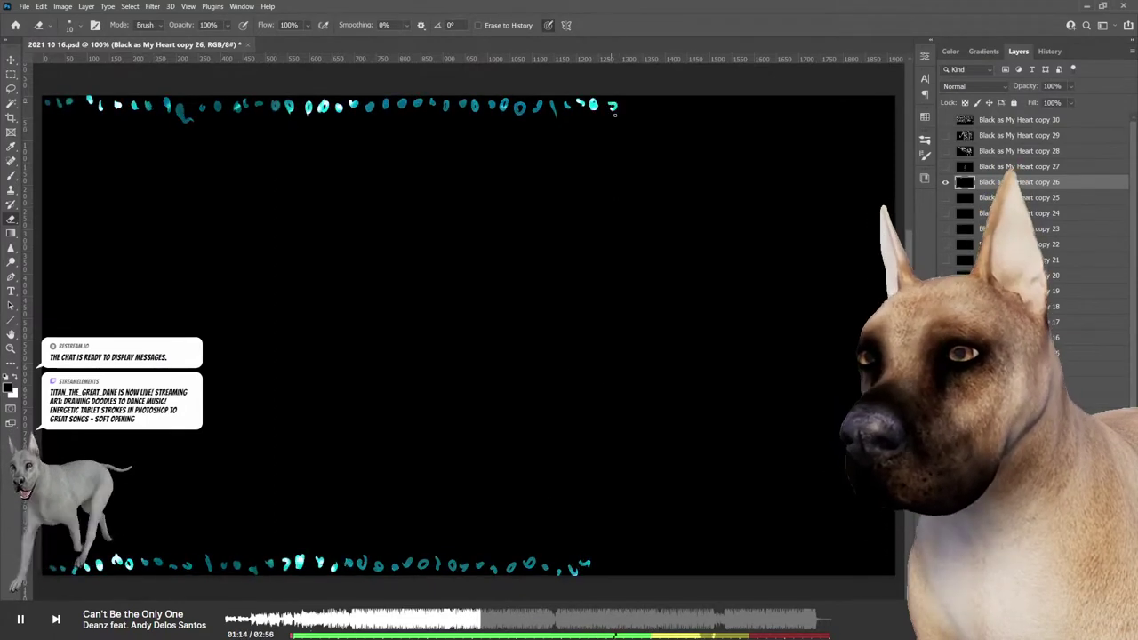
pyautogui.moveTo(602, 562); pyautogui.dragTo(609, 569)
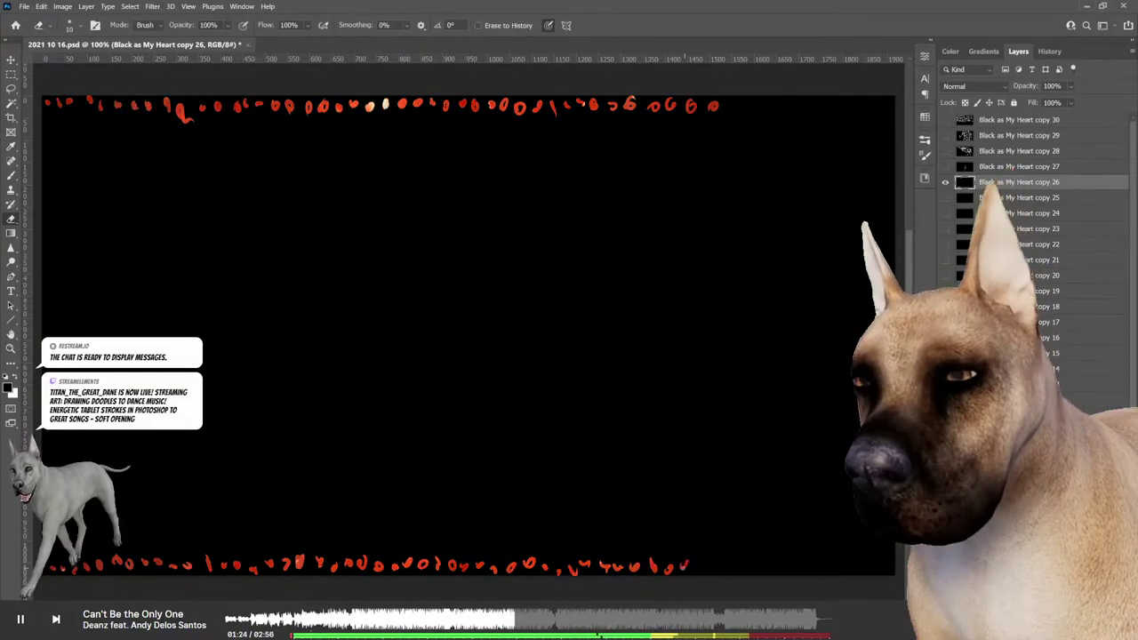
# Step: Extend both edge rows of loops further toward the right
pyautogui.click(697, 560)
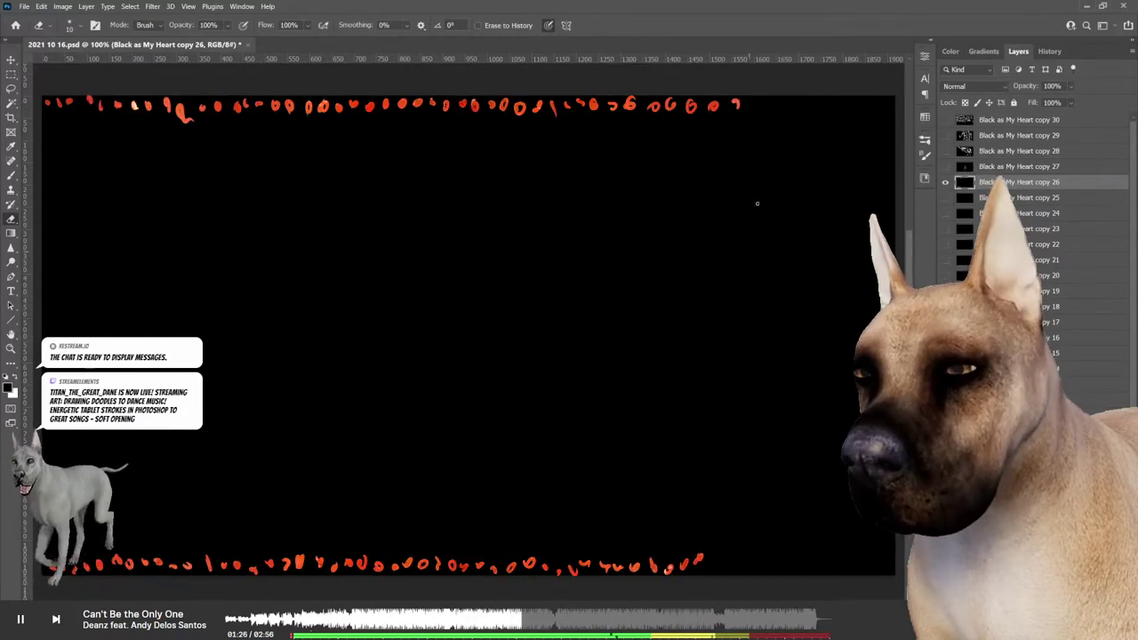
pyautogui.click(753, 106)
pyautogui.moveTo(715, 557); pyautogui.dragTo(711, 573)
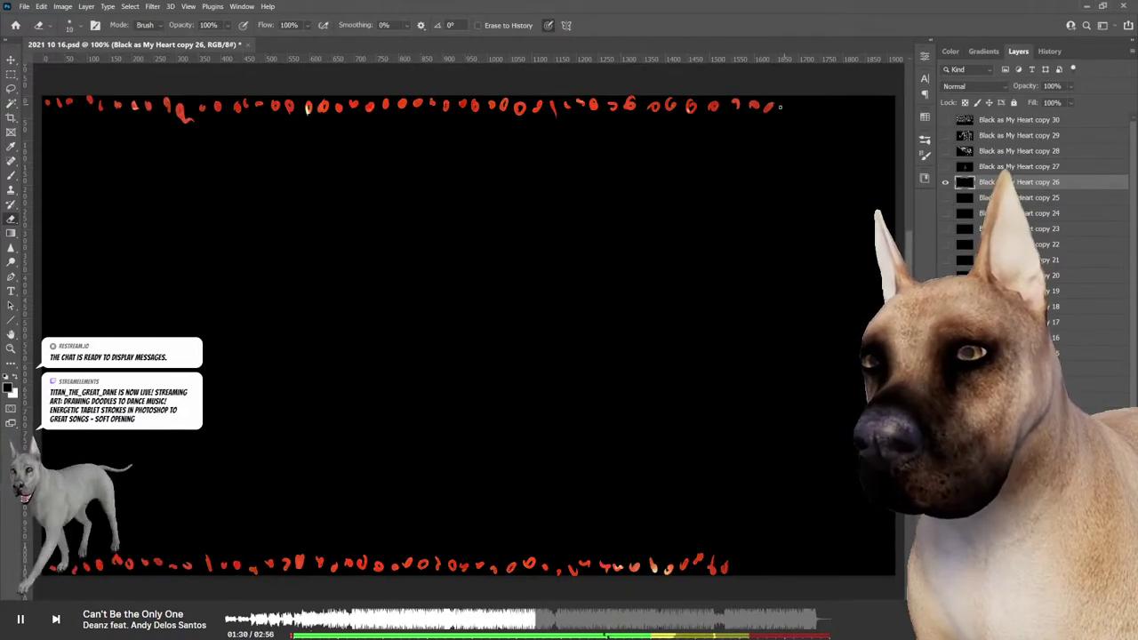
pyautogui.moveTo(798, 100); pyautogui.dragTo(799, 111)
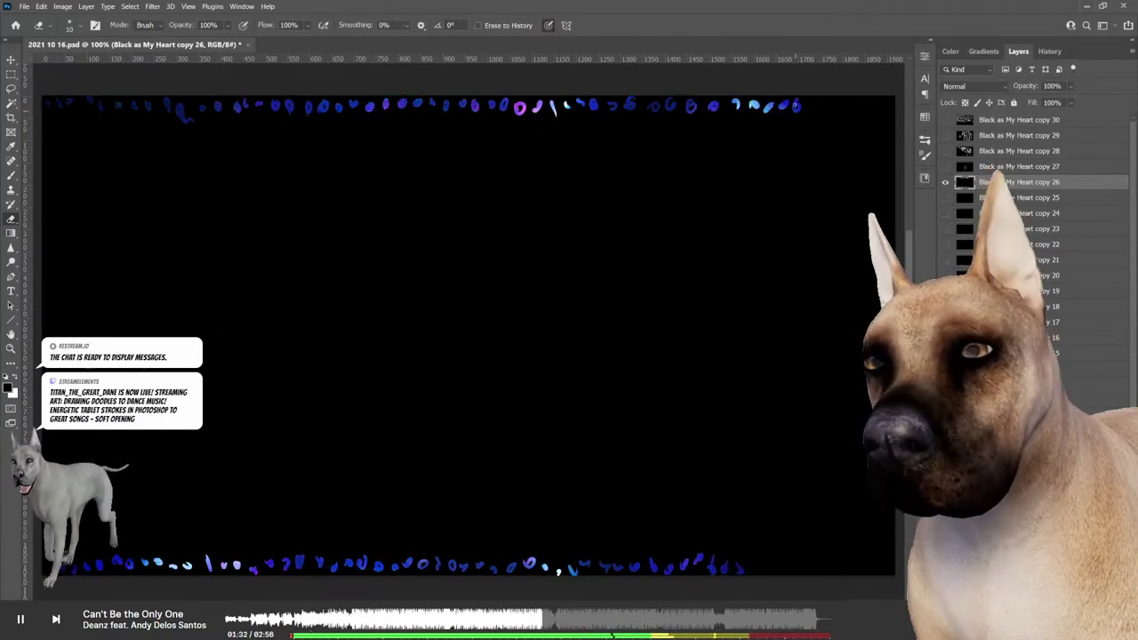
pyautogui.moveTo(751, 566); pyautogui.dragTo(760, 575)
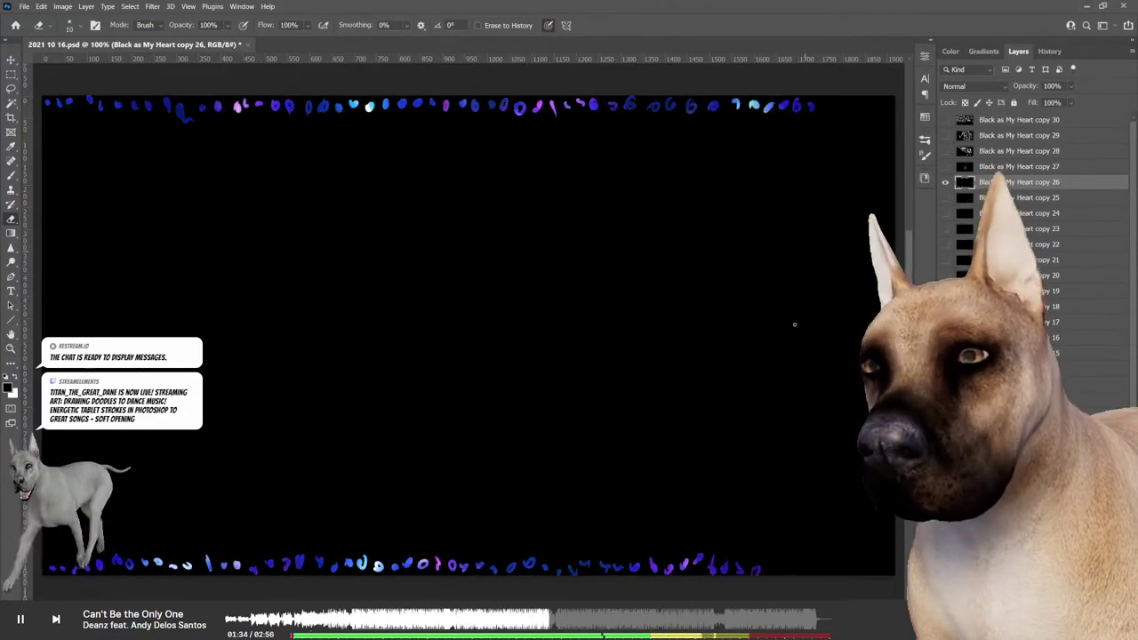
pyautogui.moveTo(825, 100); pyautogui.dragTo(831, 111)
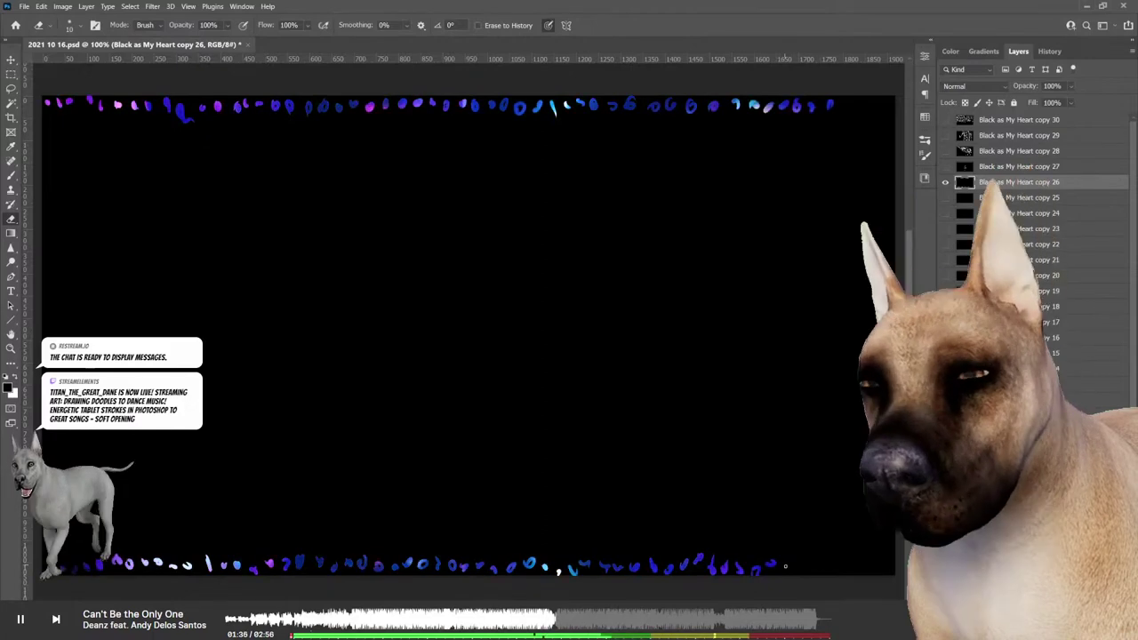
# Step: Draw tall glowing vertical strokes between the loop rows across the left of the doodles
pyautogui.moveTo(50, 105); pyautogui.dragTo(53, 462)
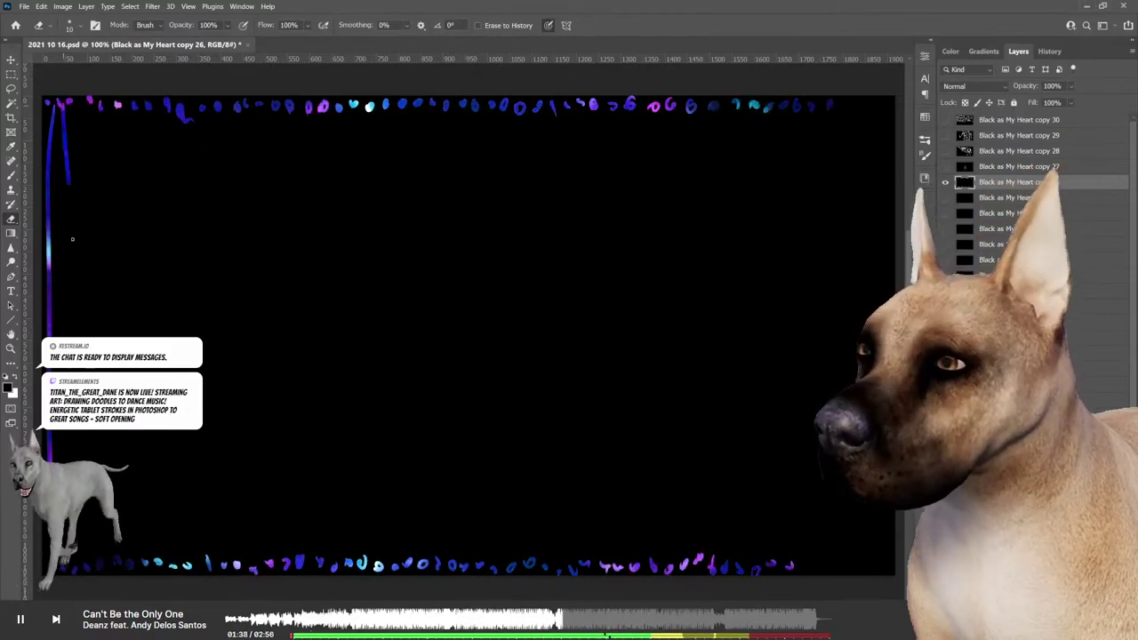
pyautogui.moveTo(72, 197); pyautogui.dragTo(73, 338)
pyautogui.moveTo(93, 103); pyautogui.dragTo(90, 462)
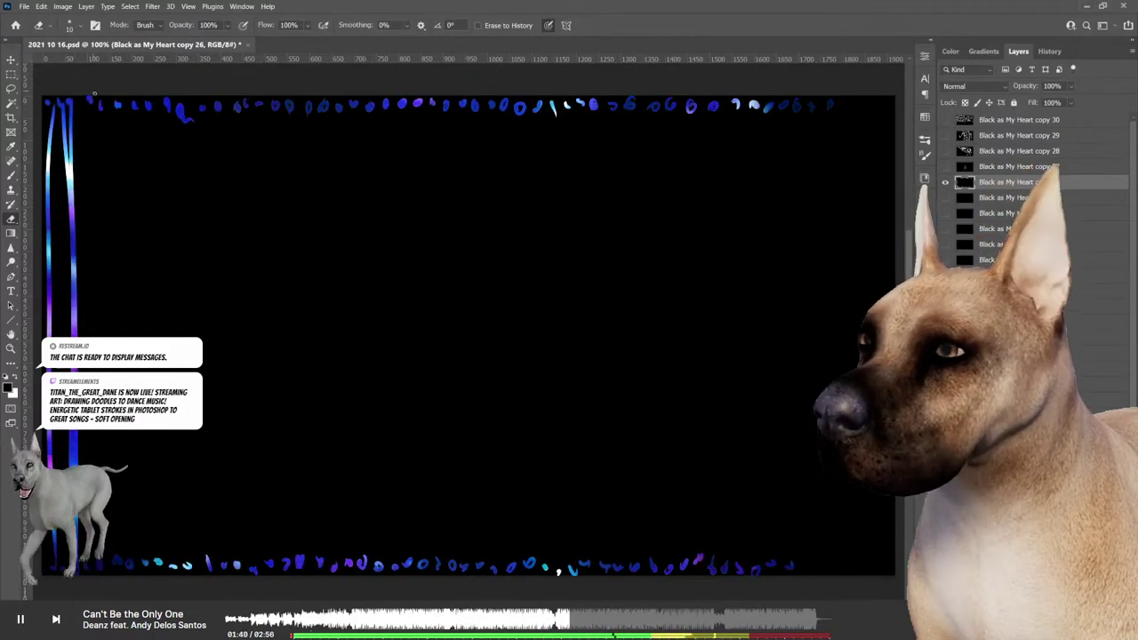
pyautogui.moveTo(104, 102); pyautogui.dragTo(105, 569)
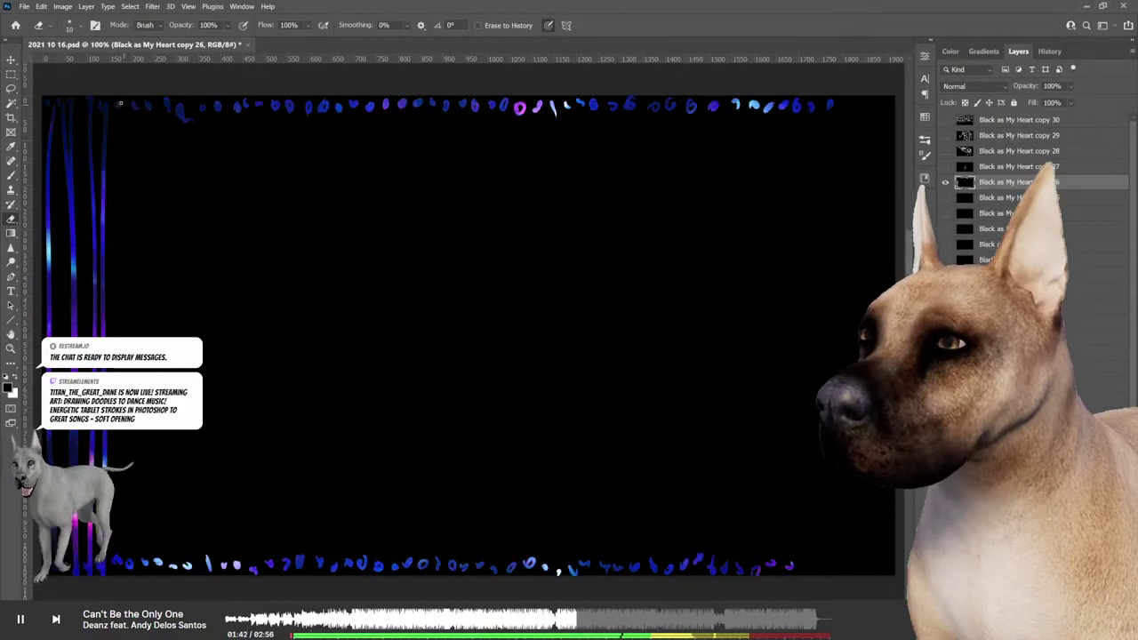
pyautogui.moveTo(115, 103)
pyautogui.mouseDown()
pyautogui.moveTo(115, 569)
pyautogui.moveTo(131, 569)
pyautogui.mouseUp()
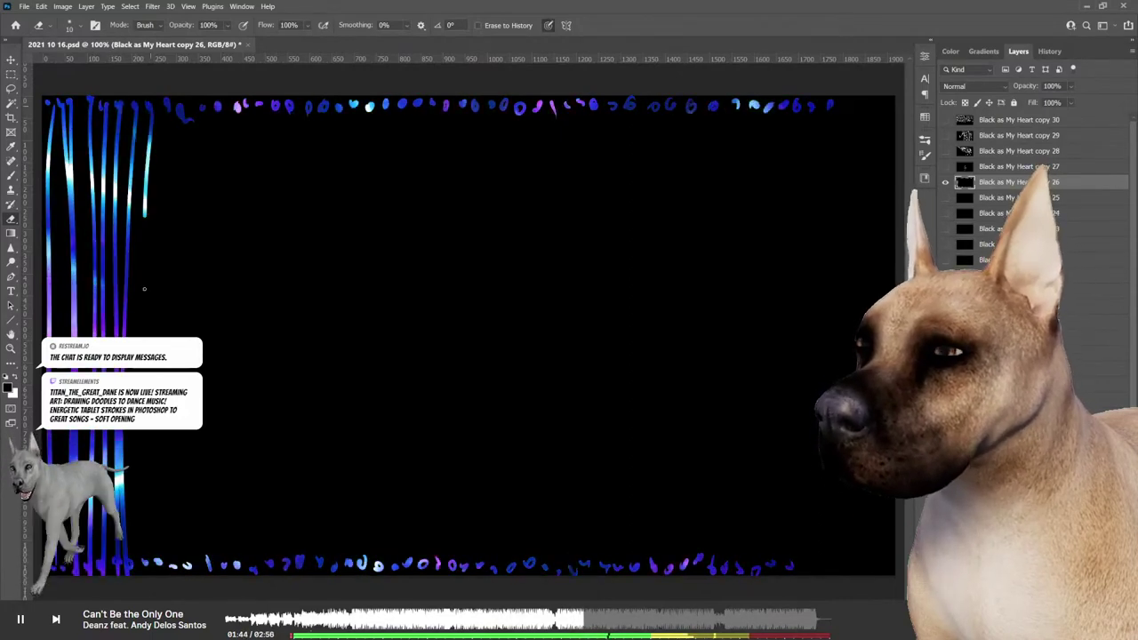
pyautogui.moveTo(144, 289); pyautogui.dragTo(144, 569)
pyautogui.moveTo(155, 102); pyautogui.dragTo(156, 569)
pyautogui.moveTo(181, 120); pyautogui.dragTo(170, 495)
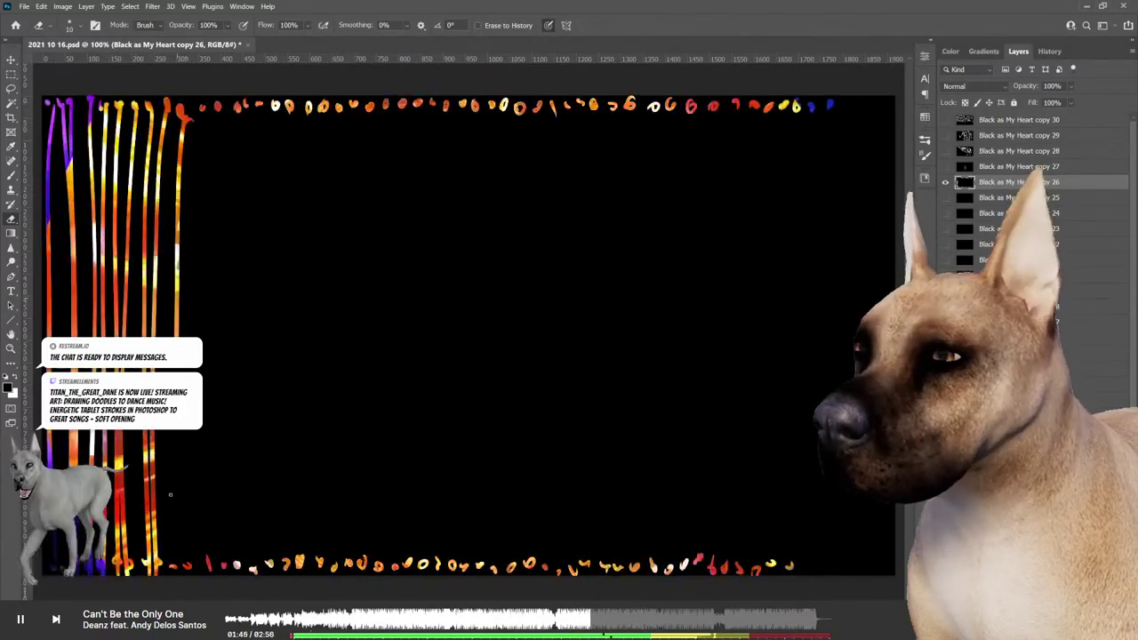
pyautogui.moveTo(191, 111)
pyautogui.mouseDown()
pyautogui.moveTo(189, 569)
pyautogui.moveTo(210, 569)
pyautogui.mouseUp()
pyautogui.moveTo(228, 105); pyautogui.dragTo(226, 567)
pyautogui.moveTo(239, 103); pyautogui.dragTo(237, 567)
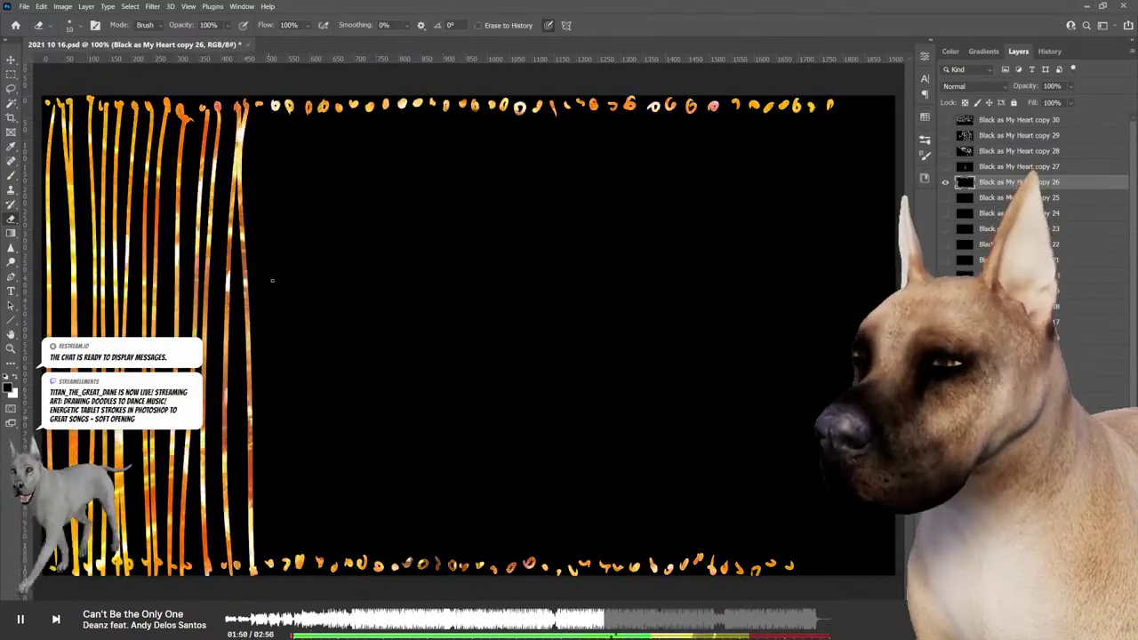
pyautogui.moveTo(276, 166); pyautogui.dragTo(283, 560)
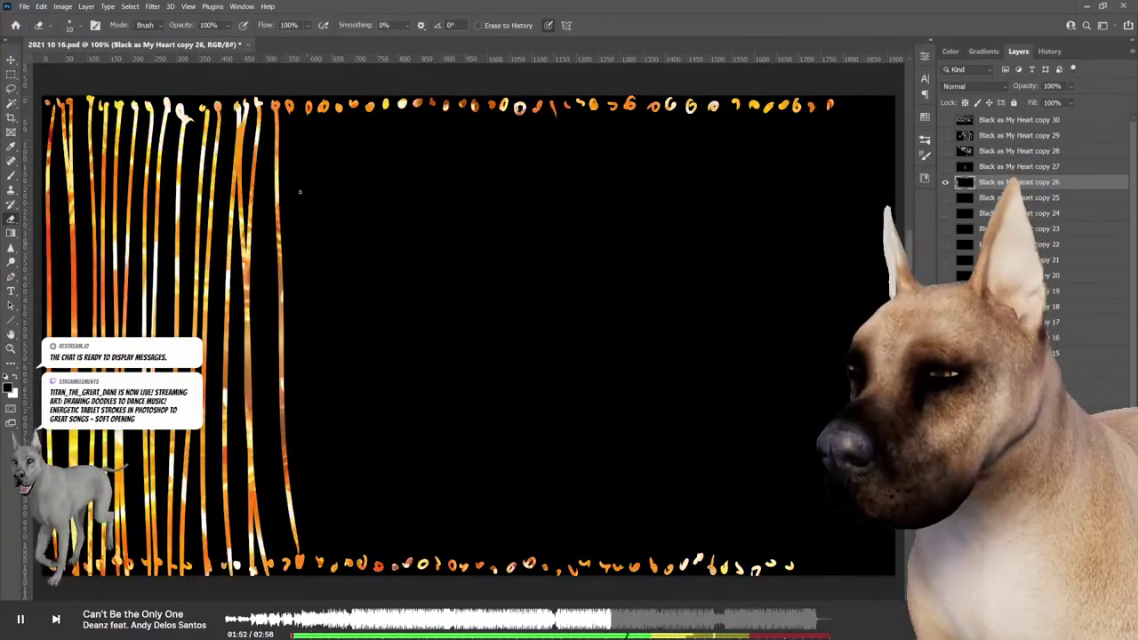
# Step: Continue the full-height vertical strokes through the middle of the row
pyautogui.moveTo(293, 105); pyautogui.dragTo(294, 224)
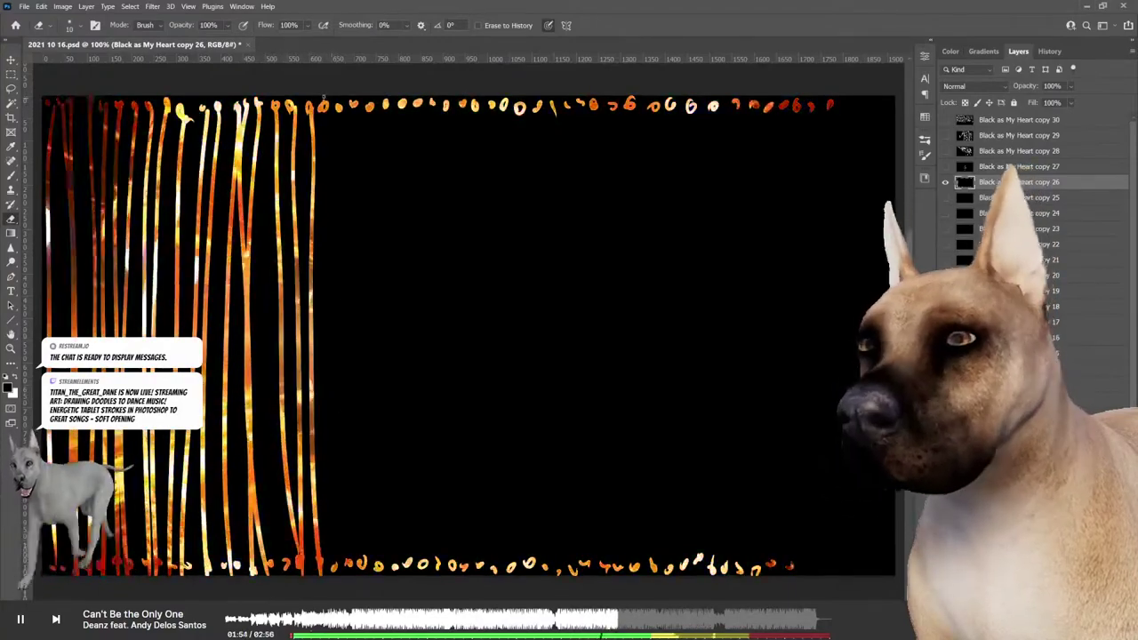
pyautogui.moveTo(326, 480); pyautogui.dragTo(329, 569)
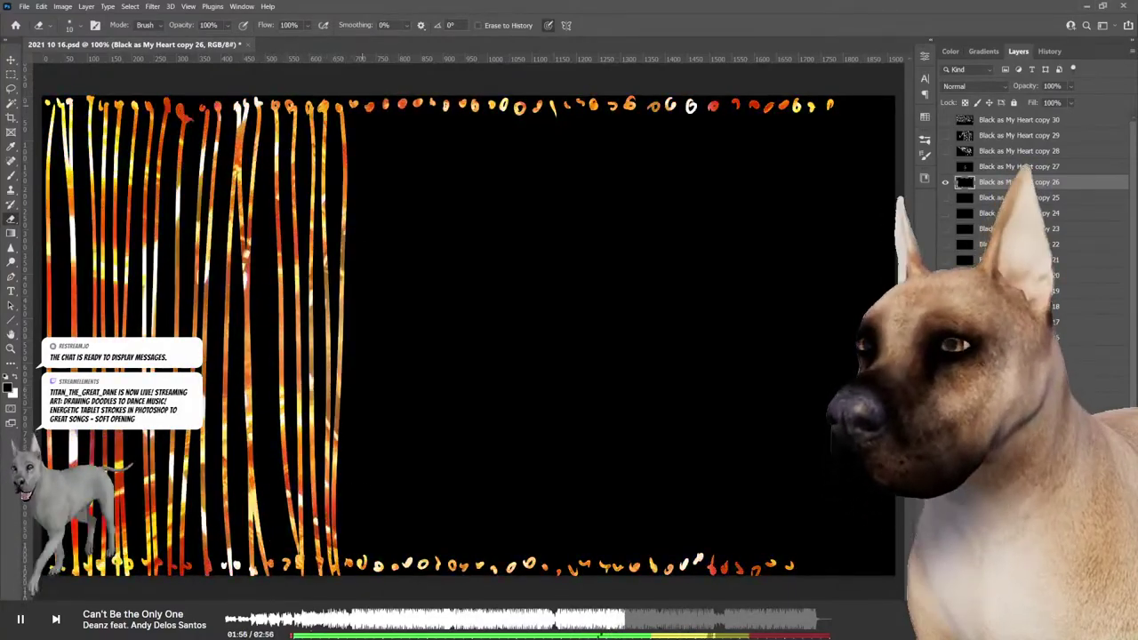
pyautogui.moveTo(353, 105)
pyautogui.mouseDown()
pyautogui.moveTo(356, 565)
pyautogui.moveTo(390, 561)
pyautogui.mouseUp()
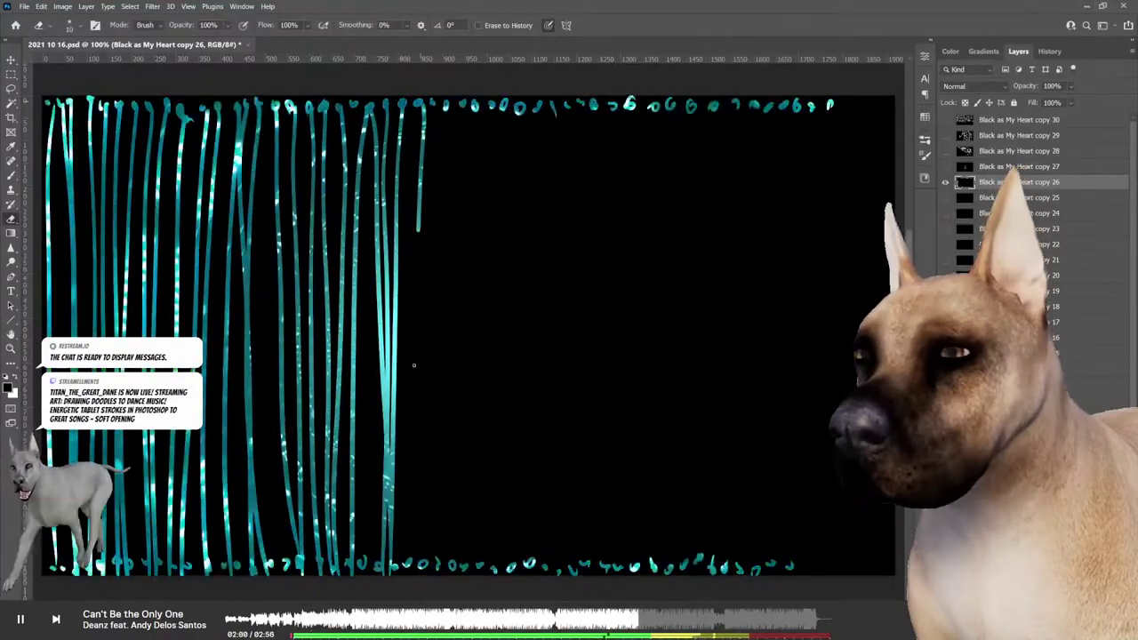
pyautogui.moveTo(413, 365); pyautogui.dragTo(408, 565)
pyautogui.moveTo(434, 105); pyautogui.dragTo(421, 518)
pyautogui.moveTo(440, 105); pyautogui.dragTo(436, 544)
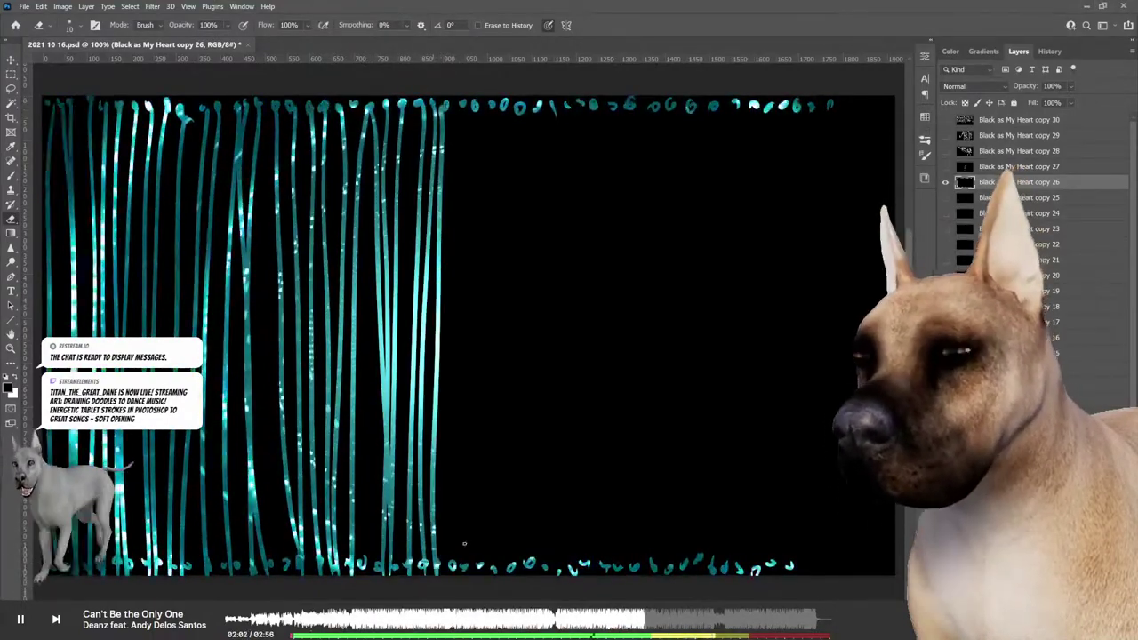
pyautogui.moveTo(453, 104); pyautogui.dragTo(449, 566)
pyautogui.moveTo(472, 105); pyautogui.dragTo(461, 566)
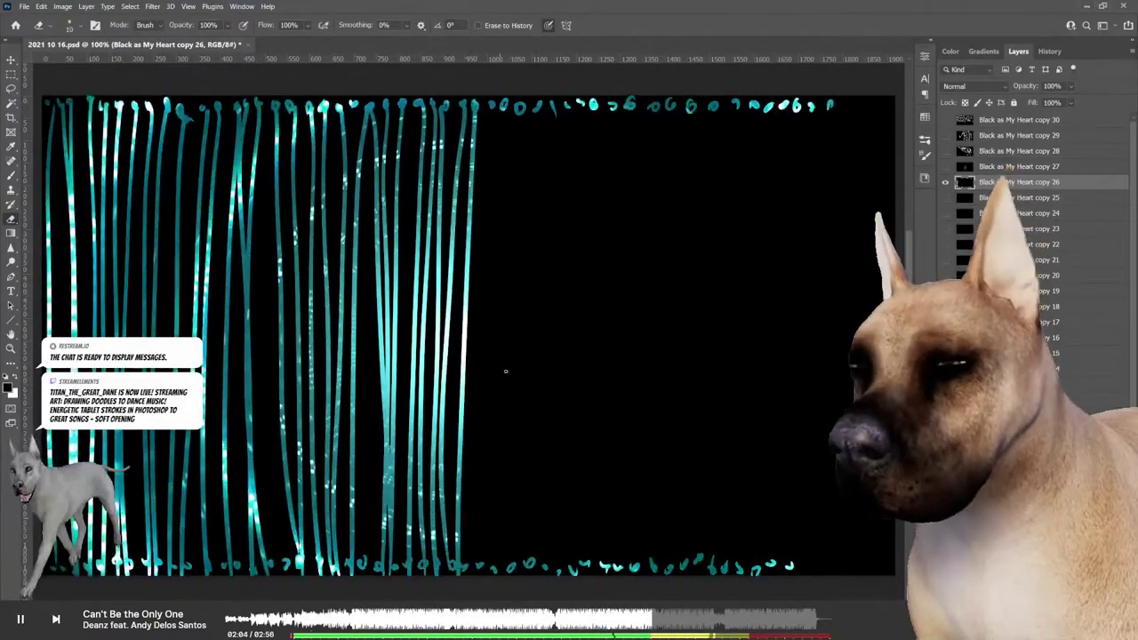
pyautogui.moveTo(493, 111); pyautogui.dragTo(480, 566)
pyautogui.moveTo(503, 105); pyautogui.dragTo(498, 566)
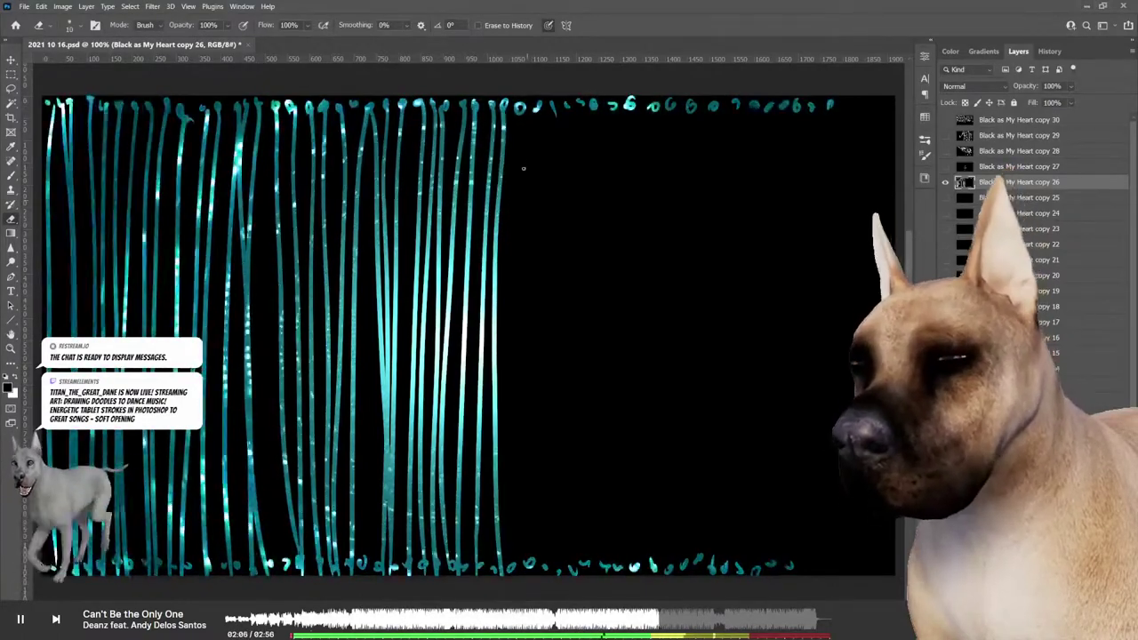
pyautogui.moveTo(516, 317); pyautogui.dragTo(520, 566)
# Step: Extend the vertical strokes to the right end of the doodle bands
pyautogui.moveTo(535, 105)
pyautogui.mouseDown()
pyautogui.moveTo(526, 565)
pyautogui.moveTo(545, 511)
pyautogui.mouseUp()
pyautogui.moveTo(571, 105); pyautogui.dragTo(557, 565)
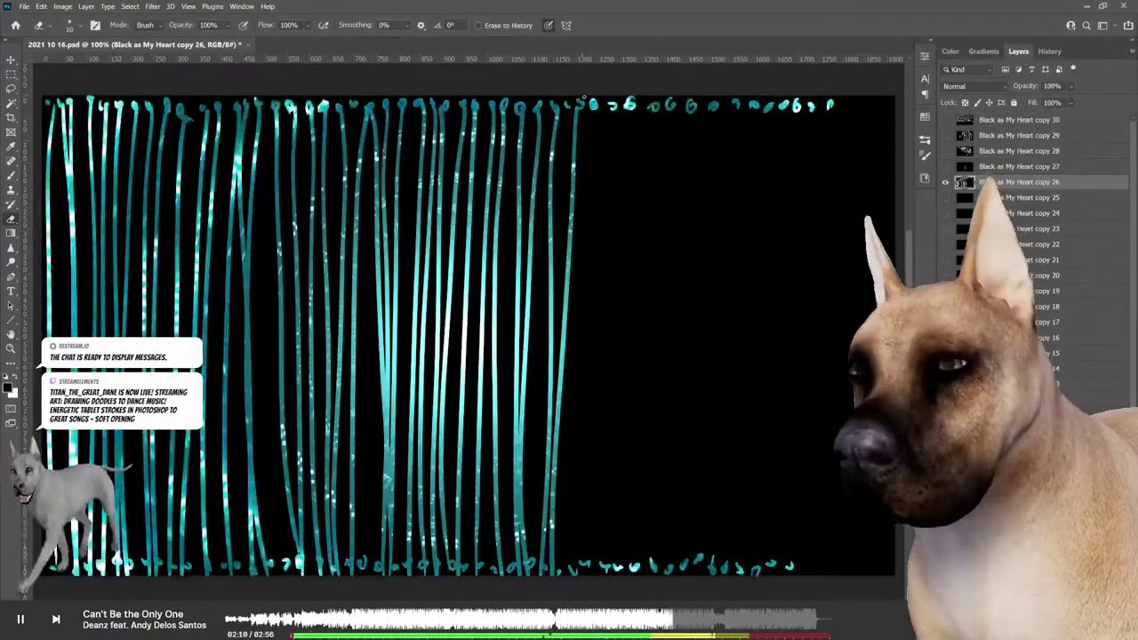
pyautogui.moveTo(588, 105); pyautogui.dragTo(585, 565)
pyautogui.moveTo(614, 105); pyautogui.dragTo(600, 566)
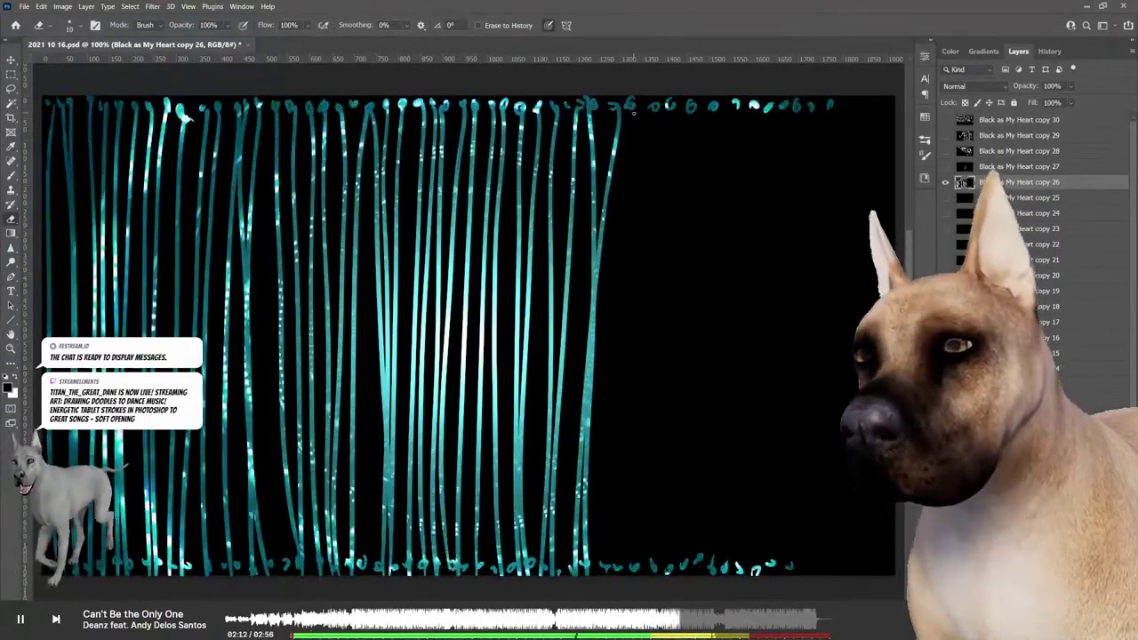
pyautogui.moveTo(635, 105); pyautogui.dragTo(612, 565)
pyautogui.moveTo(648, 150); pyautogui.dragTo(622, 560)
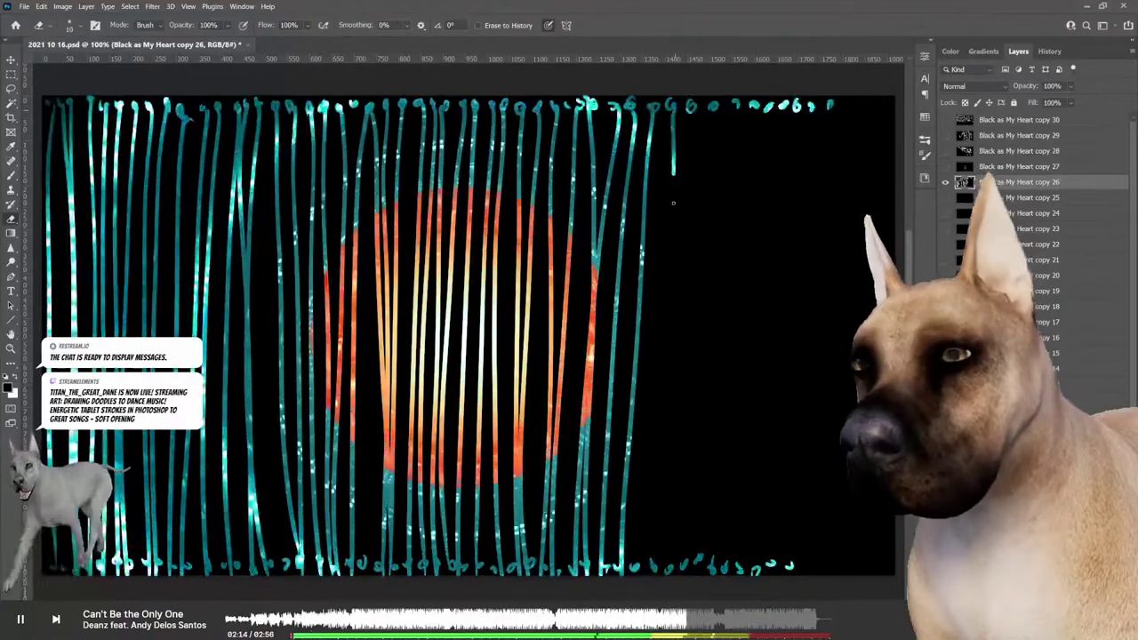
pyautogui.moveTo(676, 111); pyautogui.dragTo(662, 565)
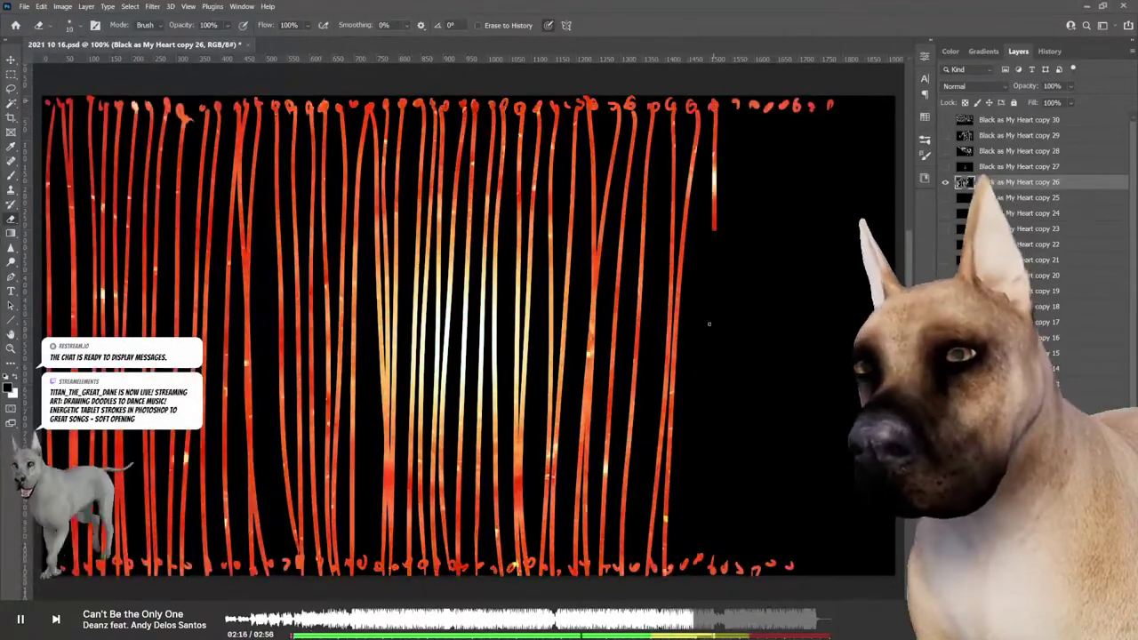
pyautogui.moveTo(711, 111); pyautogui.dragTo(689, 566)
pyautogui.moveTo(746, 105); pyautogui.dragTo(691, 566)
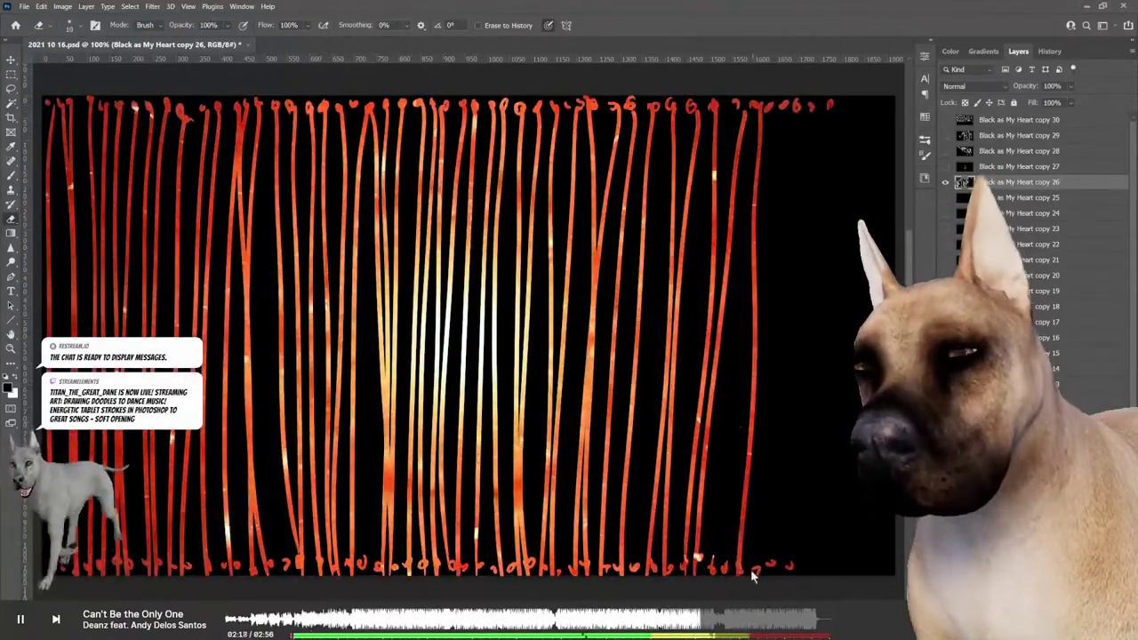
pyautogui.moveTo(756, 105); pyautogui.dragTo(745, 565)
pyautogui.moveTo(809, 105); pyautogui.dragTo(787, 565)
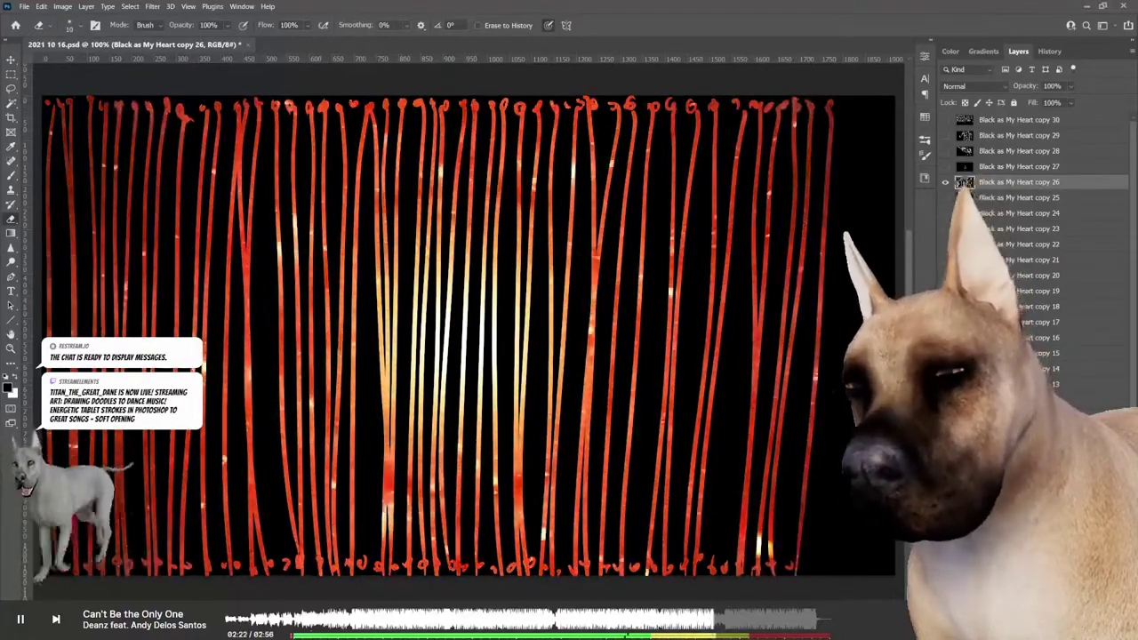
# Step: Undo five steps, removing most of the vertical strokes
pyautogui.hotkey('ctrl', 'z')
pyautogui.hotkey('ctrl', 'z')
pyautogui.hotkey('ctrl', 'z')
pyautogui.hotkey('ctrl', 'z')
pyautogui.hotkey('ctrl', 'z')
pyautogui.hotkey('ctrl', 'z')
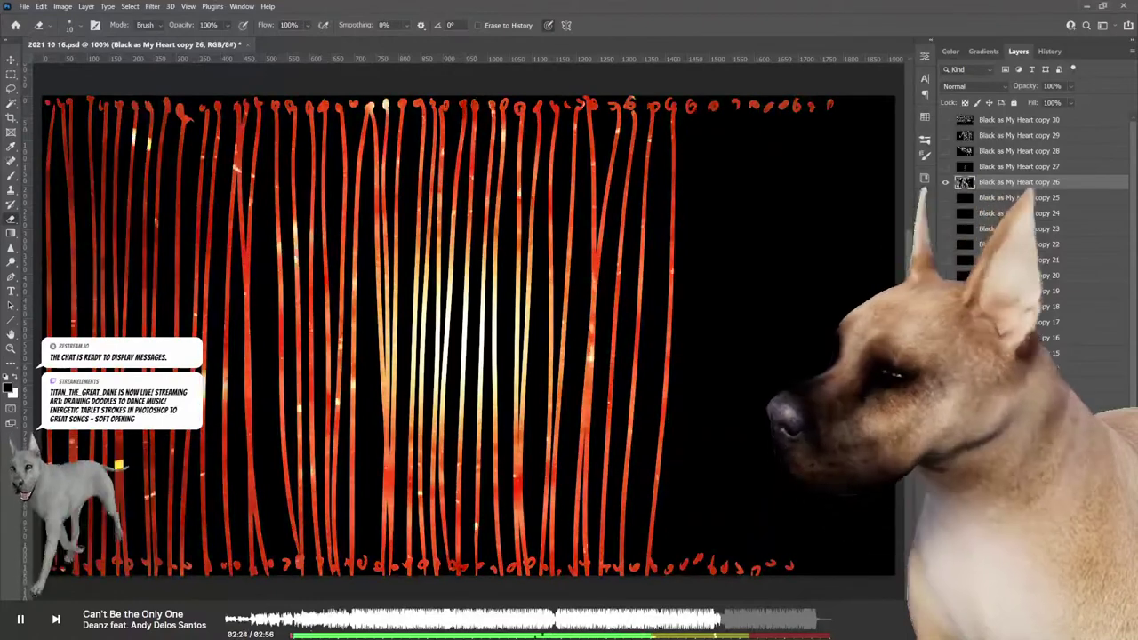
pyautogui.hotkey('ctrl', 'z')
pyautogui.hotkey('ctrl', 'z')
pyautogui.hotkey('ctrl', 'z')
pyautogui.hotkey('ctrl', 'z')
pyautogui.hotkey('ctrl', 'z')
pyautogui.hotkey('ctrl', 'z')
pyautogui.hotkey('ctrl', 'z')
pyautogui.hotkey('ctrl', 'z')
pyautogui.hotkey('ctrl', 'z')
pyautogui.hotkey('ctrl', 'z')
pyautogui.hotkey('ctrl', 'z')
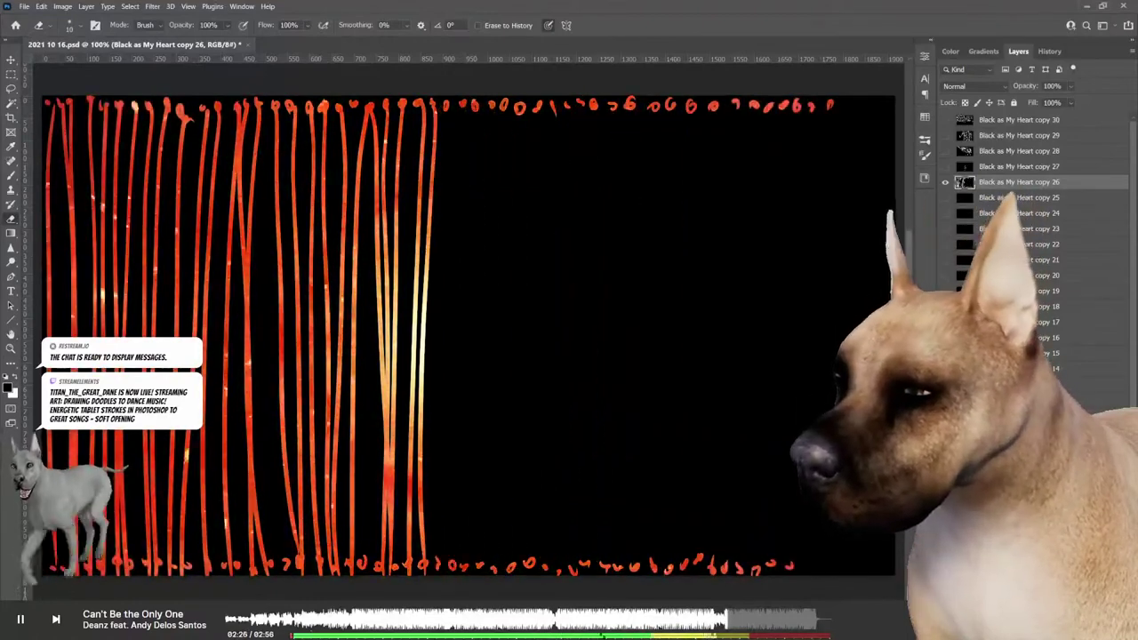
pyautogui.hotkey('ctrl', 'z')
pyautogui.hotkey('ctrl', 'z')
pyautogui.hotkey('ctrl', 'z')
pyautogui.hotkey('ctrl', 'z')
pyautogui.hotkey('ctrl', 'z')
pyautogui.hotkey('ctrl', 'z')
pyautogui.hotkey('ctrl', 'z')
pyautogui.hotkey('ctrl', 'z')
pyautogui.hotkey('ctrl', 'z')
pyautogui.hotkey('ctrl', 'z')
pyautogui.hotkey('ctrl', 'z')
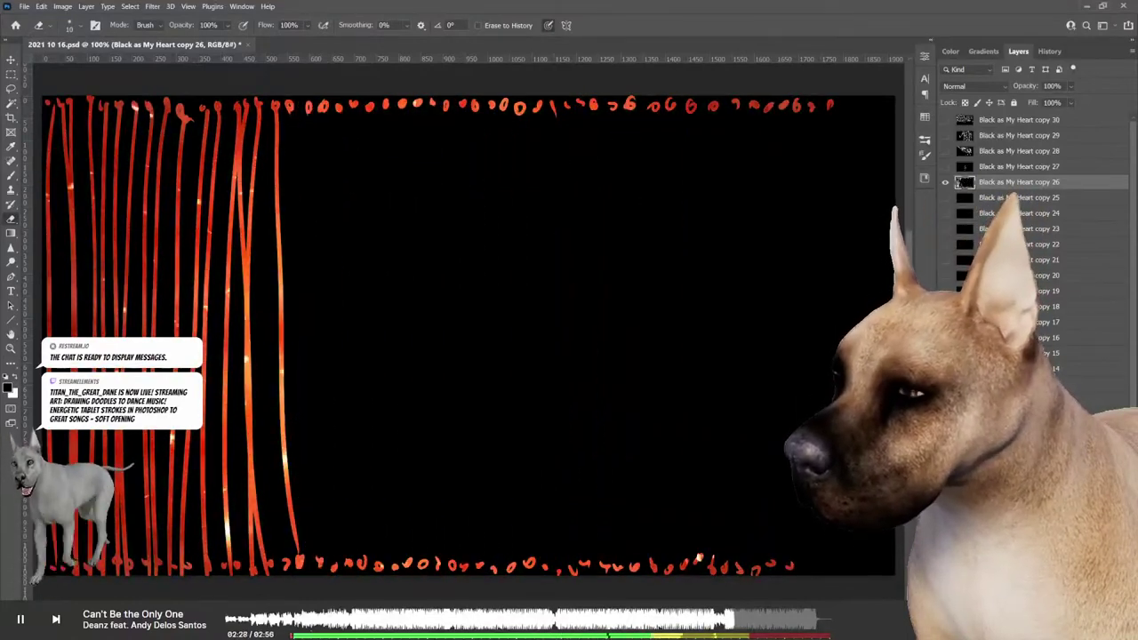
pyautogui.hotkey('ctrl', 'z')
pyautogui.hotkey('ctrl', 'z')
pyautogui.hotkey('ctrl', 'z')
pyautogui.hotkey('ctrl', 'z')
pyautogui.hotkey('ctrl', 'z')
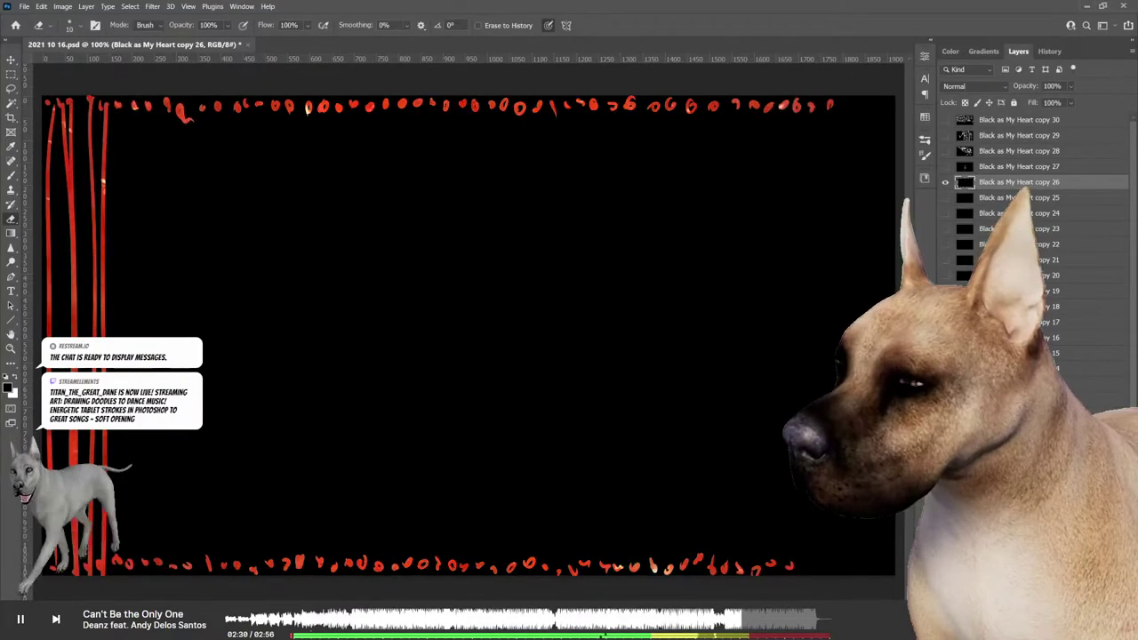
pyautogui.hotkey('ctrl', 'z')
pyautogui.hotkey('ctrl', 'z')
pyautogui.hotkey('ctrl', 'z')
pyautogui.hotkey('ctrl', 'z')
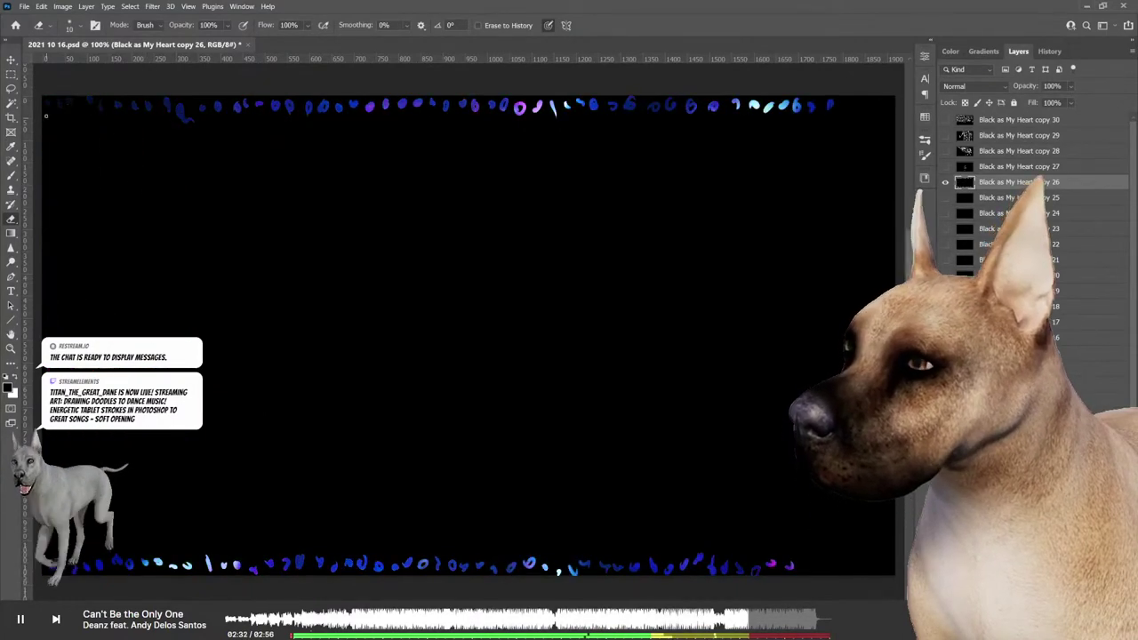
# Step: Redraw colour-shifting full-height columns starting from the left edge
pyautogui.moveTo(55, 569); pyautogui.dragTo(58, 102)
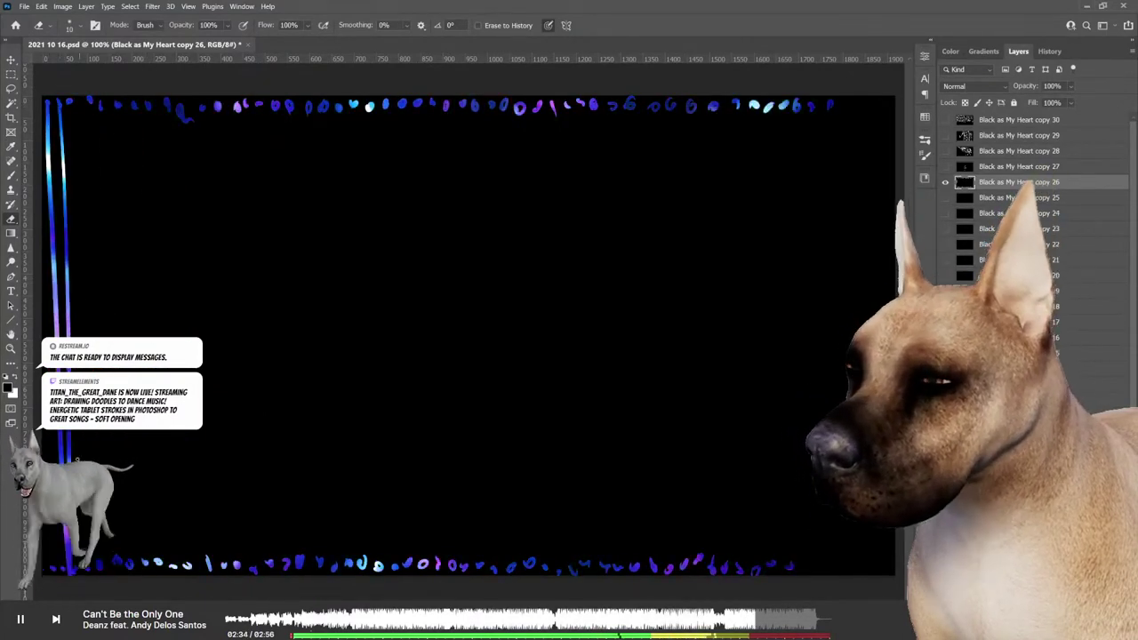
pyautogui.moveTo(62, 569)
pyautogui.mouseDown()
pyautogui.moveTo(62, 100)
pyautogui.moveTo(77, 103)
pyautogui.moveTo(90, 569)
pyautogui.mouseUp()
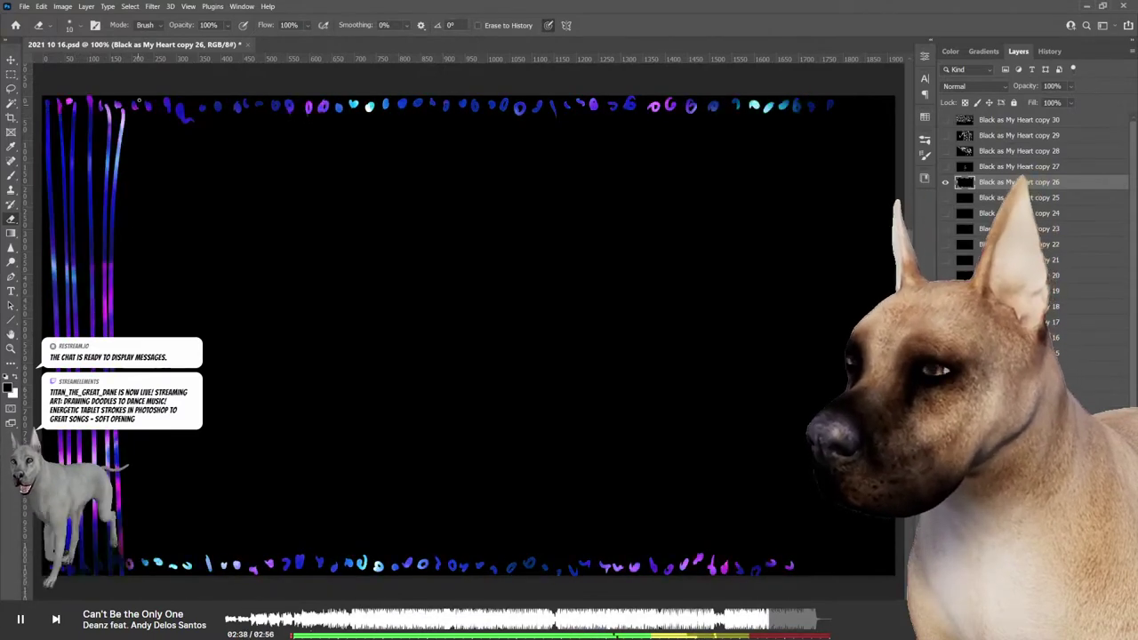
pyautogui.moveTo(156, 105); pyautogui.dragTo(148, 569)
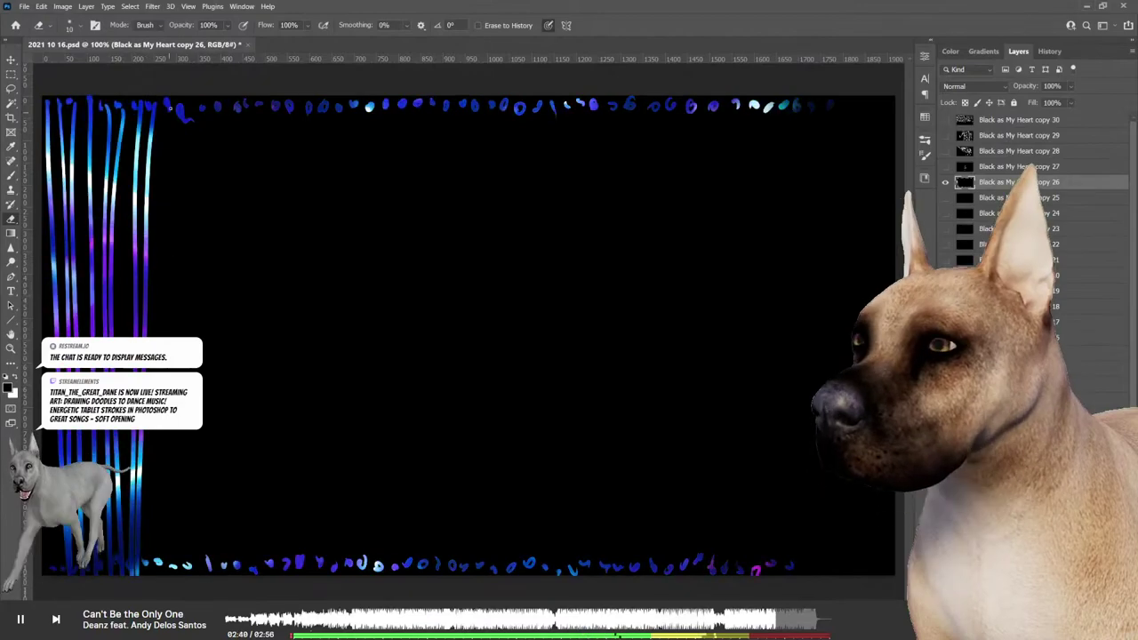
pyautogui.moveTo(188, 118); pyautogui.dragTo(164, 569)
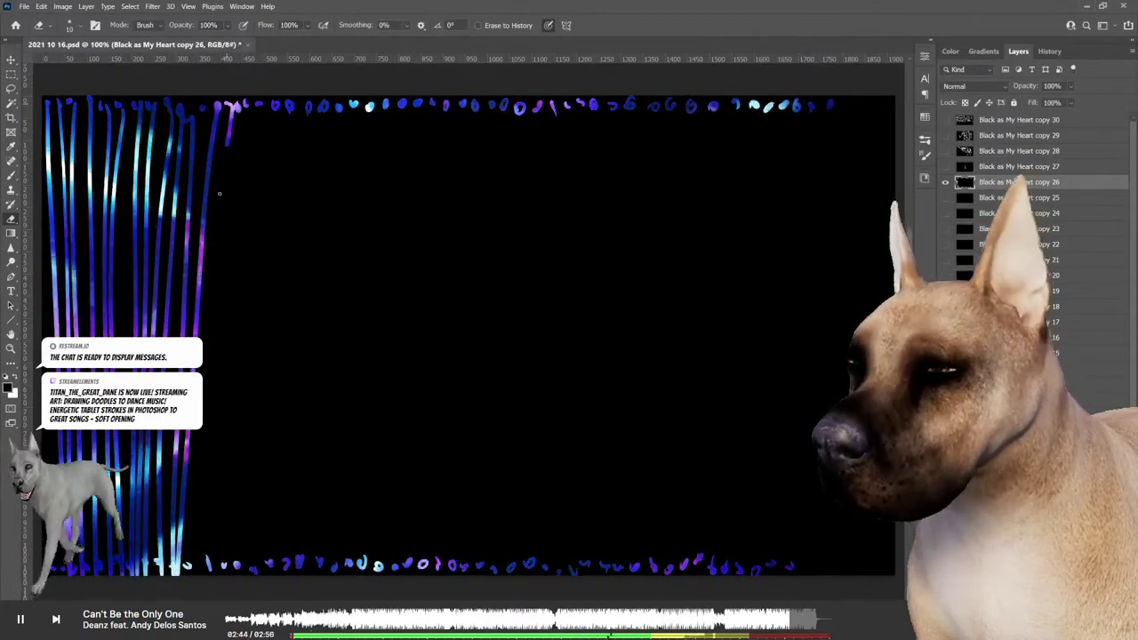
pyautogui.moveTo(239, 112); pyautogui.dragTo(211, 560)
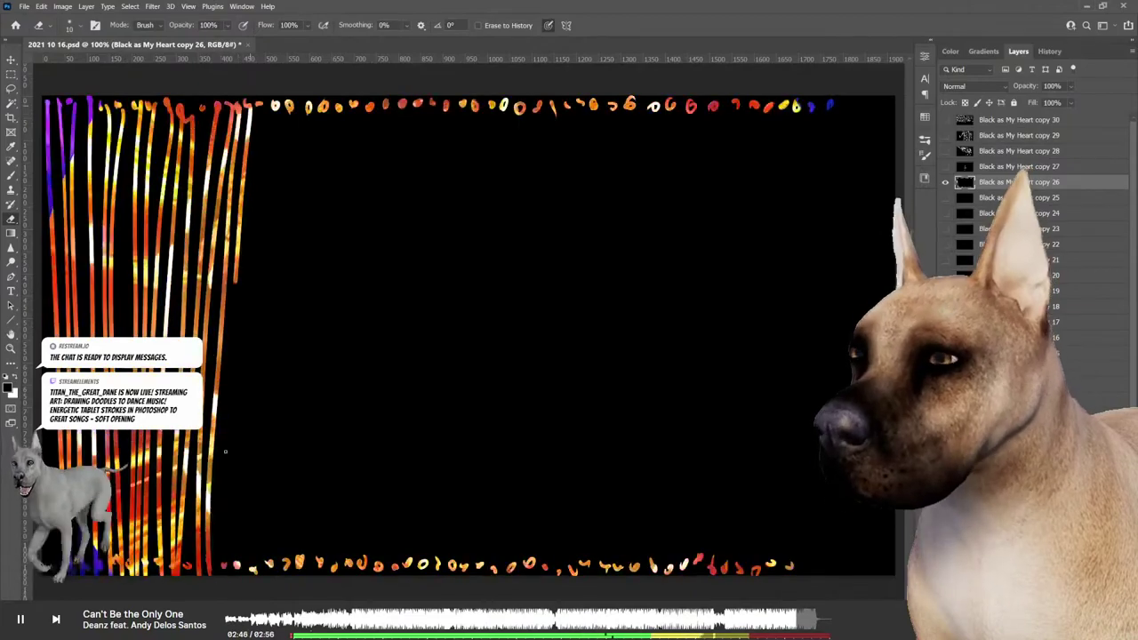
pyautogui.moveTo(266, 108); pyautogui.dragTo(253, 562)
# Step: Continue the columns across the left third, undoing the final one
pyautogui.moveTo(281, 107); pyautogui.dragTo(267, 568)
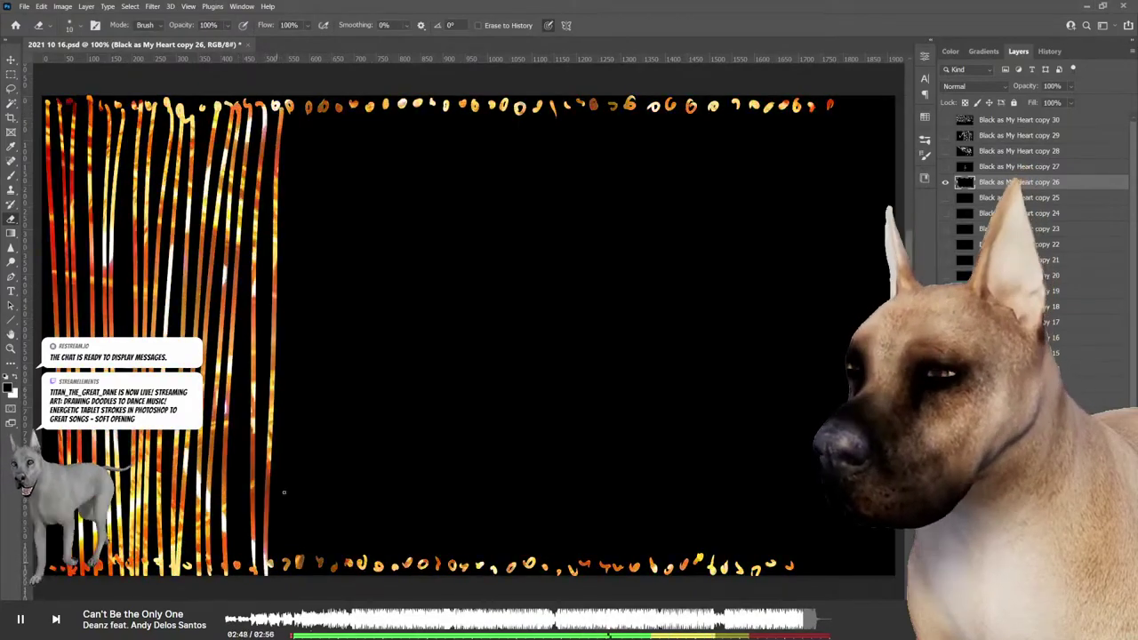
pyautogui.moveTo(293, 108); pyautogui.dragTo(284, 562)
pyautogui.moveTo(313, 108); pyautogui.dragTo(302, 562)
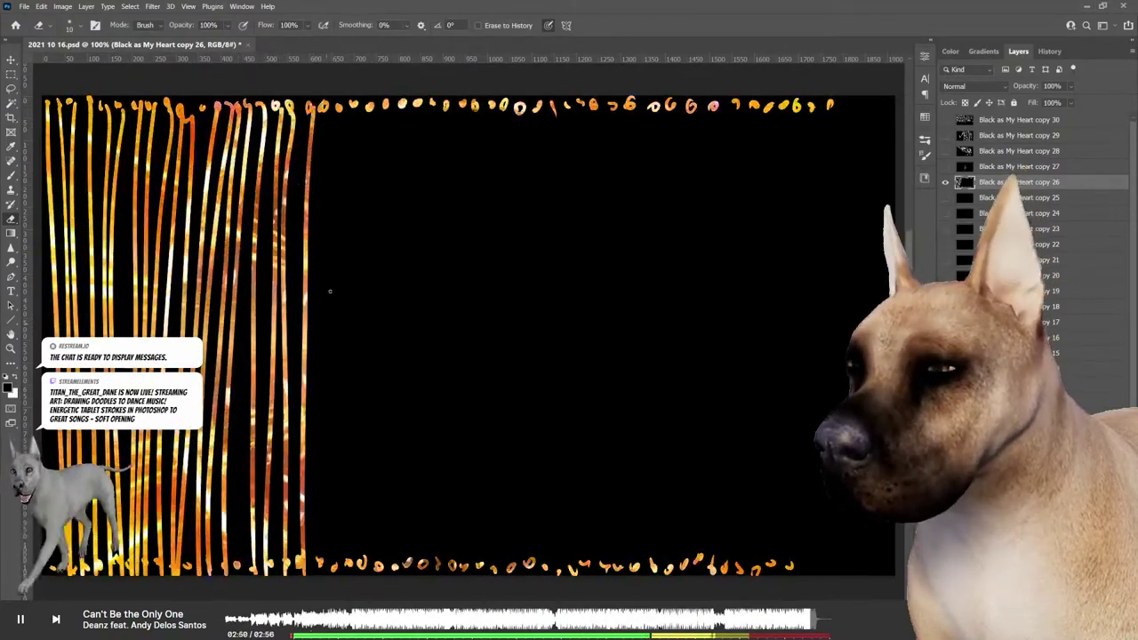
pyautogui.moveTo(327, 111); pyautogui.dragTo(320, 562)
pyautogui.moveTo(342, 109); pyautogui.dragTo(337, 562)
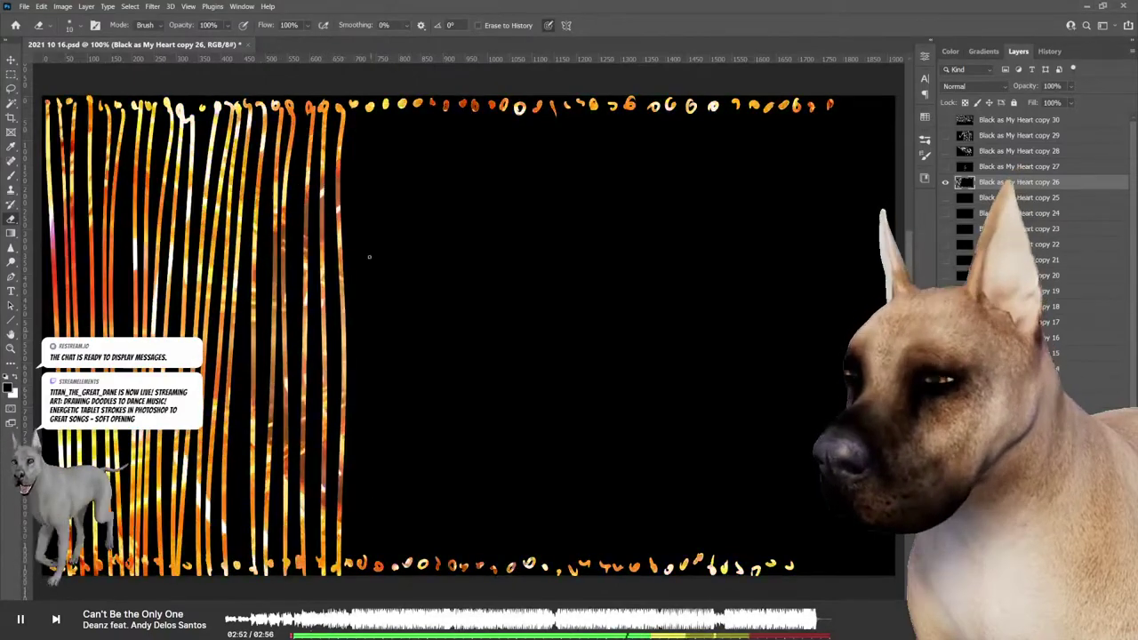
pyautogui.moveTo(354, 109); pyautogui.dragTo(342, 562)
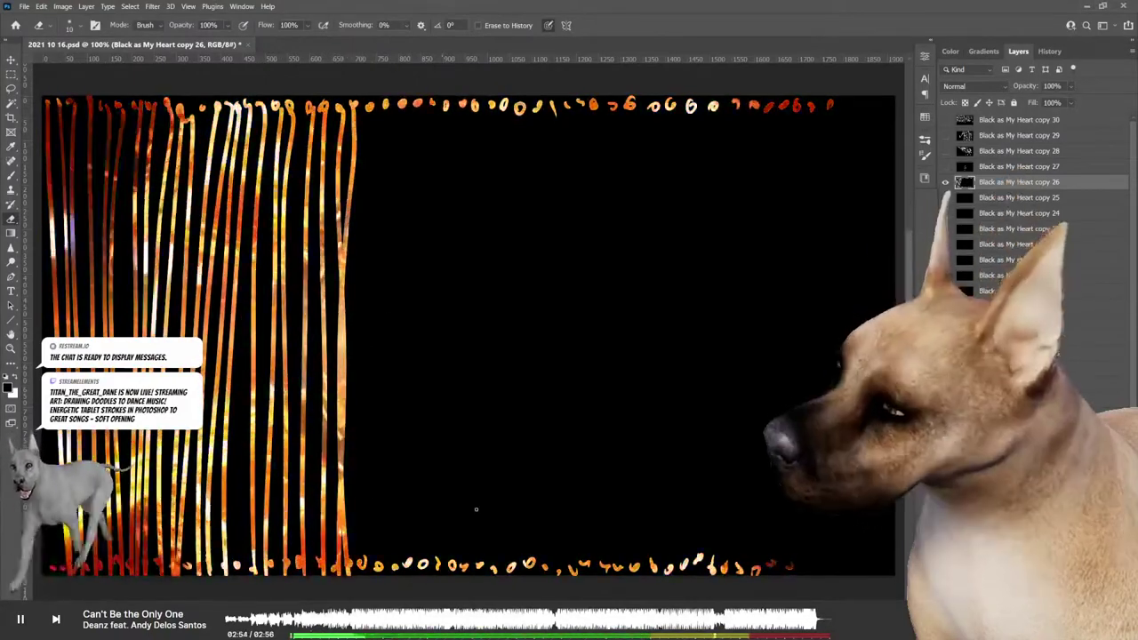
pyautogui.hotkey('ctrl', 'z')
pyautogui.hotkey('ctrl', 'z')
pyautogui.hotkey('ctrl', 'z')
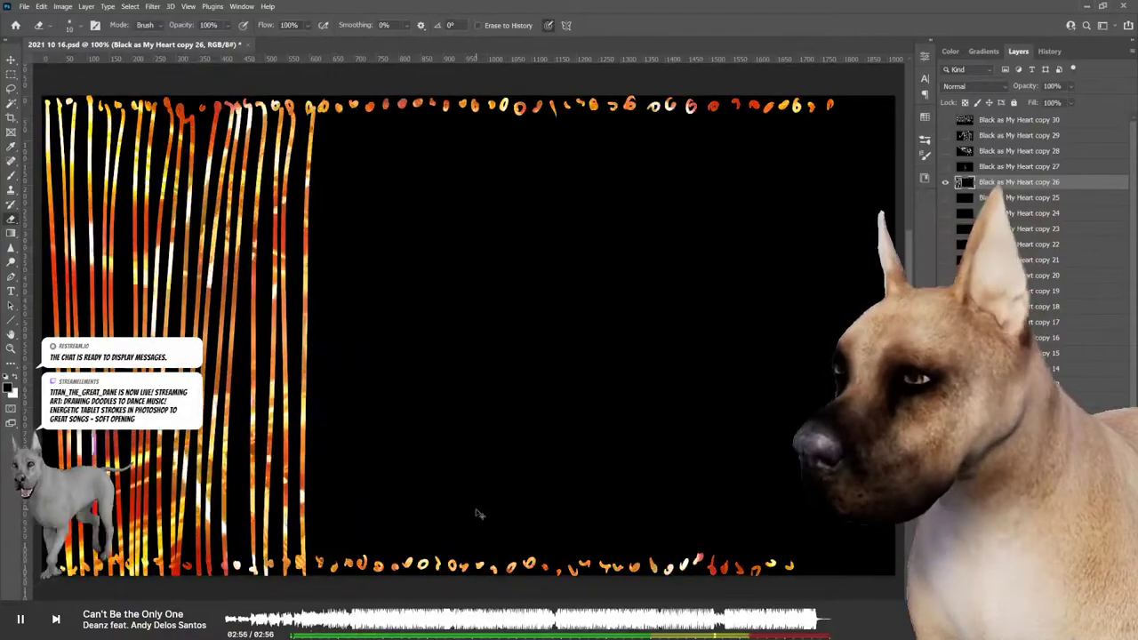
# Step: On layer copy 25 with copy 26 hidden, draw a long stroke across the top
pyautogui.click(951, 198)
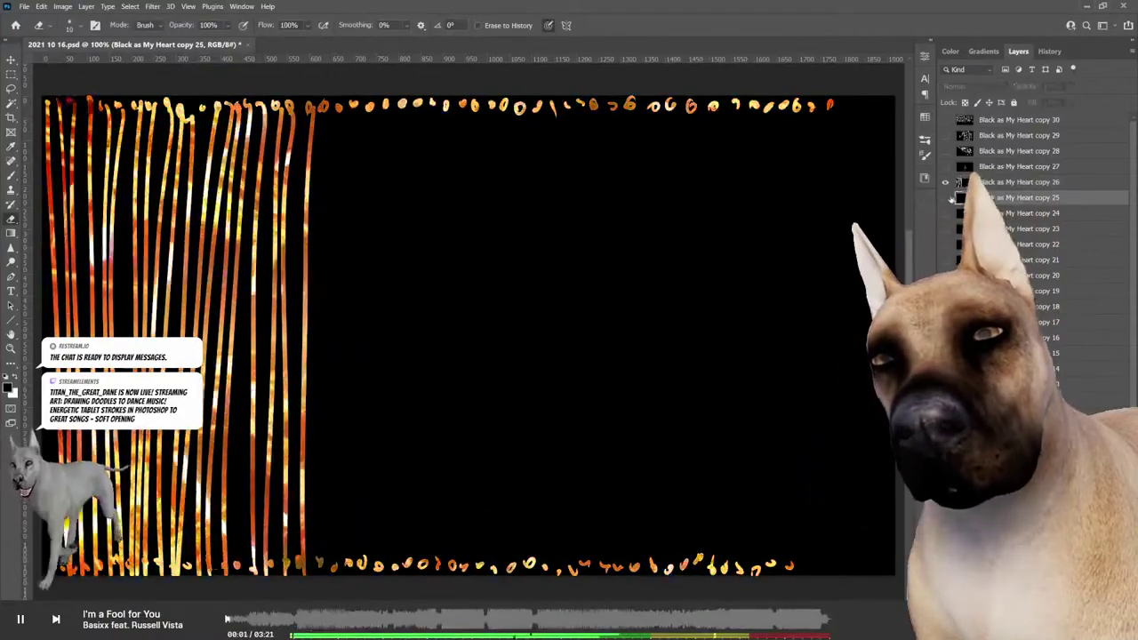
pyautogui.keyDown('alt'); pyautogui.click(947, 197); pyautogui.keyUp('alt')
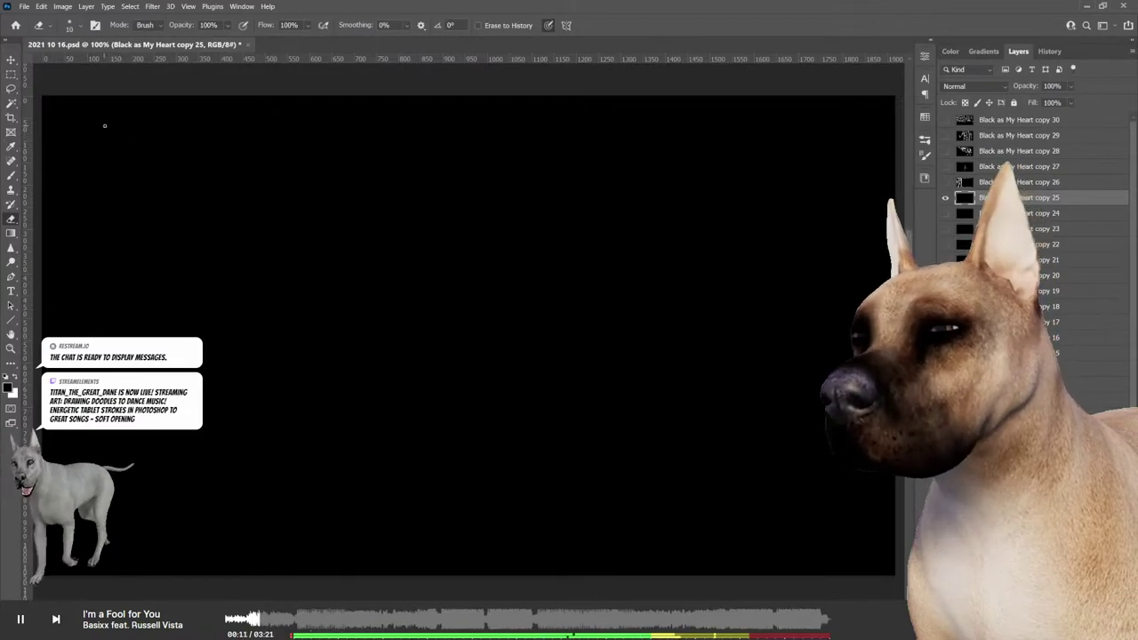
pyautogui.moveTo(94, 135)
pyautogui.mouseDown()
pyautogui.moveTo(548, 116)
pyautogui.moveTo(896, 156)
pyautogui.mouseUp()
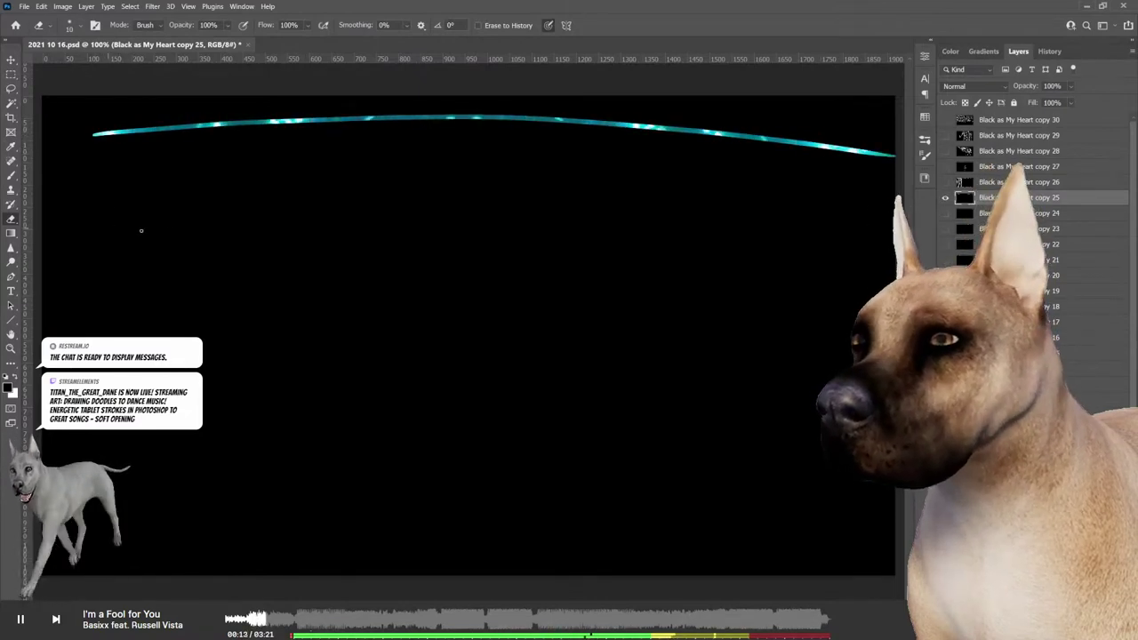
# Step: Add three more long horizontal strokes below and begin a squiggle at top left
pyautogui.moveTo(107, 230); pyautogui.dragTo(875, 236)
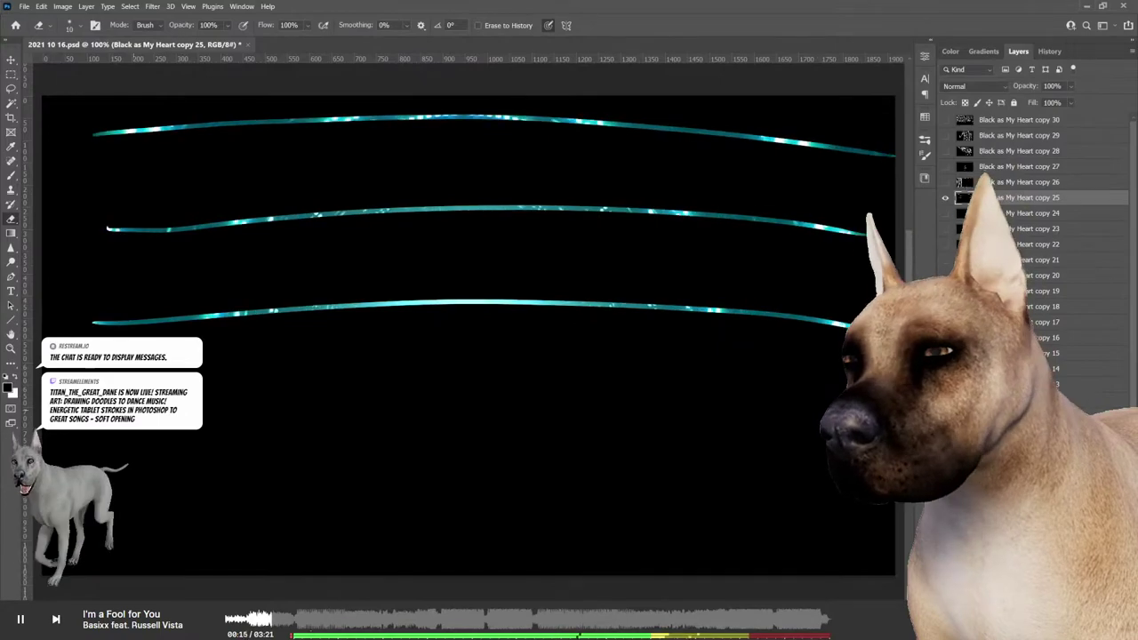
pyautogui.moveTo(205, 425)
pyautogui.mouseDown()
pyautogui.moveTo(750, 434)
pyautogui.moveTo(827, 449)
pyautogui.mouseUp()
pyautogui.moveTo(114, 543)
pyautogui.mouseDown()
pyautogui.moveTo(492, 530)
pyautogui.moveTo(885, 559)
pyautogui.mouseUp()
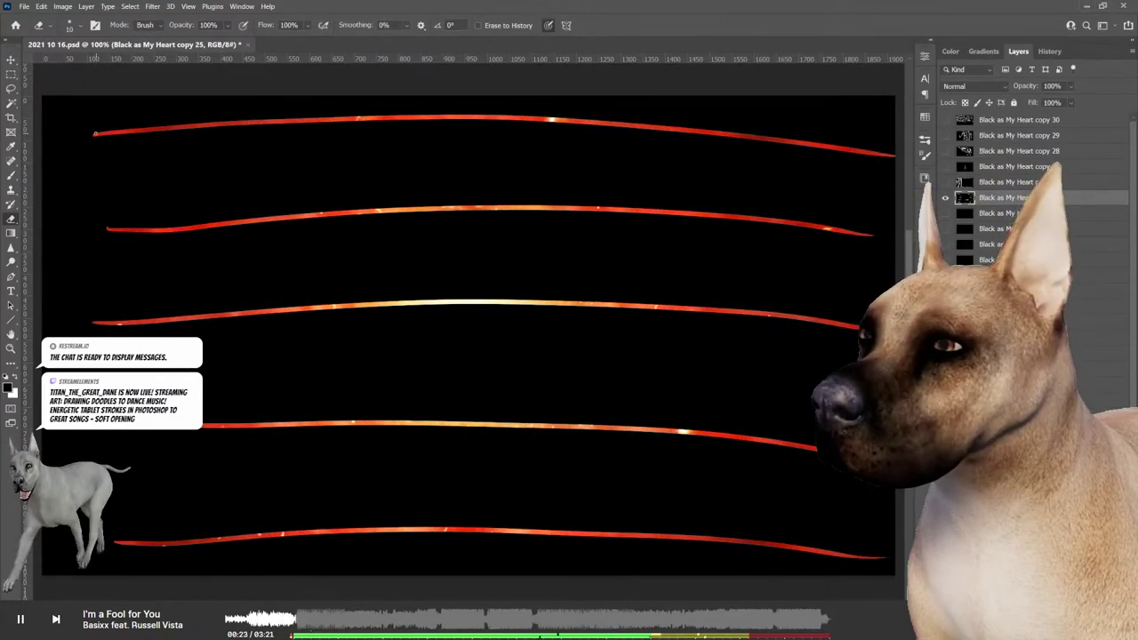
pyautogui.moveTo(95, 135); pyautogui.dragTo(116, 138)
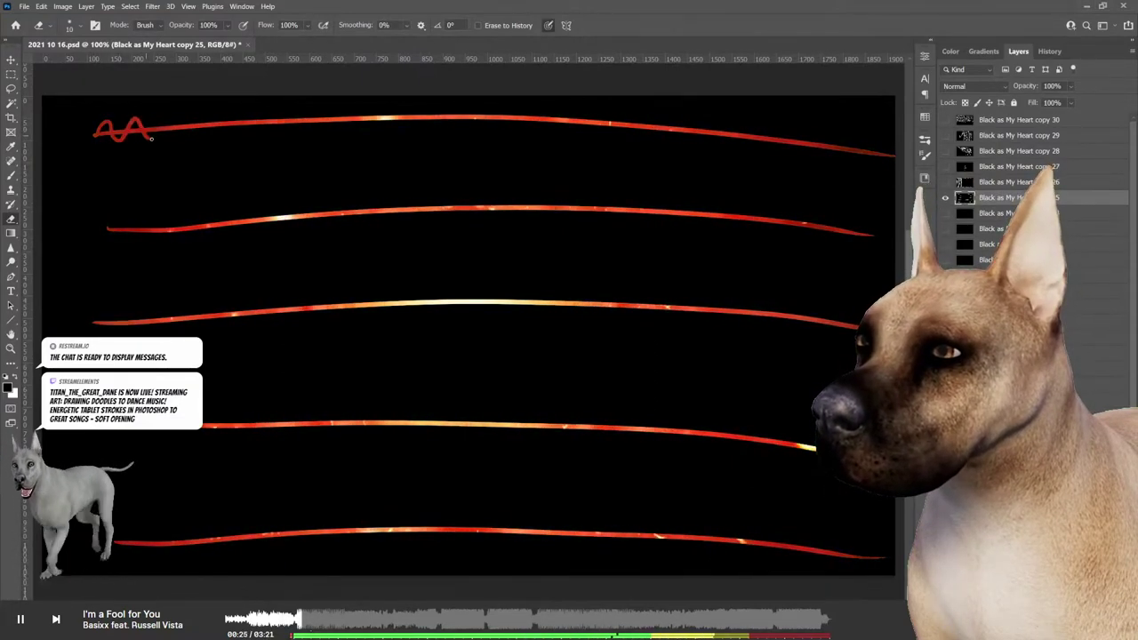
# Step: Extend a zigzag along the top stroke nearly to the right edge
pyautogui.moveTo(207, 112); pyautogui.dragTo(245, 111)
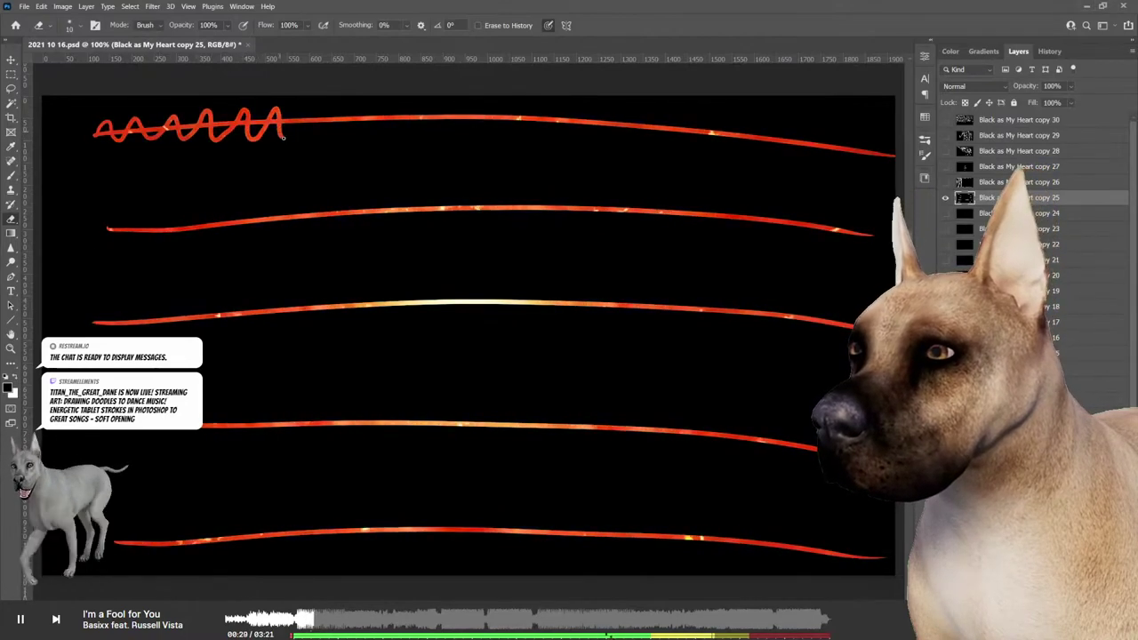
pyautogui.moveTo(322, 135); pyautogui.dragTo(353, 133)
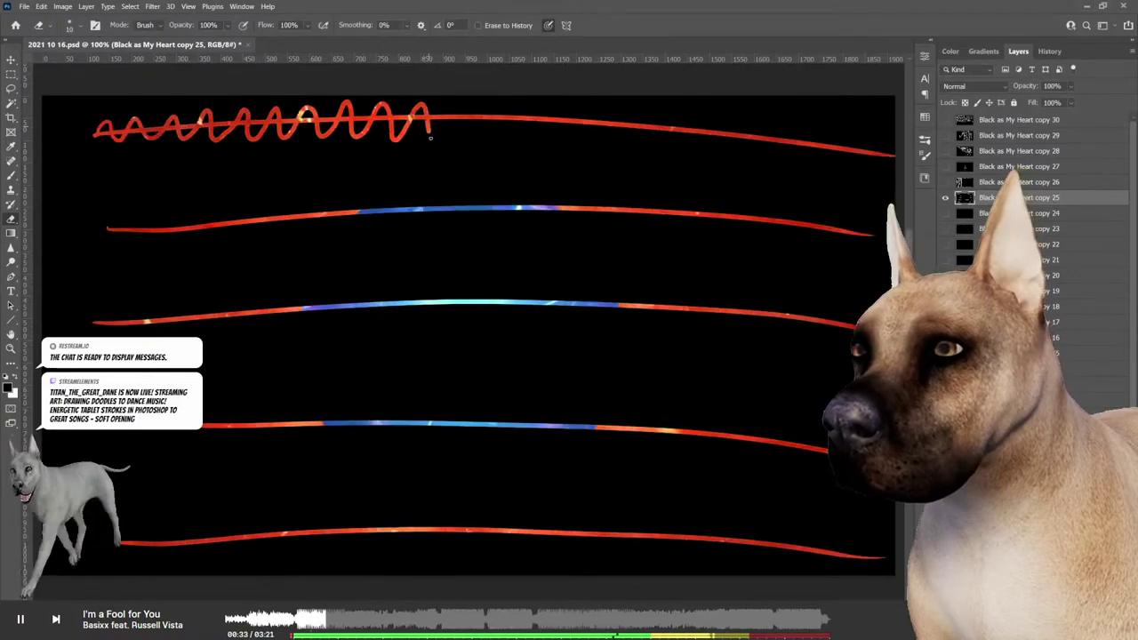
pyautogui.moveTo(430, 136)
pyautogui.mouseDown()
pyautogui.moveTo(540, 134)
pyautogui.moveTo(560, 115)
pyautogui.moveTo(587, 139)
pyautogui.mouseUp()
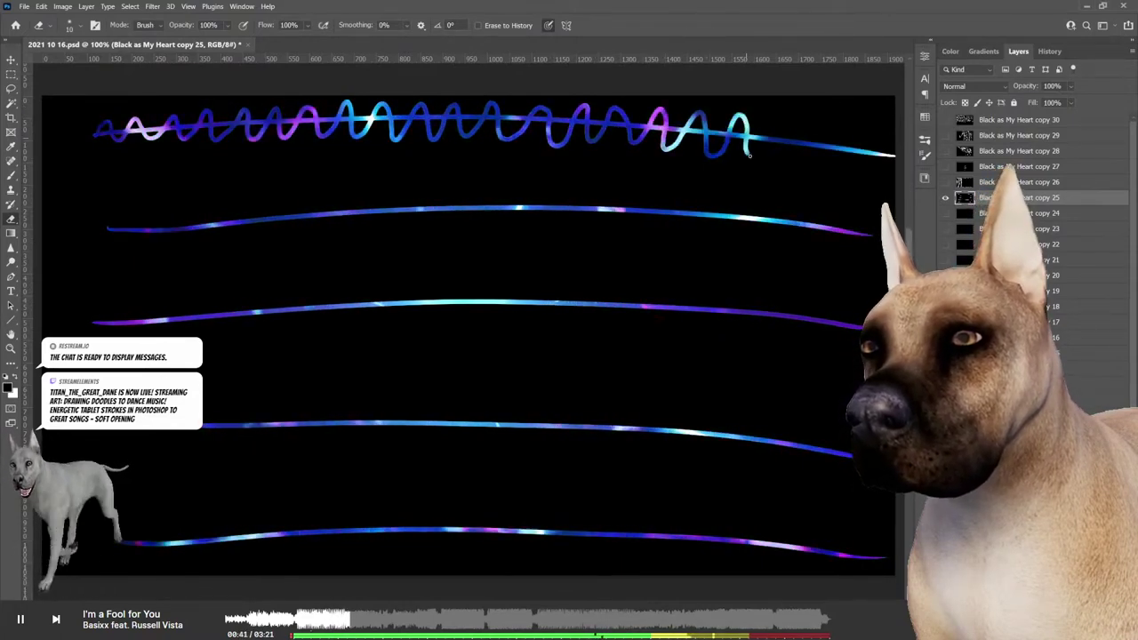
pyautogui.moveTo(775, 116); pyautogui.dragTo(785, 157)
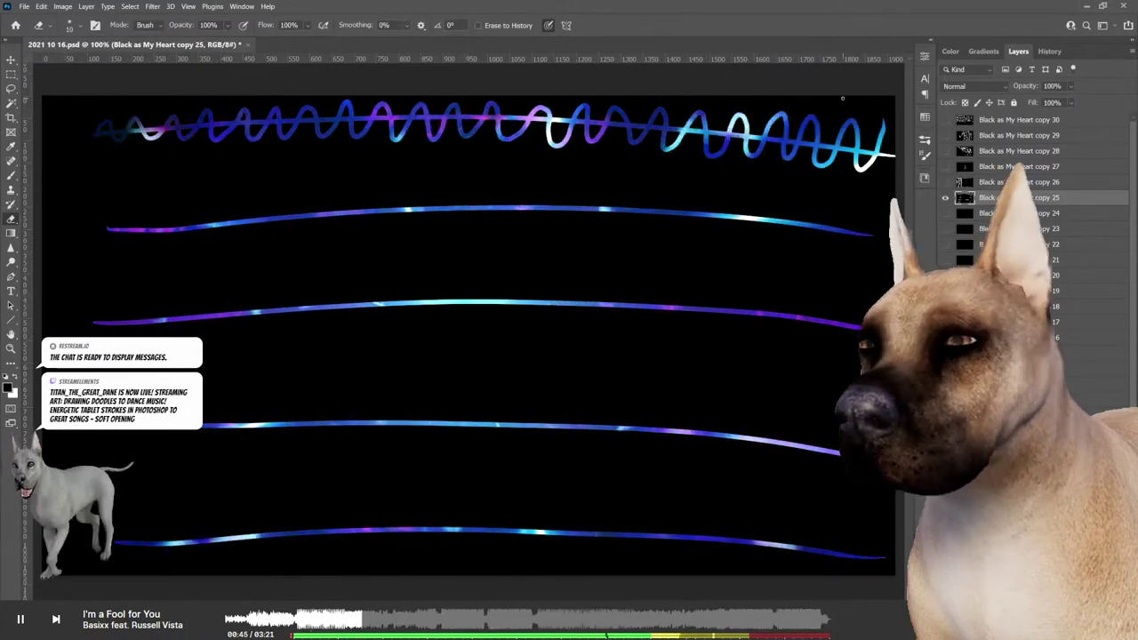
# Step: Coil loops along the full length of the second horizontal line
pyautogui.moveTo(107, 229); pyautogui.dragTo(127, 245)
pyautogui.moveTo(149, 207)
pyautogui.mouseDown()
pyautogui.moveTo(227, 200)
pyautogui.moveTo(241, 242)
pyautogui.mouseUp()
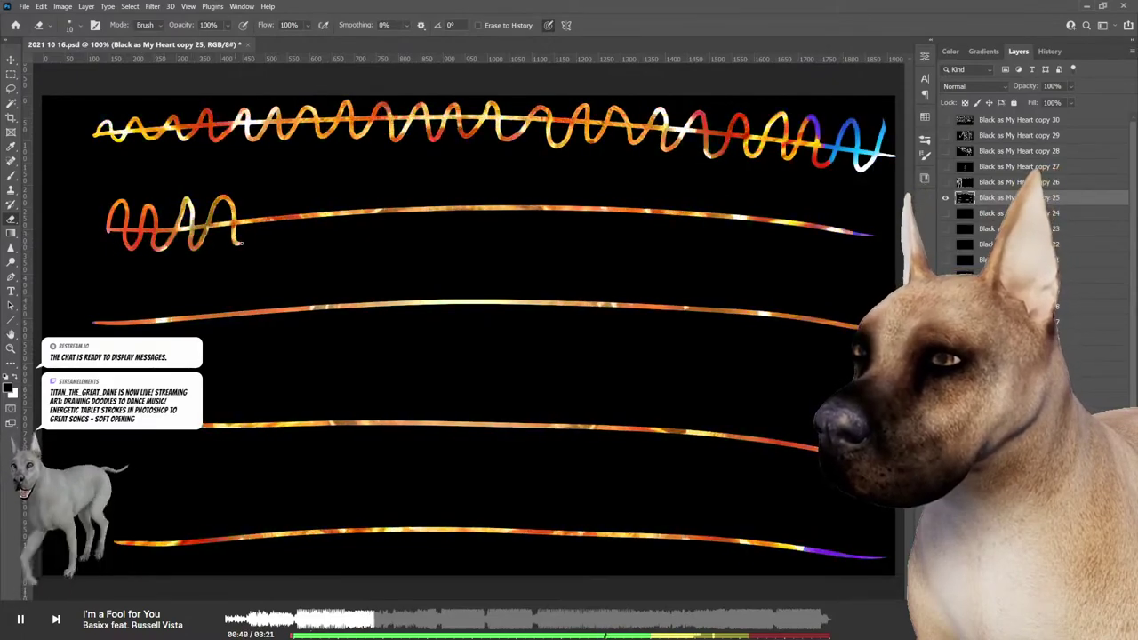
pyautogui.moveTo(277, 197); pyautogui.dragTo(288, 246)
pyautogui.moveTo(318, 191); pyautogui.dragTo(329, 239)
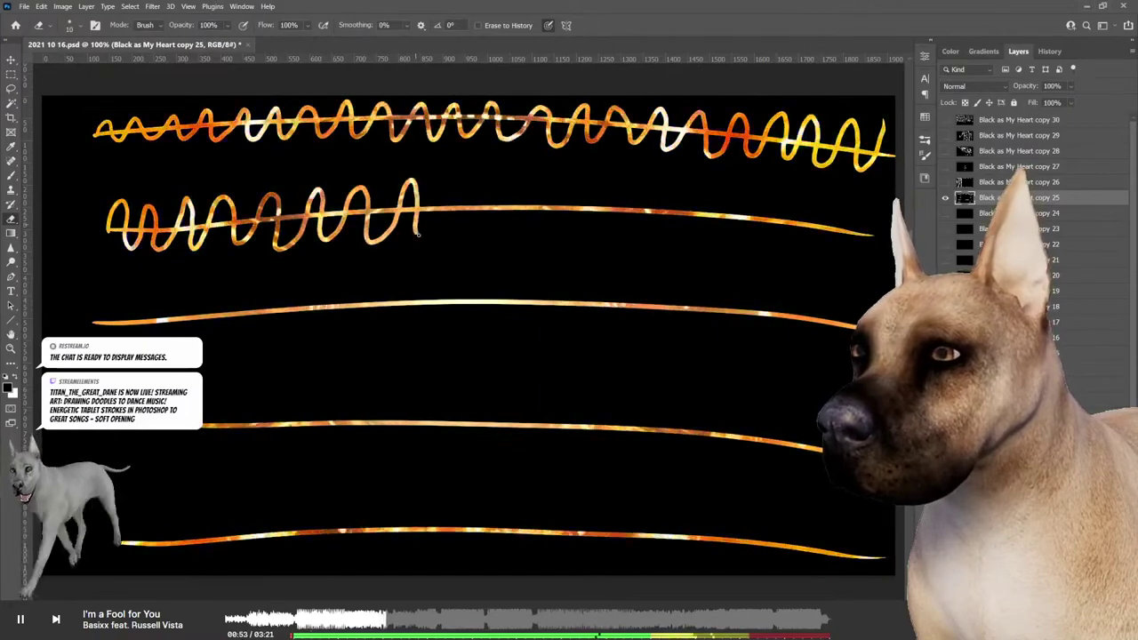
pyautogui.moveTo(418, 233); pyautogui.dragTo(455, 188)
pyautogui.moveTo(461, 236); pyautogui.dragTo(494, 185)
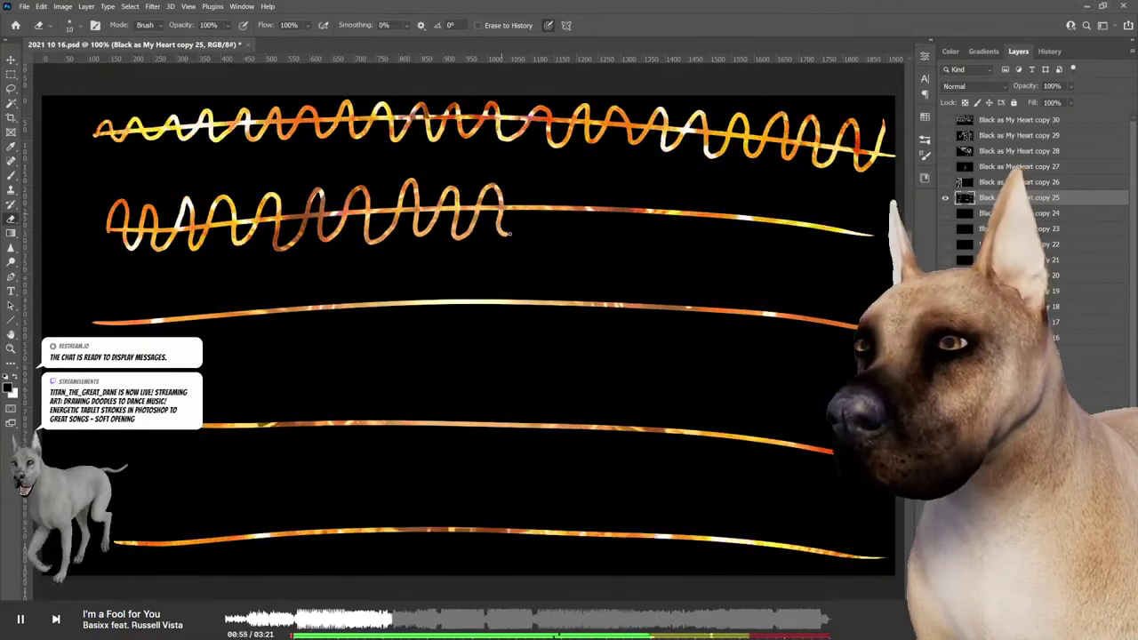
pyautogui.moveTo(558, 238); pyautogui.dragTo(597, 190)
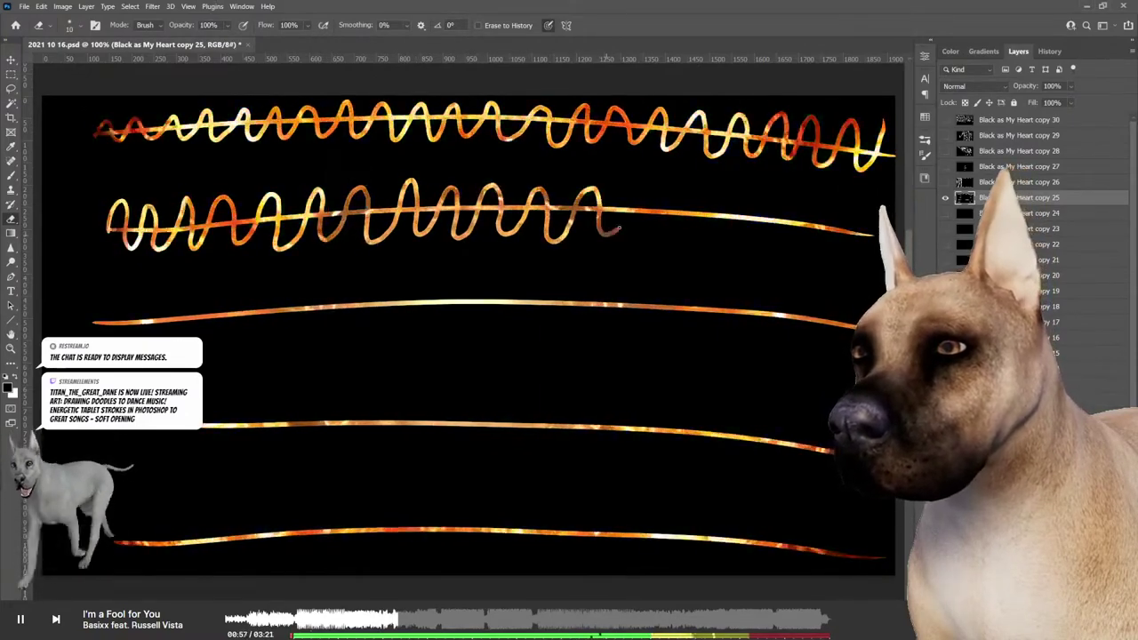
pyautogui.moveTo(618, 229)
pyautogui.mouseDown()
pyautogui.moveTo(656, 199)
pyautogui.moveTo(794, 205)
pyautogui.mouseUp()
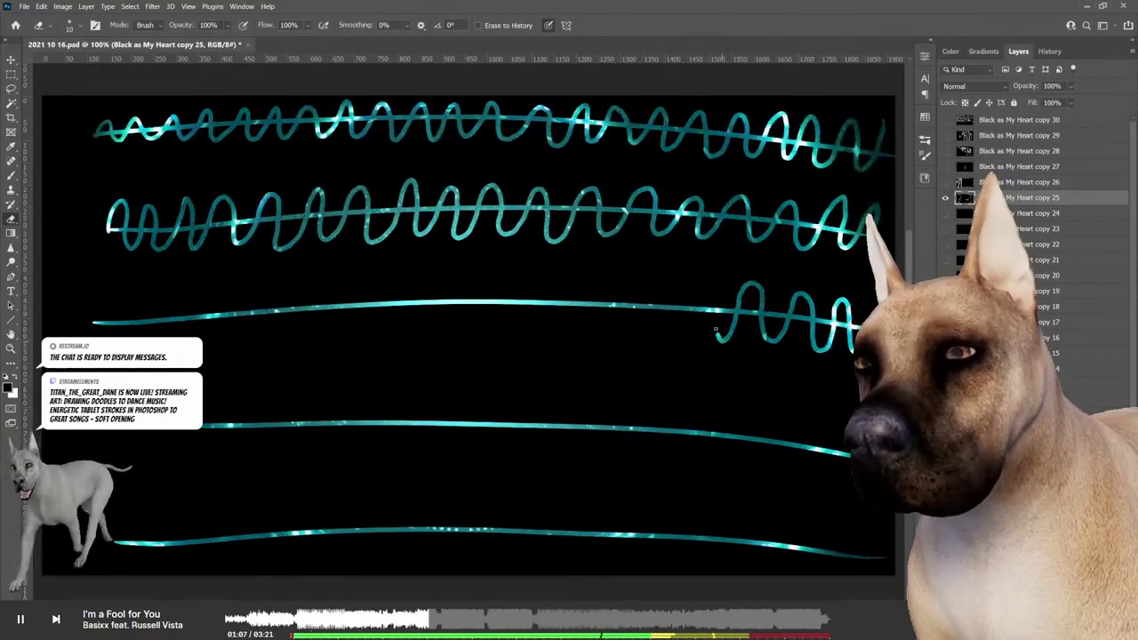
# Step: Coil loops around the third, fourth and bottom strokes
pyautogui.moveTo(715, 329); pyautogui.dragTo(576, 286)
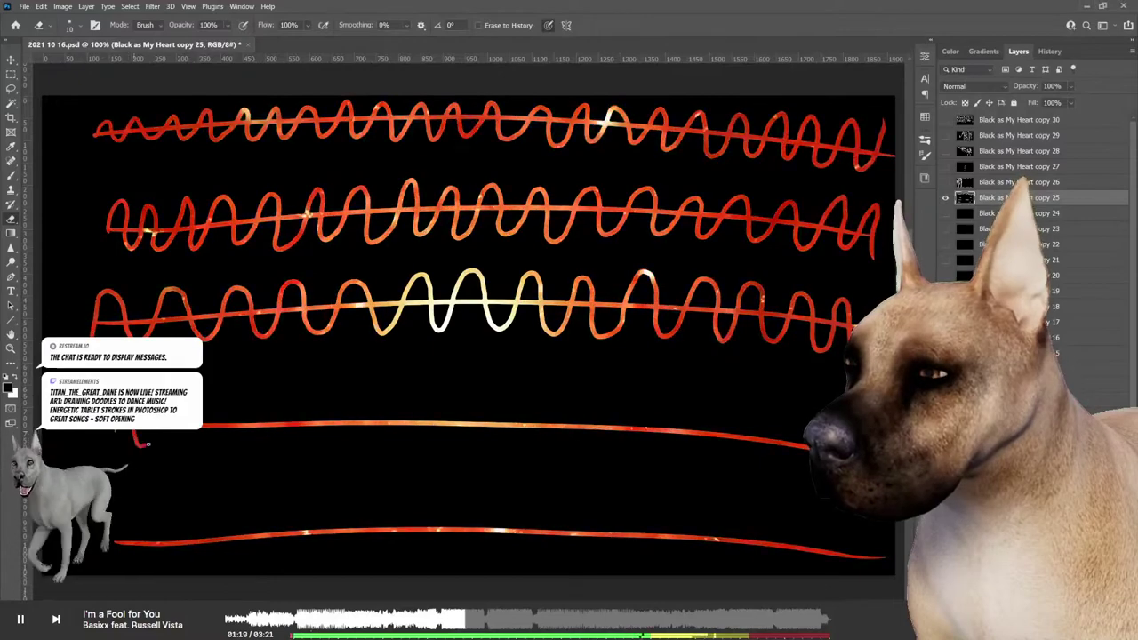
pyautogui.moveTo(197, 434)
pyautogui.mouseDown()
pyautogui.moveTo(220, 417)
pyautogui.moveTo(373, 409)
pyautogui.moveTo(429, 391)
pyautogui.moveTo(455, 449)
pyautogui.moveTo(481, 405)
pyautogui.mouseUp()
pyautogui.moveTo(503, 443)
pyautogui.mouseDown()
pyautogui.moveTo(538, 408)
pyautogui.moveTo(591, 417)
pyautogui.mouseUp()
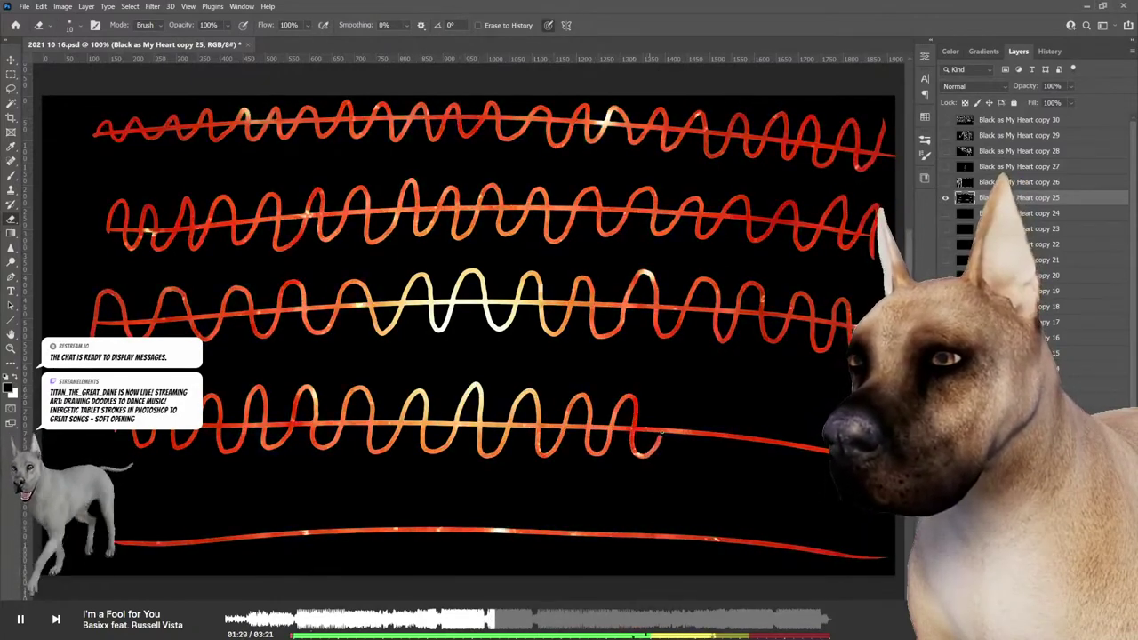
pyautogui.moveTo(661, 433)
pyautogui.mouseDown()
pyautogui.moveTo(767, 455)
pyautogui.moveTo(845, 445)
pyautogui.mouseUp()
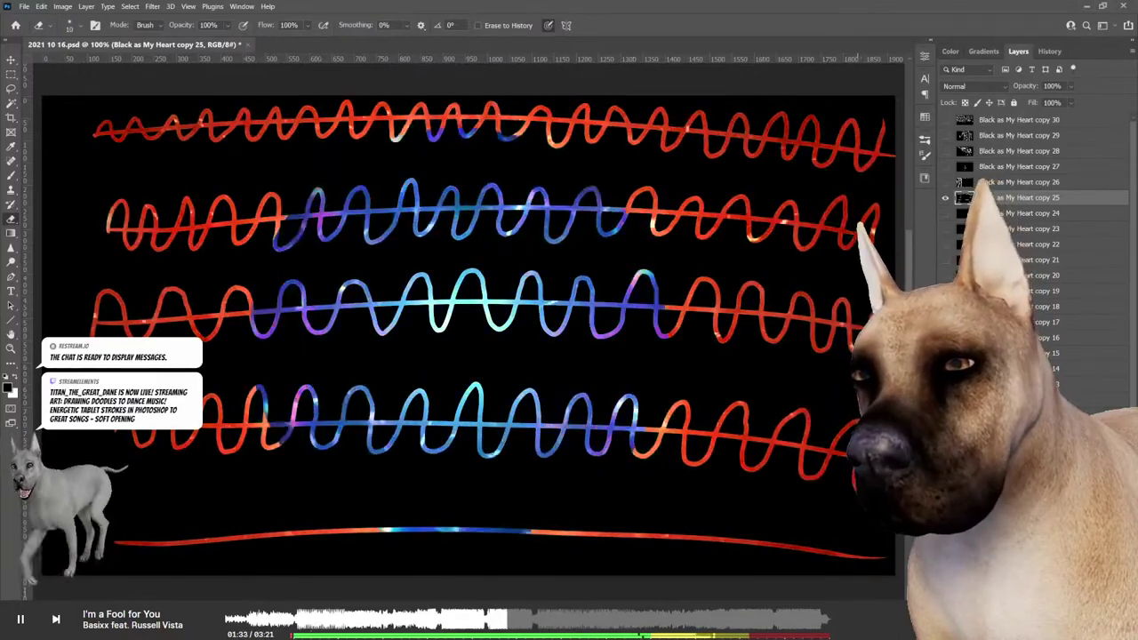
pyautogui.moveTo(875, 546)
pyautogui.mouseDown()
pyautogui.moveTo(764, 558)
pyautogui.moveTo(399, 553)
pyautogui.moveTo(277, 537)
pyautogui.moveTo(135, 559)
pyautogui.mouseUp()
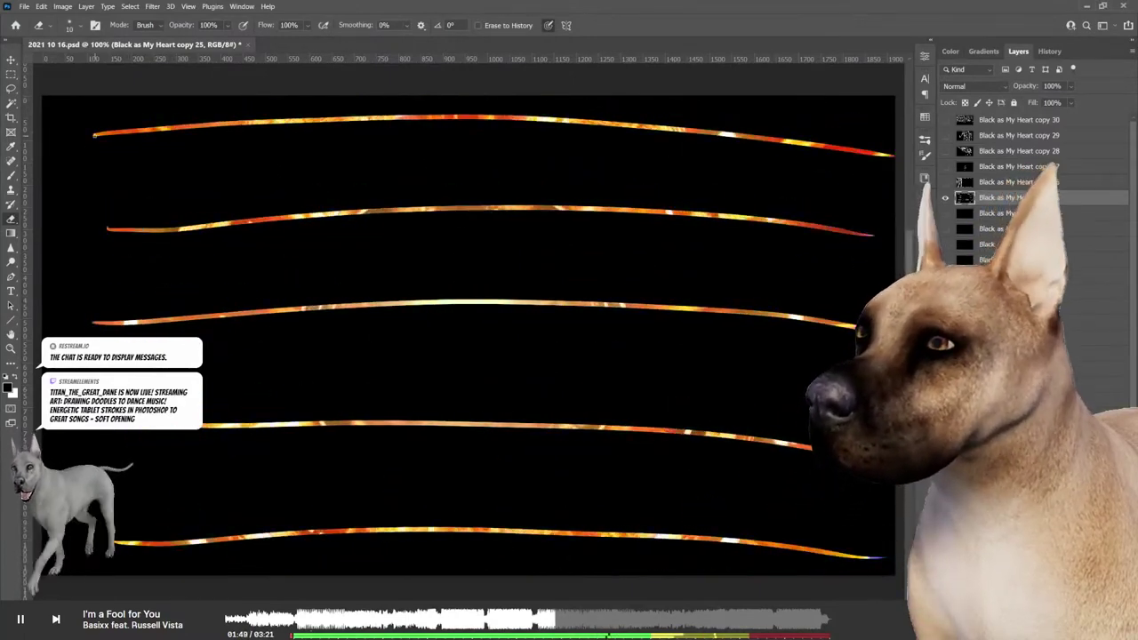
# Step: Loop a wave along the top stroke, then loop the second line right to left
pyautogui.moveTo(116, 125)
pyautogui.mouseDown()
pyautogui.moveTo(206, 111)
pyautogui.moveTo(368, 114)
pyautogui.moveTo(416, 101)
pyautogui.moveTo(434, 116)
pyautogui.moveTo(480, 120)
pyautogui.moveTo(529, 103)
pyautogui.moveTo(540, 116)
pyautogui.moveTo(578, 108)
pyautogui.moveTo(612, 124)
pyautogui.moveTo(650, 110)
pyautogui.moveTo(847, 127)
pyautogui.mouseUp()
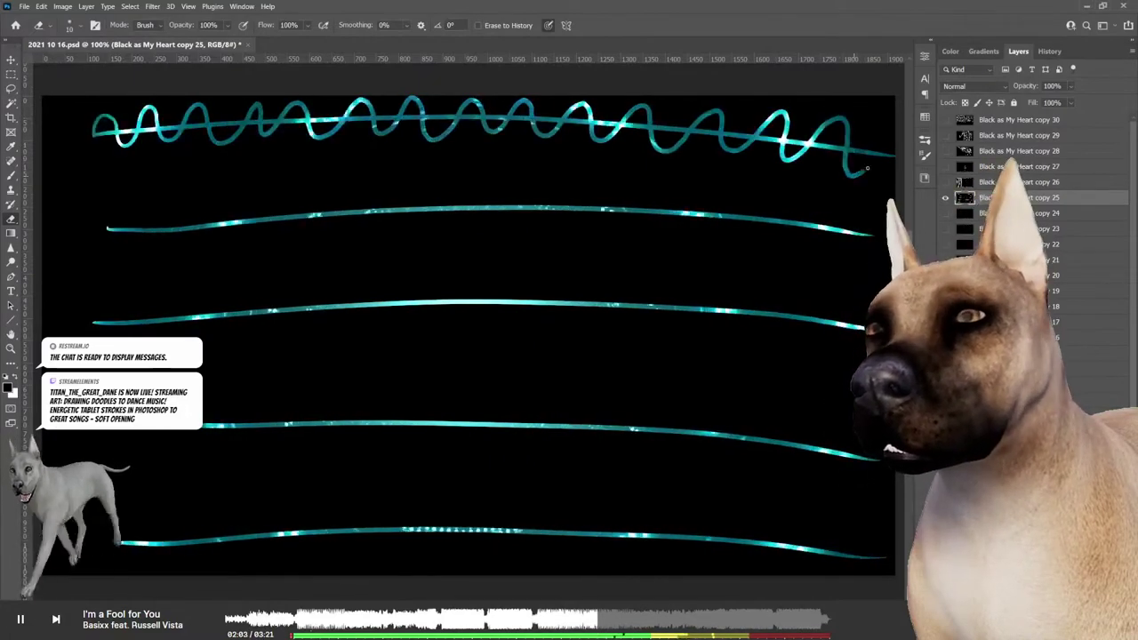
pyautogui.moveTo(826, 241); pyautogui.dragTo(773, 236)
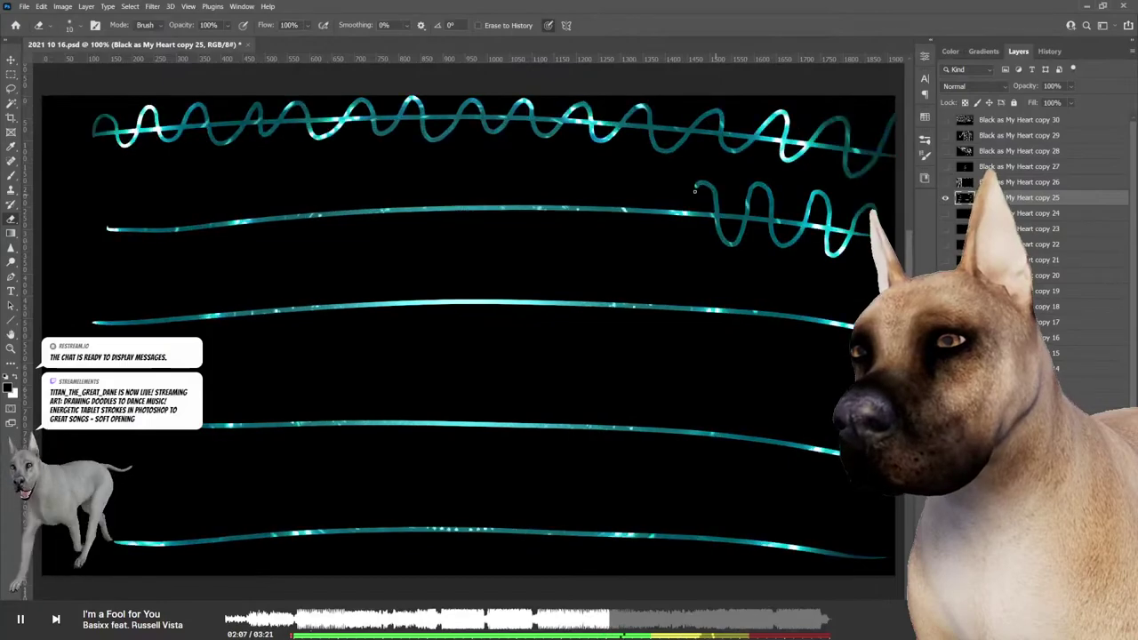
pyautogui.moveTo(695, 191)
pyautogui.mouseDown()
pyautogui.moveTo(658, 232)
pyautogui.moveTo(572, 199)
pyautogui.mouseUp()
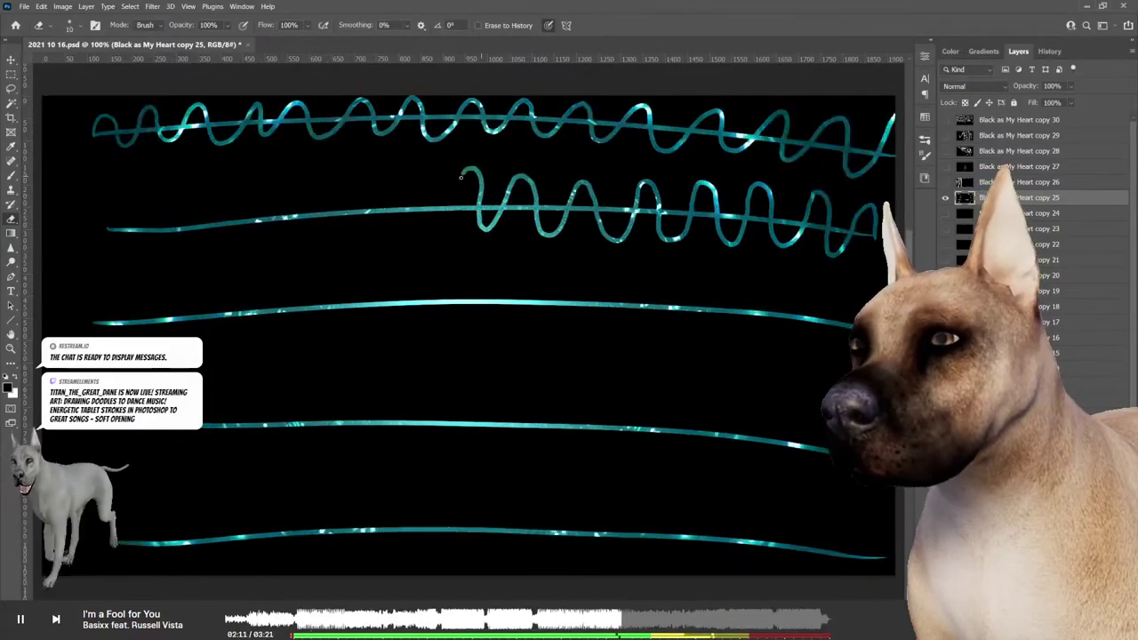
pyautogui.moveTo(403, 181)
pyautogui.mouseDown()
pyautogui.moveTo(378, 226)
pyautogui.moveTo(339, 179)
pyautogui.mouseUp()
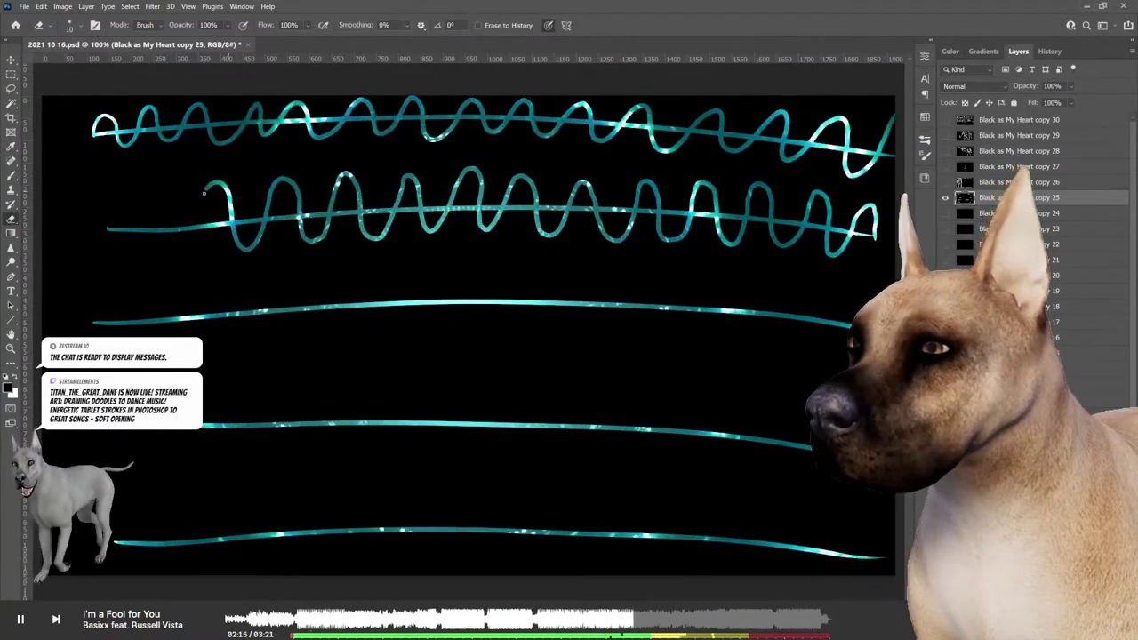
pyautogui.moveTo(203, 192); pyautogui.dragTo(173, 242)
pyautogui.moveTo(147, 201)
pyautogui.mouseDown()
pyautogui.moveTo(114, 264)
pyautogui.moveTo(105, 213)
pyautogui.mouseUp()
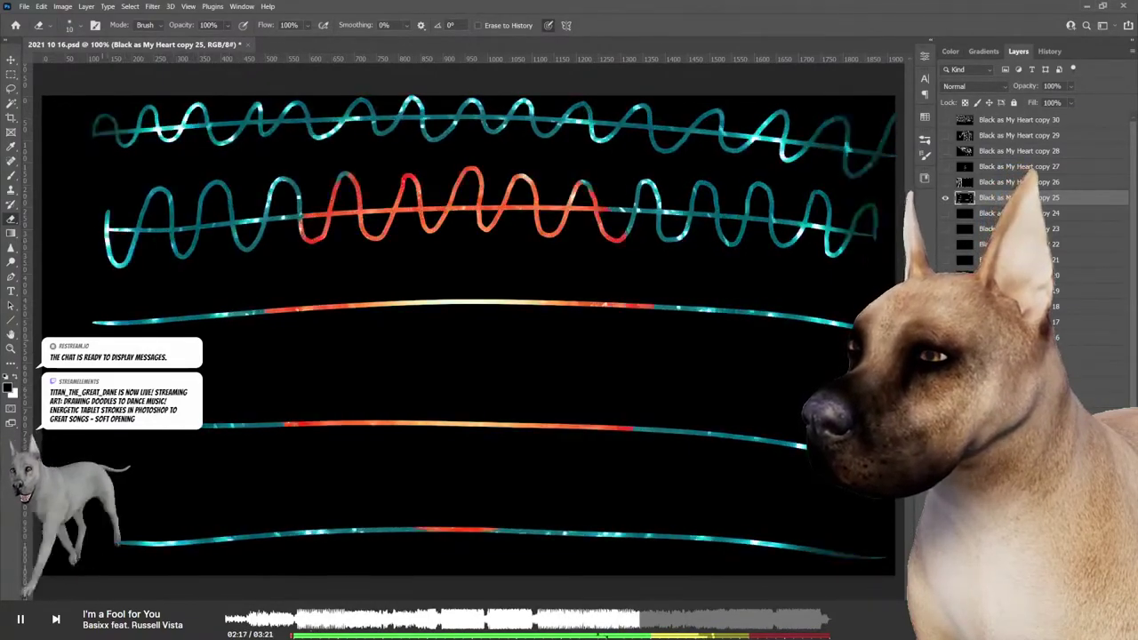
# Step: Loop the third stroke from a hook at its left end to its right end
pyautogui.moveTo(95, 323); pyautogui.dragTo(117, 302)
pyautogui.moveTo(147, 337)
pyautogui.mouseDown()
pyautogui.moveTo(176, 303)
pyautogui.moveTo(259, 339)
pyautogui.mouseUp()
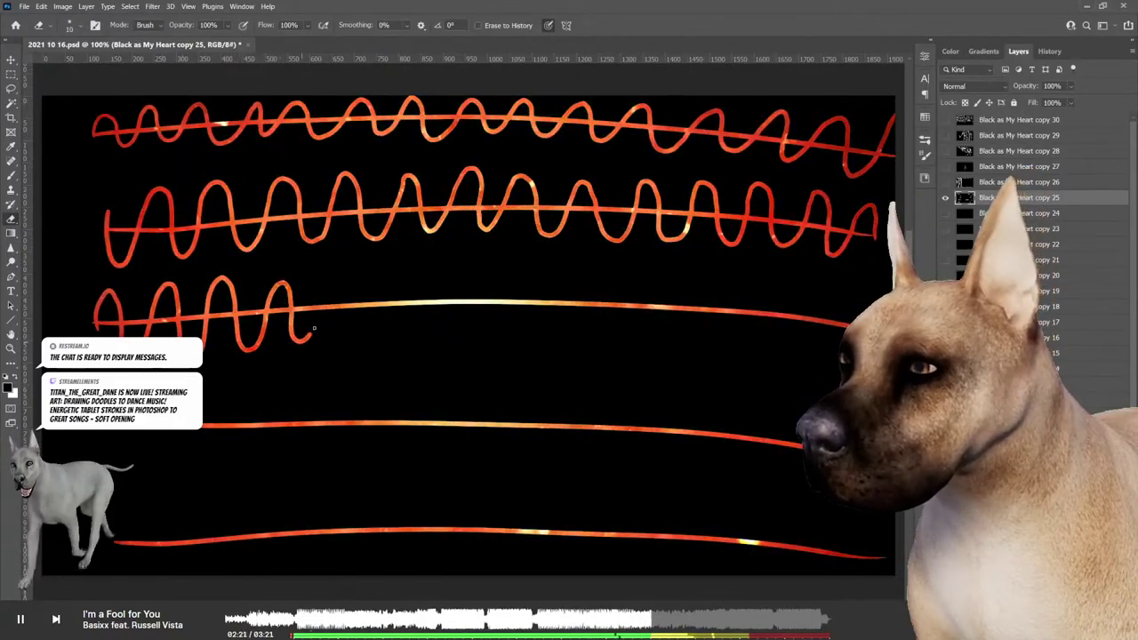
pyautogui.moveTo(378, 316)
pyautogui.mouseDown()
pyautogui.moveTo(404, 275)
pyautogui.moveTo(440, 343)
pyautogui.moveTo(481, 302)
pyautogui.moveTo(564, 337)
pyautogui.moveTo(611, 282)
pyautogui.mouseUp()
pyautogui.moveTo(631, 329)
pyautogui.mouseDown()
pyautogui.moveTo(655, 278)
pyautogui.moveTo(681, 334)
pyautogui.moveTo(736, 287)
pyautogui.mouseUp()
pyautogui.moveTo(762, 339)
pyautogui.mouseDown()
pyautogui.moveTo(804, 287)
pyautogui.moveTo(819, 358)
pyautogui.moveTo(867, 298)
pyautogui.mouseUp()
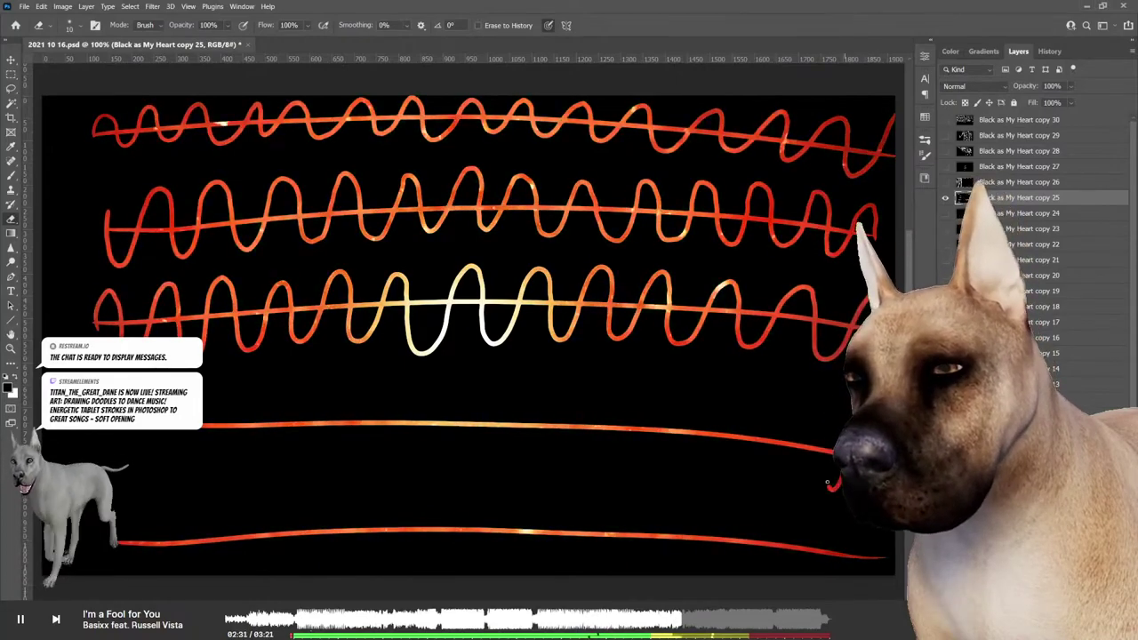
# Step: Coil loops along the fourth and bottom strokes, then undo the latest looping
pyautogui.moveTo(836, 487)
pyautogui.mouseDown()
pyautogui.moveTo(769, 474)
pyautogui.moveTo(756, 411)
pyautogui.moveTo(712, 460)
pyautogui.mouseUp()
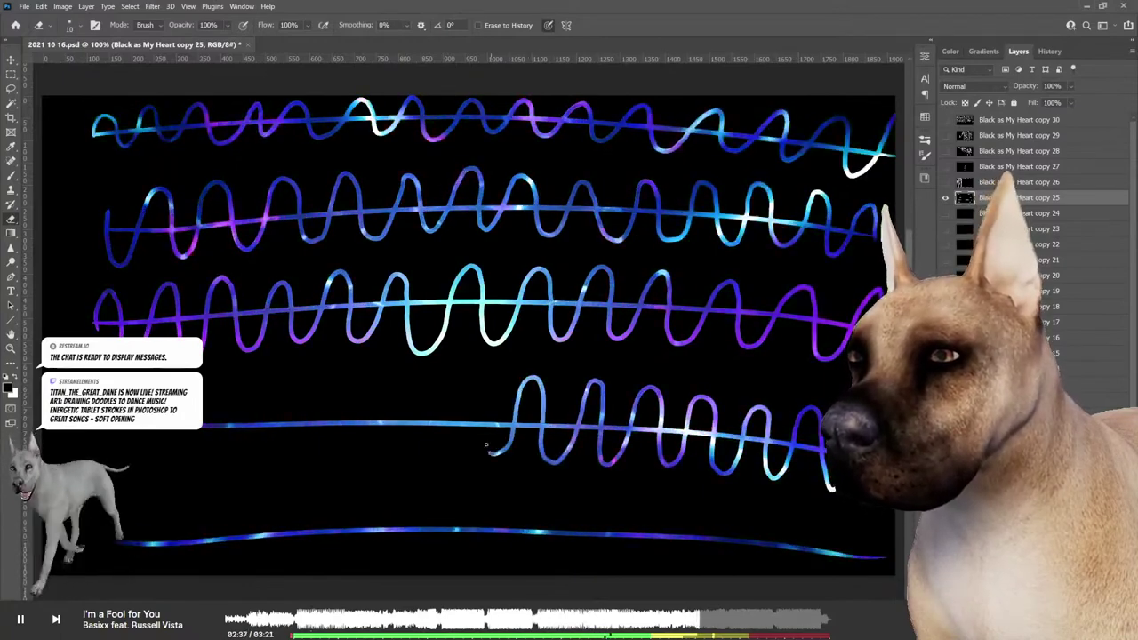
pyautogui.moveTo(403, 399)
pyautogui.mouseDown()
pyautogui.moveTo(378, 449)
pyautogui.moveTo(342, 409)
pyautogui.moveTo(311, 445)
pyautogui.moveTo(268, 451)
pyautogui.moveTo(258, 407)
pyautogui.moveTo(231, 449)
pyautogui.moveTo(200, 409)
pyautogui.moveTo(152, 439)
pyautogui.moveTo(164, 499)
pyautogui.mouseUp()
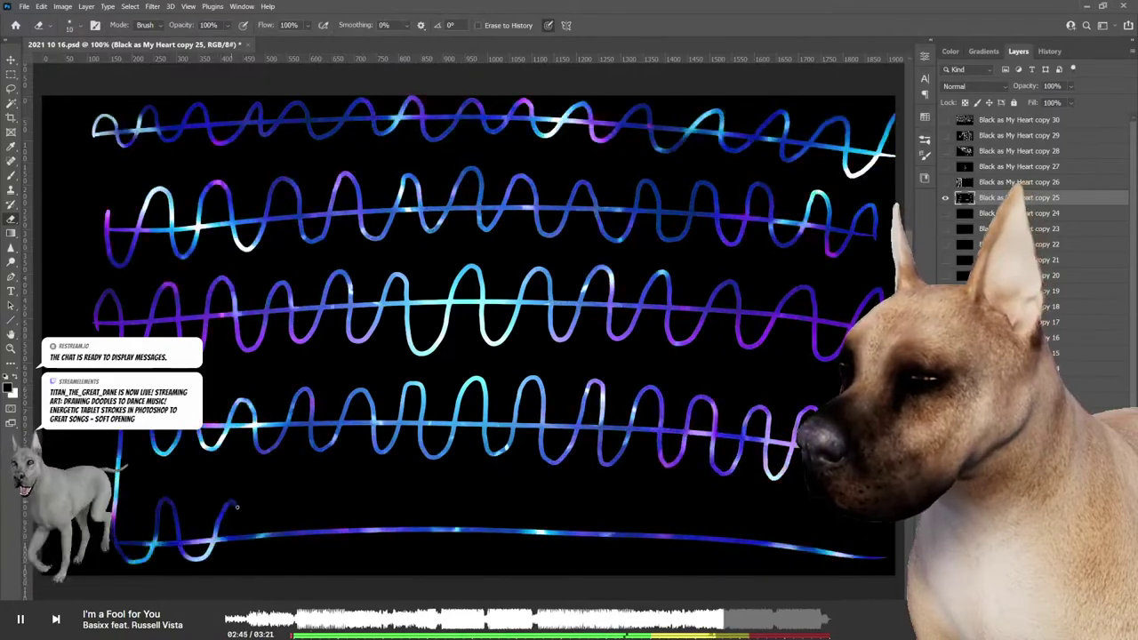
pyautogui.moveTo(237, 507)
pyautogui.mouseDown()
pyautogui.moveTo(258, 550)
pyautogui.moveTo(295, 489)
pyautogui.moveTo(328, 549)
pyautogui.moveTo(389, 503)
pyautogui.moveTo(409, 555)
pyautogui.moveTo(449, 491)
pyautogui.moveTo(475, 557)
pyautogui.moveTo(526, 517)
pyautogui.moveTo(547, 558)
pyautogui.moveTo(580, 489)
pyautogui.moveTo(613, 556)
pyautogui.moveTo(647, 514)
pyautogui.moveTo(676, 558)
pyautogui.moveTo(702, 502)
pyautogui.moveTo(738, 560)
pyautogui.moveTo(817, 537)
pyautogui.mouseUp()
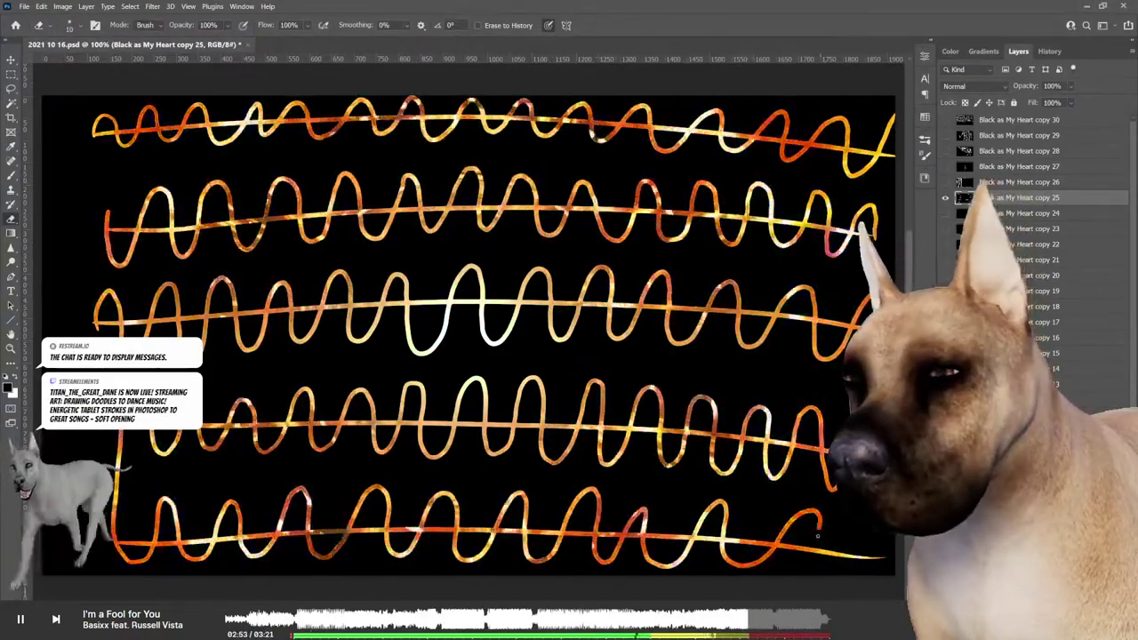
pyautogui.hotkey('ctrl', 'z')
pyautogui.hotkey('ctrl', 'z')
# Step: Undo lower-row loops, redraw loops on the top and second strokes, then select copy 24 (Alt+[)
pyautogui.hotkey('ctrl', 'z')
pyautogui.hotkey('ctrl', 'z')
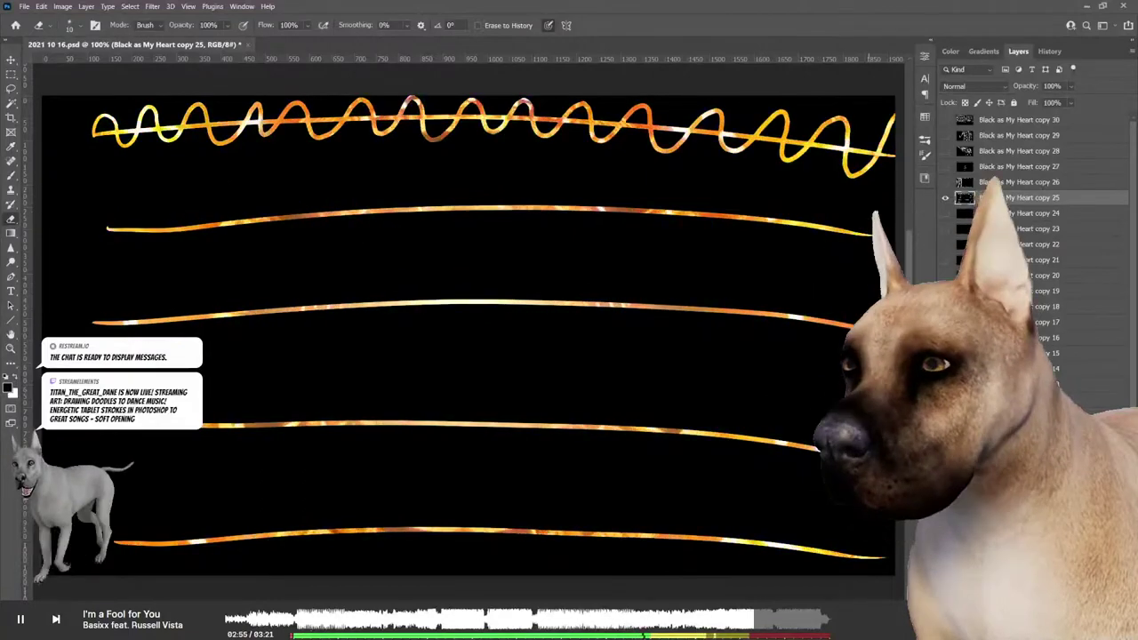
pyautogui.hotkey('ctrl', 'z')
pyautogui.moveTo(96, 133)
pyautogui.mouseDown()
pyautogui.moveTo(124, 114)
pyautogui.moveTo(174, 128)
pyautogui.moveTo(202, 105)
pyautogui.moveTo(229, 140)
pyautogui.moveTo(271, 105)
pyautogui.moveTo(307, 138)
pyautogui.moveTo(338, 108)
pyautogui.moveTo(360, 138)
pyautogui.moveTo(411, 106)
pyautogui.mouseUp()
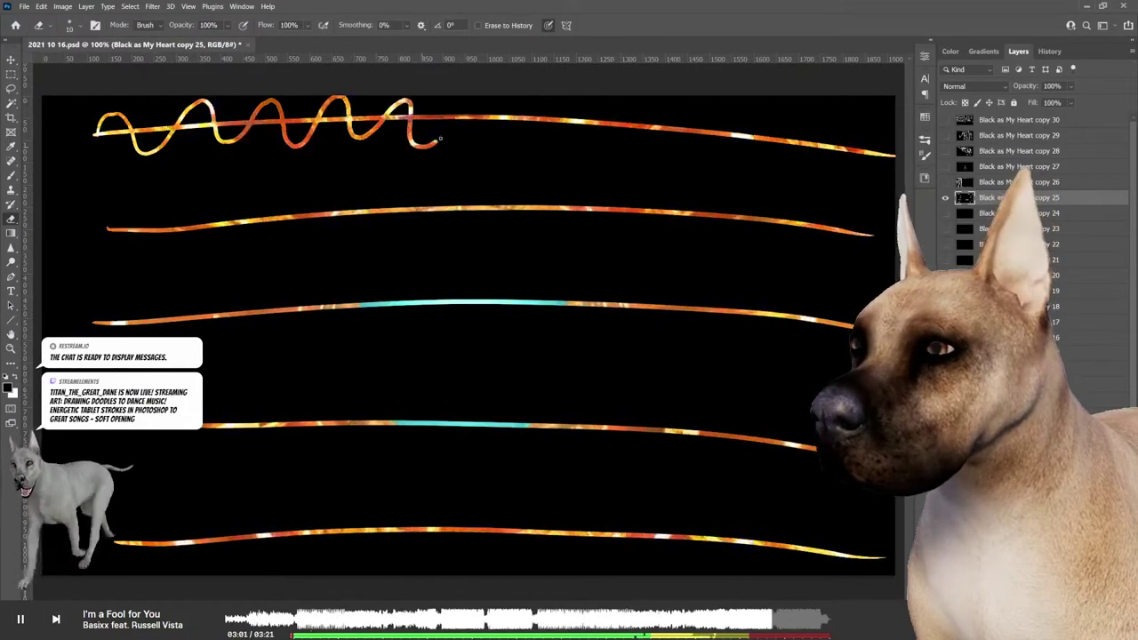
pyautogui.moveTo(489, 102); pyautogui.dragTo(522, 130)
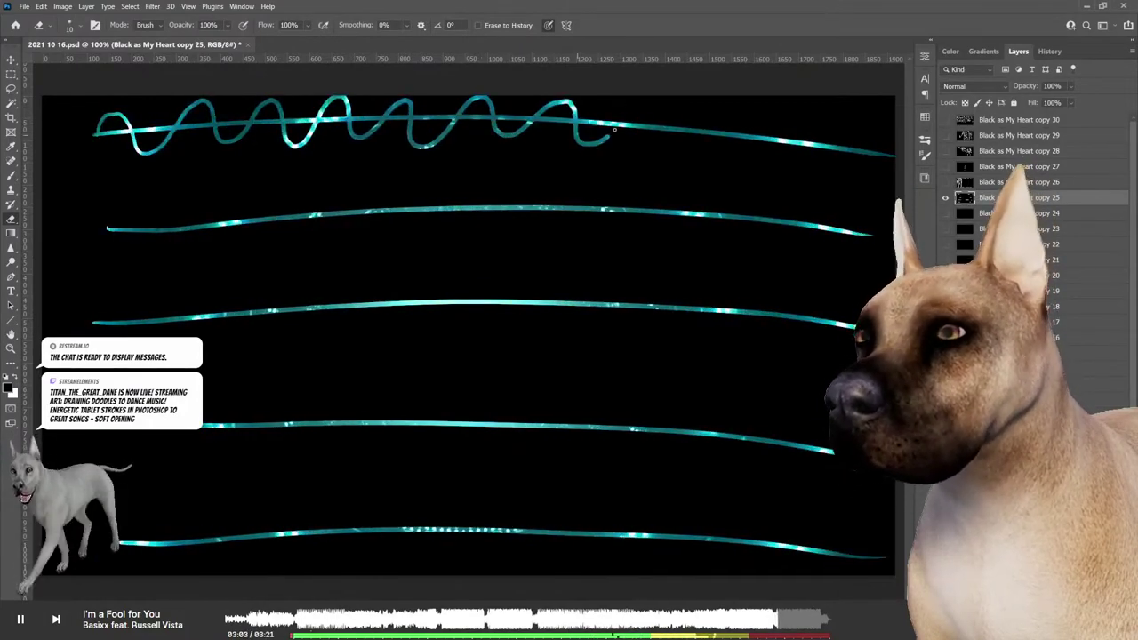
pyautogui.moveTo(689, 149); pyautogui.dragTo(736, 118)
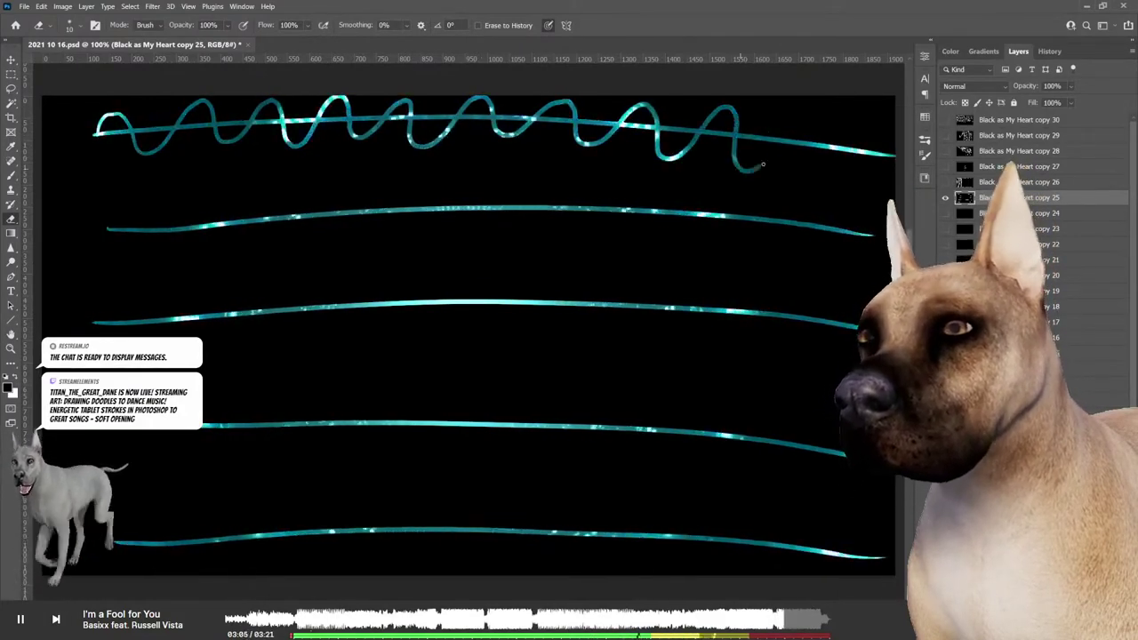
pyautogui.moveTo(762, 165)
pyautogui.mouseDown()
pyautogui.moveTo(814, 185)
pyautogui.moveTo(884, 125)
pyautogui.mouseUp()
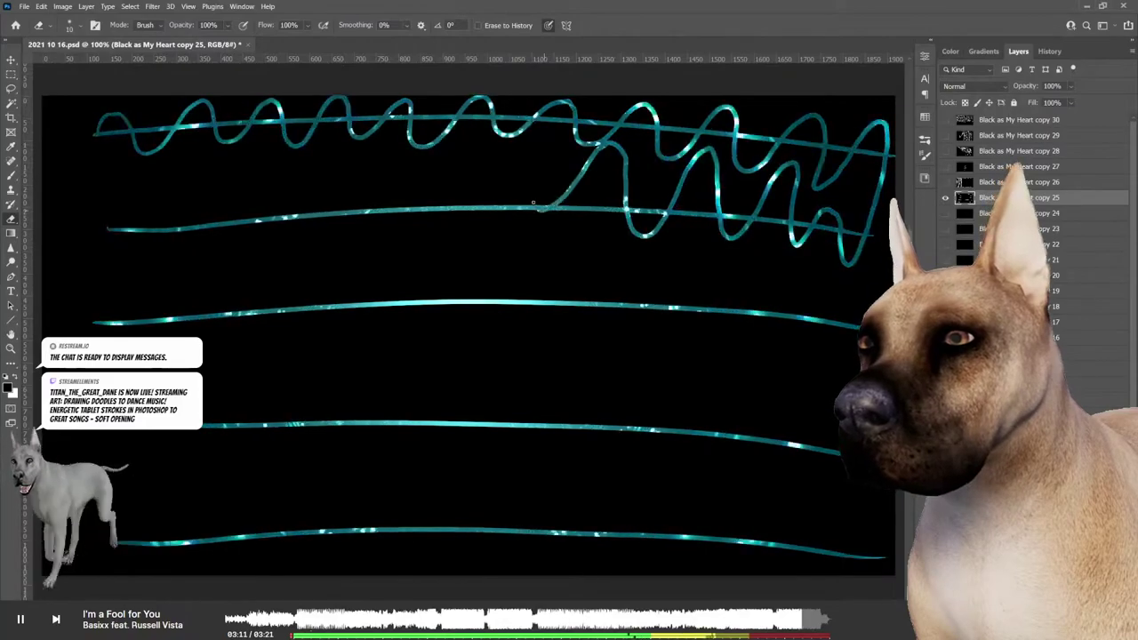
pyautogui.moveTo(522, 141)
pyautogui.mouseDown()
pyautogui.moveTo(495, 140)
pyautogui.moveTo(470, 204)
pyautogui.moveTo(419, 152)
pyautogui.moveTo(363, 168)
pyautogui.moveTo(338, 249)
pyautogui.moveTo(316, 147)
pyautogui.moveTo(276, 259)
pyautogui.moveTo(233, 189)
pyautogui.moveTo(204, 262)
pyautogui.moveTo(174, 149)
pyautogui.moveTo(149, 267)
pyautogui.moveTo(90, 247)
pyautogui.moveTo(98, 334)
pyautogui.moveTo(237, 282)
pyautogui.moveTo(242, 345)
pyautogui.moveTo(296, 316)
pyautogui.mouseUp()
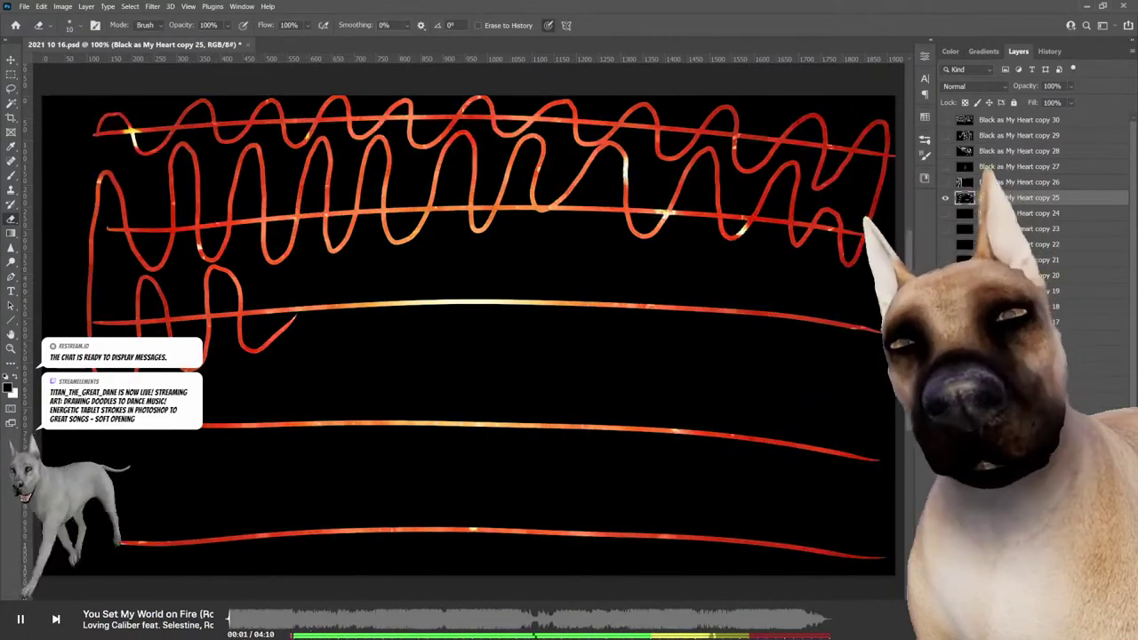
pyautogui.hotkey('alt', '[')
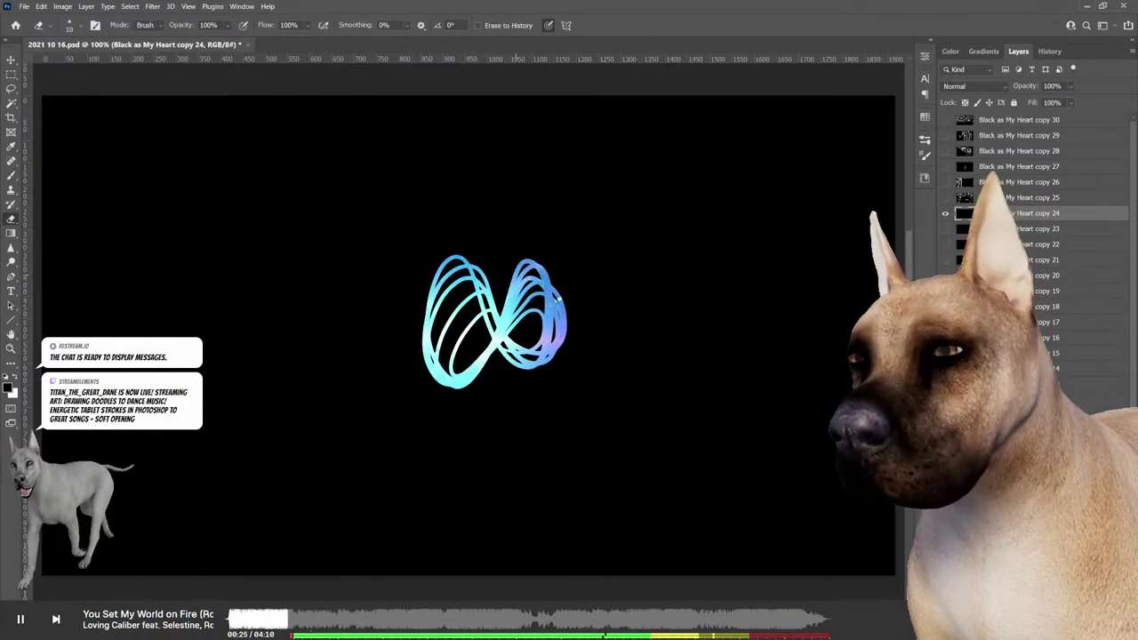
# Step: Scribble overlapping loops to thicken the central figure-eight cluster
pyautogui.moveTo(435, 267); pyautogui.dragTo(516, 355)
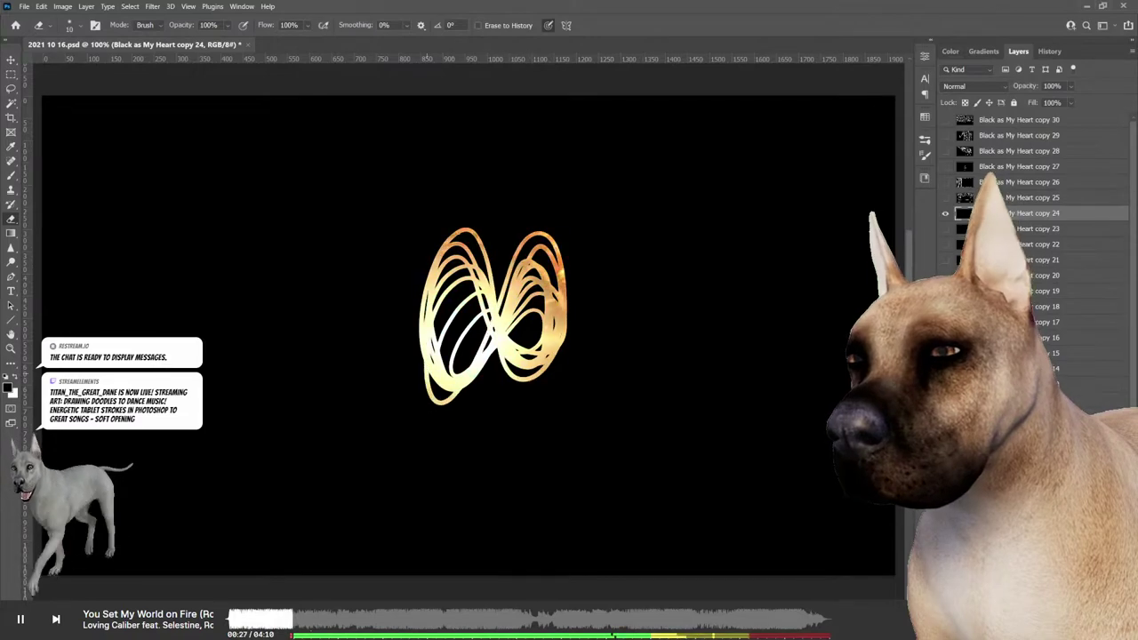
pyautogui.moveTo(445, 267); pyautogui.dragTo(497, 391)
pyautogui.moveTo(427, 266); pyautogui.dragTo(533, 374)
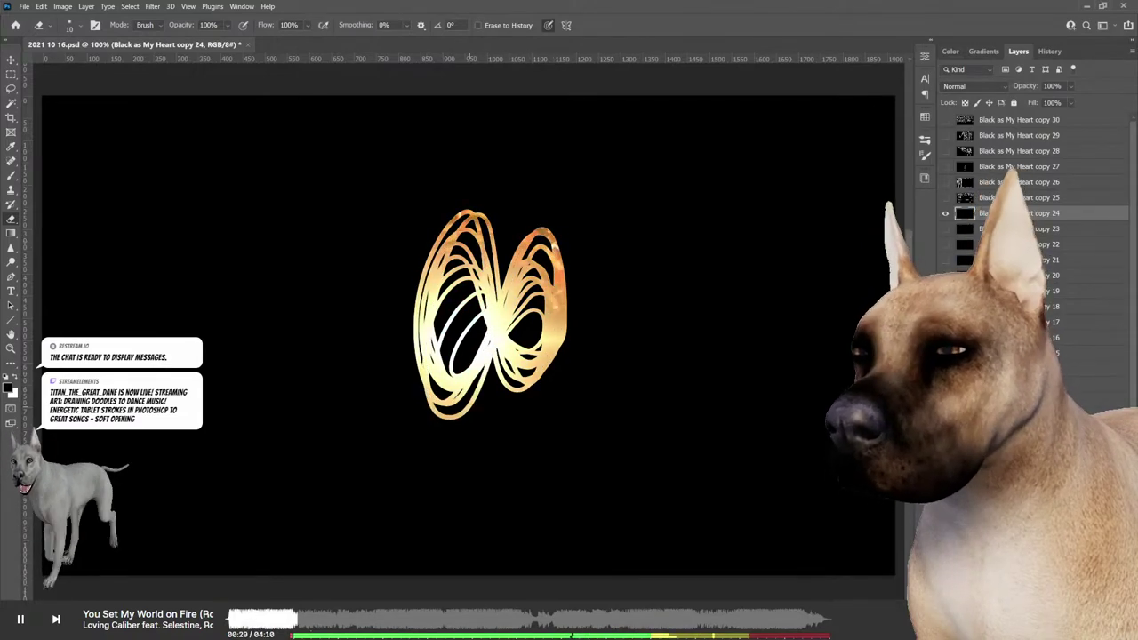
pyautogui.moveTo(480, 211); pyautogui.dragTo(449, 267)
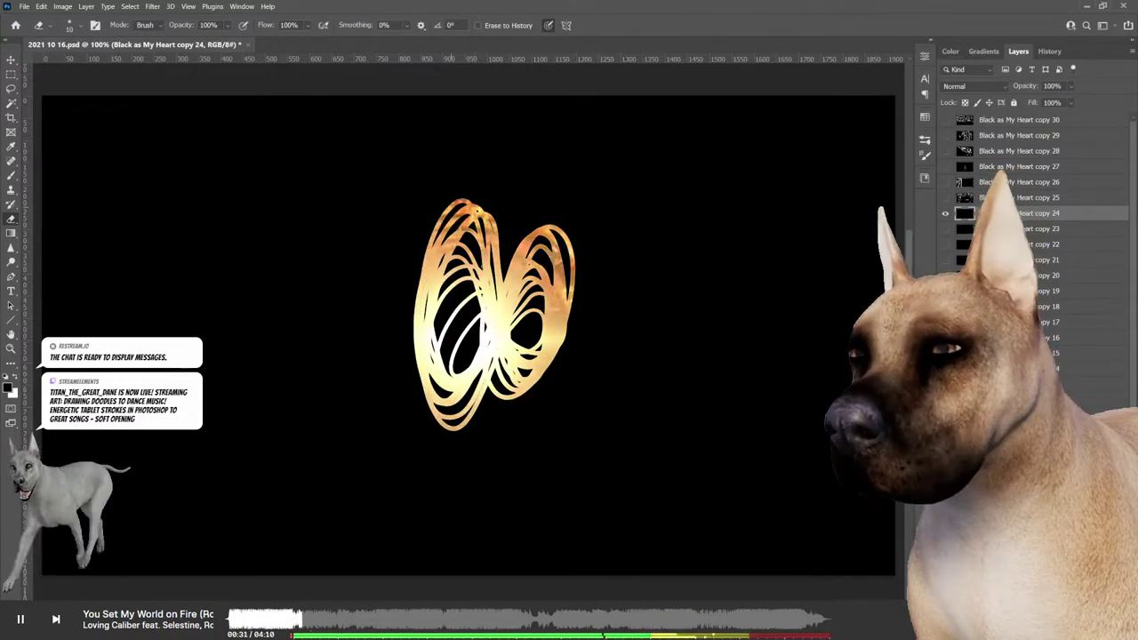
pyautogui.moveTo(462, 209); pyautogui.dragTo(486, 395)
pyautogui.moveTo(413, 426); pyautogui.dragTo(480, 267)
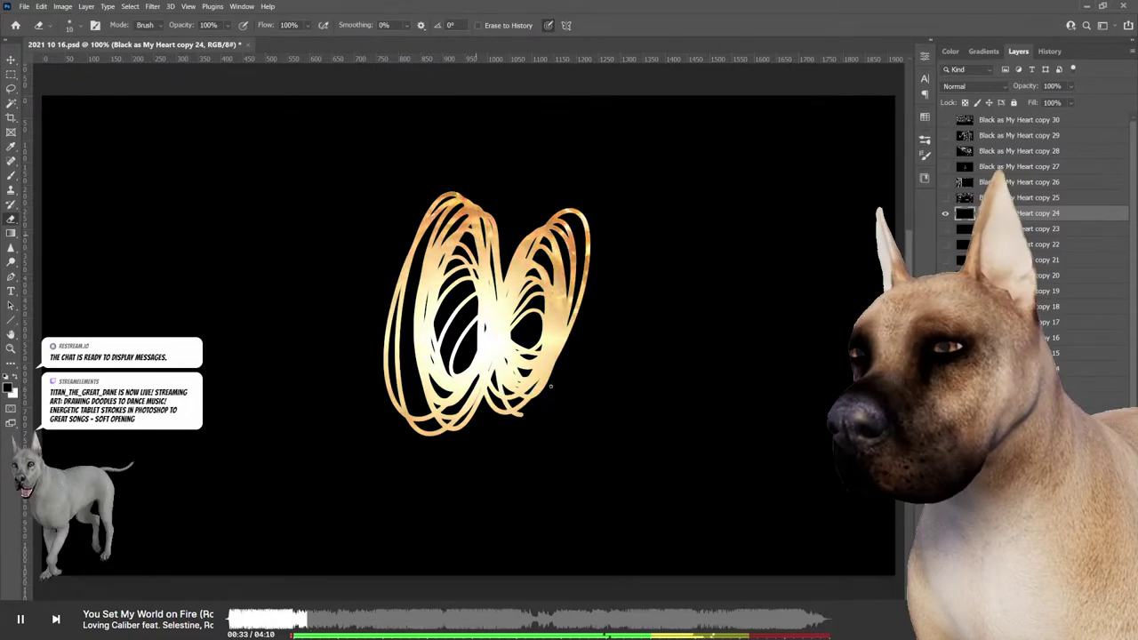
# Step: Enlarge and widen the cluster with bigger sweeping loops, then press Delete
pyautogui.moveTo(391, 293); pyautogui.dragTo(614, 187)
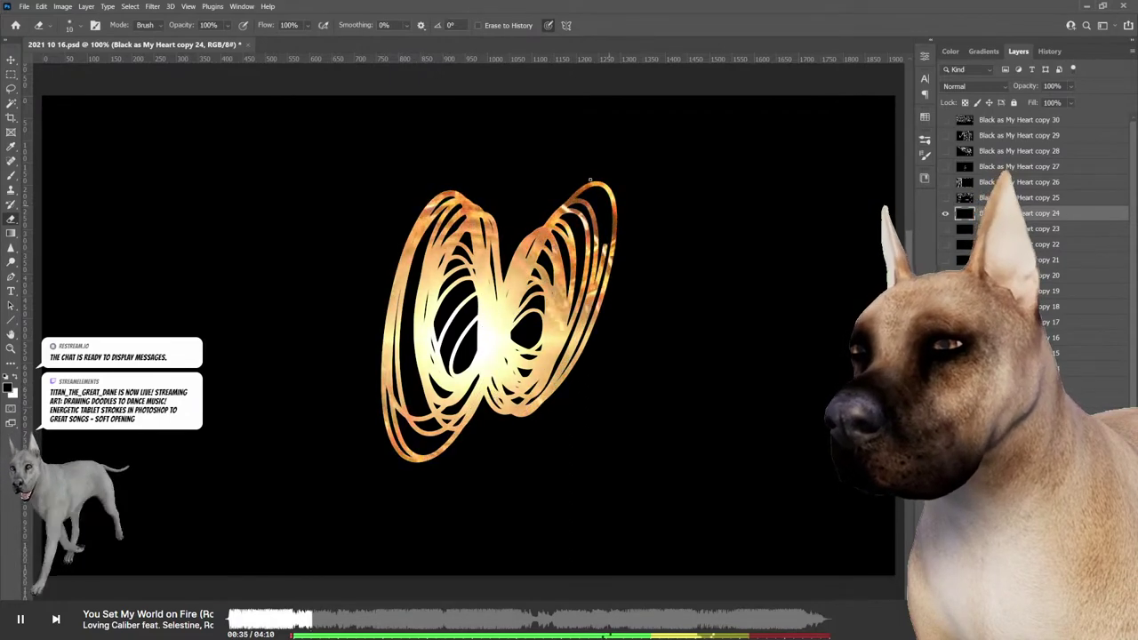
pyautogui.moveTo(400, 347); pyautogui.dragTo(533, 427)
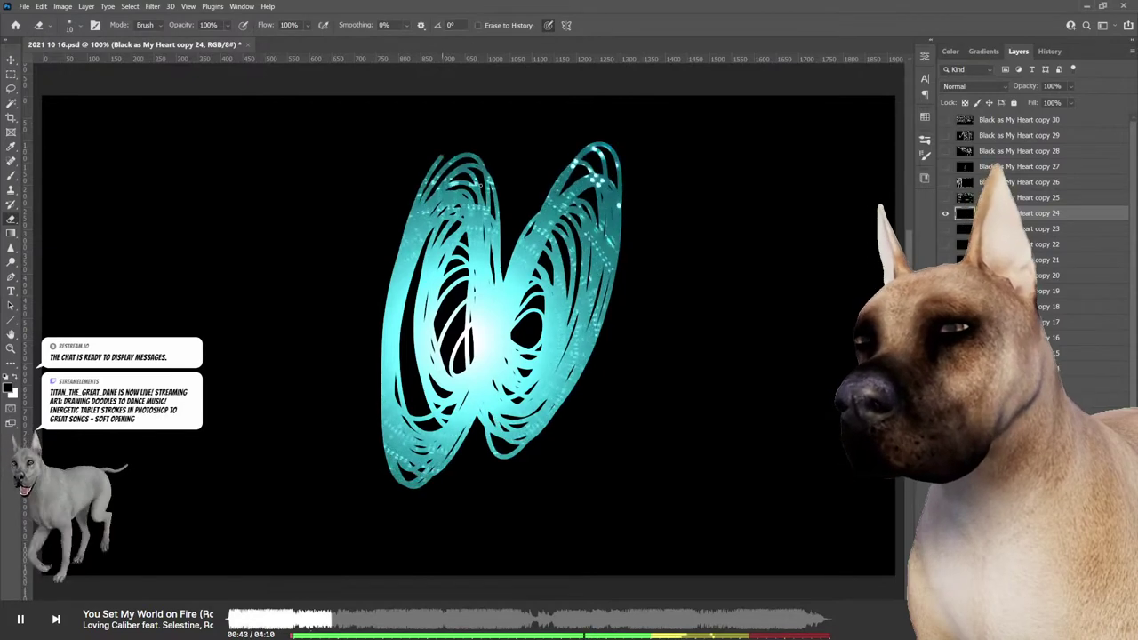
pyautogui.moveTo(556, 151); pyautogui.dragTo(626, 124)
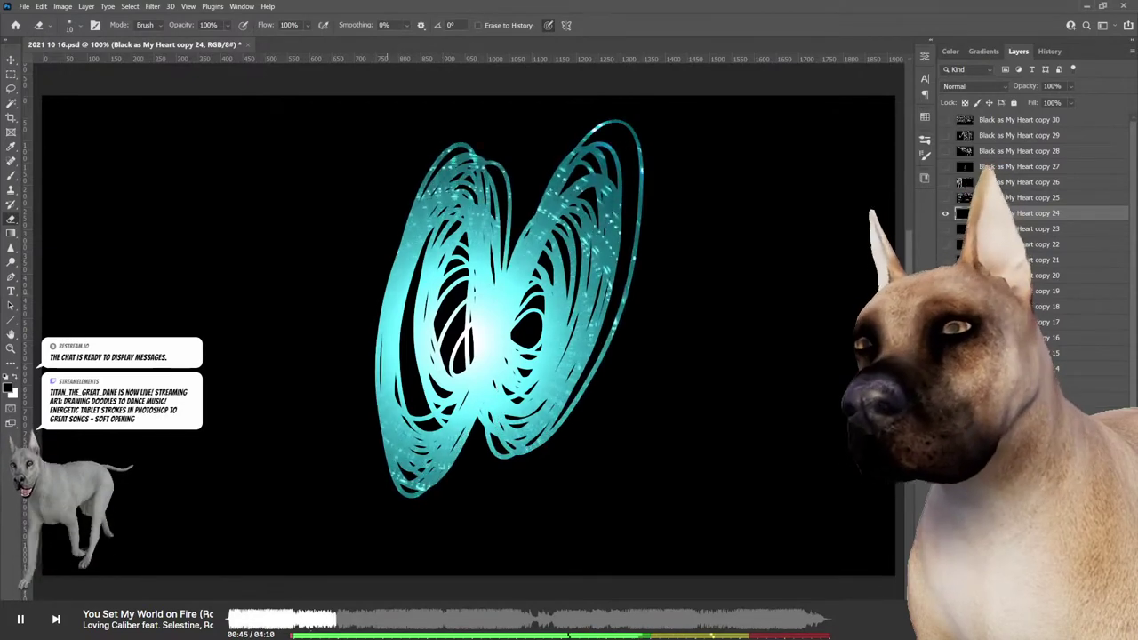
pyautogui.moveTo(400, 480)
pyautogui.mouseDown()
pyautogui.moveTo(347, 465)
pyautogui.moveTo(353, 232)
pyautogui.moveTo(319, 254)
pyautogui.moveTo(645, 450)
pyautogui.mouseUp()
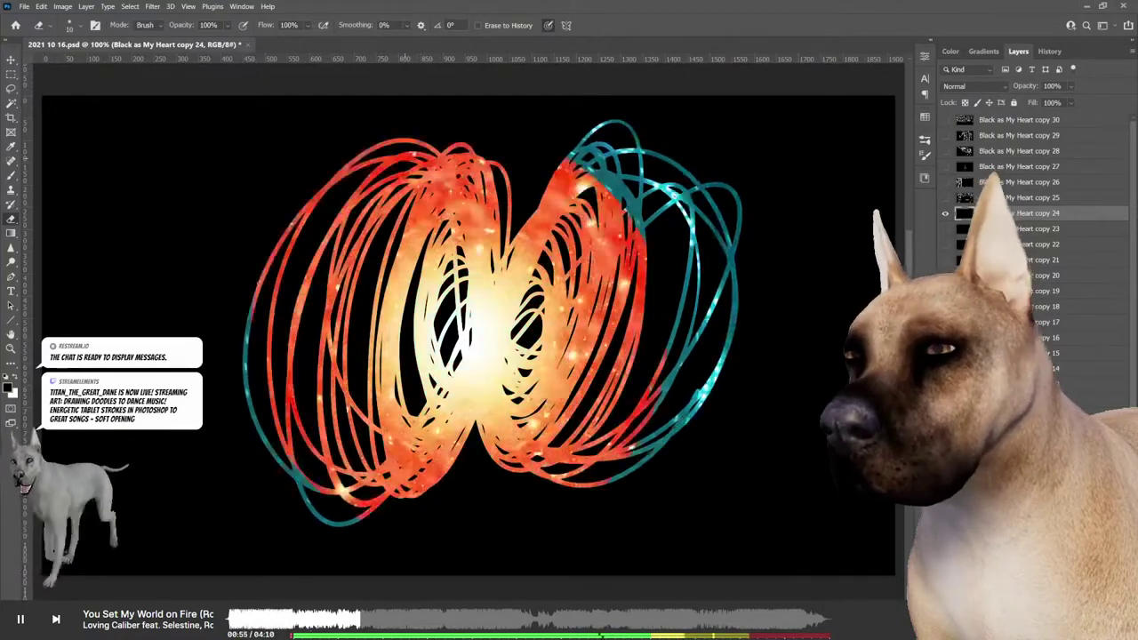
pyautogui.moveTo(757, 269); pyautogui.dragTo(223, 307)
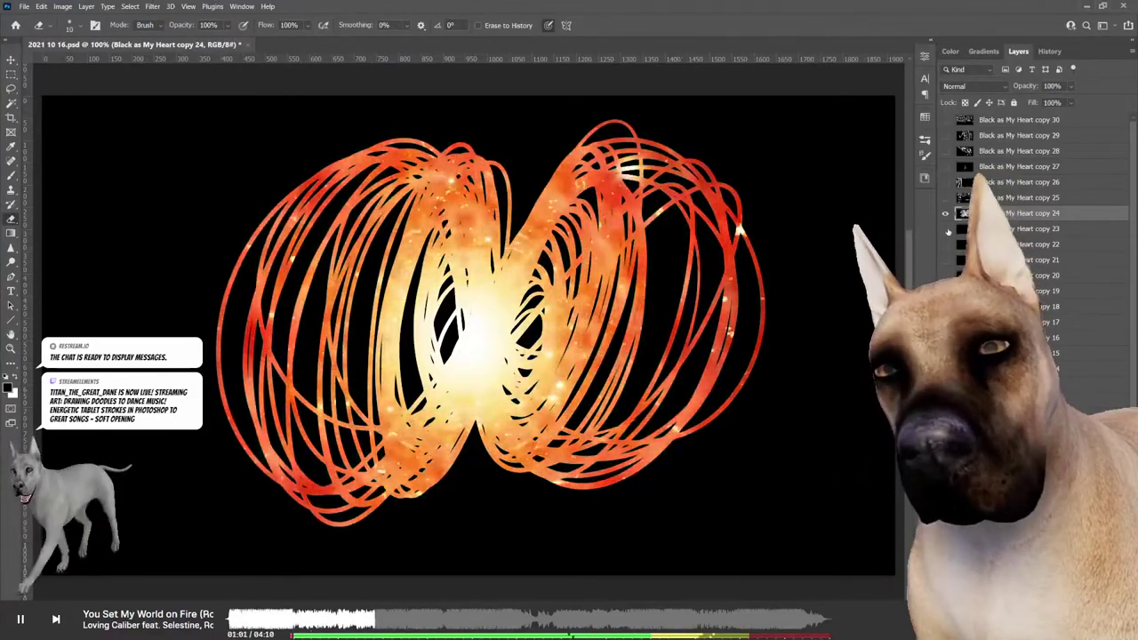
pyautogui.press('Delete')
# Step: On layer copy 23, draw a figure-eight loop column on the right
pyautogui.hotkey('alt', '[')
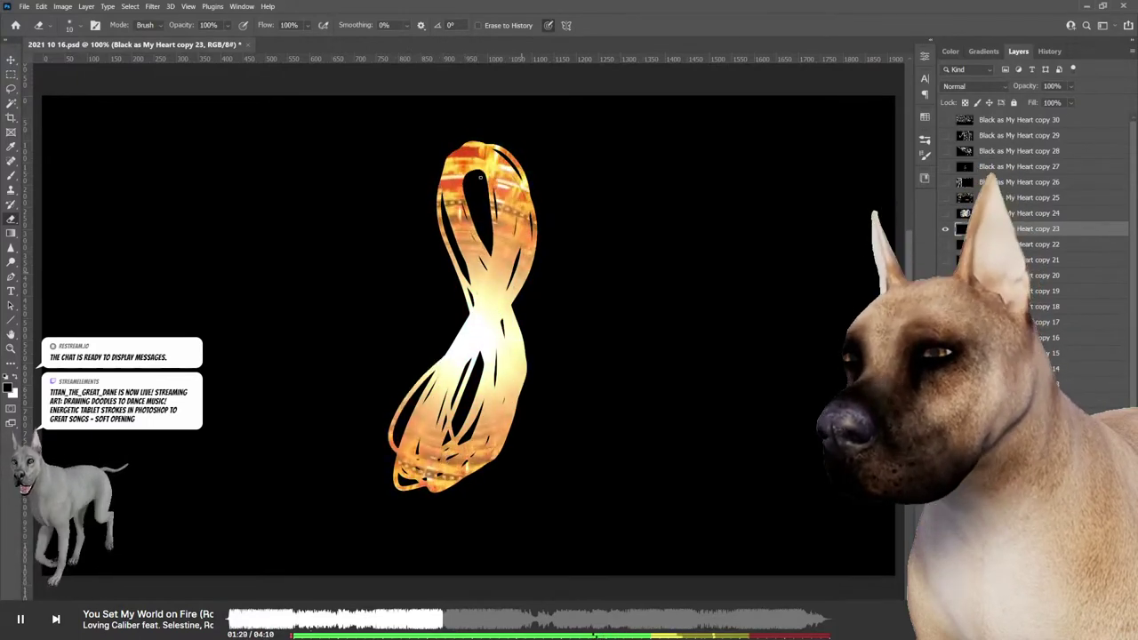
pyautogui.moveTo(681, 290); pyautogui.dragTo(695, 382)
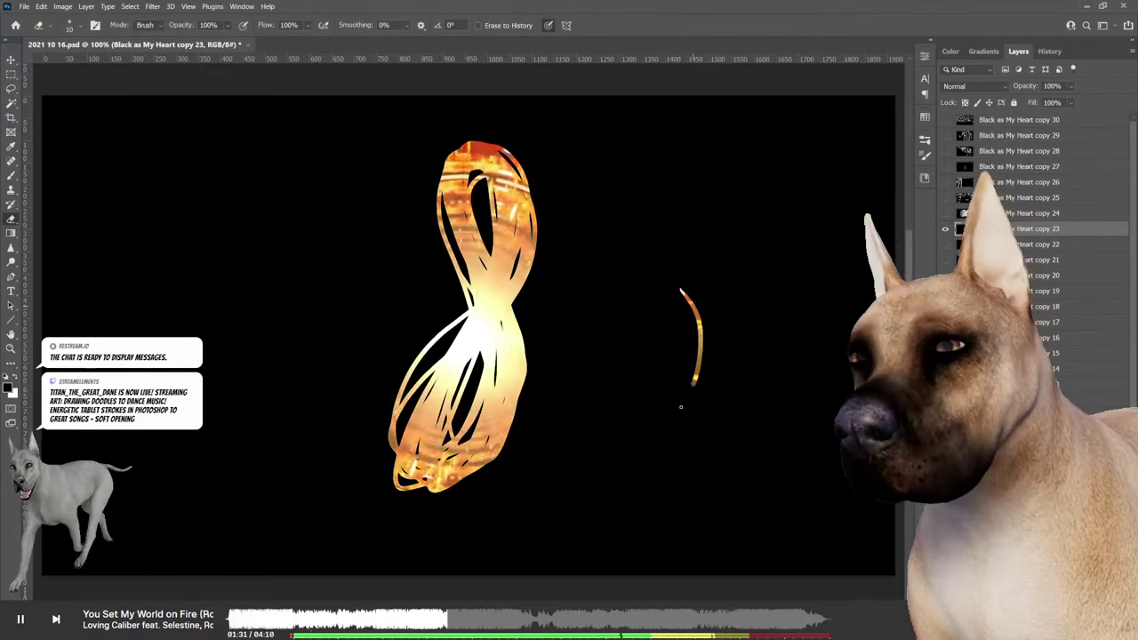
pyautogui.moveTo(685, 182); pyautogui.dragTo(685, 293)
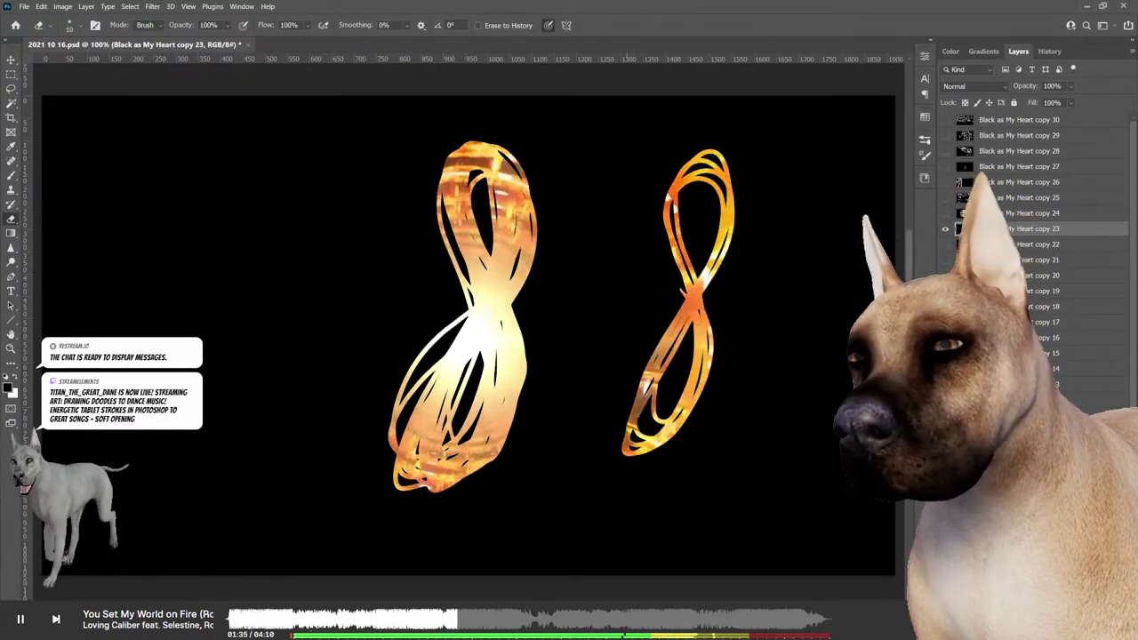
pyautogui.moveTo(707, 147); pyautogui.dragTo(683, 378)
pyautogui.moveTo(702, 267); pyautogui.dragTo(662, 185)
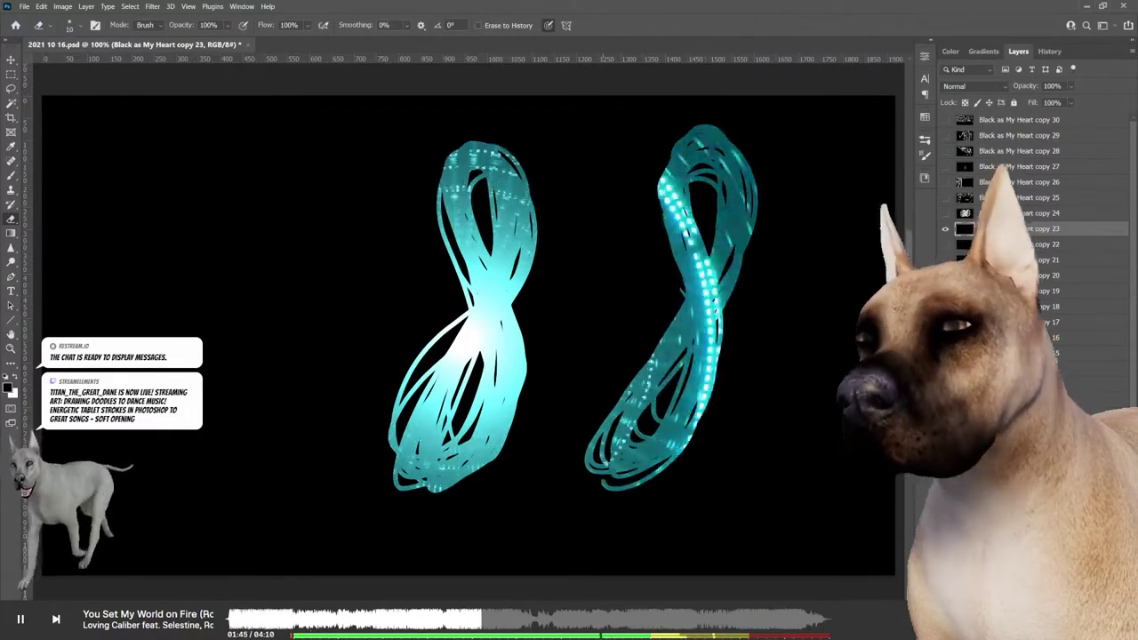
# Step: Add a third figure-eight on the left, undoing and redrawing its loops
pyautogui.moveTo(229, 332)
pyautogui.mouseDown()
pyautogui.moveTo(213, 449)
pyautogui.moveTo(253, 191)
pyautogui.moveTo(276, 471)
pyautogui.mouseUp()
pyautogui.hotkey('ctrl', 'z')
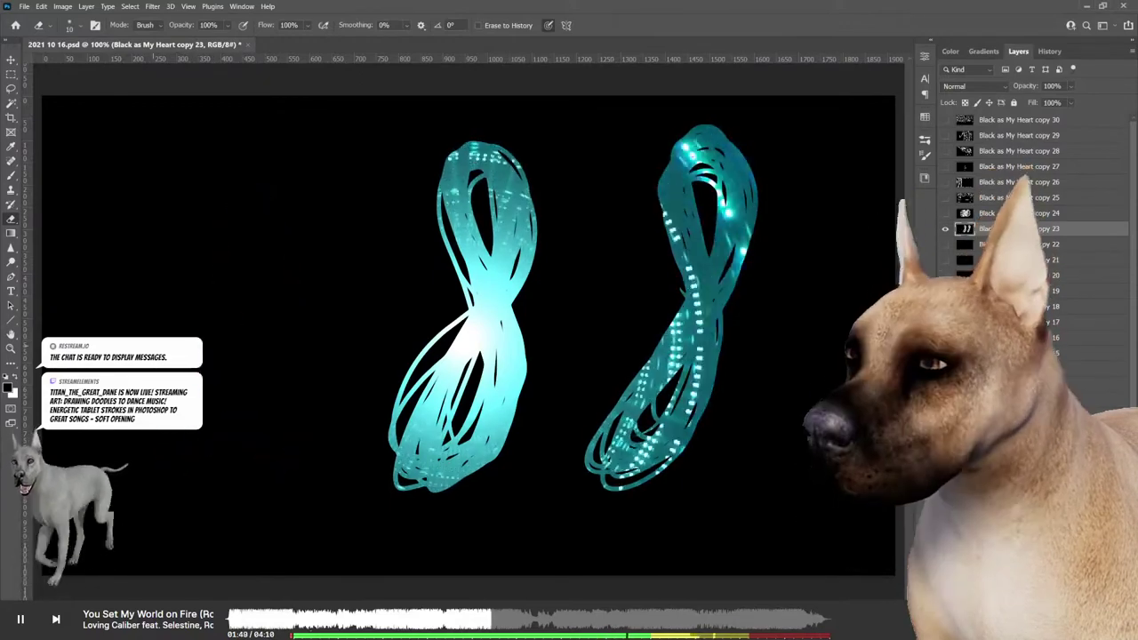
pyautogui.moveTo(225, 473)
pyautogui.mouseDown()
pyautogui.moveTo(223, 182)
pyautogui.moveTo(214, 258)
pyautogui.moveTo(227, 152)
pyautogui.moveTo(196, 487)
pyautogui.mouseUp()
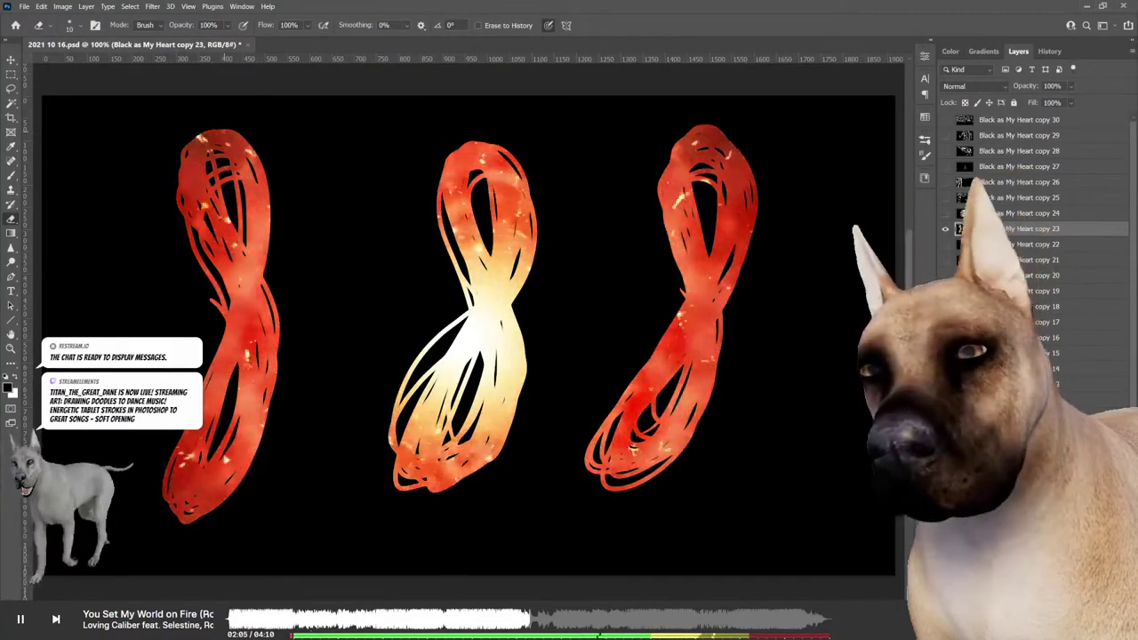
# Step: On copy 22 with copy 23 hidden, paint a looping doodle at the centre
pyautogui.hotkey('alt', '[')
pyautogui.click(945, 229)
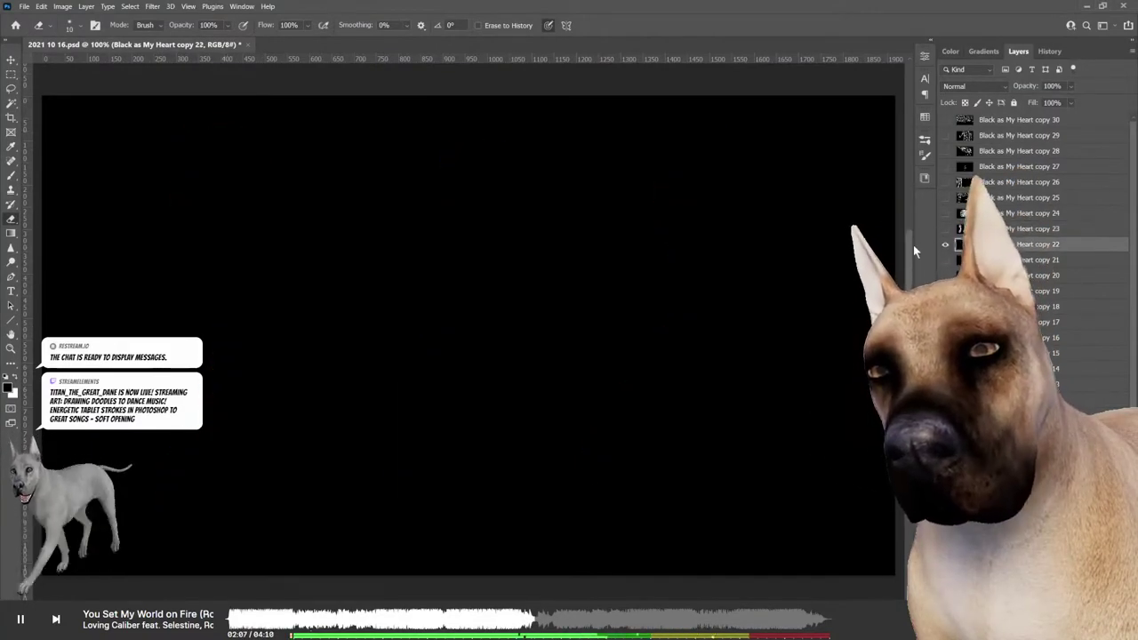
pyautogui.moveTo(458, 347)
pyautogui.mouseDown()
pyautogui.moveTo(399, 374)
pyautogui.moveTo(500, 355)
pyautogui.moveTo(376, 382)
pyautogui.moveTo(511, 344)
pyautogui.moveTo(480, 374)
pyautogui.moveTo(383, 267)
pyautogui.moveTo(338, 338)
pyautogui.moveTo(336, 391)
pyautogui.moveTo(382, 267)
pyautogui.moveTo(360, 431)
pyautogui.moveTo(524, 338)
pyautogui.mouseUp()
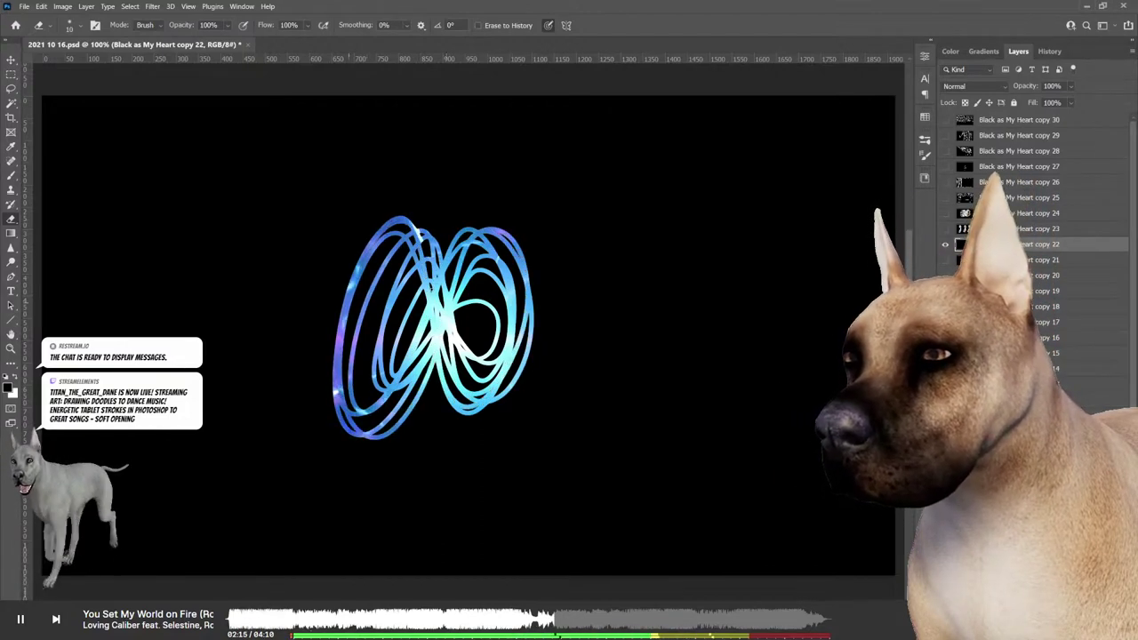
pyautogui.moveTo(427, 311)
pyautogui.mouseDown()
pyautogui.moveTo(373, 200)
pyautogui.moveTo(346, 440)
pyautogui.moveTo(322, 266)
pyautogui.moveTo(365, 455)
pyautogui.moveTo(489, 177)
pyautogui.moveTo(361, 179)
pyautogui.moveTo(507, 160)
pyautogui.moveTo(556, 356)
pyautogui.moveTo(347, 480)
pyautogui.moveTo(413, 264)
pyautogui.moveTo(294, 400)
pyautogui.moveTo(391, 147)
pyautogui.moveTo(294, 463)
pyautogui.moveTo(383, 355)
pyautogui.moveTo(346, 496)
pyautogui.mouseUp()
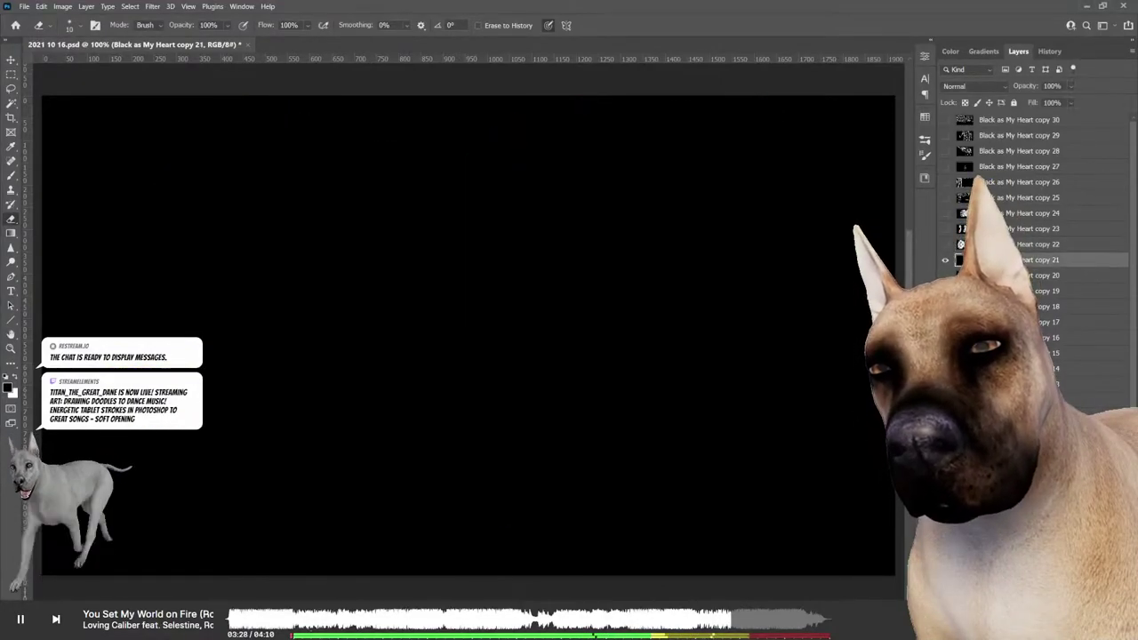
# Step: Draw a gold figure-eight doodle, a thin looping column and a zigzag stroke on copy 21
pyautogui.moveTo(474, 273); pyautogui.dragTo(421, 454)
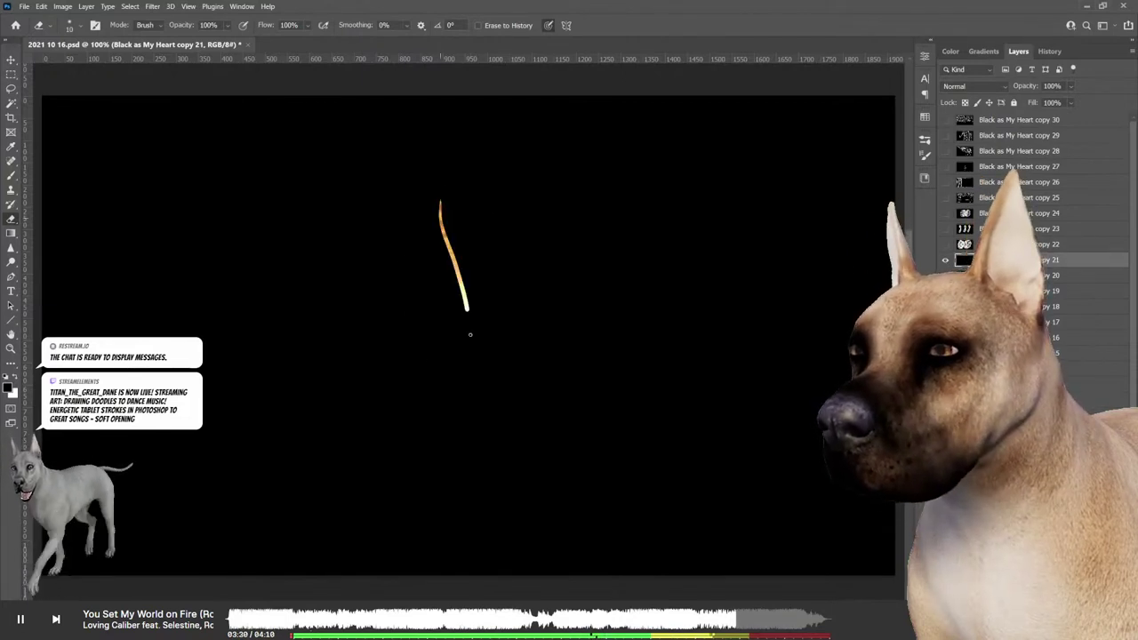
pyautogui.moveTo(437, 226); pyautogui.dragTo(479, 206)
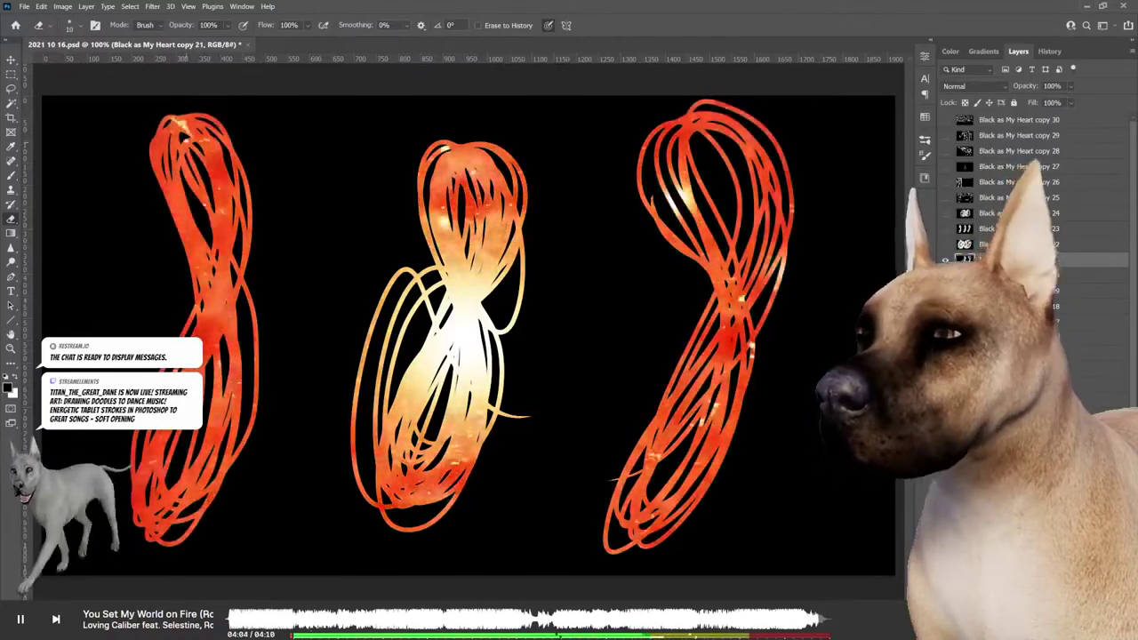
pyautogui.moveTo(311, 258)
pyautogui.mouseDown()
pyautogui.moveTo(283, 157)
pyautogui.moveTo(294, 525)
pyautogui.moveTo(329, 142)
pyautogui.moveTo(267, 525)
pyautogui.moveTo(321, 142)
pyautogui.mouseUp()
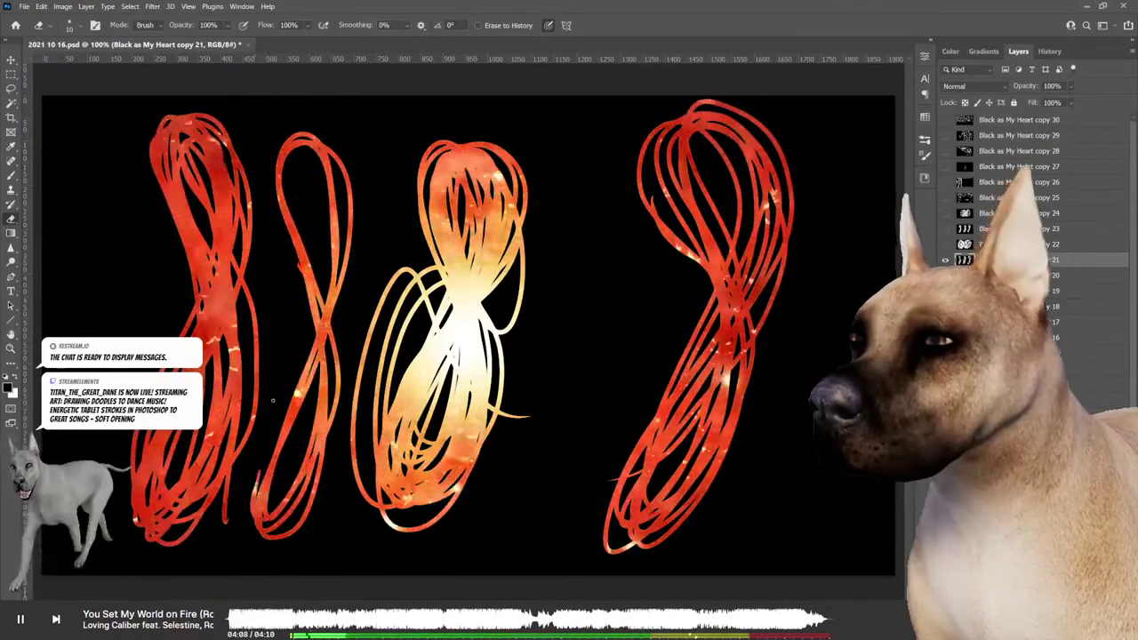
pyautogui.moveTo(556, 289)
pyautogui.mouseDown()
pyautogui.moveTo(567, 356)
pyautogui.moveTo(743, 158)
pyautogui.mouseUp()
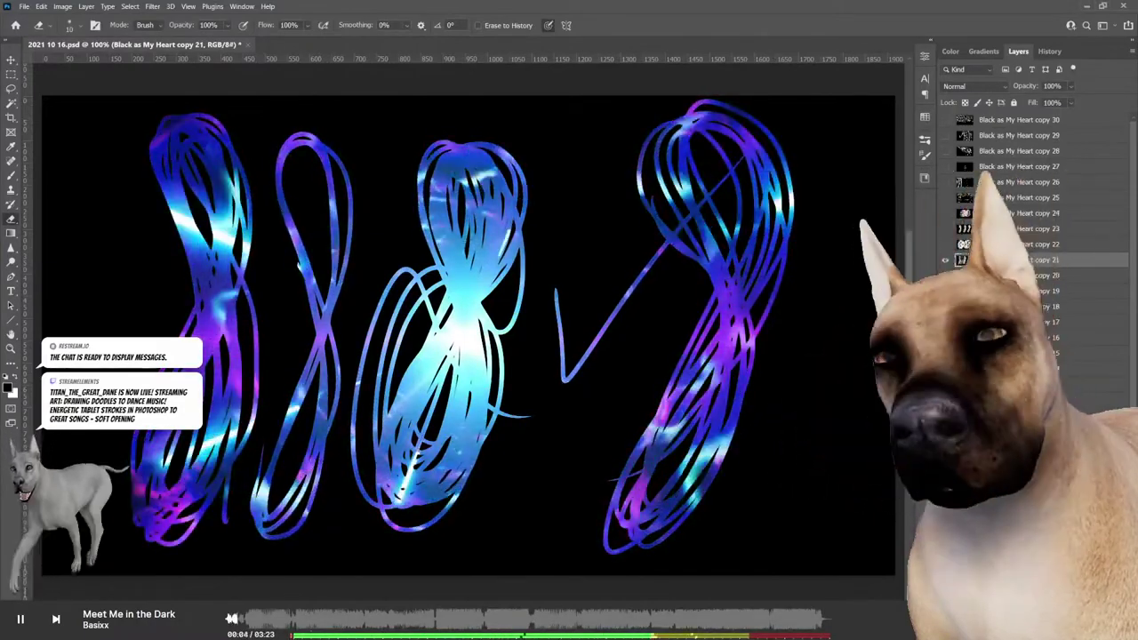
# Step: Select layer copy 20 and enlarge the brush to 49 px
pyautogui.click(1022, 274)
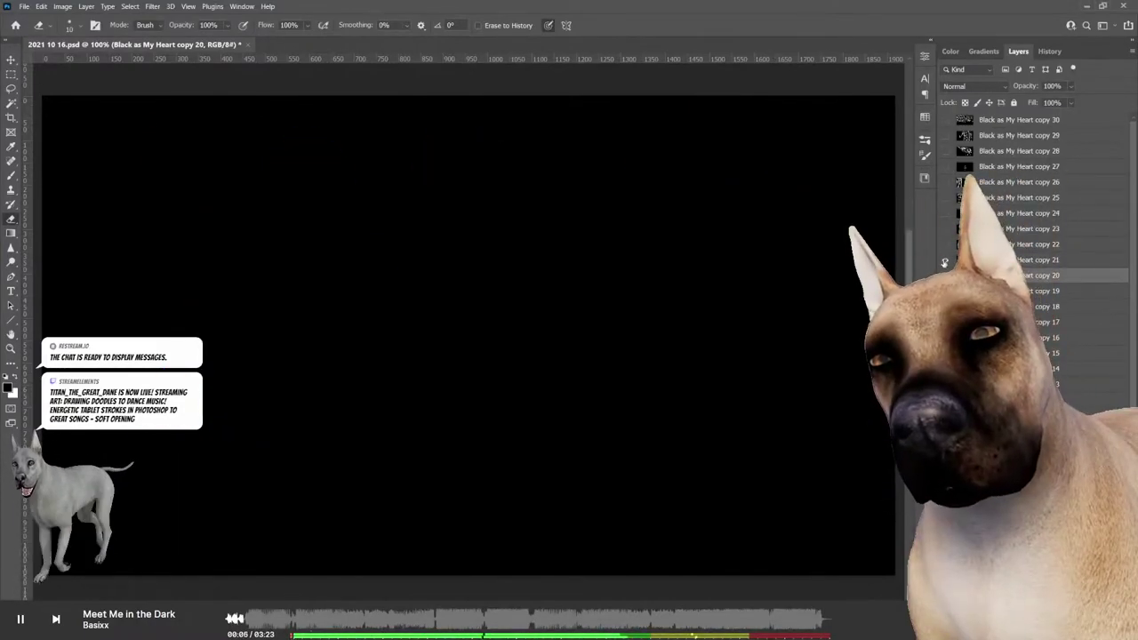
pyautogui.rightClick(452, 178)
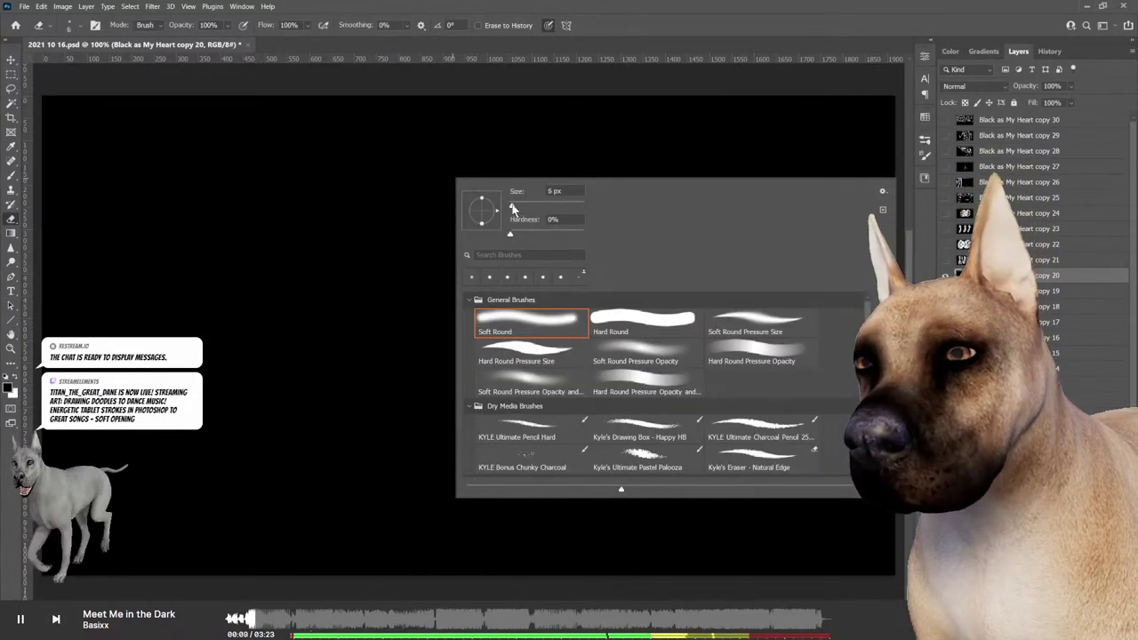
pyautogui.moveTo(518, 208); pyautogui.dragTo(521, 208)
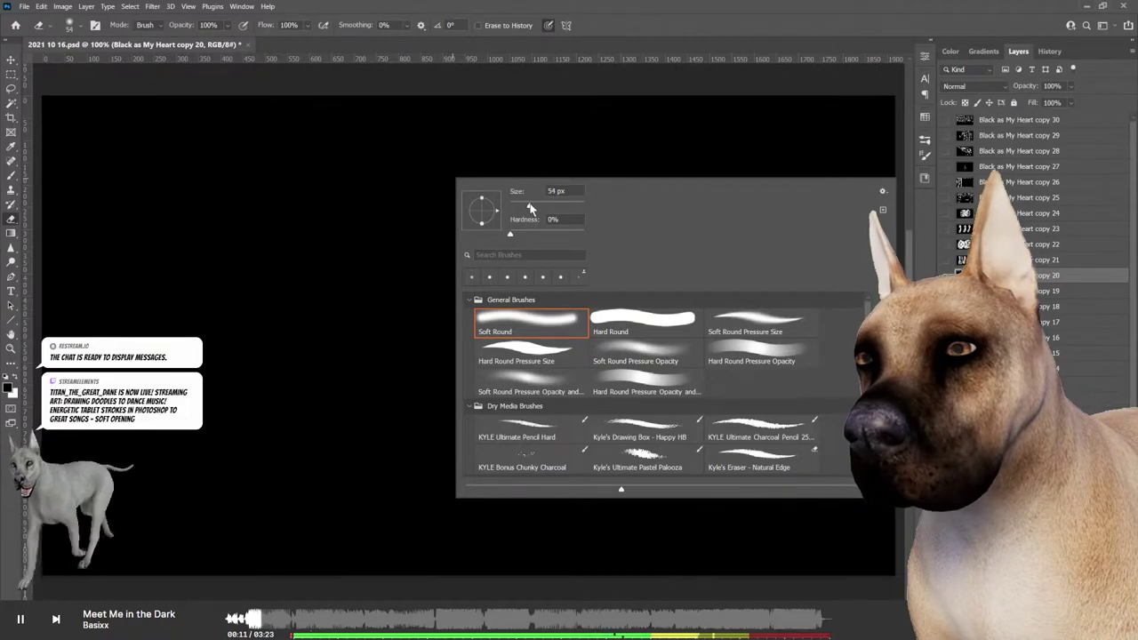
pyautogui.press('Return')
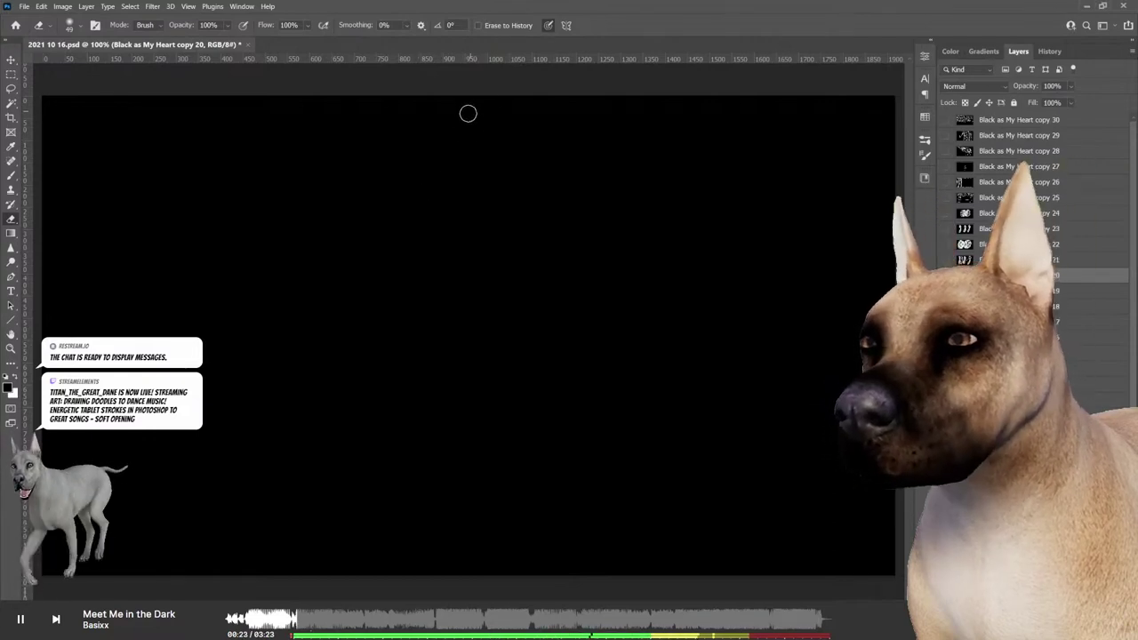
# Step: Paint a thick vertical stroke from the top and set brush hardness to 100%
pyautogui.moveTo(468, 113); pyautogui.dragTo(474, 147)
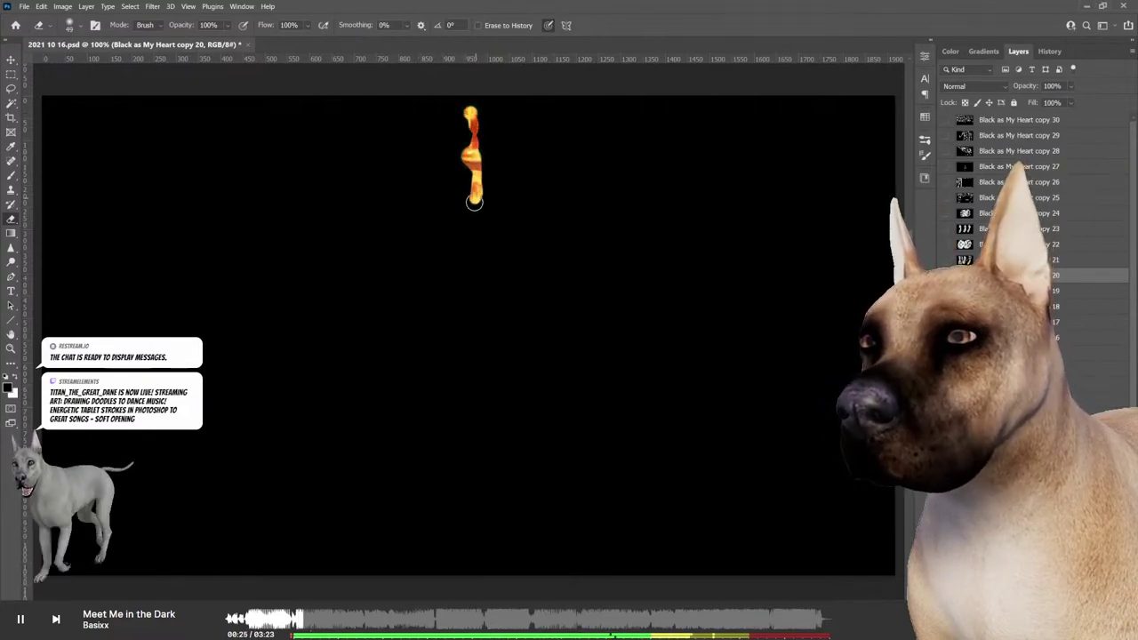
pyautogui.moveTo(474, 202); pyautogui.dragTo(470, 309)
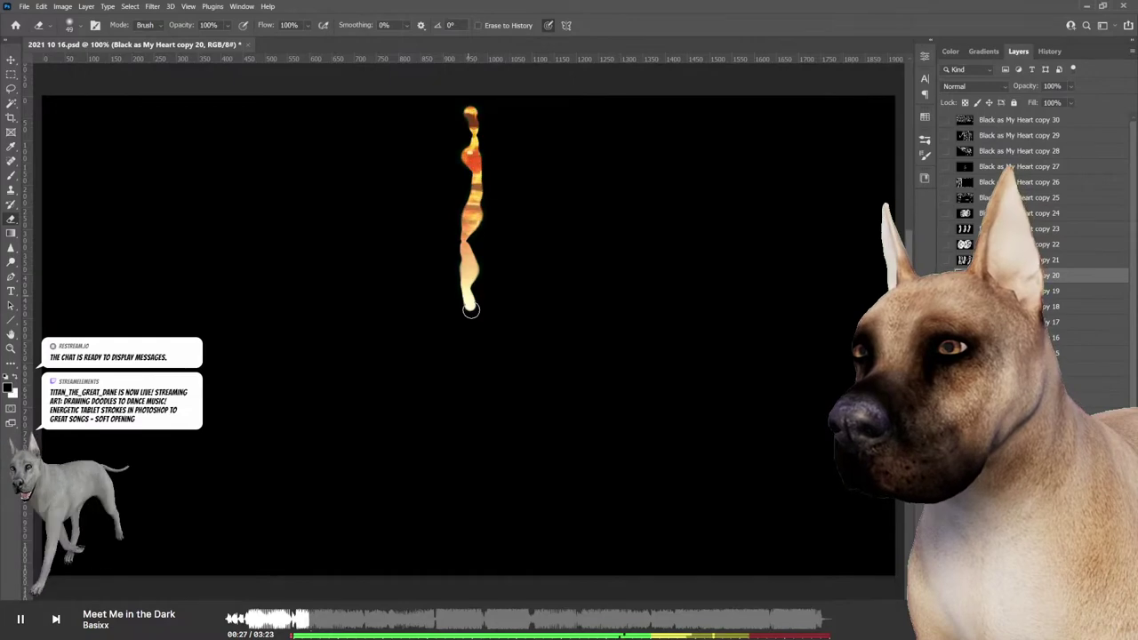
pyautogui.rightClick(528, 279)
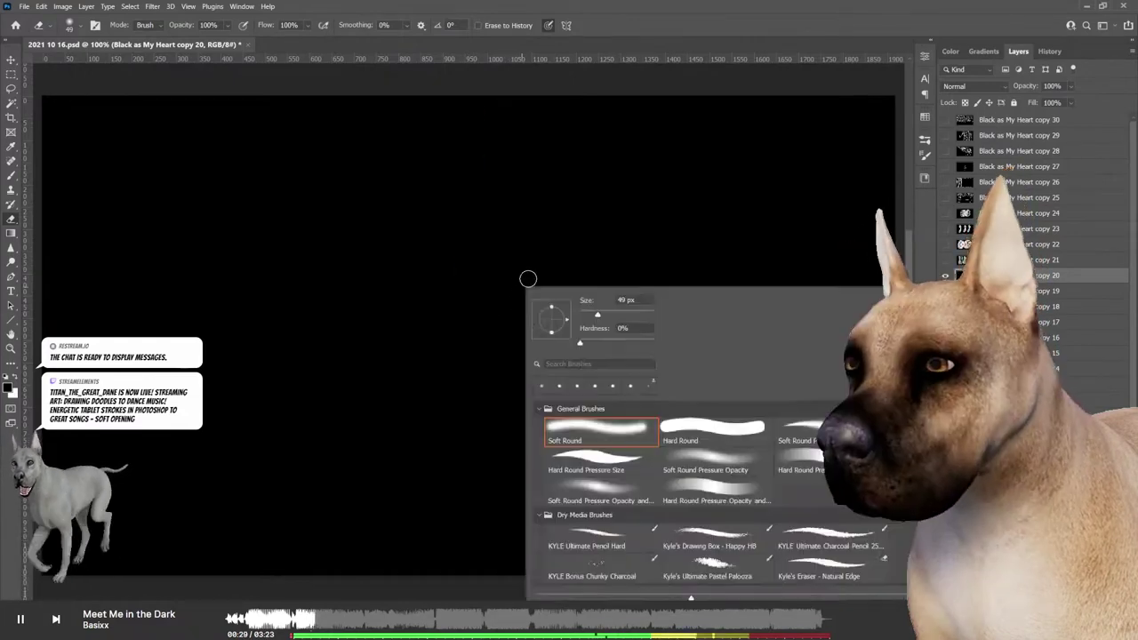
pyautogui.moveTo(579, 345); pyautogui.dragTo(688, 329)
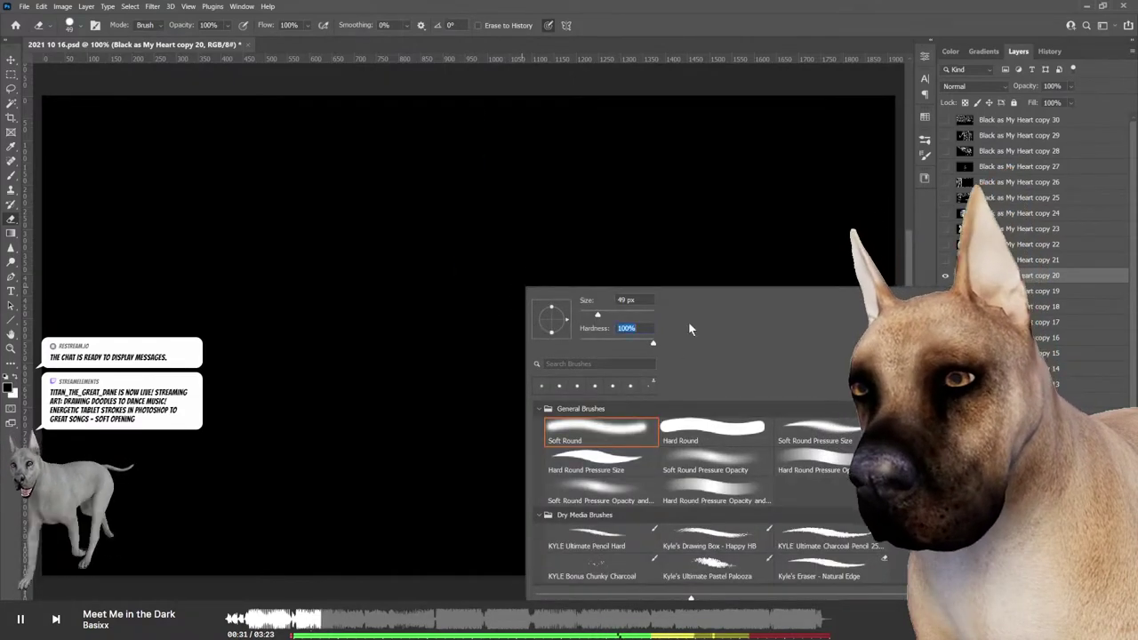
pyautogui.click(447, 124)
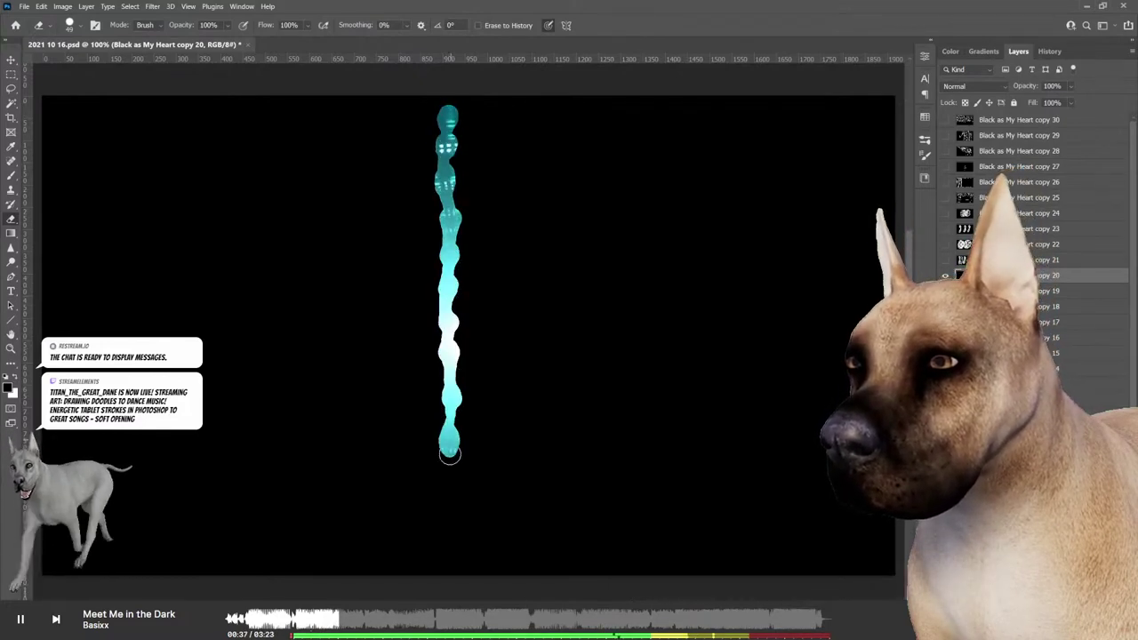
# Step: Draw the first four wavy teal columns snaking down and up across the centre-right
pyautogui.moveTo(451, 492); pyautogui.dragTo(464, 566)
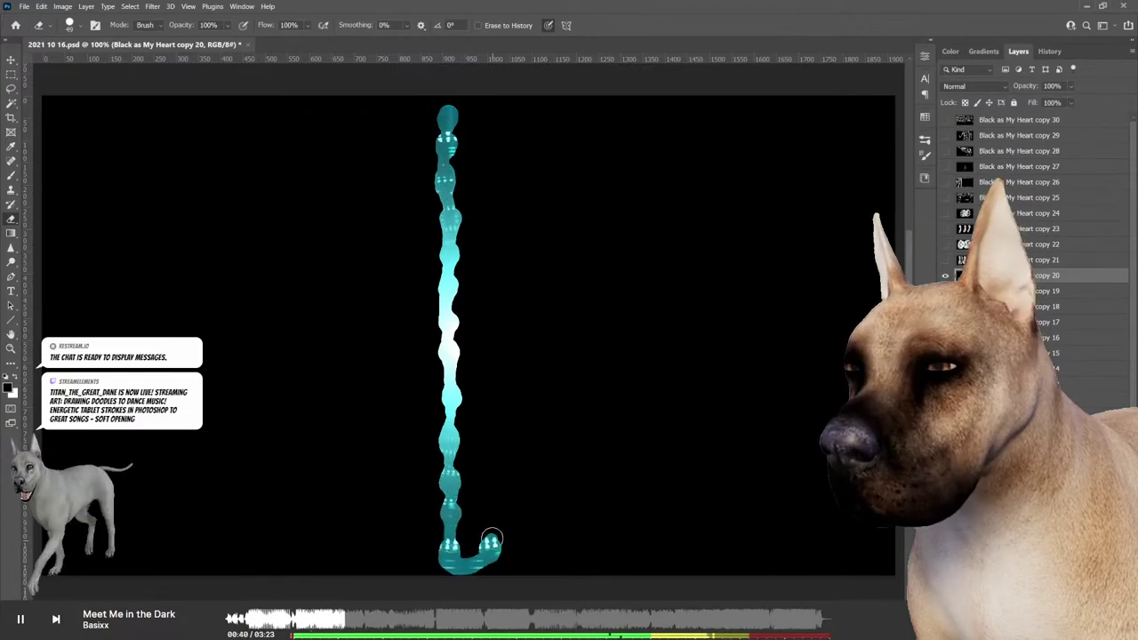
pyautogui.moveTo(485, 496); pyautogui.dragTo(485, 331)
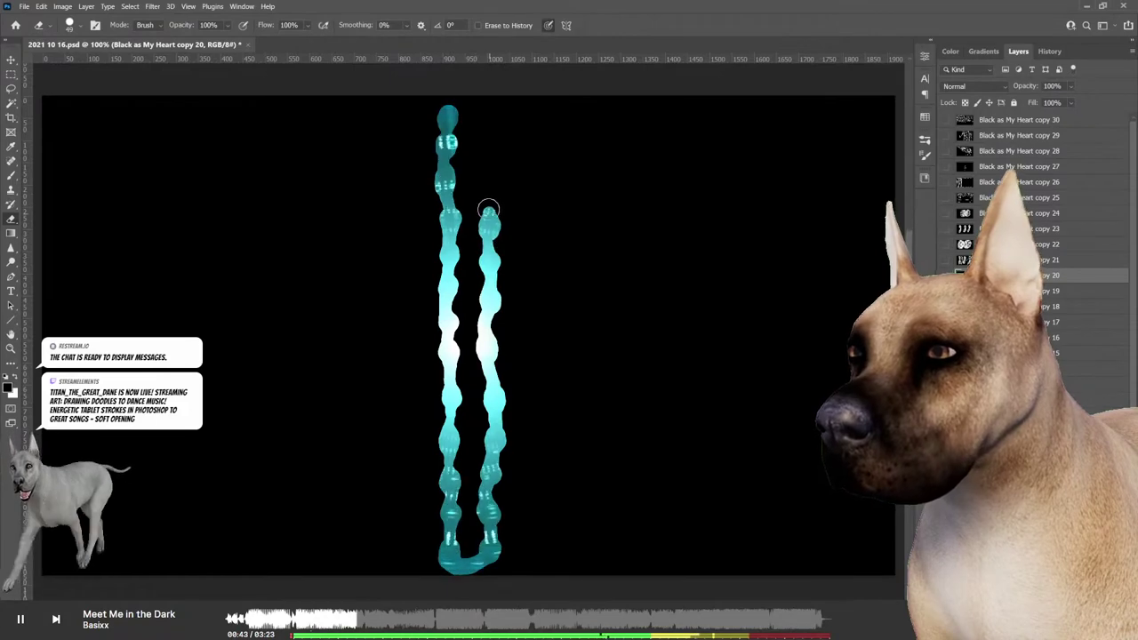
pyautogui.moveTo(488, 210); pyautogui.dragTo(488, 166)
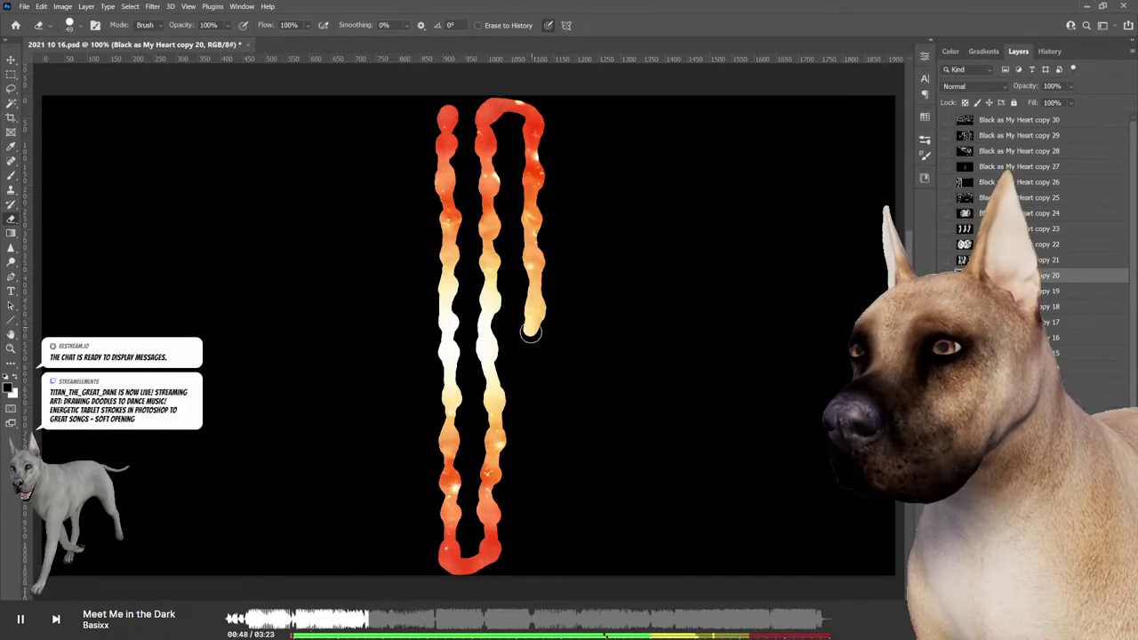
pyautogui.moveTo(530, 369); pyautogui.dragTo(524, 492)
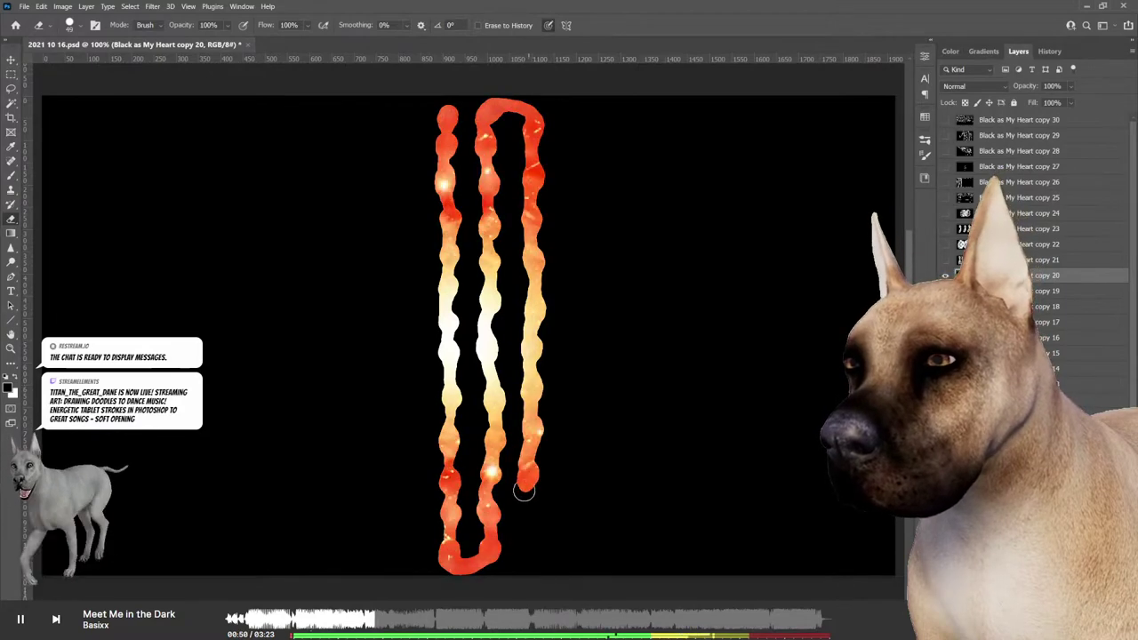
pyautogui.moveTo(557, 564); pyautogui.dragTo(585, 372)
pyautogui.moveTo(579, 327)
pyautogui.mouseDown()
pyautogui.moveTo(577, 147)
pyautogui.moveTo(605, 127)
pyautogui.moveTo(609, 260)
pyautogui.mouseUp()
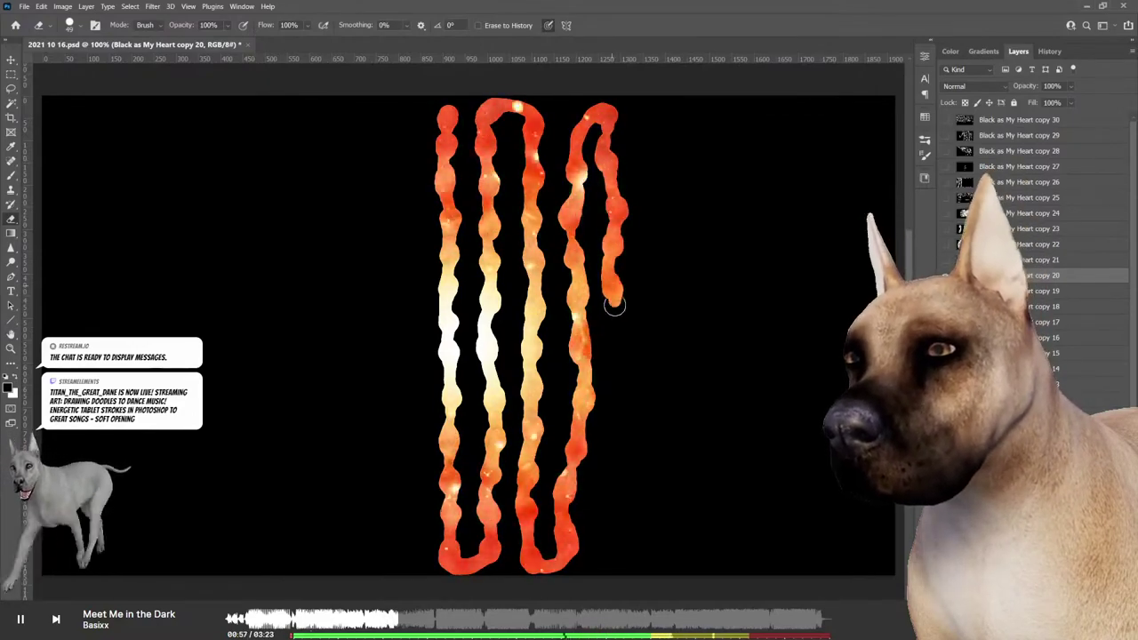
pyautogui.moveTo(615, 305)
pyautogui.mouseDown()
pyautogui.moveTo(601, 493)
pyautogui.moveTo(624, 567)
pyautogui.moveTo(648, 528)
pyautogui.moveTo(649, 419)
pyautogui.mouseUp()
# Step: Loop the serpentine stroke into three more columns reaching the canvas's right edge
pyautogui.moveTo(651, 368); pyautogui.dragTo(651, 326)
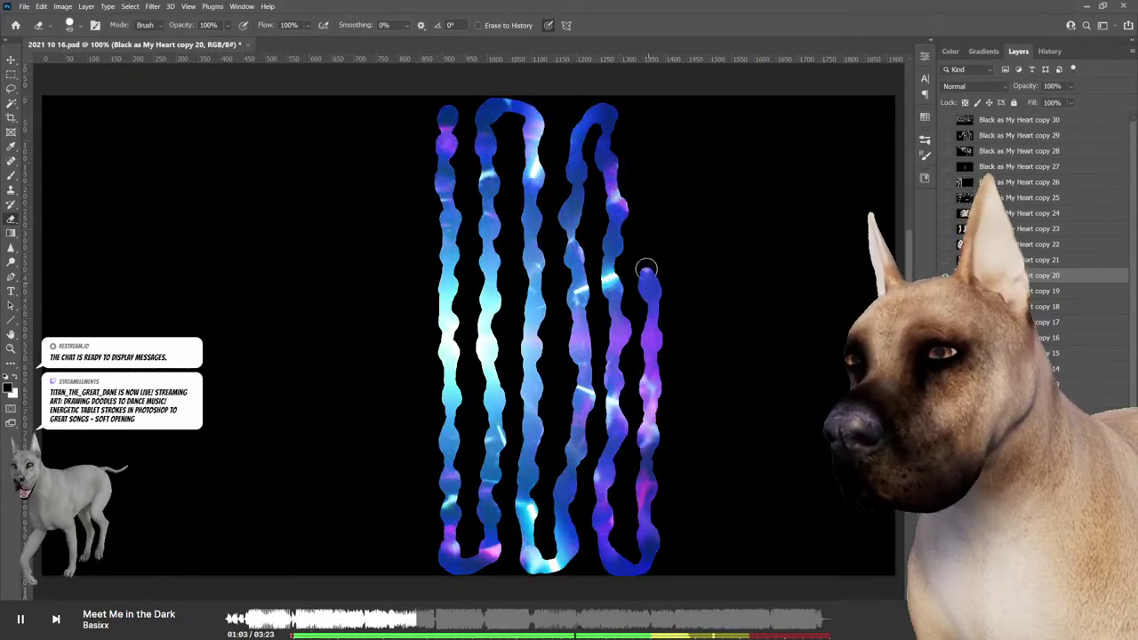
pyautogui.moveTo(646, 268); pyautogui.dragTo(646, 227)
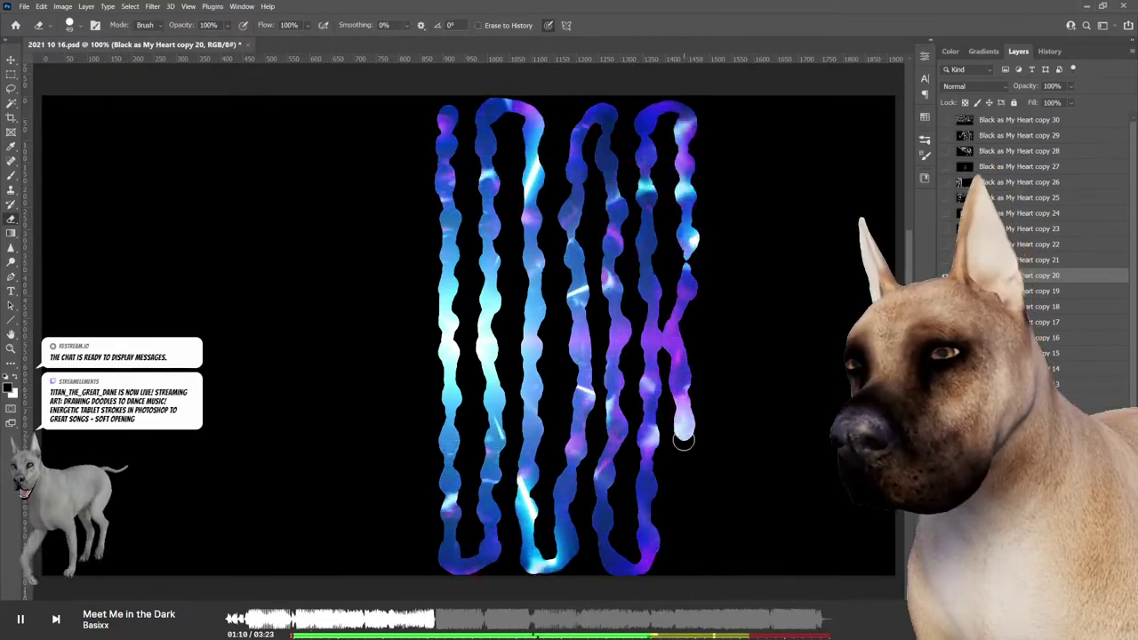
pyautogui.moveTo(689, 478)
pyautogui.mouseDown()
pyautogui.moveTo(685, 521)
pyautogui.moveTo(709, 564)
pyautogui.moveTo(721, 455)
pyautogui.mouseUp()
pyautogui.moveTo(724, 371)
pyautogui.mouseDown()
pyautogui.moveTo(720, 143)
pyautogui.moveTo(737, 111)
pyautogui.moveTo(754, 119)
pyautogui.moveTo(768, 360)
pyautogui.moveTo(754, 435)
pyautogui.moveTo(764, 544)
pyautogui.moveTo(780, 566)
pyautogui.moveTo(796, 486)
pyautogui.mouseUp()
pyautogui.moveTo(797, 439)
pyautogui.mouseDown()
pyautogui.moveTo(793, 122)
pyautogui.moveTo(827, 177)
pyautogui.moveTo(829, 271)
pyautogui.mouseUp()
pyautogui.moveTo(831, 316); pyautogui.dragTo(838, 367)
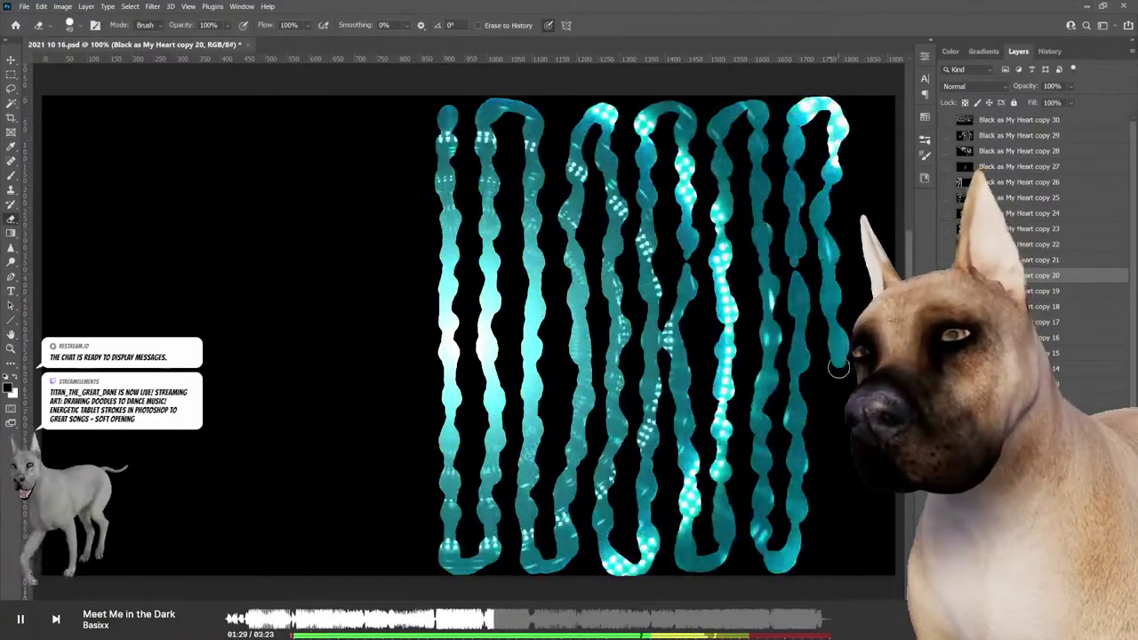
pyautogui.moveTo(833, 413); pyautogui.dragTo(836, 469)
pyautogui.moveTo(819, 525); pyautogui.dragTo(852, 551)
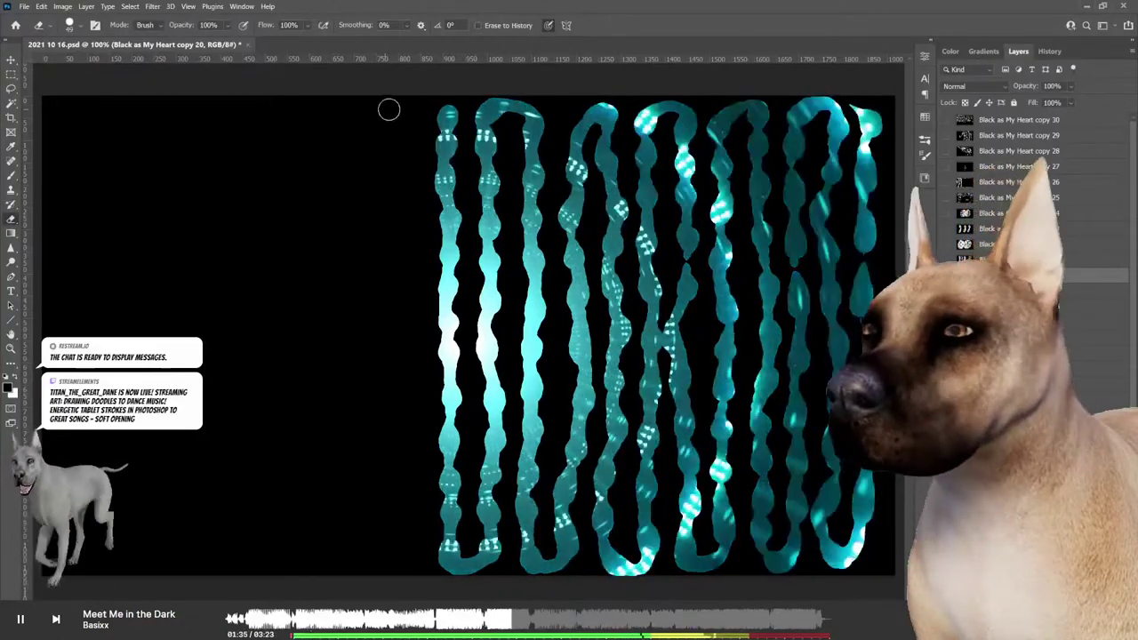
# Step: Brush several more looping vertical columns on the left side of the doodle, reaching the far left
pyautogui.moveTo(384, 117); pyautogui.dragTo(389, 224)
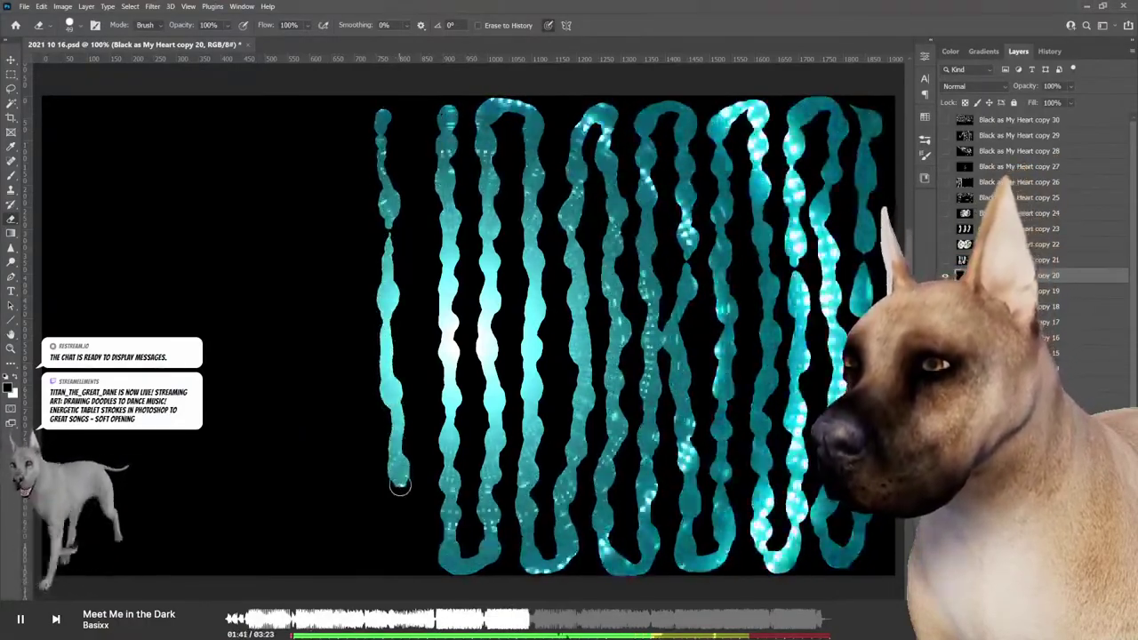
pyautogui.moveTo(351, 544); pyautogui.dragTo(349, 463)
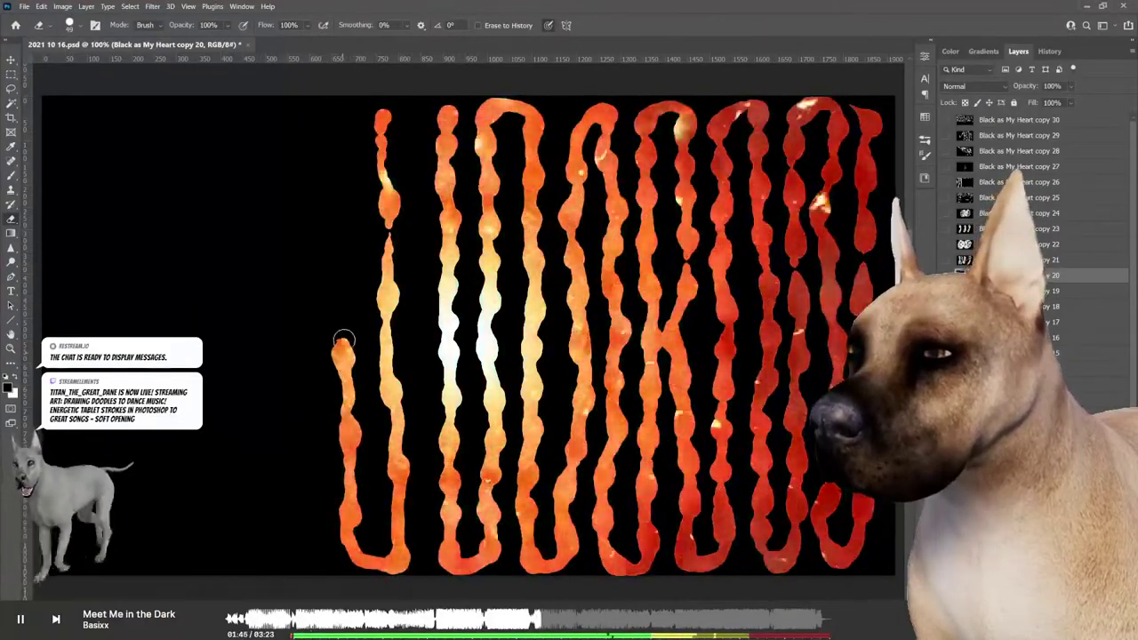
pyautogui.moveTo(344, 339); pyautogui.dragTo(345, 305)
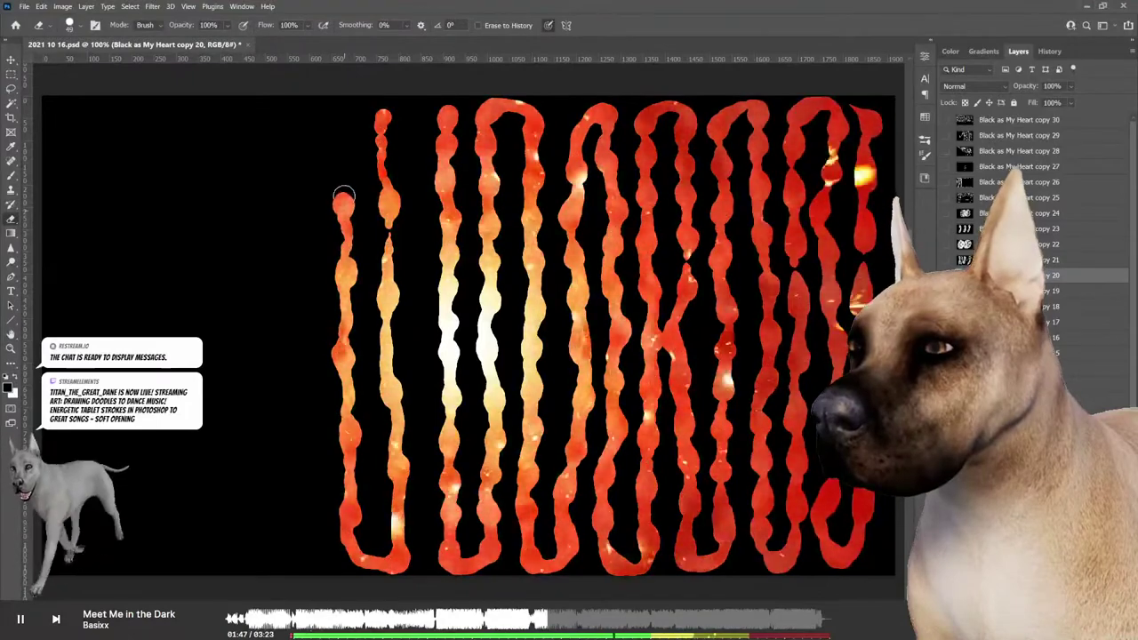
pyautogui.moveTo(343, 195)
pyautogui.mouseDown()
pyautogui.moveTo(346, 139)
pyautogui.moveTo(299, 119)
pyautogui.moveTo(285, 189)
pyautogui.mouseUp()
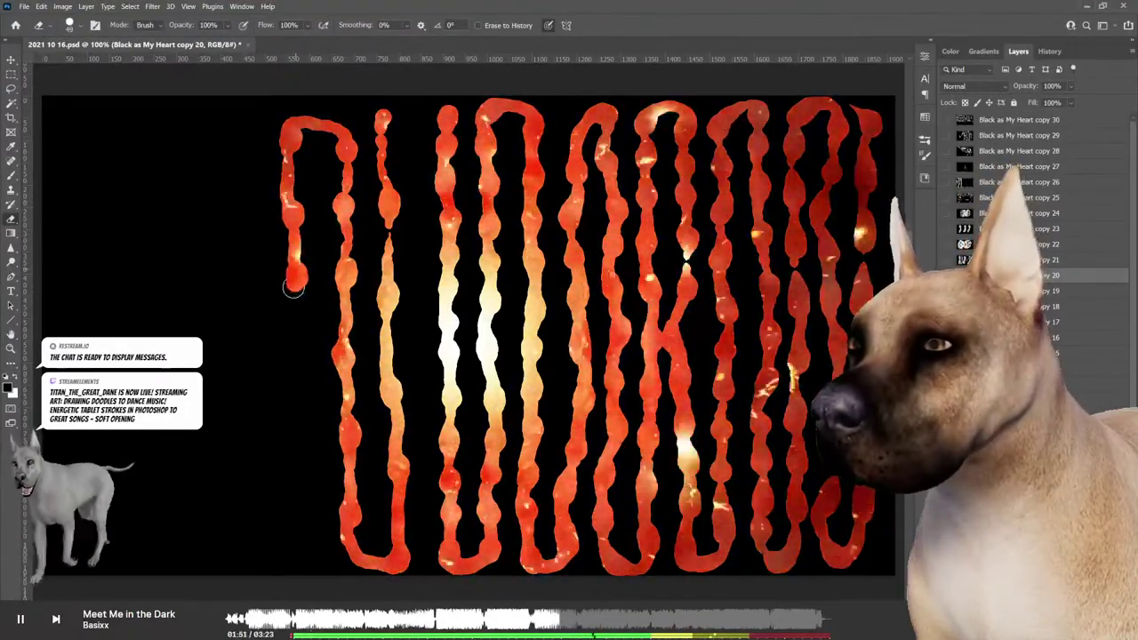
pyautogui.moveTo(298, 401); pyautogui.dragTo(304, 502)
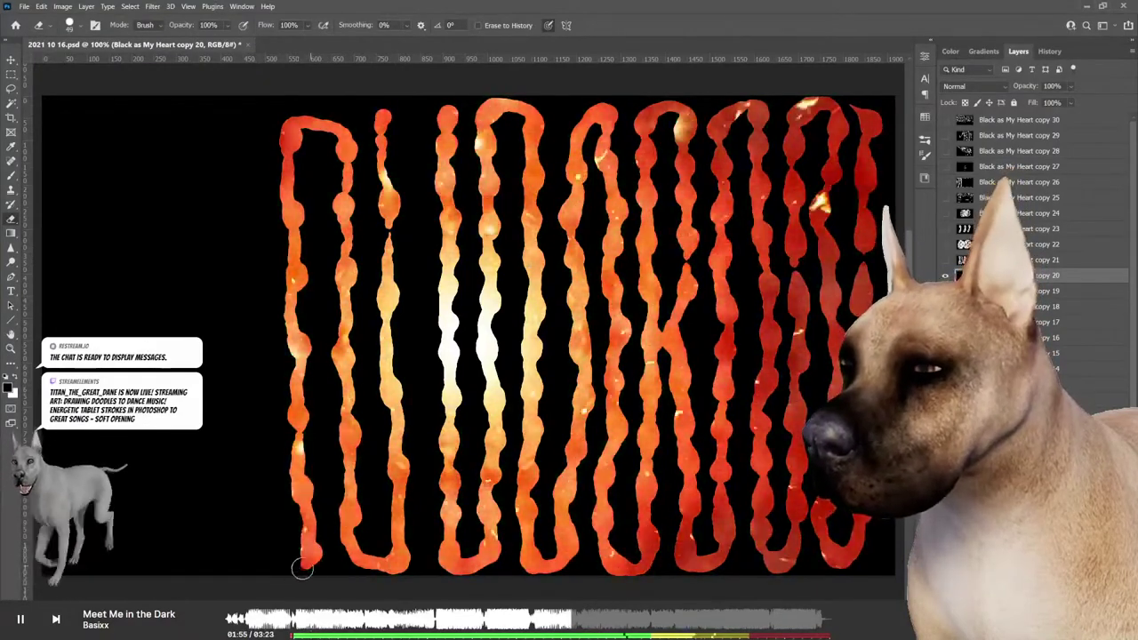
pyautogui.moveTo(303, 569); pyautogui.dragTo(260, 558)
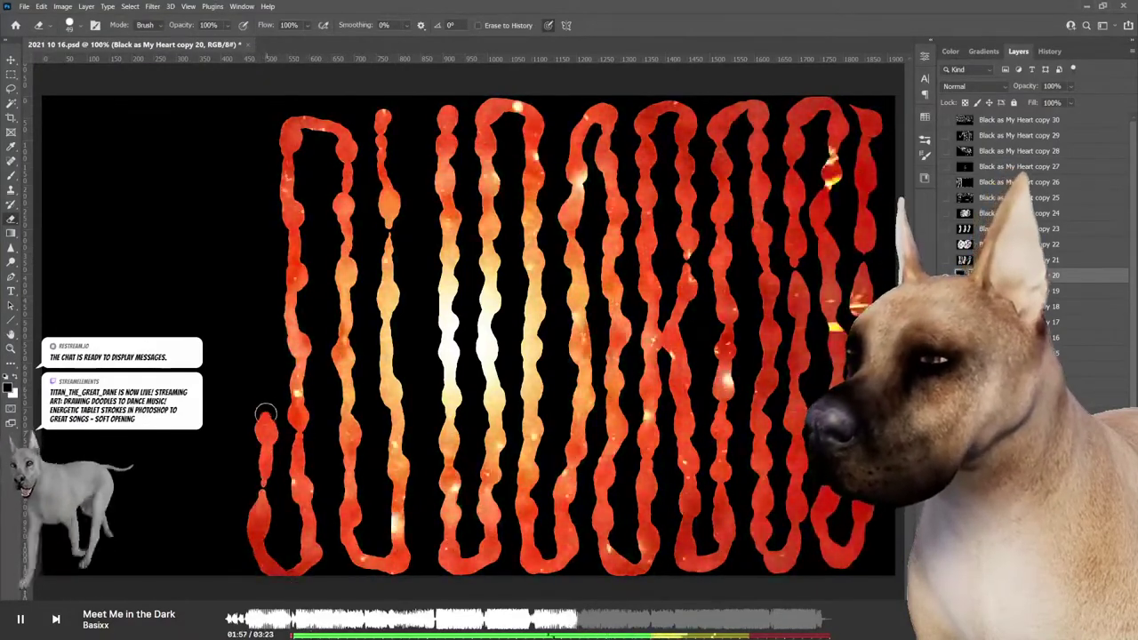
pyautogui.moveTo(266, 413); pyautogui.dragTo(255, 186)
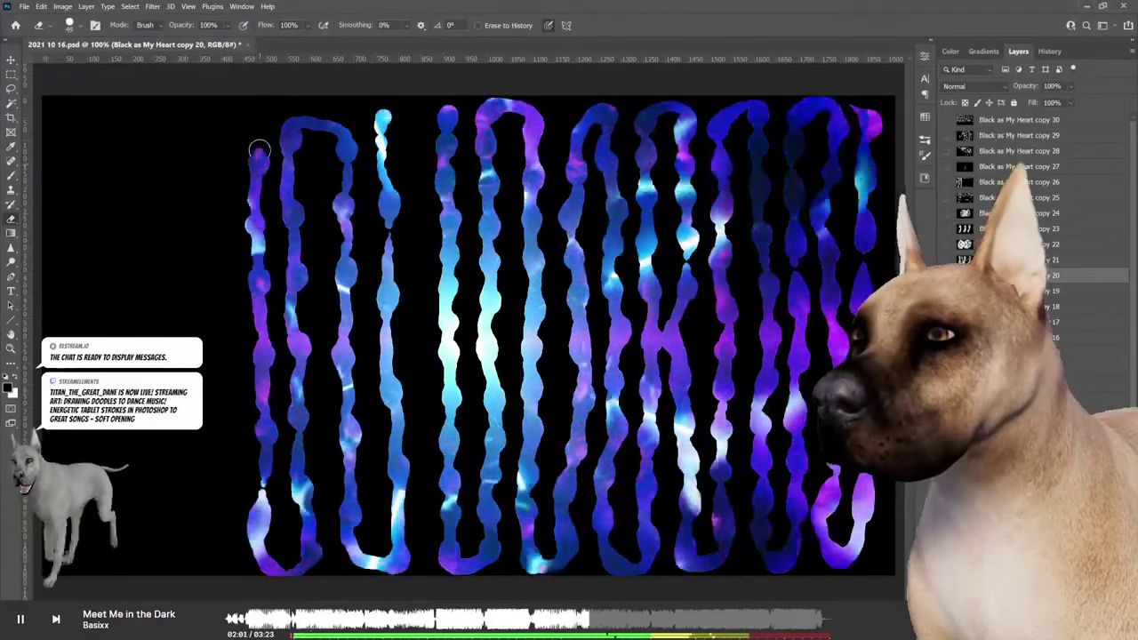
pyautogui.moveTo(231, 108)
pyautogui.mouseDown()
pyautogui.moveTo(203, 127)
pyautogui.moveTo(218, 206)
pyautogui.moveTo(215, 559)
pyautogui.moveTo(188, 551)
pyautogui.moveTo(174, 135)
pyautogui.mouseUp()
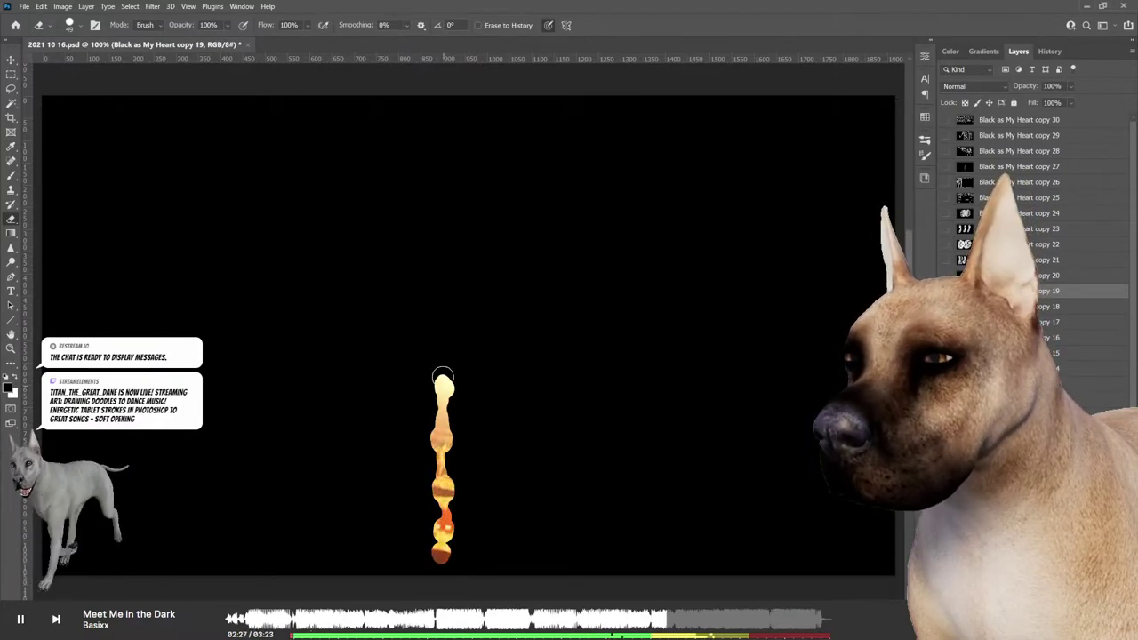
# Step: Paint the first three looping vertical columns in the centre of layer copy 19
pyautogui.moveTo(448, 321); pyautogui.dragTo(448, 265)
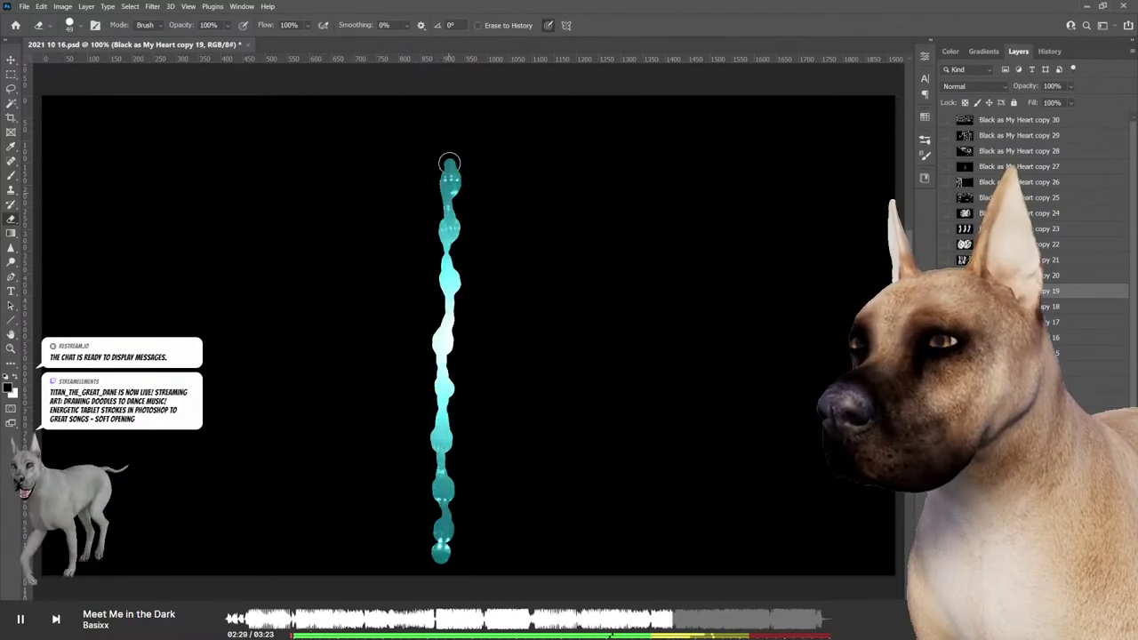
pyautogui.moveTo(481, 160)
pyautogui.mouseDown()
pyautogui.moveTo(495, 228)
pyautogui.moveTo(493, 317)
pyautogui.mouseUp()
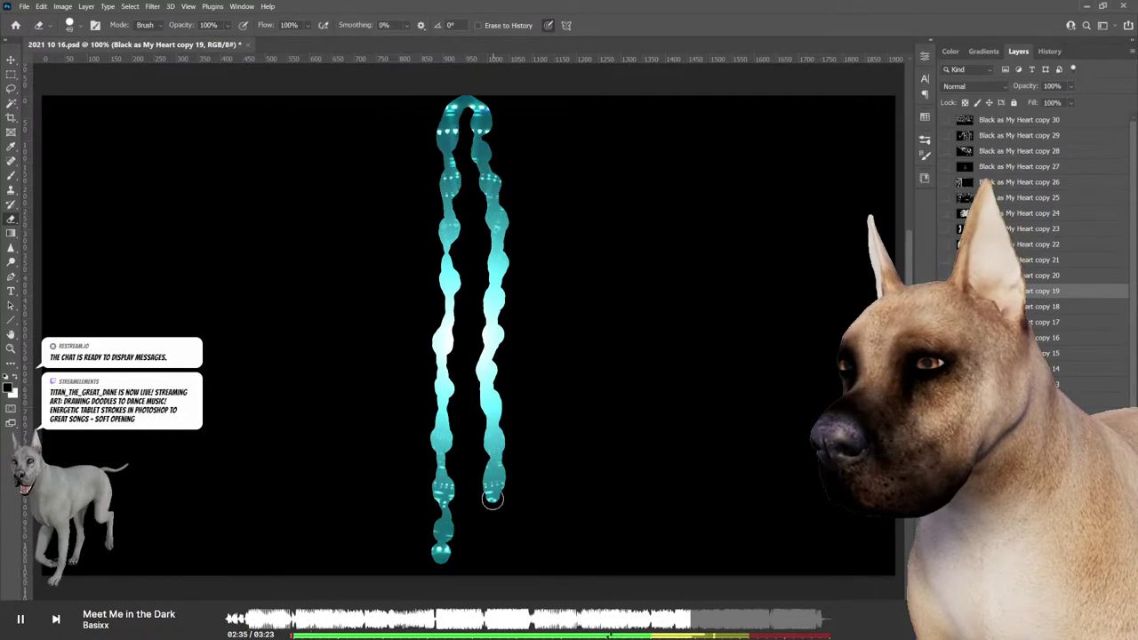
pyautogui.moveTo(492, 533)
pyautogui.mouseDown()
pyautogui.moveTo(515, 559)
pyautogui.moveTo(536, 526)
pyautogui.moveTo(543, 112)
pyautogui.moveTo(560, 114)
pyautogui.moveTo(575, 150)
pyautogui.mouseUp()
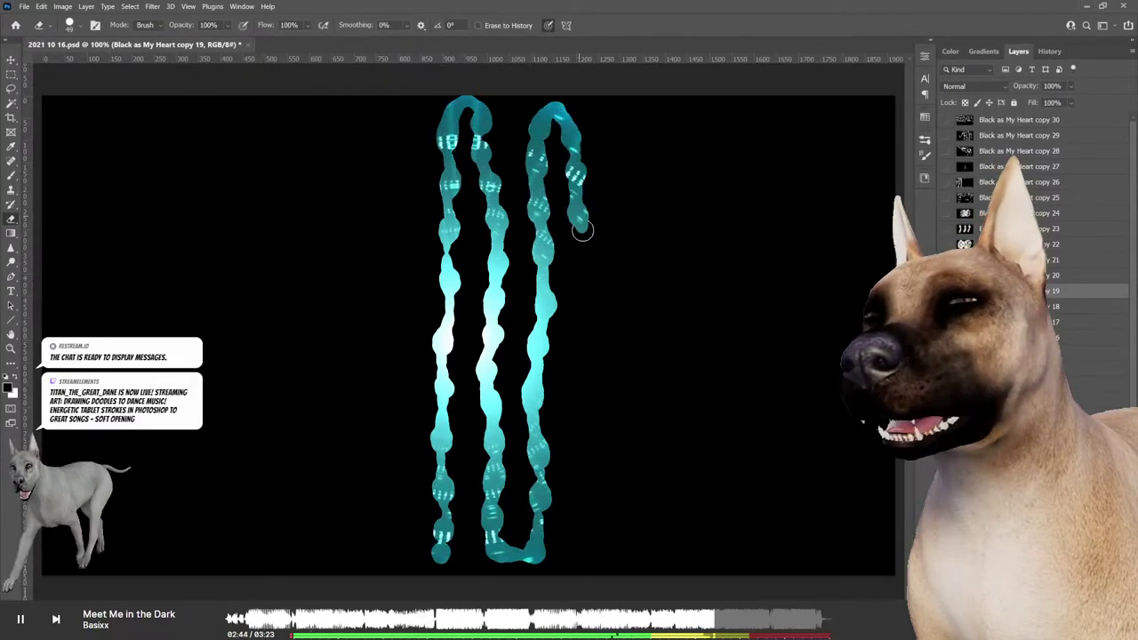
pyautogui.moveTo(582, 231); pyautogui.dragTo(579, 259)
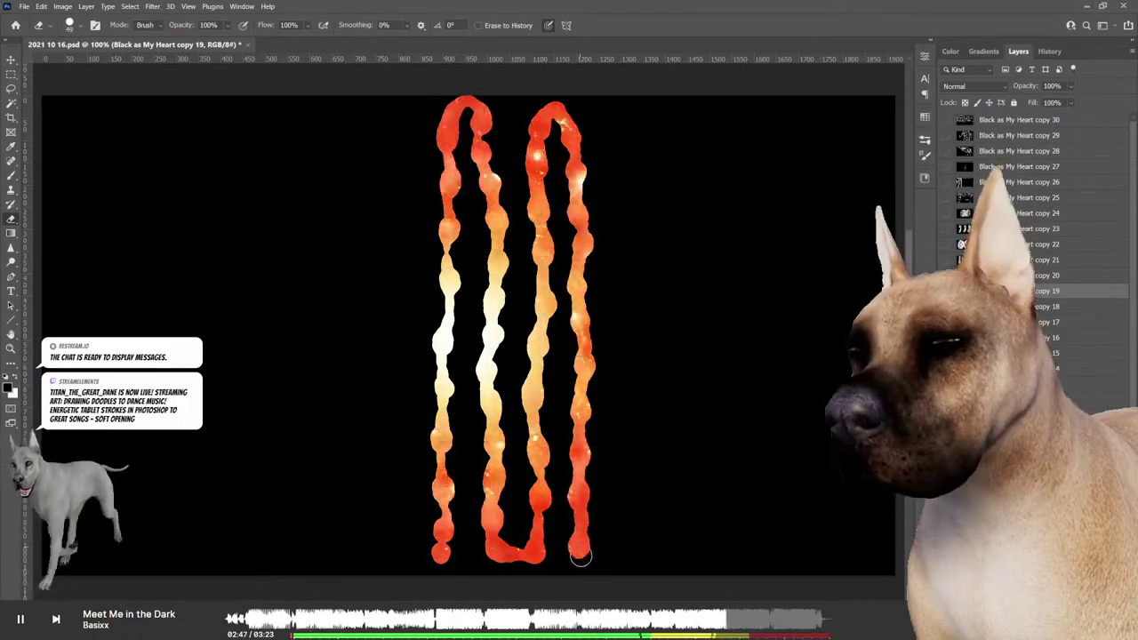
pyautogui.moveTo(579, 556); pyautogui.dragTo(618, 523)
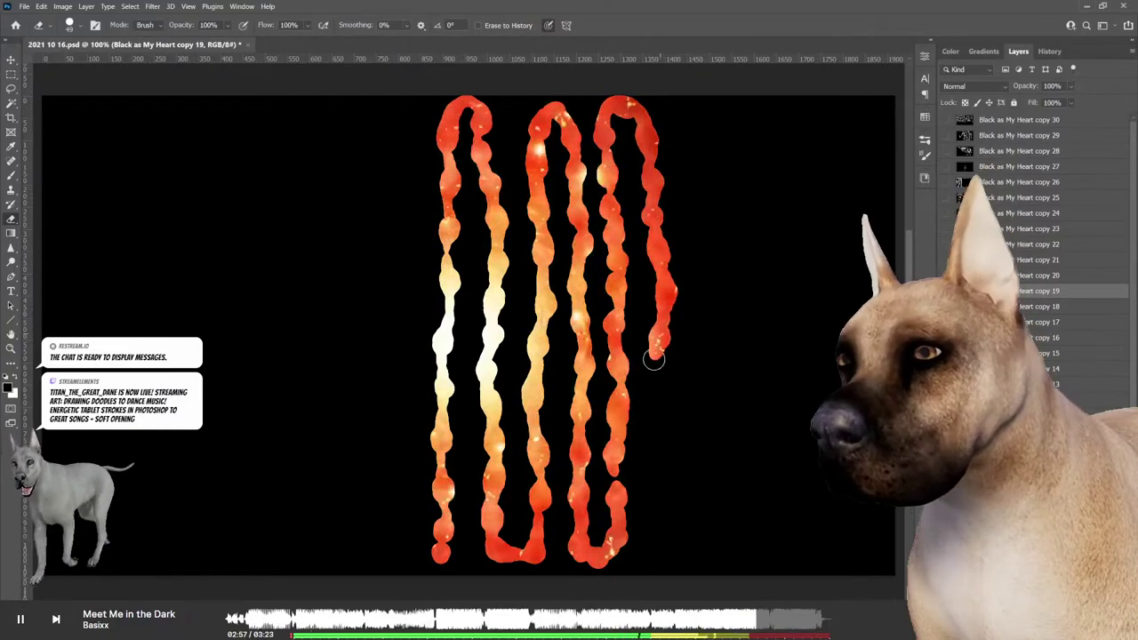
# Step: Add the right-hand columns and a top hook, then hide copy 19 and select copy 18
pyautogui.moveTo(653, 358); pyautogui.dragTo(656, 399)
pyautogui.moveTo(655, 437)
pyautogui.mouseDown()
pyautogui.moveTo(656, 520)
pyautogui.moveTo(690, 560)
pyautogui.moveTo(692, 415)
pyautogui.mouseUp()
pyautogui.moveTo(704, 315); pyautogui.dragTo(698, 279)
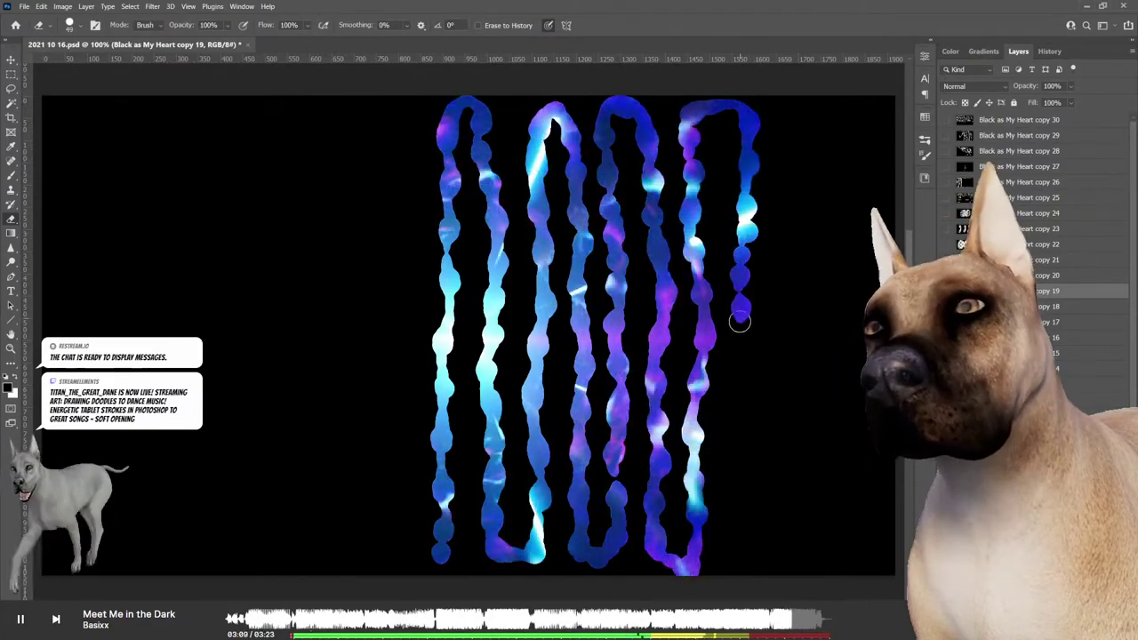
pyautogui.moveTo(737, 421)
pyautogui.mouseDown()
pyautogui.moveTo(738, 553)
pyautogui.moveTo(751, 563)
pyautogui.moveTo(767, 526)
pyautogui.moveTo(774, 117)
pyautogui.moveTo(803, 101)
pyautogui.moveTo(831, 214)
pyautogui.mouseUp()
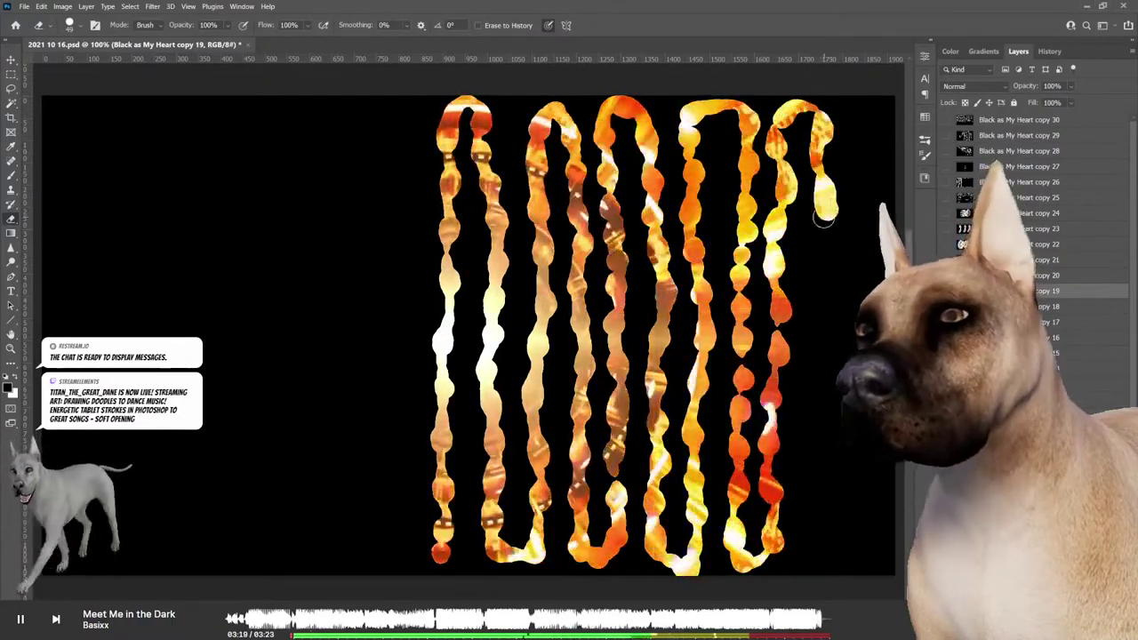
pyautogui.moveTo(147, 284)
pyautogui.mouseDown()
pyautogui.moveTo(355, 152)
pyautogui.moveTo(429, 57)
pyautogui.mouseUp()
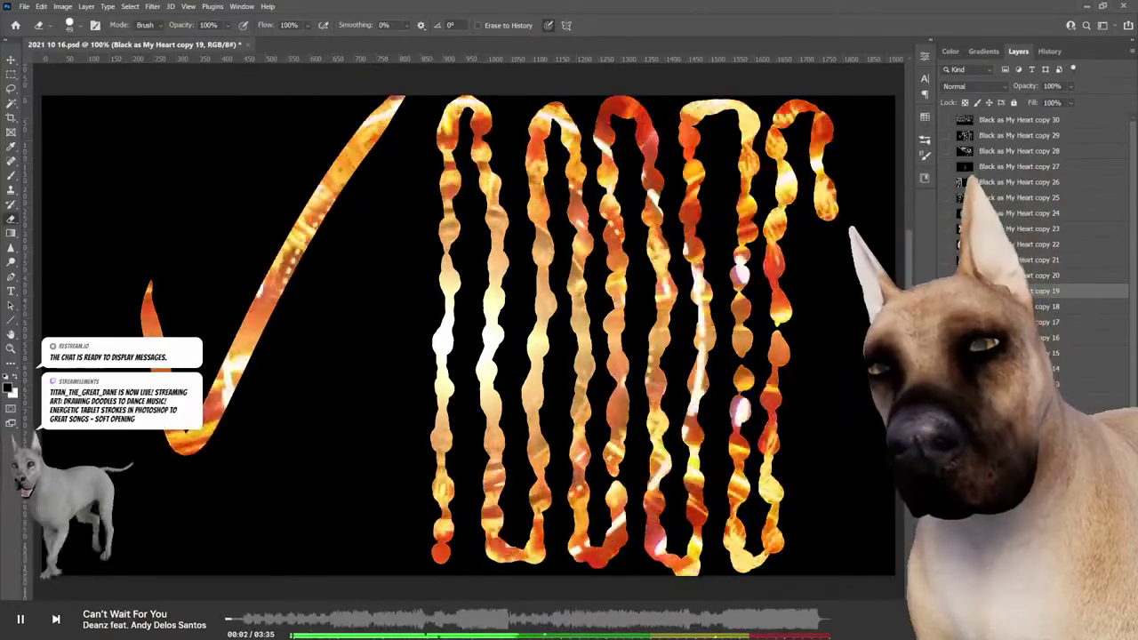
pyautogui.hotkey('alt', '[')
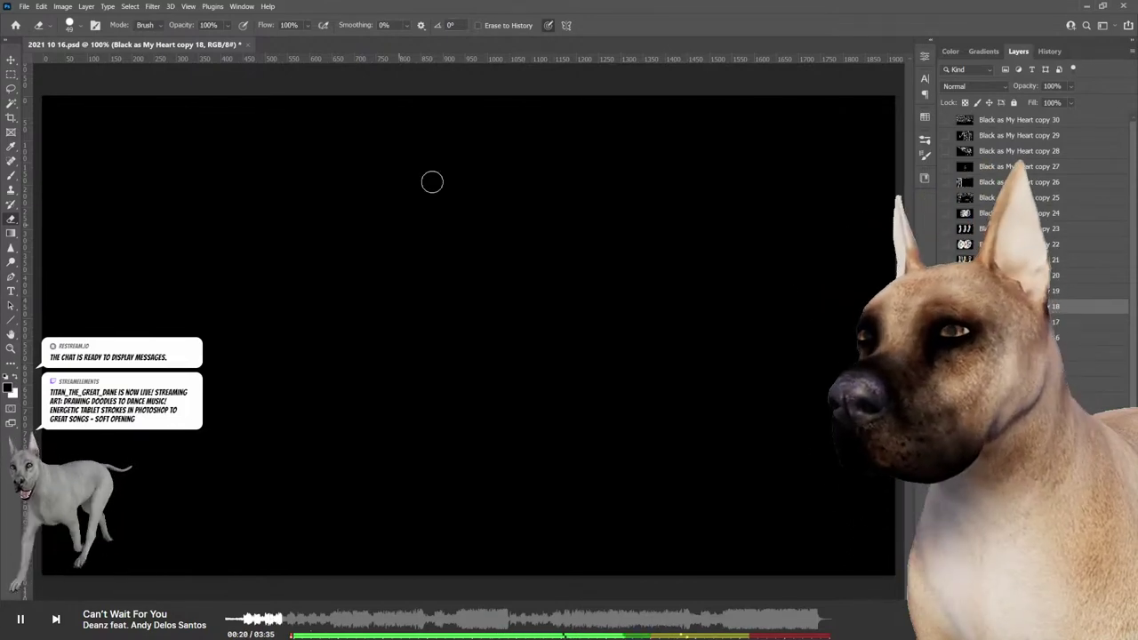
# Step: Shrink the brush well below 49 px and hide the monster drawing, leaving an empty black canvas
pyautogui.rightClick(479, 123)
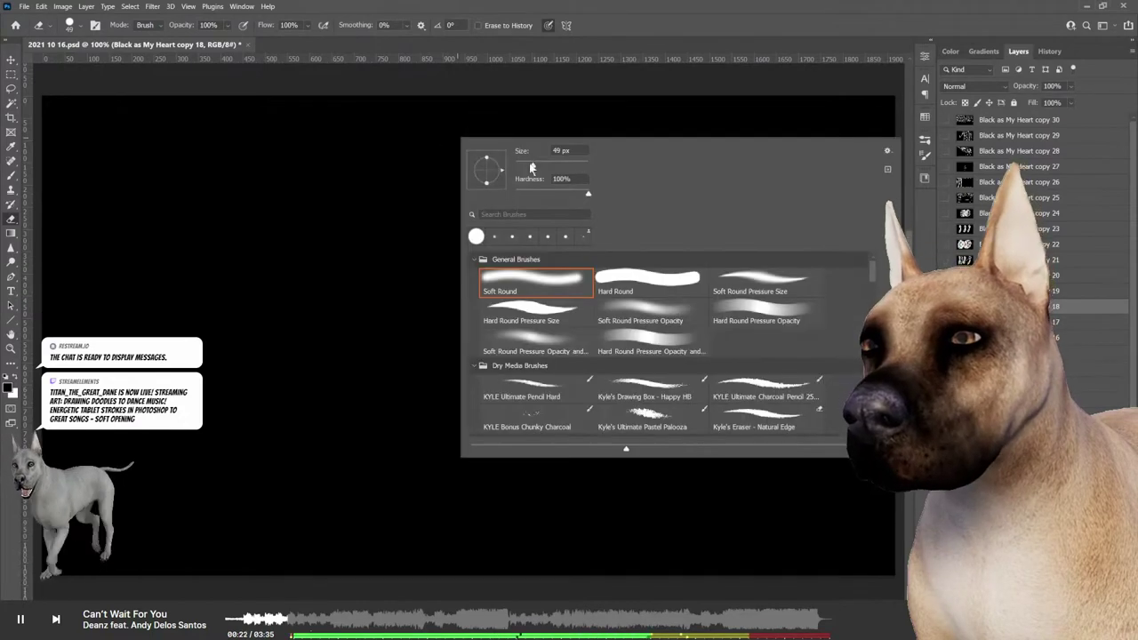
pyautogui.moveTo(532, 166); pyautogui.dragTo(519, 169)
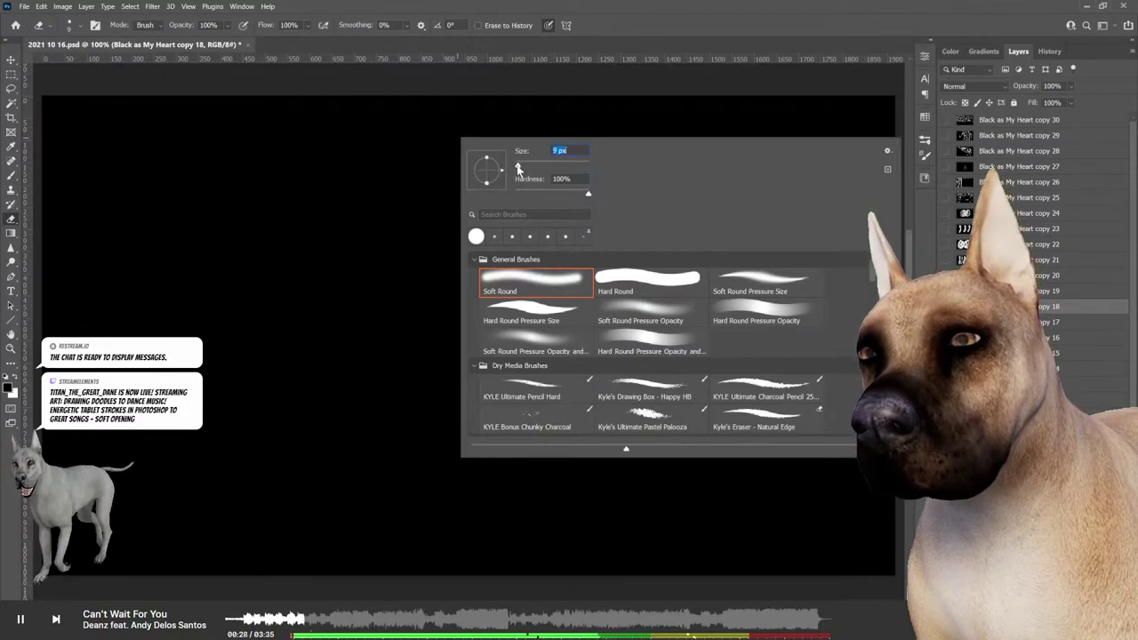
pyautogui.click(475, 78)
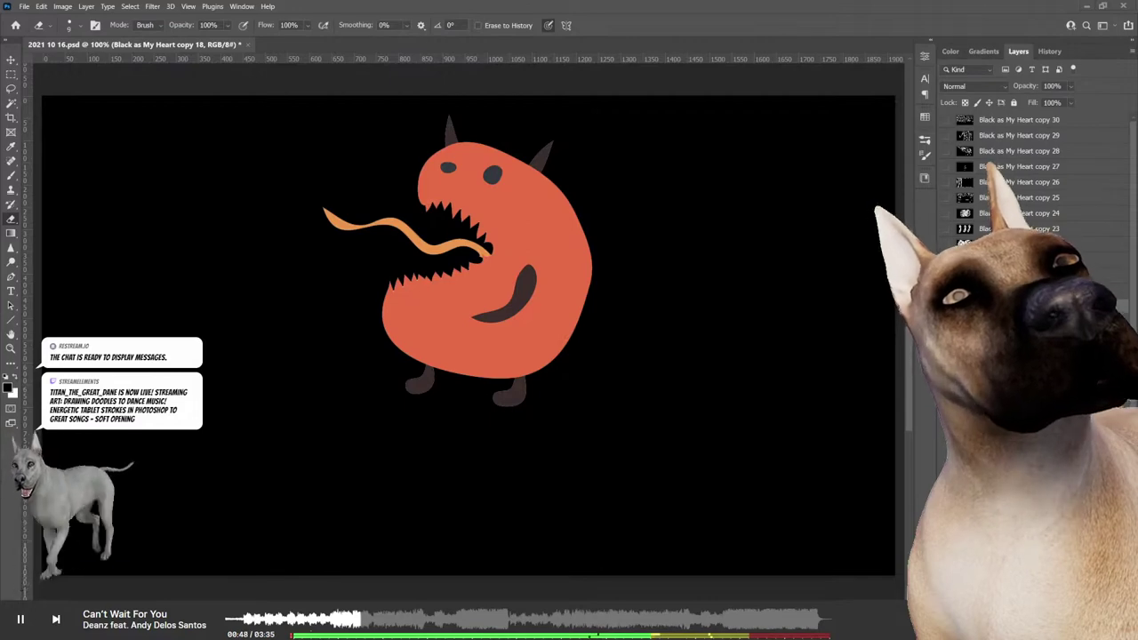
pyautogui.press('Delete')
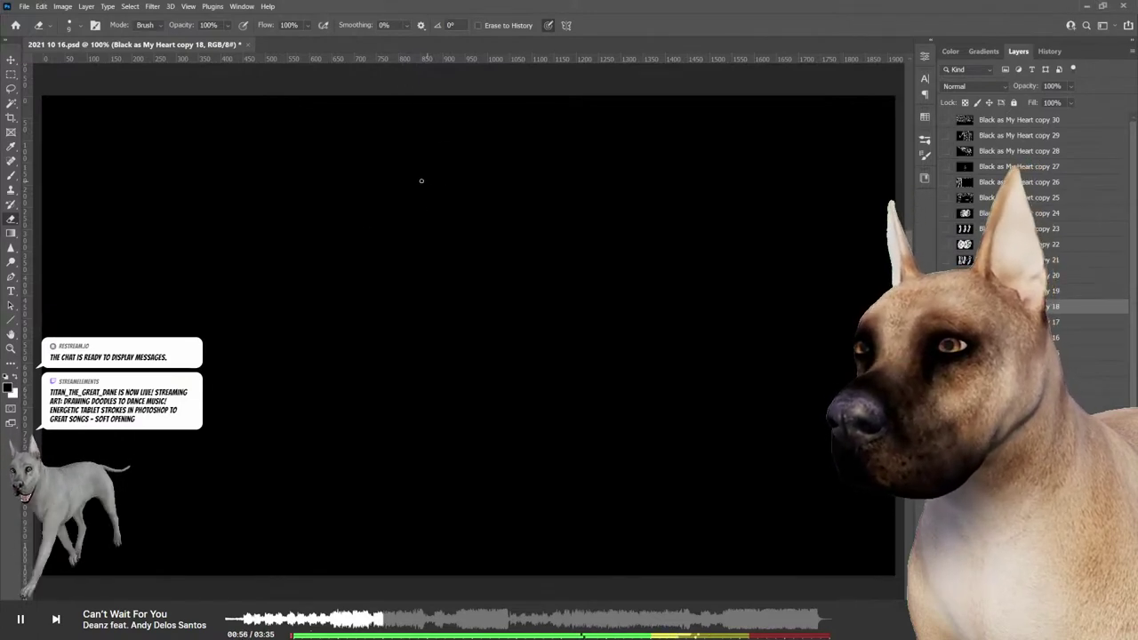
# Step: Finish the middle monster head with body outline, toothy mouth, eye, two legs and top strokes
pyautogui.moveTo(422, 180)
pyautogui.mouseDown()
pyautogui.moveTo(508, 160)
pyautogui.moveTo(579, 303)
pyautogui.moveTo(432, 399)
pyautogui.moveTo(409, 334)
pyautogui.mouseUp()
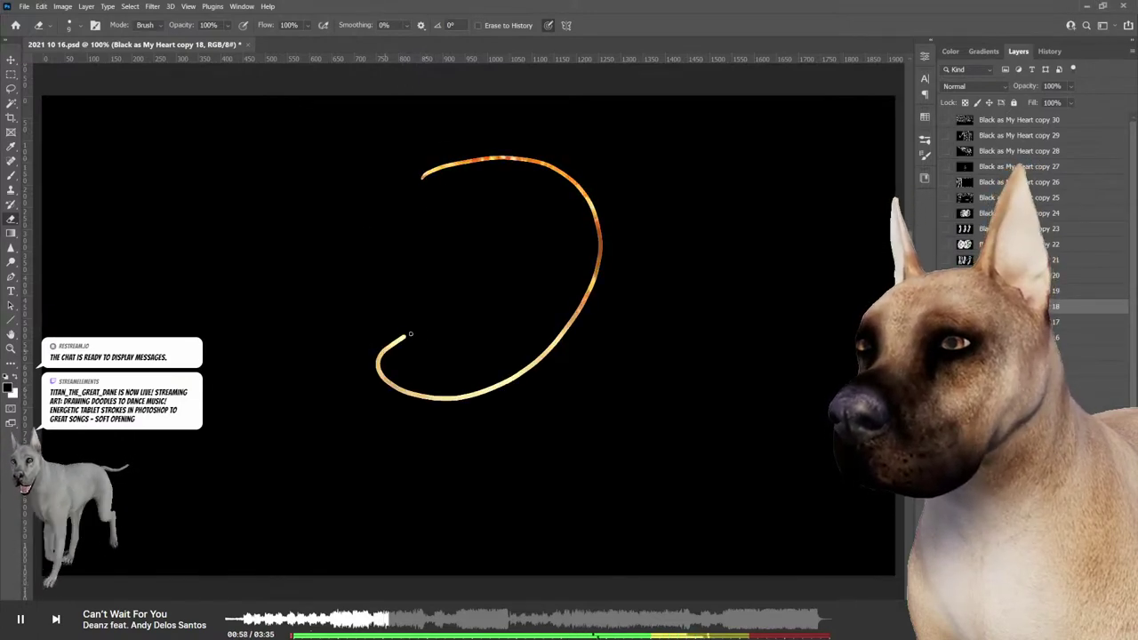
pyautogui.moveTo(455, 300)
pyautogui.mouseDown()
pyautogui.moveTo(492, 291)
pyautogui.moveTo(523, 224)
pyautogui.moveTo(444, 226)
pyautogui.moveTo(427, 169)
pyautogui.moveTo(436, 187)
pyautogui.mouseUp()
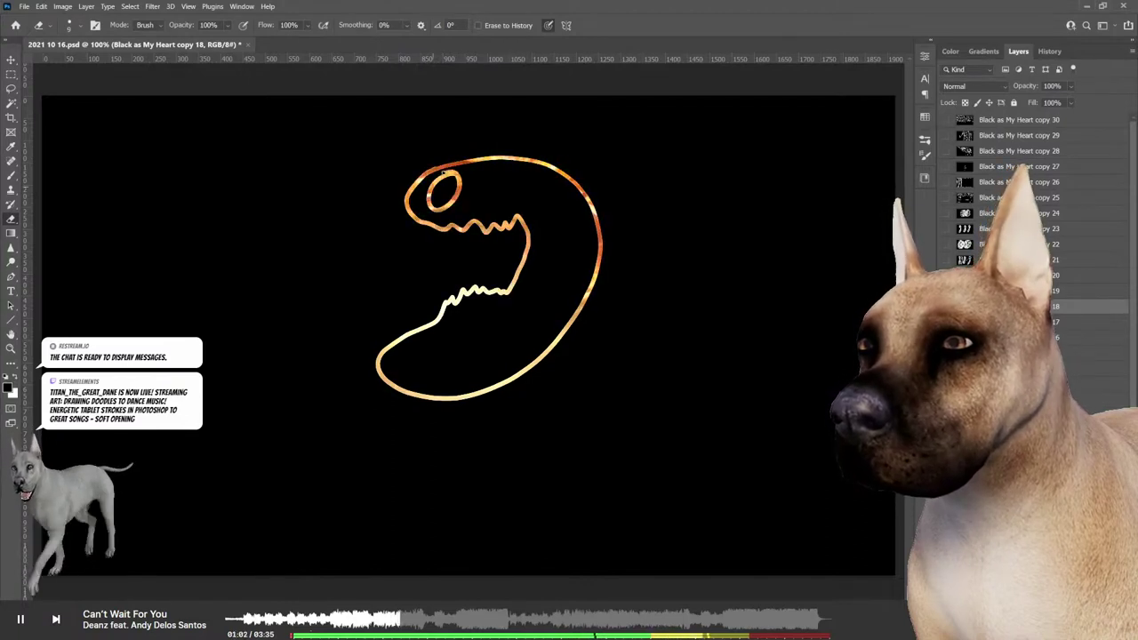
pyautogui.moveTo(425, 393); pyautogui.dragTo(370, 453)
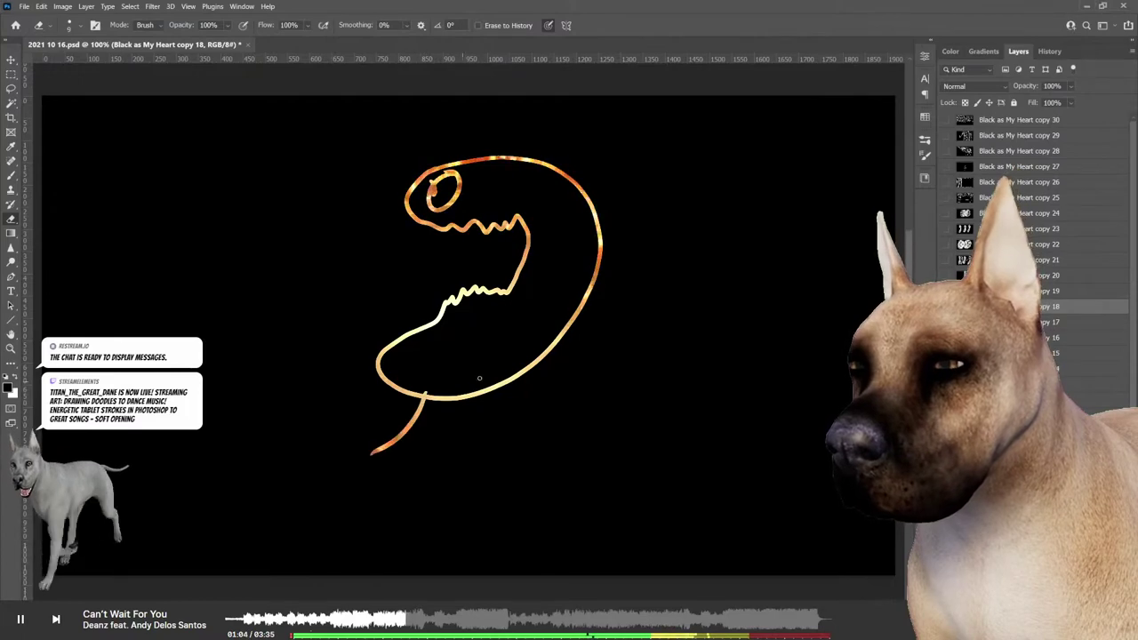
pyautogui.moveTo(480, 387); pyautogui.dragTo(443, 468)
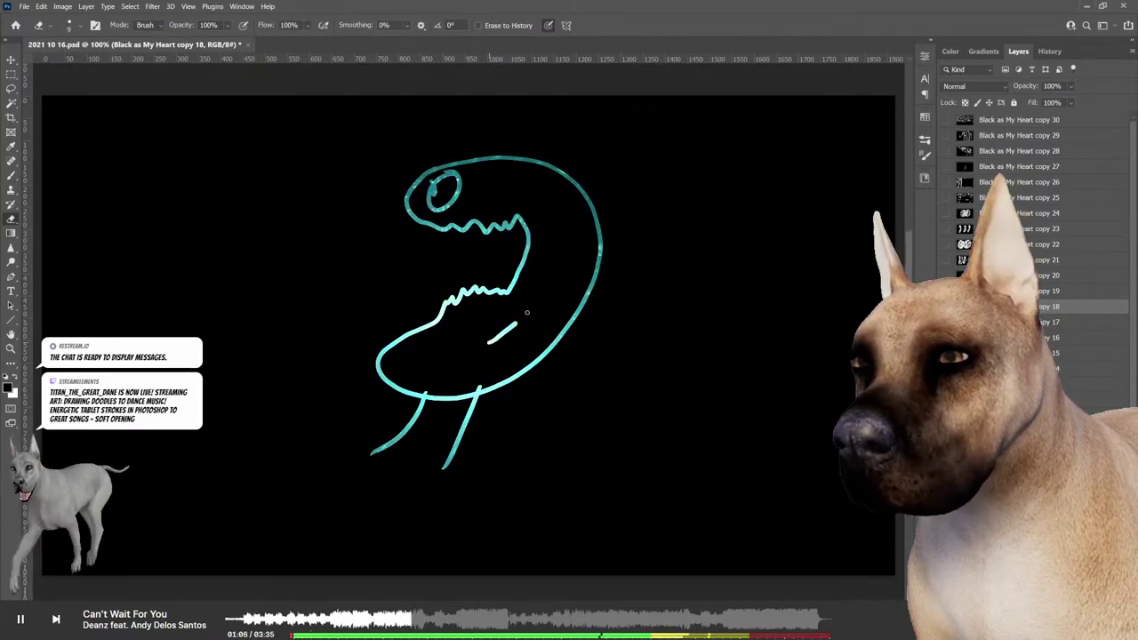
pyautogui.moveTo(527, 312); pyautogui.dragTo(542, 287)
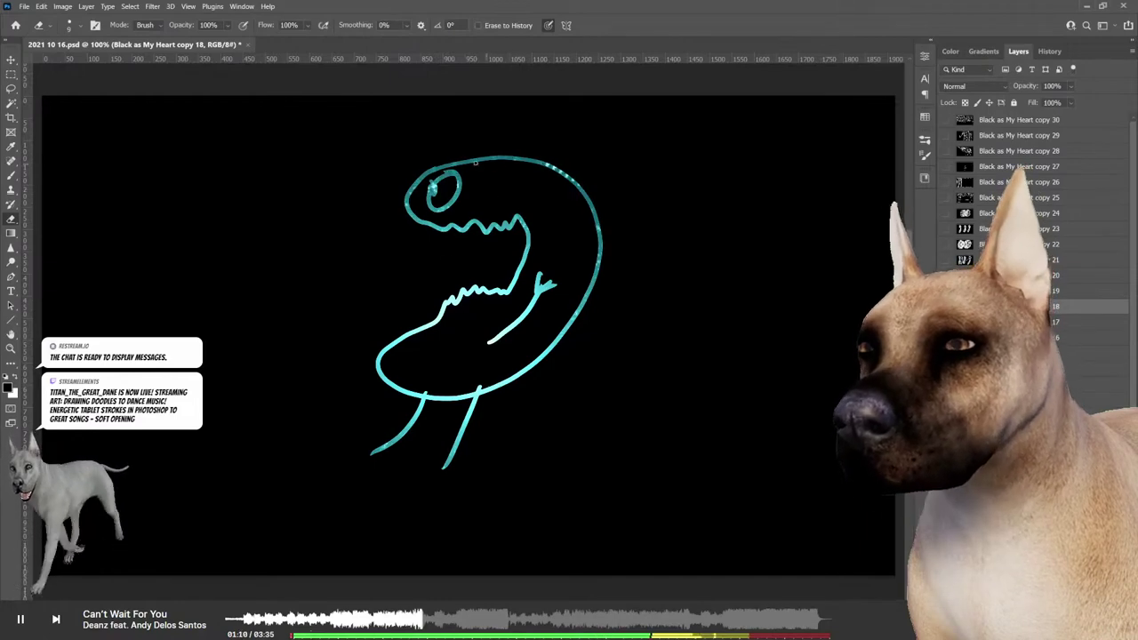
pyautogui.moveTo(516, 158); pyautogui.dragTo(460, 153)
pyautogui.moveTo(562, 173); pyautogui.dragTo(602, 303)
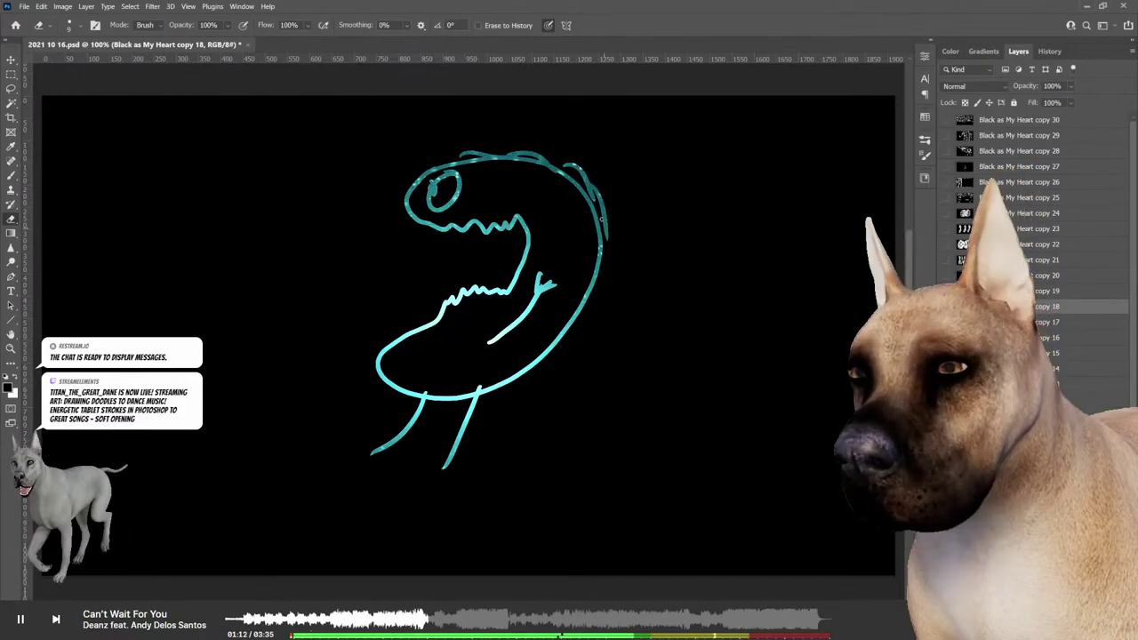
pyautogui.moveTo(441, 149)
pyautogui.mouseDown()
pyautogui.moveTo(591, 196)
pyautogui.moveTo(534, 160)
pyautogui.mouseUp()
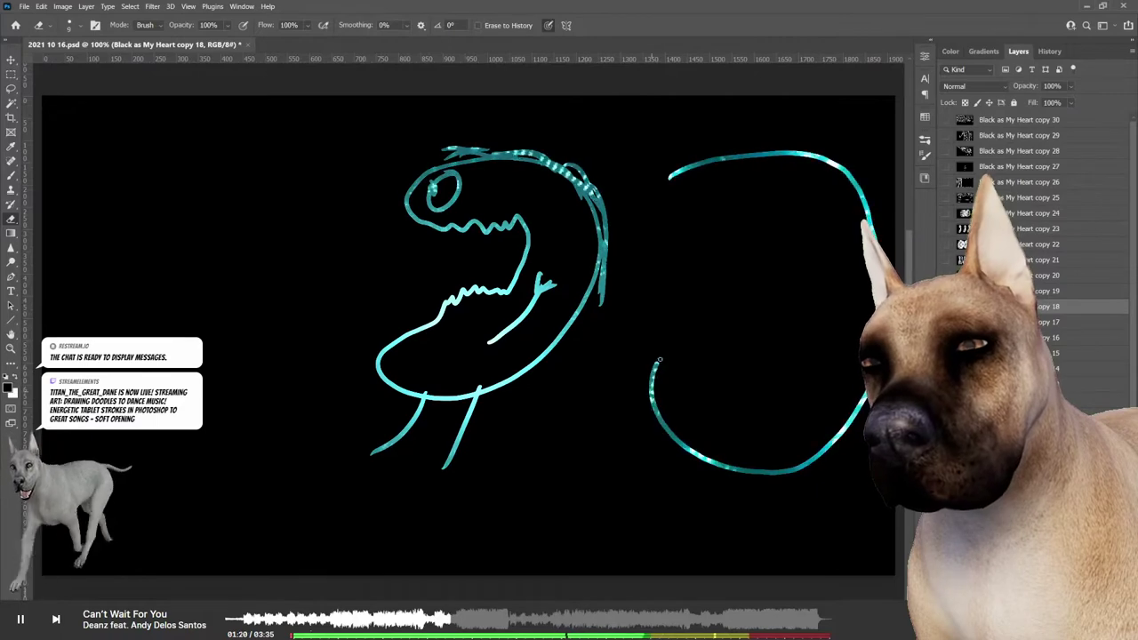
# Step: Draw a right-hand monster head with zigzag teeth, an eye, wavy tongue, legs and an arm
pyautogui.moveTo(766, 334); pyautogui.dragTo(791, 329)
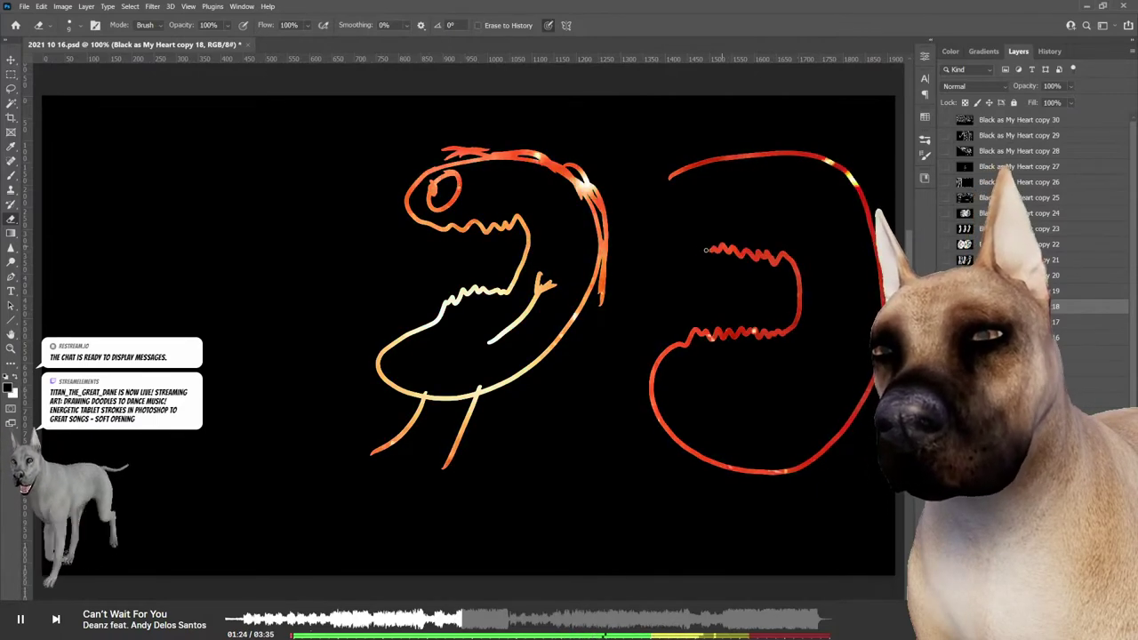
pyautogui.moveTo(713, 185); pyautogui.dragTo(701, 207)
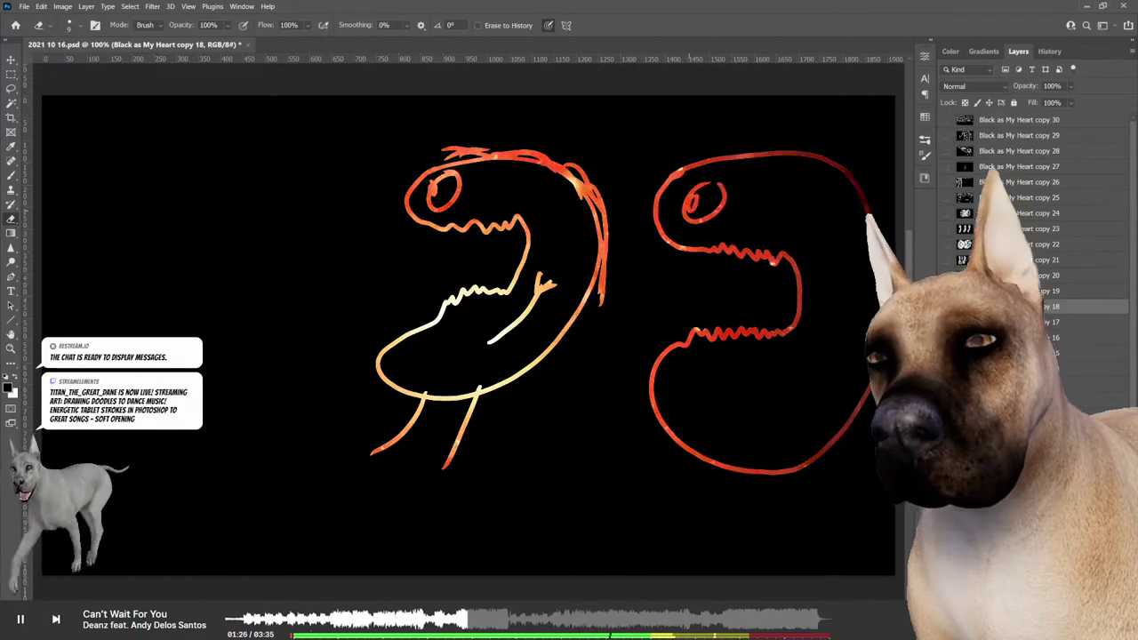
pyautogui.moveTo(752, 286); pyautogui.dragTo(633, 286)
pyautogui.moveTo(616, 531); pyautogui.dragTo(724, 418)
pyautogui.moveTo(658, 561); pyautogui.dragTo(749, 449)
pyautogui.moveTo(820, 372); pyautogui.dragTo(864, 287)
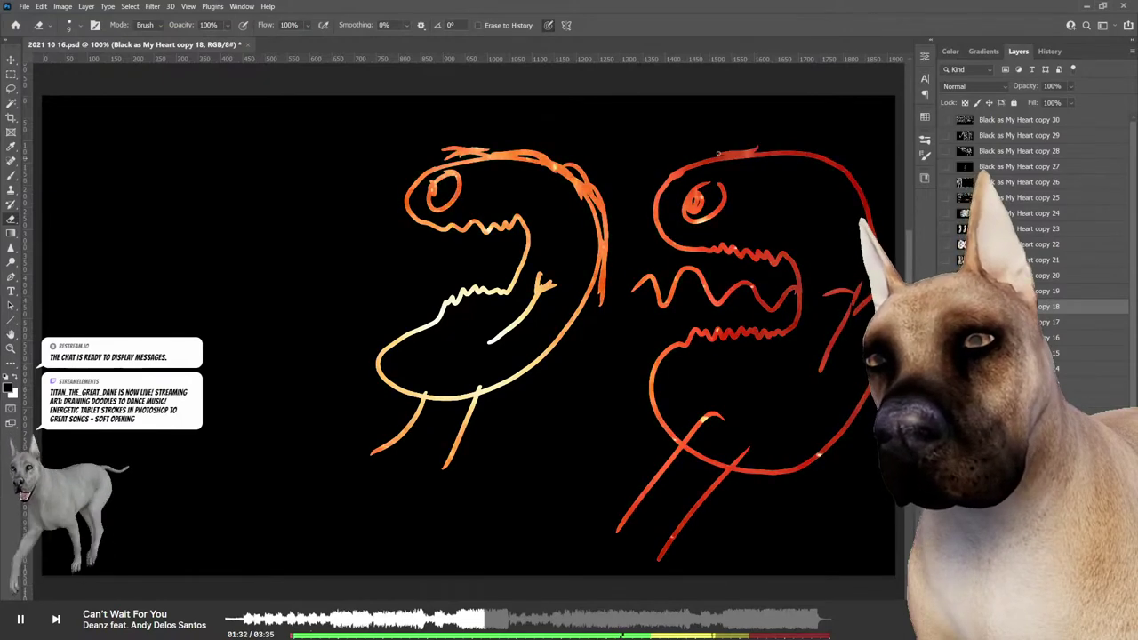
pyautogui.moveTo(719, 152); pyautogui.dragTo(791, 144)
pyautogui.moveTo(868, 199); pyautogui.dragTo(884, 258)
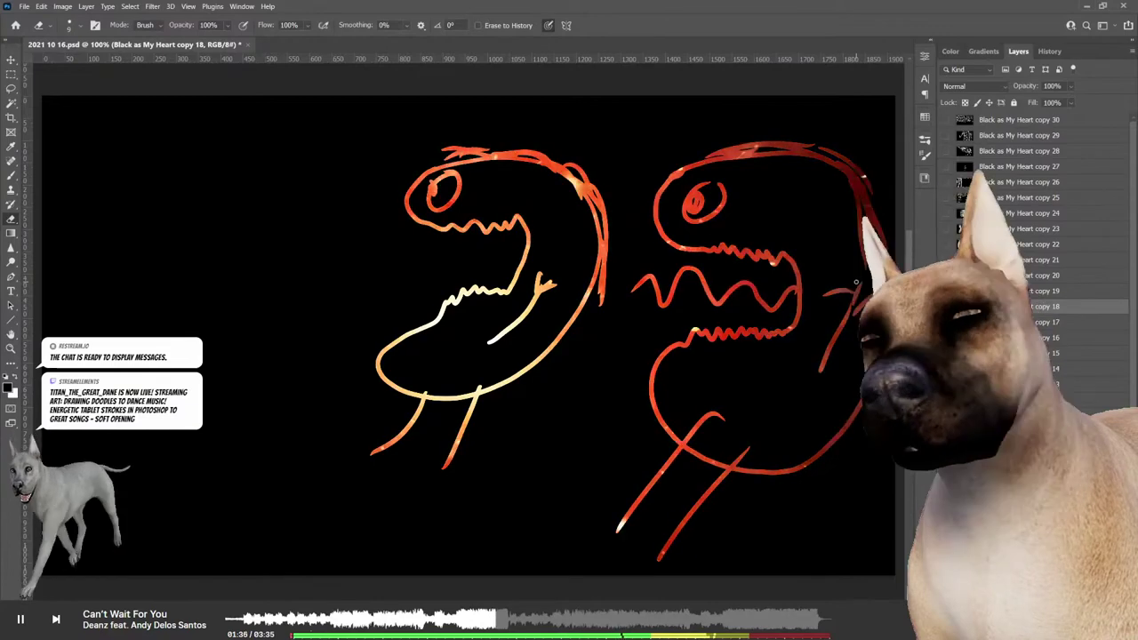
# Step: Draw a left-hand monster head with upper teeth, wavy tongue, legs, an arm and hair
pyautogui.moveTo(107, 210)
pyautogui.mouseDown()
pyautogui.moveTo(263, 130)
pyautogui.moveTo(96, 434)
pyautogui.mouseUp()
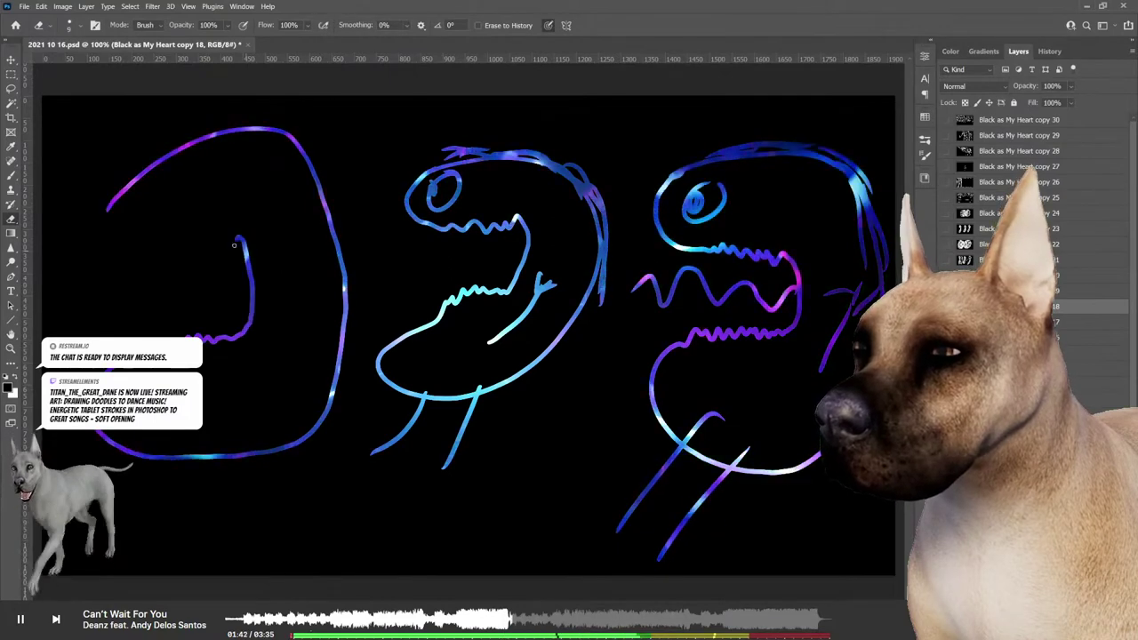
pyautogui.moveTo(235, 245)
pyautogui.mouseDown()
pyautogui.moveTo(102, 209)
pyautogui.moveTo(157, 200)
pyautogui.mouseUp()
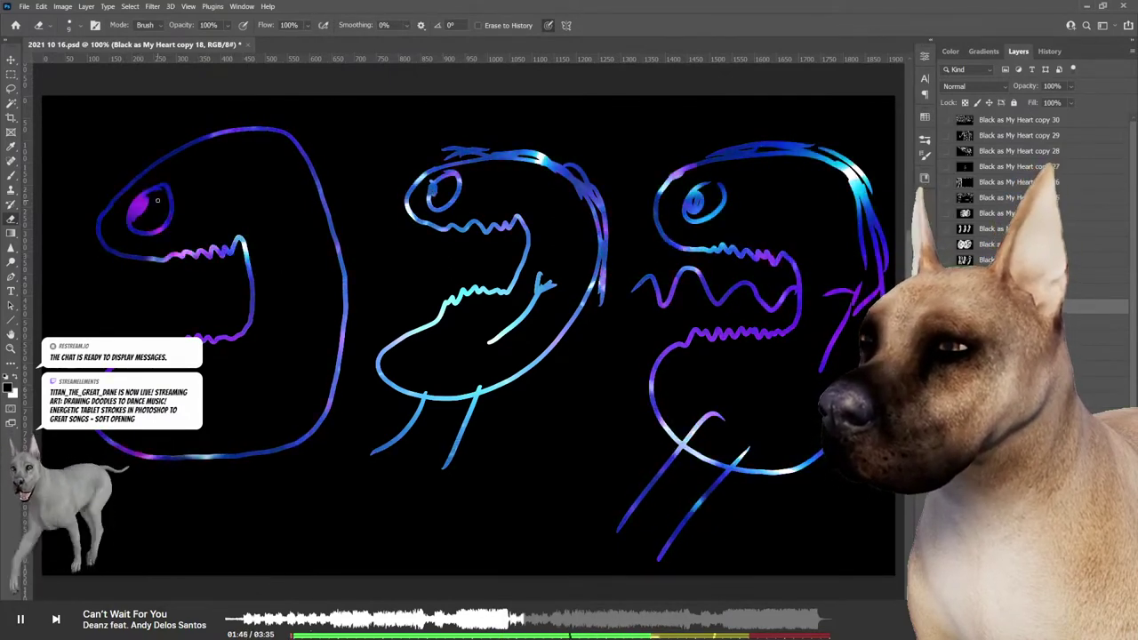
pyautogui.moveTo(249, 266); pyautogui.dragTo(64, 289)
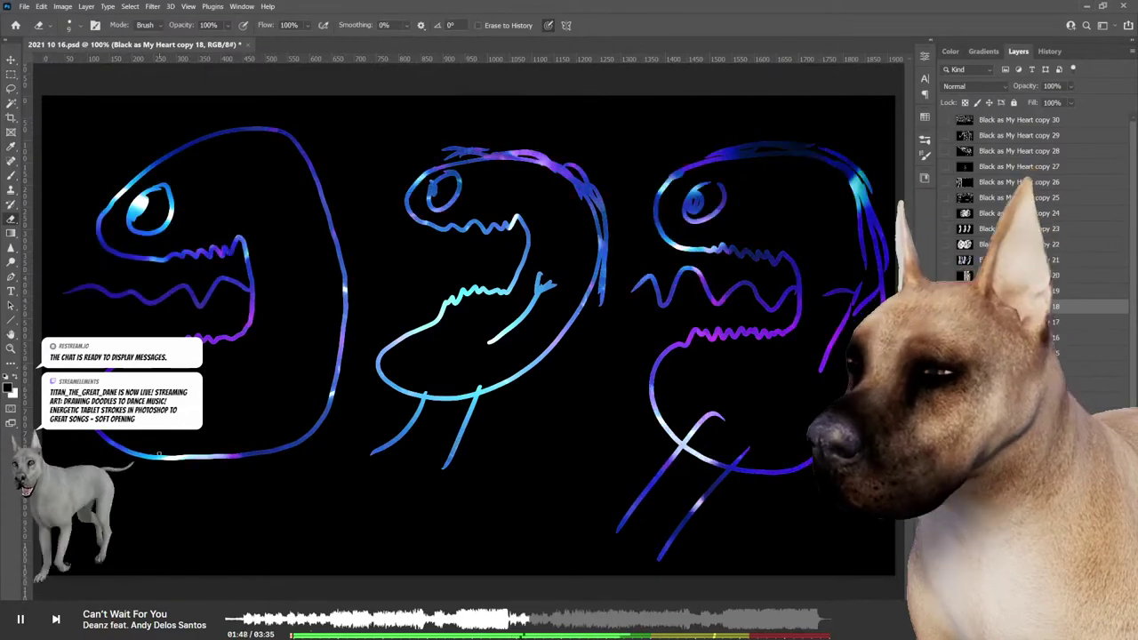
pyautogui.moveTo(188, 437); pyautogui.dragTo(153, 559)
pyautogui.moveTo(267, 377)
pyautogui.mouseDown()
pyautogui.moveTo(304, 280)
pyautogui.moveTo(340, 266)
pyautogui.mouseUp()
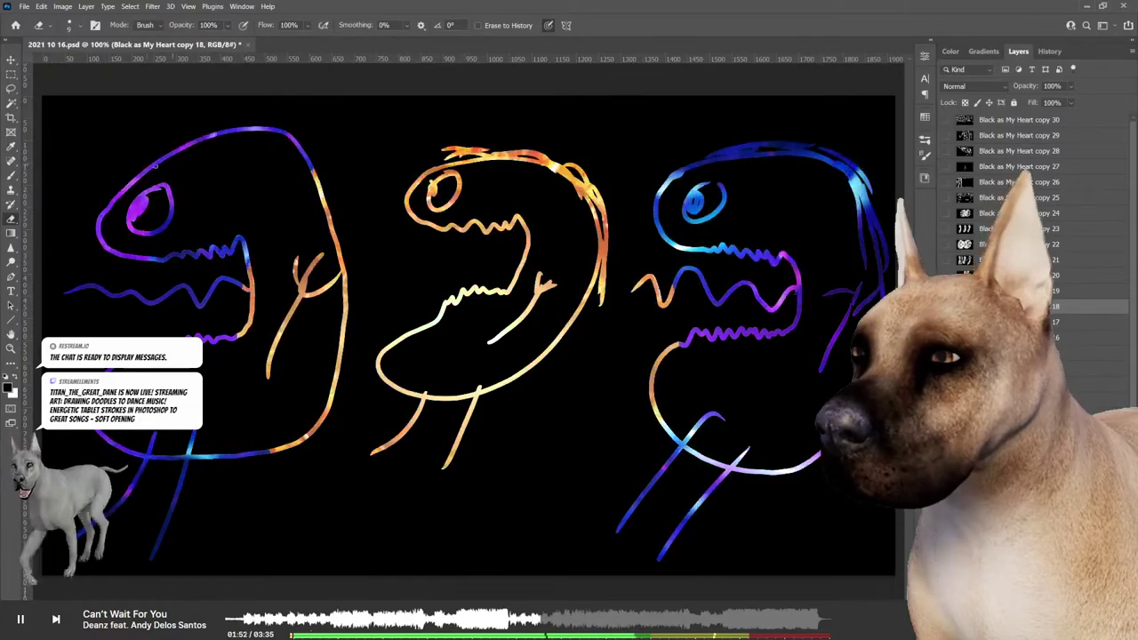
pyautogui.moveTo(124, 176)
pyautogui.mouseDown()
pyautogui.moveTo(333, 153)
pyautogui.moveTo(386, 227)
pyautogui.mouseUp()
pyautogui.moveTo(306, 142); pyautogui.dragTo(360, 218)
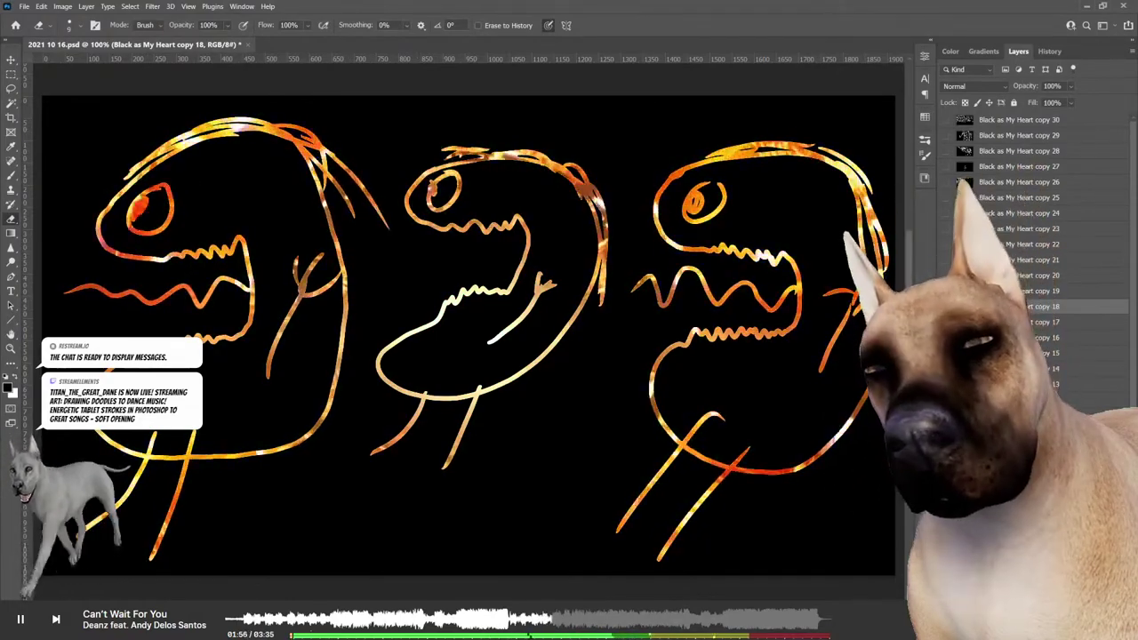
# Step: On layer copy 17, draw a new head outline with upper teeth, an eye and a leg
pyautogui.hotkey('alt', '[')
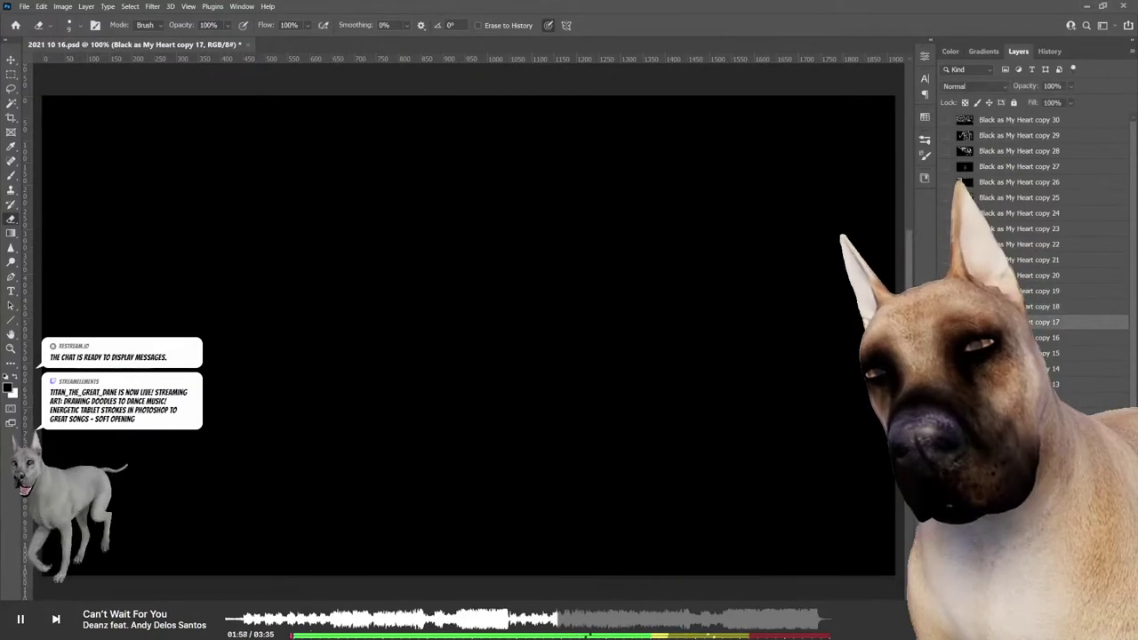
pyautogui.moveTo(331, 171)
pyautogui.mouseDown()
pyautogui.moveTo(666, 279)
pyautogui.moveTo(354, 473)
pyautogui.moveTo(376, 347)
pyautogui.moveTo(478, 330)
pyautogui.moveTo(527, 272)
pyautogui.mouseUp()
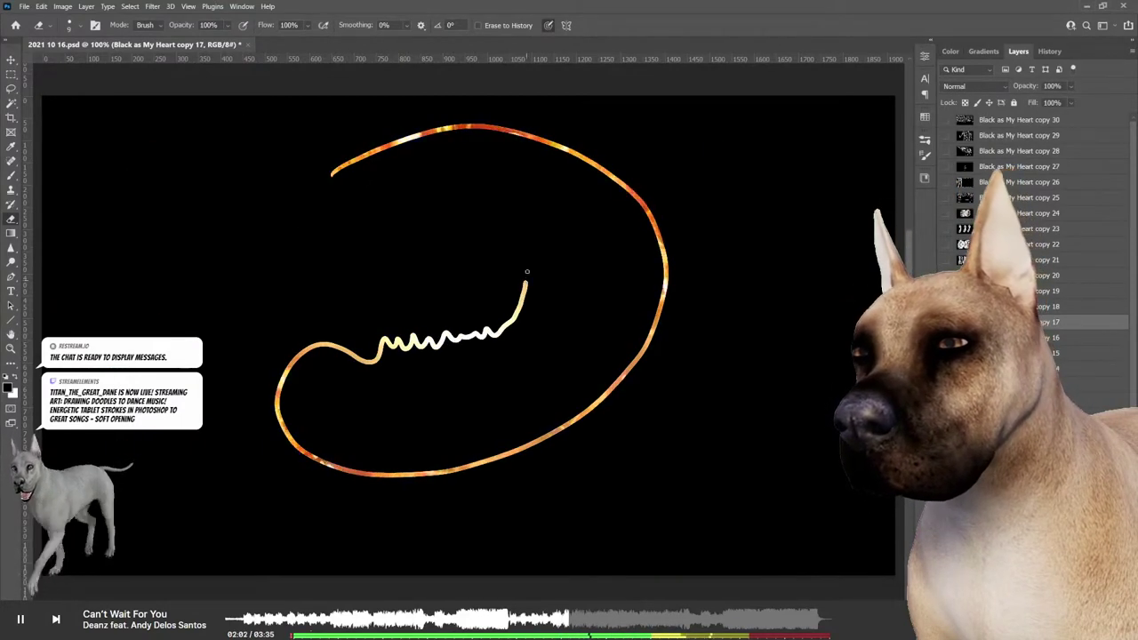
pyautogui.moveTo(438, 242); pyautogui.dragTo(387, 248)
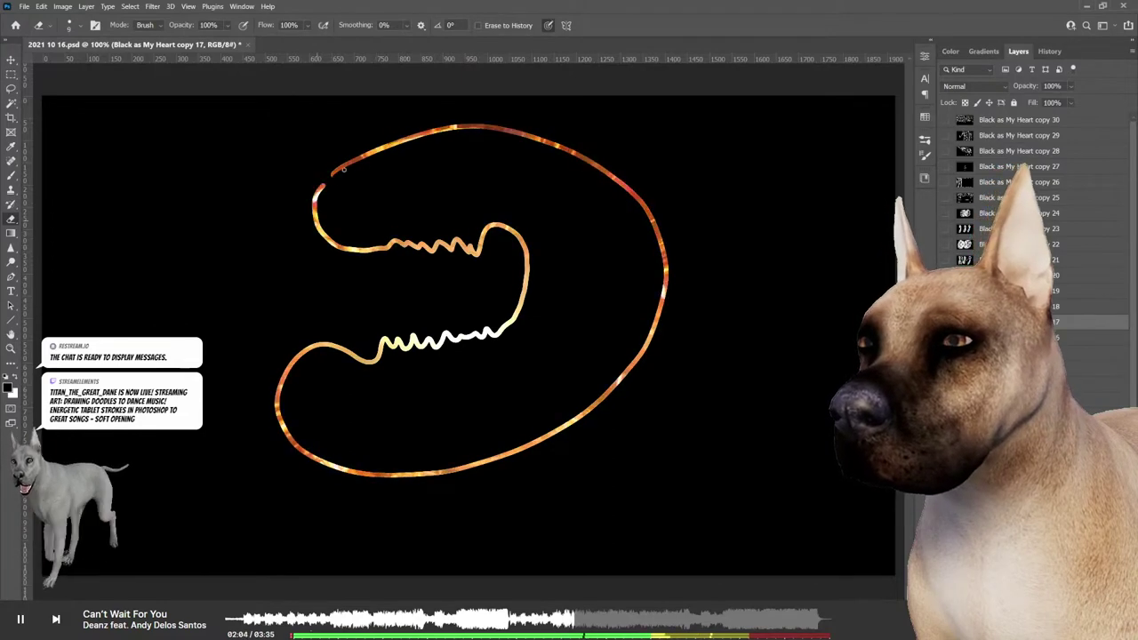
pyautogui.moveTo(406, 171); pyautogui.dragTo(400, 229)
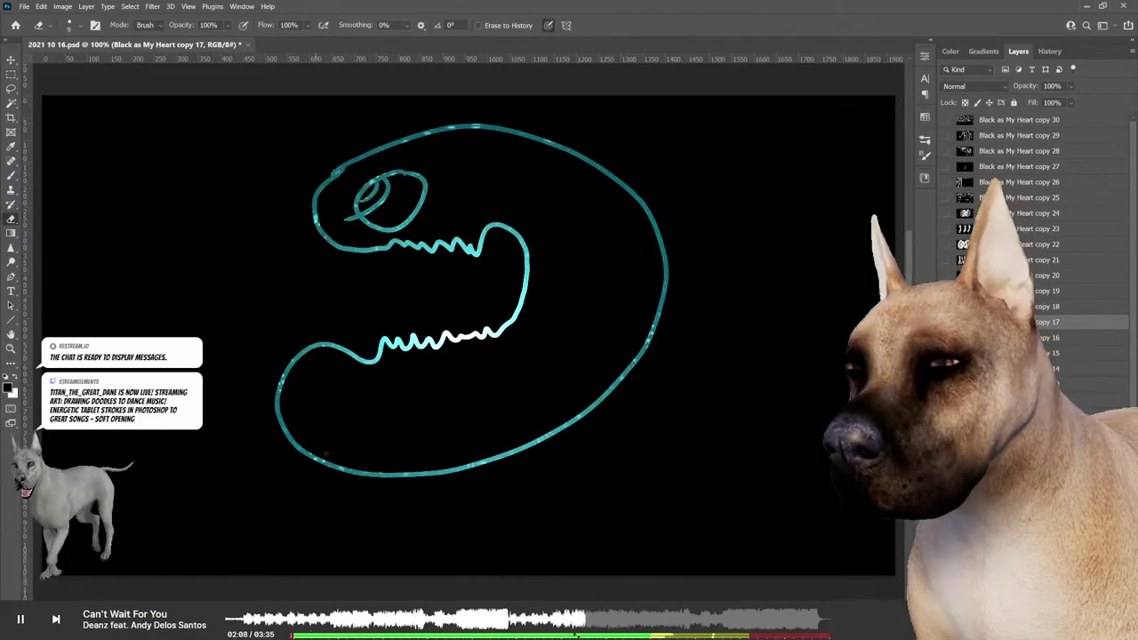
pyautogui.moveTo(325, 445); pyautogui.dragTo(255, 550)
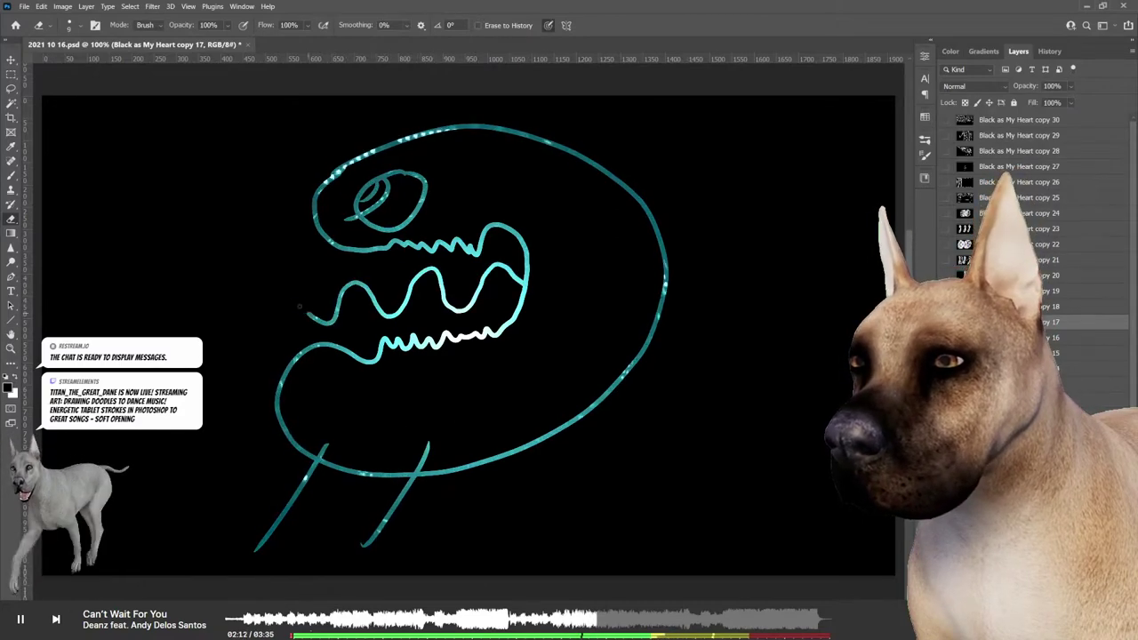
# Step: Add arms and hair strokes along the head's top, then select layer copy 16
pyautogui.moveTo(582, 293); pyautogui.dragTo(503, 401)
pyautogui.moveTo(574, 264)
pyautogui.mouseDown()
pyautogui.moveTo(570, 293)
pyautogui.moveTo(608, 257)
pyautogui.mouseUp()
pyautogui.moveTo(595, 301); pyautogui.dragTo(649, 278)
pyautogui.moveTo(353, 145); pyautogui.dragTo(490, 113)
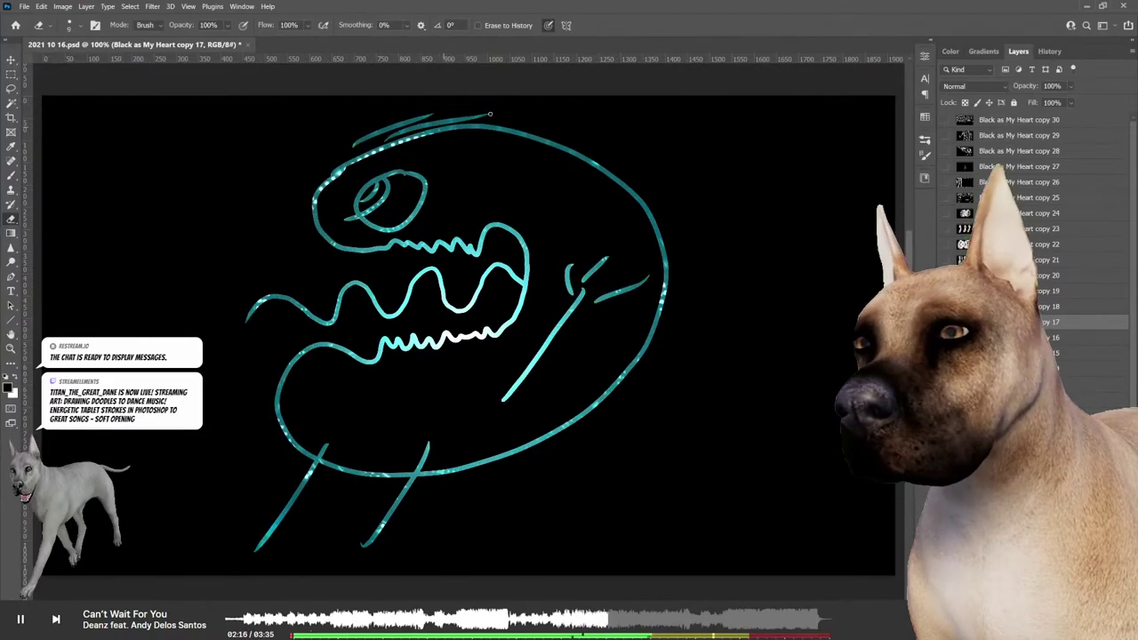
pyautogui.moveTo(557, 130)
pyautogui.mouseDown()
pyautogui.moveTo(633, 171)
pyautogui.moveTo(679, 266)
pyautogui.mouseUp()
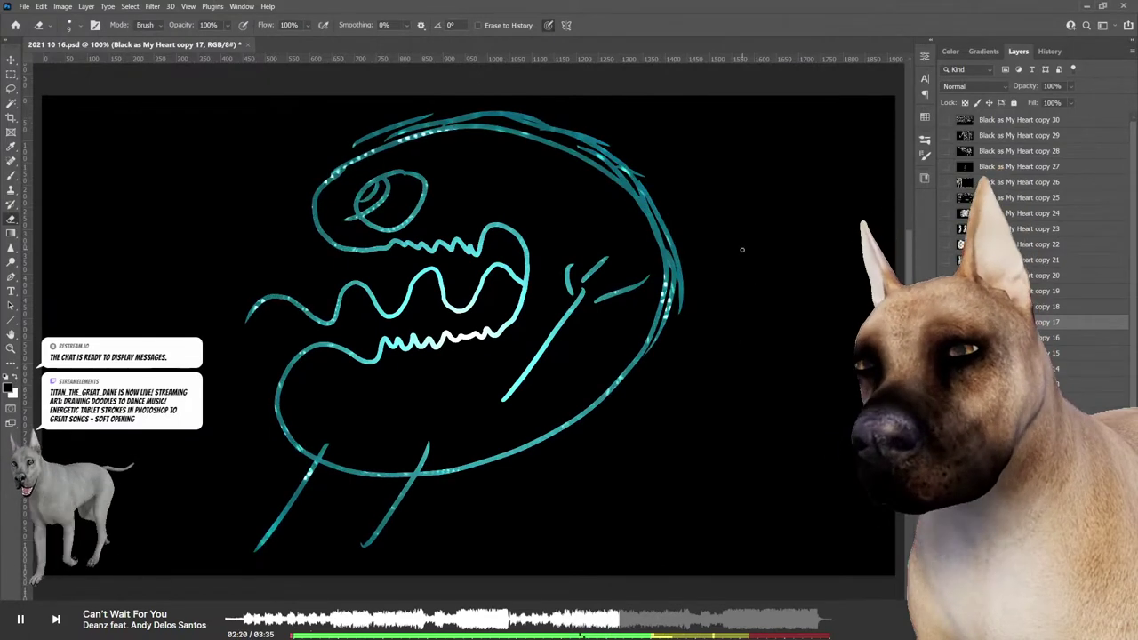
pyautogui.click(948, 322)
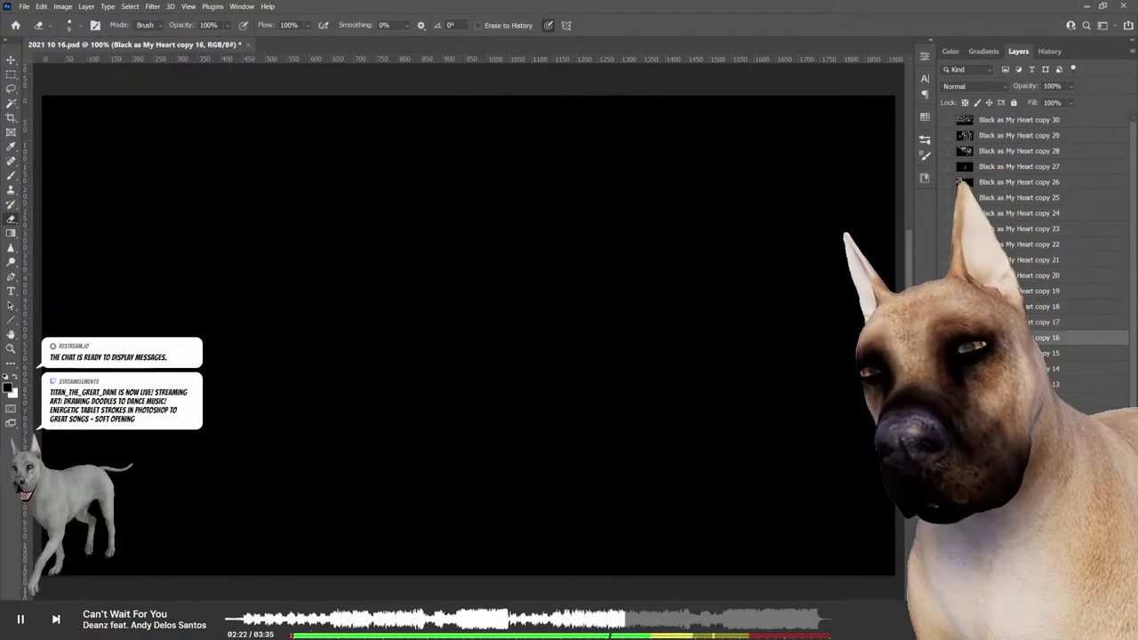
# Step: Draw a copy 16 head with upper and lower teeth, an eye and a tongue past the lips, then select copy 15
pyautogui.moveTo(305, 195); pyautogui.dragTo(416, 133)
pyautogui.moveTo(736, 293)
pyautogui.mouseDown()
pyautogui.moveTo(439, 369)
pyautogui.moveTo(498, 365)
pyautogui.mouseUp()
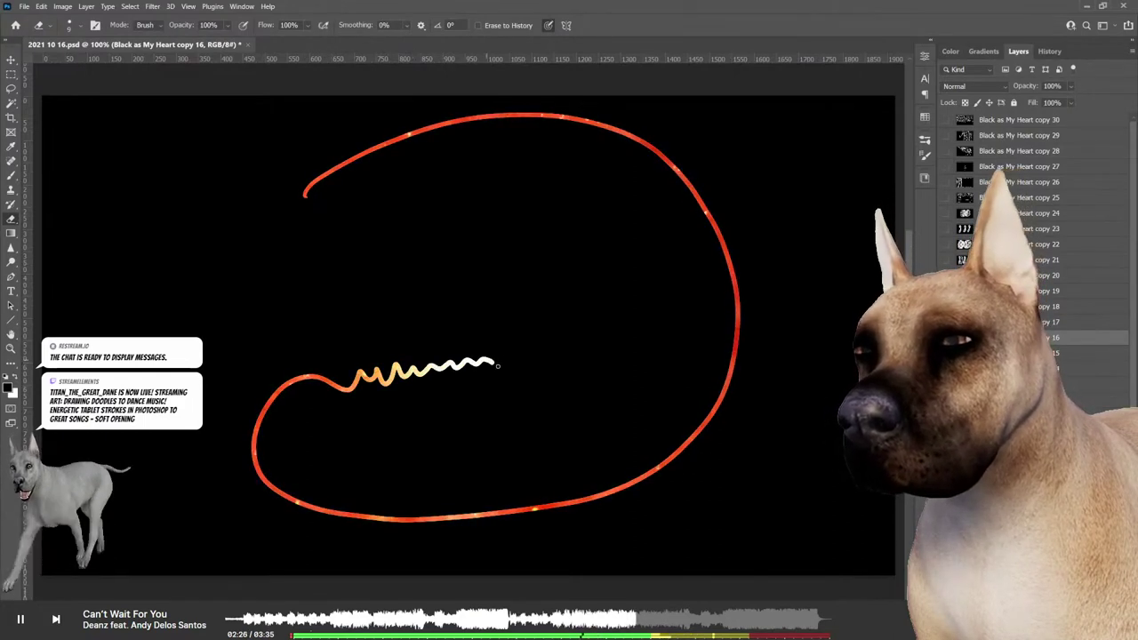
pyautogui.moveTo(528, 323); pyautogui.dragTo(499, 223)
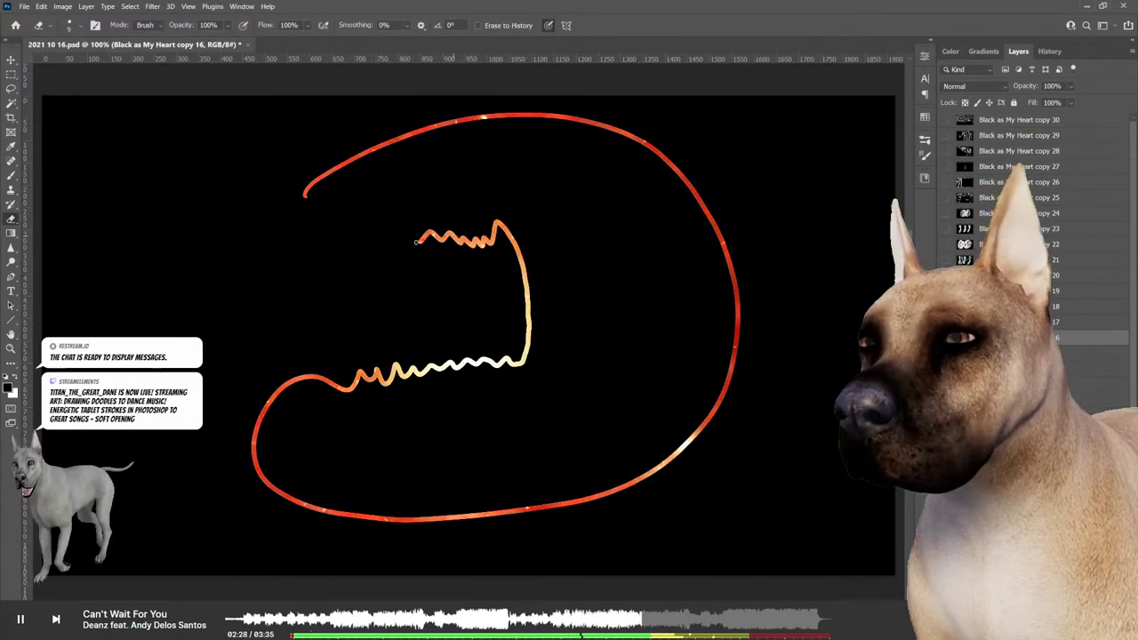
pyautogui.moveTo(394, 167); pyautogui.dragTo(386, 209)
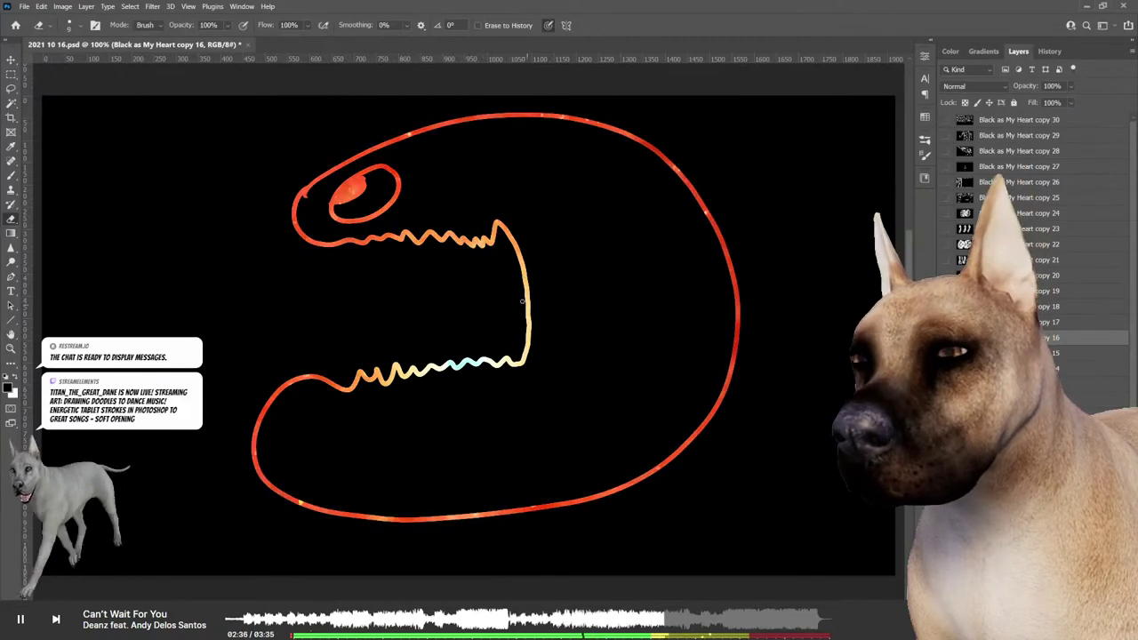
pyautogui.moveTo(527, 304); pyautogui.dragTo(446, 319)
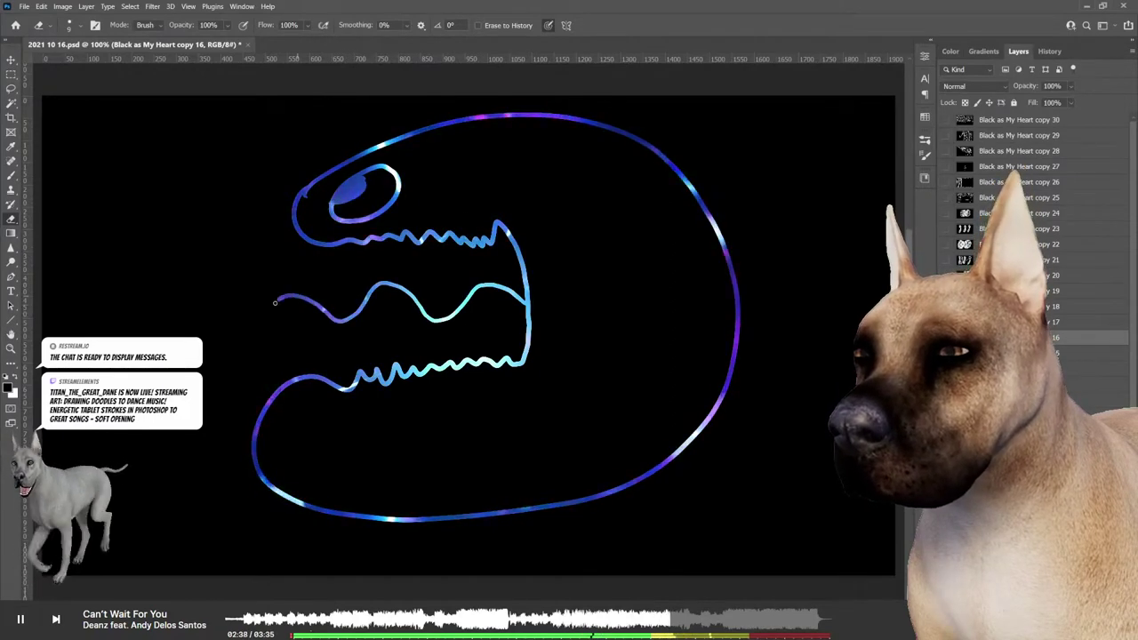
pyautogui.moveTo(204, 291); pyautogui.dragTo(190, 265)
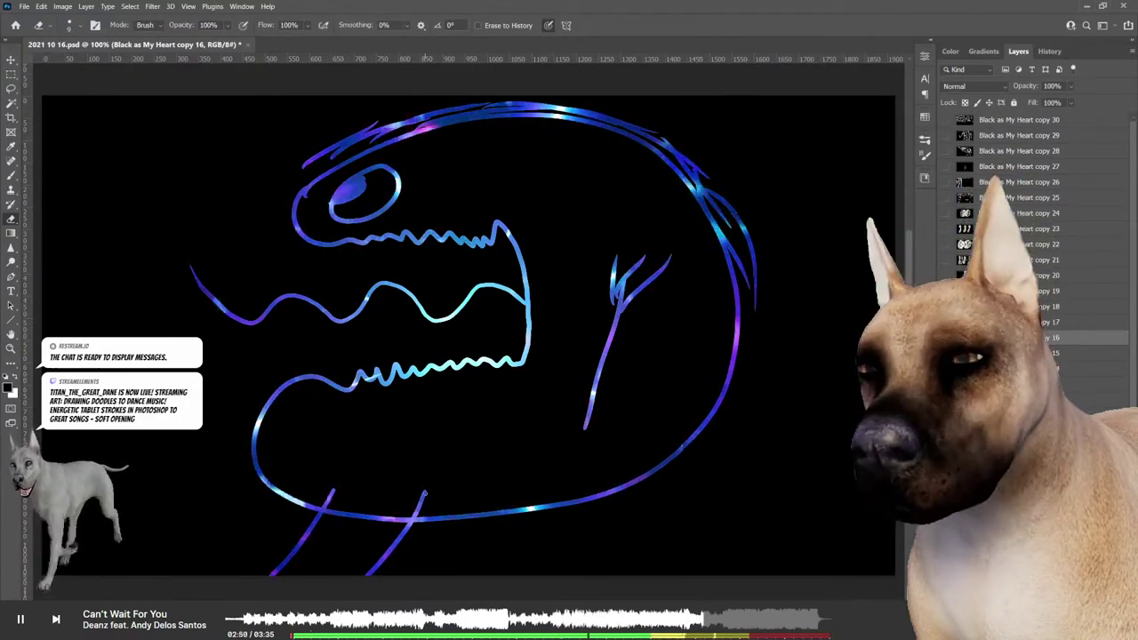
pyautogui.hotkey('alt', '[')
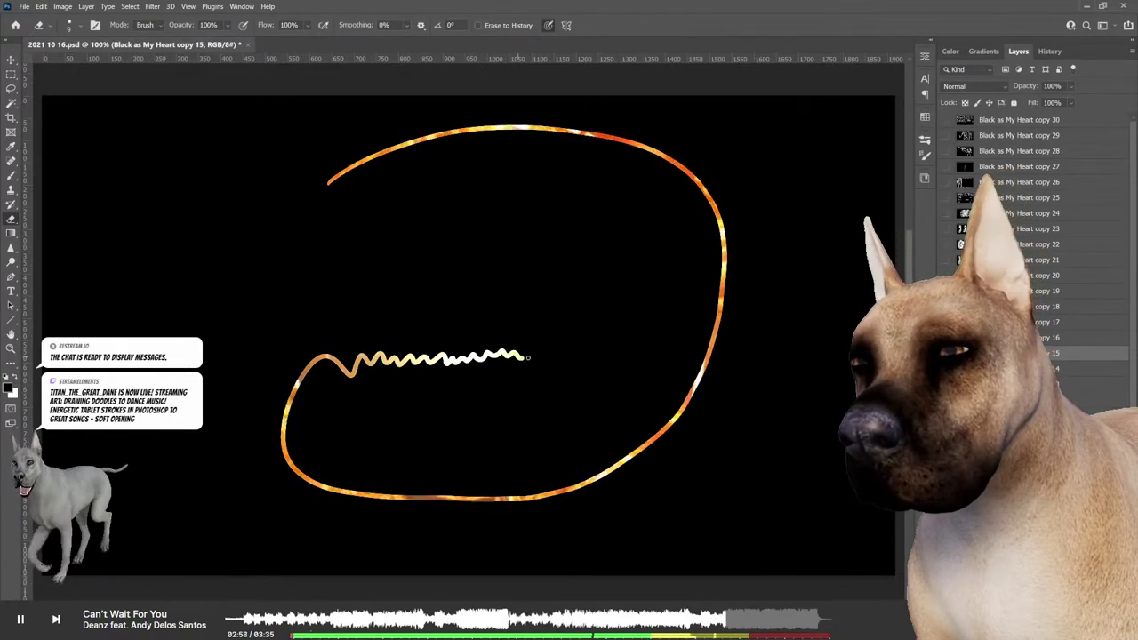
# Step: Draw the copy 15 head outline with lower teeth, an eye and a wavy tongue
pyautogui.moveTo(539, 268)
pyautogui.mouseDown()
pyautogui.moveTo(495, 236)
pyautogui.moveTo(414, 245)
pyautogui.moveTo(326, 189)
pyautogui.moveTo(314, 206)
pyautogui.mouseUp()
pyautogui.moveTo(406, 178); pyautogui.dragTo(364, 219)
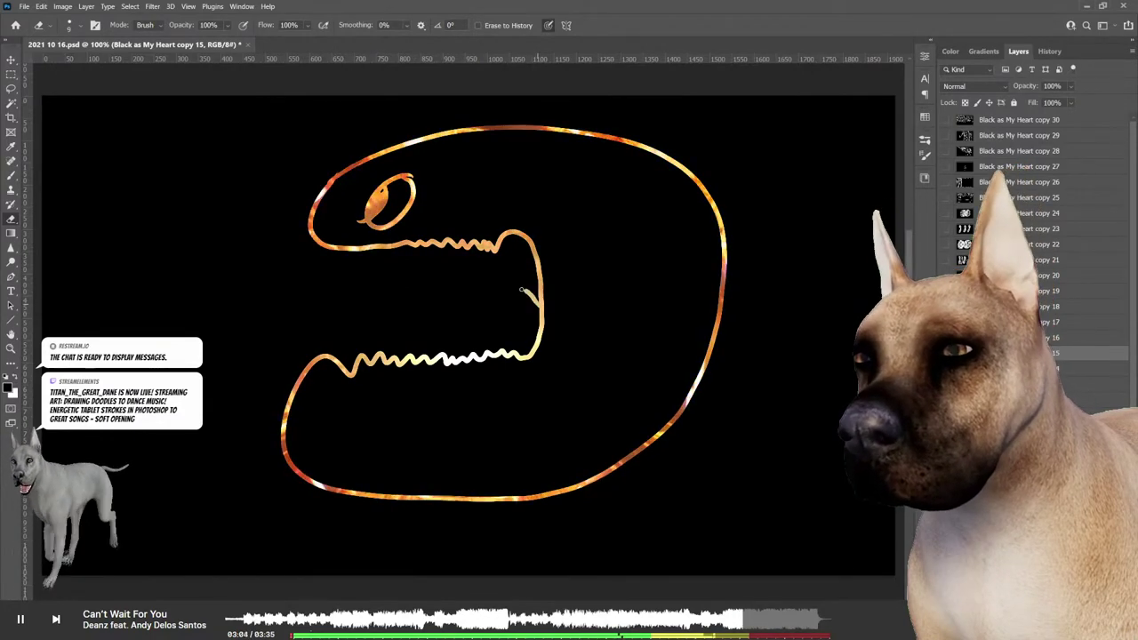
pyautogui.moveTo(539, 294); pyautogui.dragTo(387, 293)
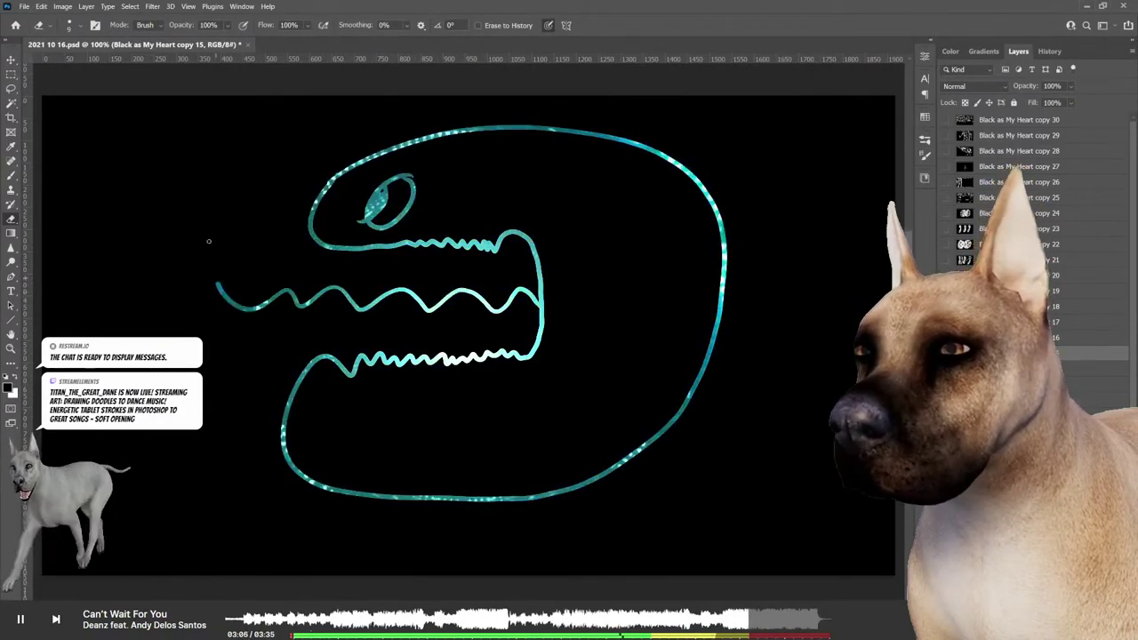
# Step: Add two legs, an arm and hair strokes along the head's top and upper right
pyautogui.moveTo(371, 463); pyautogui.dragTo(293, 573)
pyautogui.moveTo(471, 460); pyautogui.dragTo(396, 574)
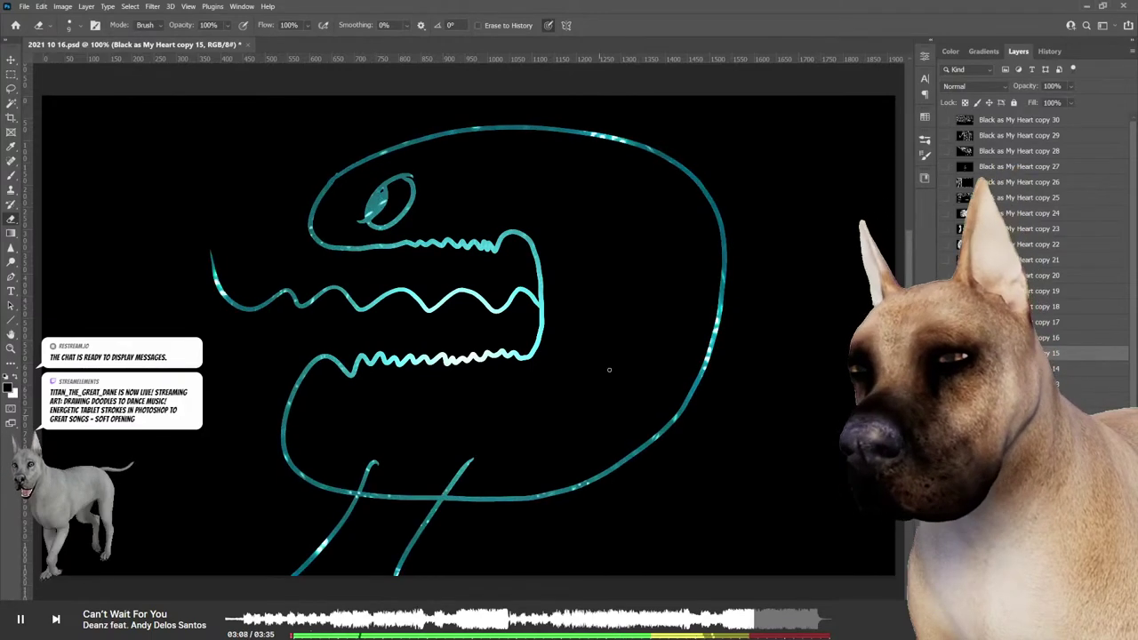
pyautogui.moveTo(648, 267); pyautogui.dragTo(595, 419)
pyautogui.moveTo(612, 263); pyautogui.dragTo(620, 300)
pyautogui.moveTo(349, 151)
pyautogui.mouseDown()
pyautogui.moveTo(425, 119)
pyautogui.moveTo(693, 158)
pyautogui.mouseUp()
pyautogui.moveTo(498, 108); pyautogui.dragTo(653, 129)
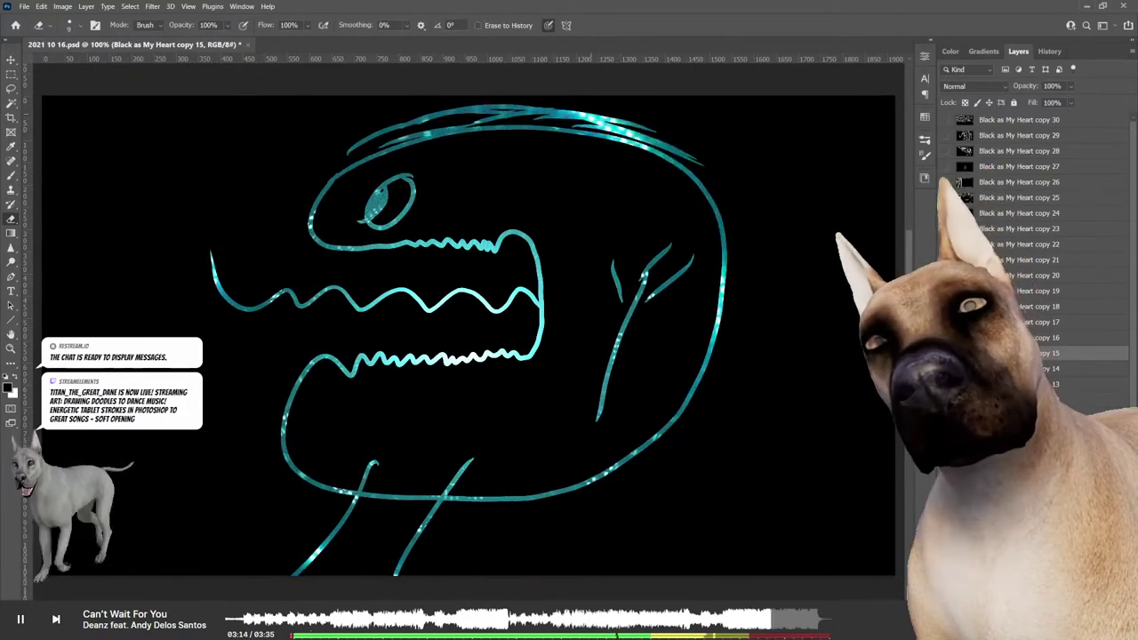
pyautogui.moveTo(698, 165)
pyautogui.mouseDown()
pyautogui.moveTo(762, 235)
pyautogui.moveTo(756, 316)
pyautogui.mouseUp()
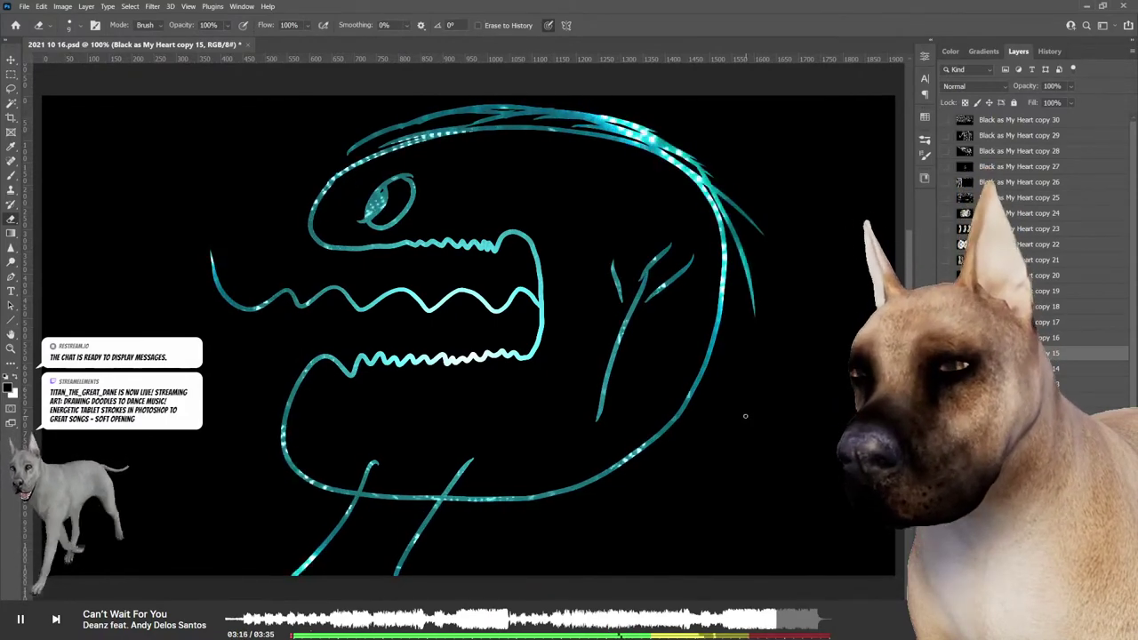
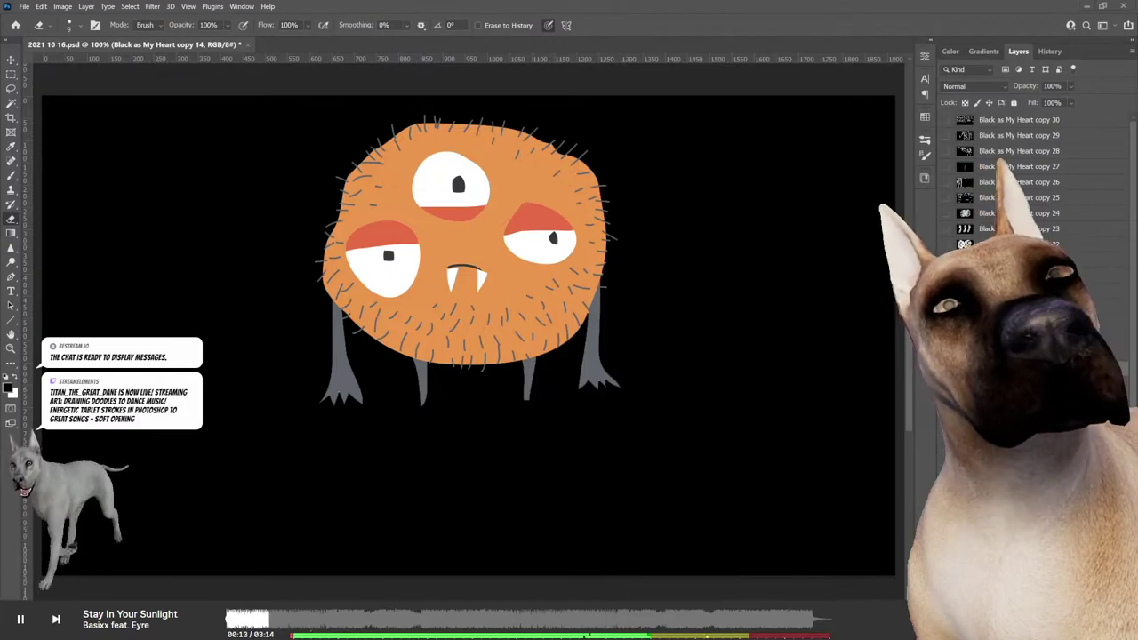
# Step: On a cleared canvas, draw an oval head with three crossed eyes and a fanged mouth
pyautogui.press('Delete')
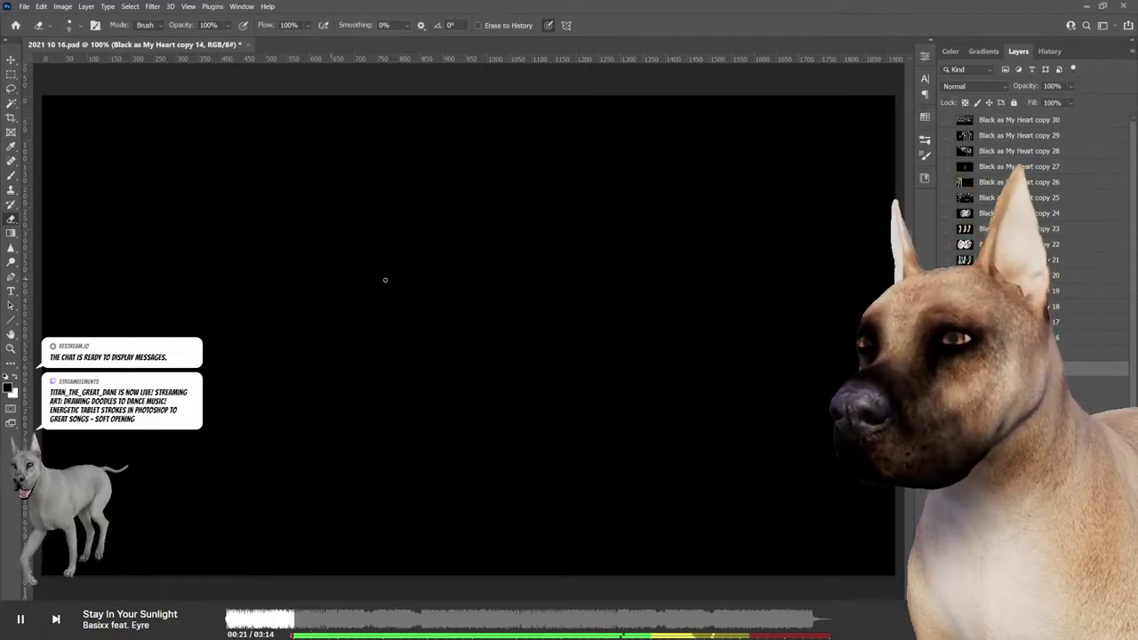
pyautogui.moveTo(372, 175)
pyautogui.mouseDown()
pyautogui.moveTo(586, 178)
pyautogui.moveTo(525, 468)
pyautogui.moveTo(338, 180)
pyautogui.moveTo(364, 160)
pyautogui.mouseUp()
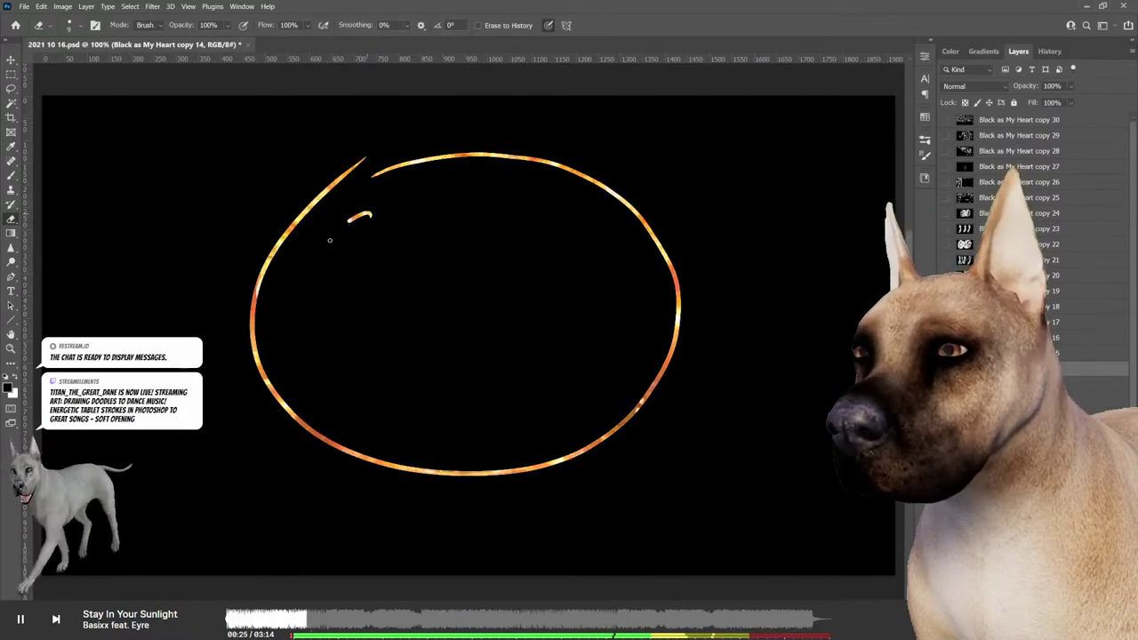
pyautogui.moveTo(375, 208); pyautogui.dragTo(394, 227)
pyautogui.moveTo(498, 175)
pyautogui.mouseDown()
pyautogui.moveTo(525, 208)
pyautogui.moveTo(502, 174)
pyautogui.mouseUp()
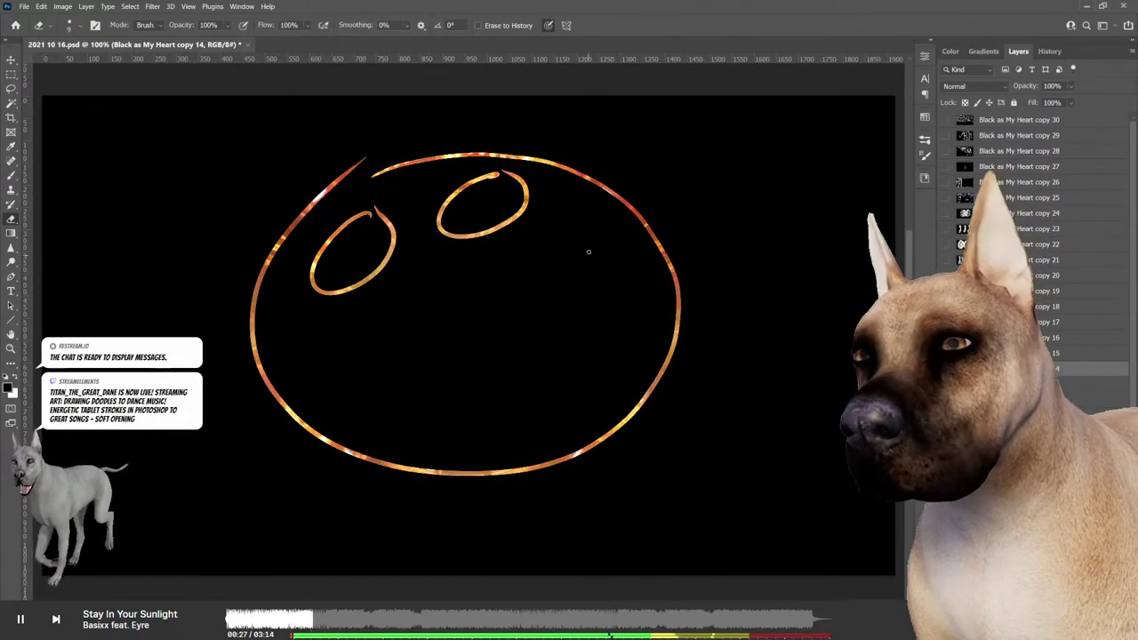
pyautogui.moveTo(590, 241)
pyautogui.mouseDown()
pyautogui.moveTo(574, 285)
pyautogui.moveTo(598, 233)
pyautogui.moveTo(543, 285)
pyautogui.mouseUp()
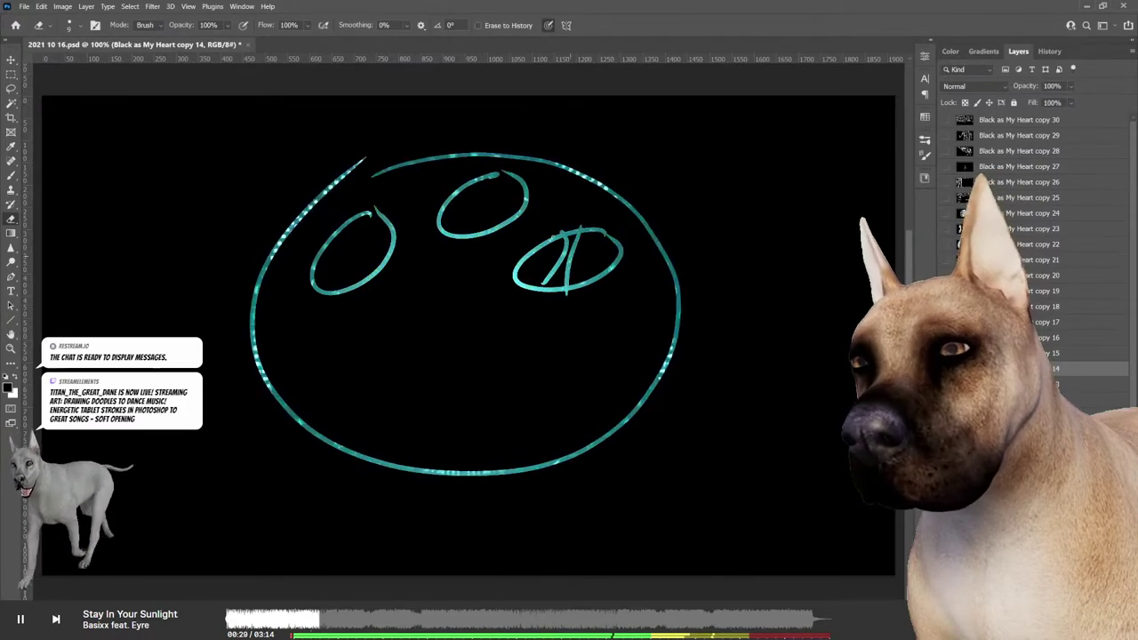
pyautogui.moveTo(344, 233); pyautogui.dragTo(347, 275)
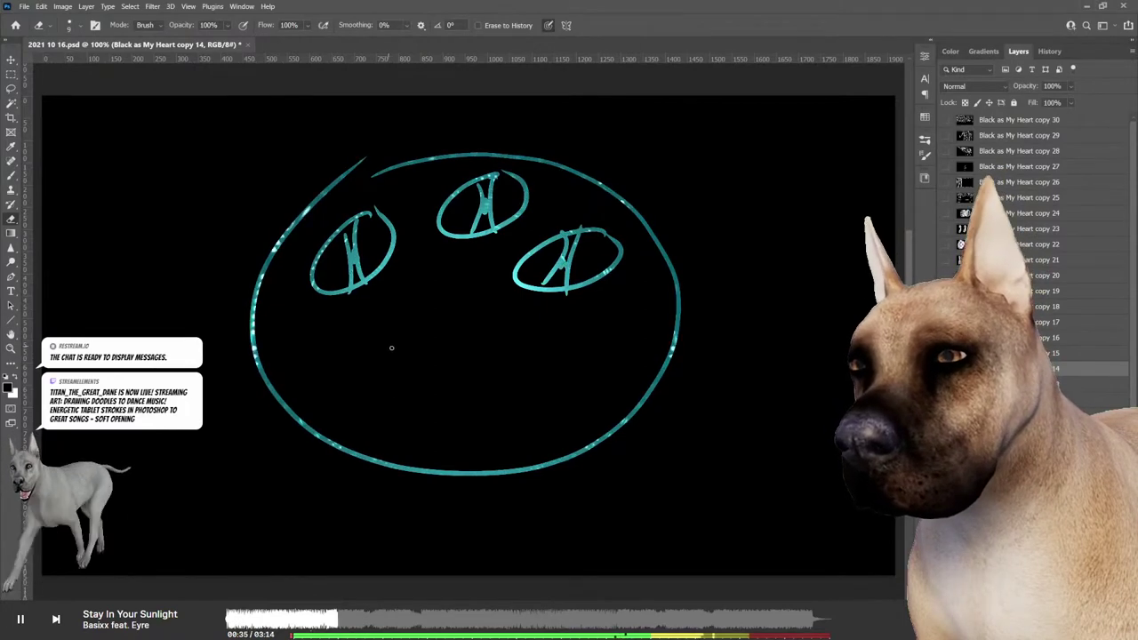
pyautogui.moveTo(393, 348); pyautogui.dragTo(405, 357)
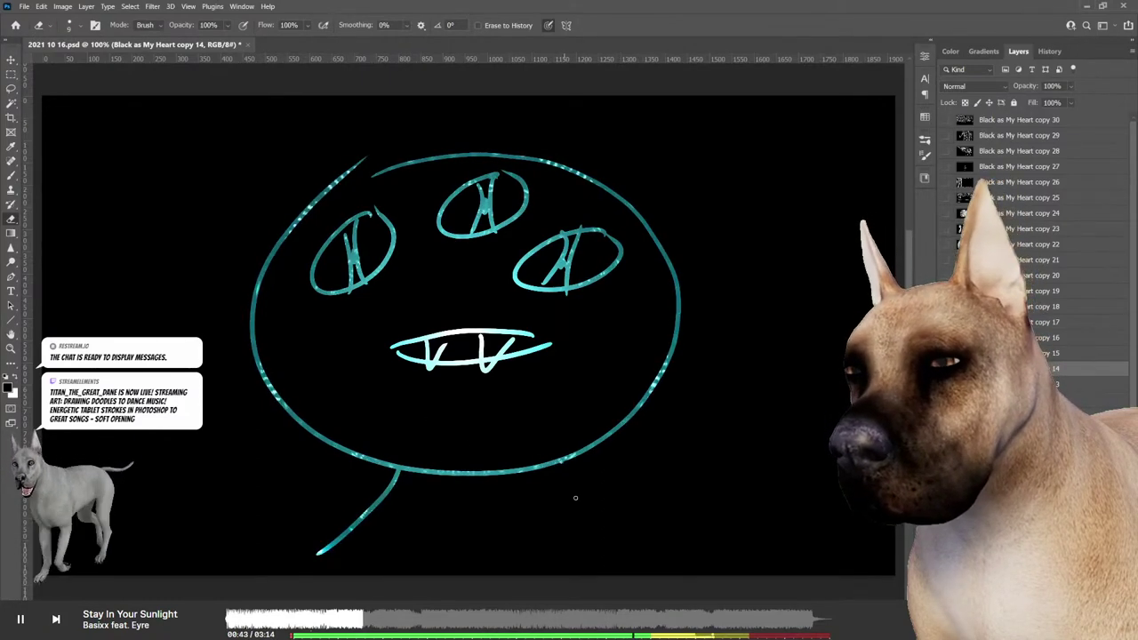
# Step: Add four clawed legs and scribbled hair across the top of the head
pyautogui.moveTo(562, 463); pyautogui.dragTo(619, 551)
pyautogui.moveTo(648, 505); pyautogui.dragTo(653, 531)
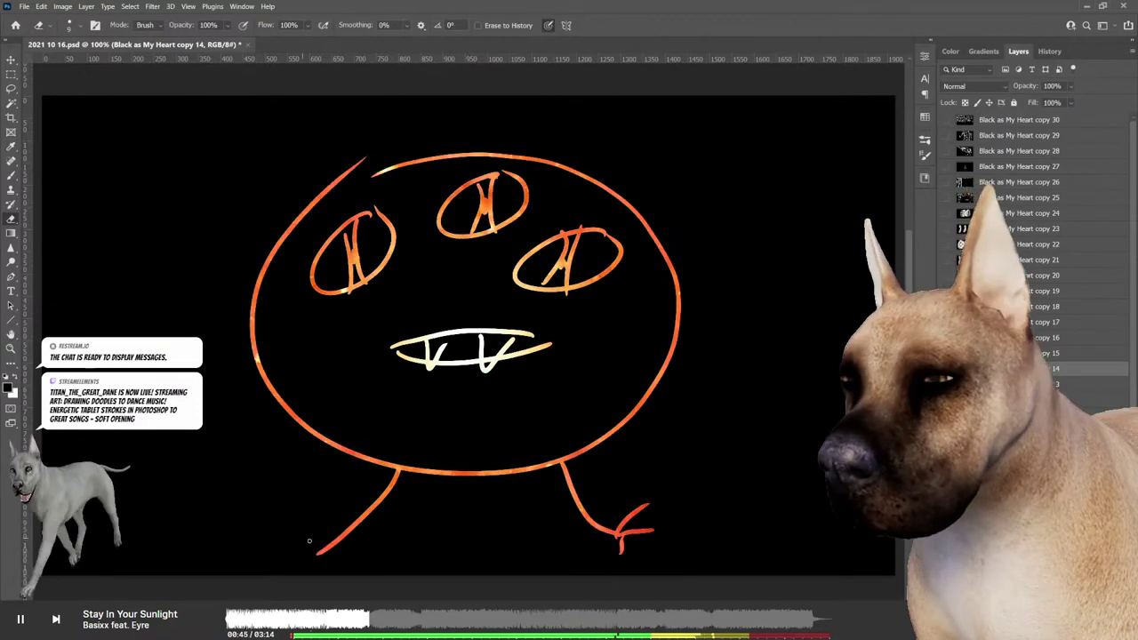
pyautogui.moveTo(461, 473); pyautogui.dragTo(412, 574)
pyautogui.moveTo(500, 480); pyautogui.dragTo(544, 573)
pyautogui.moveTo(297, 552); pyautogui.dragTo(309, 542)
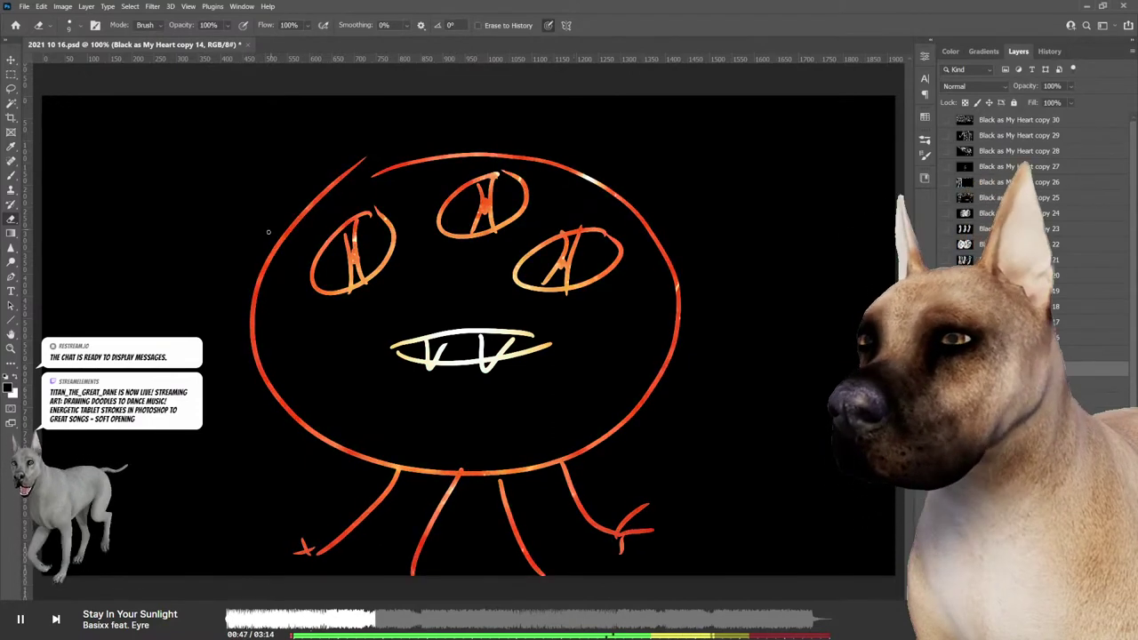
pyautogui.moveTo(269, 240); pyautogui.dragTo(442, 113)
pyautogui.moveTo(543, 163); pyautogui.dragTo(666, 213)
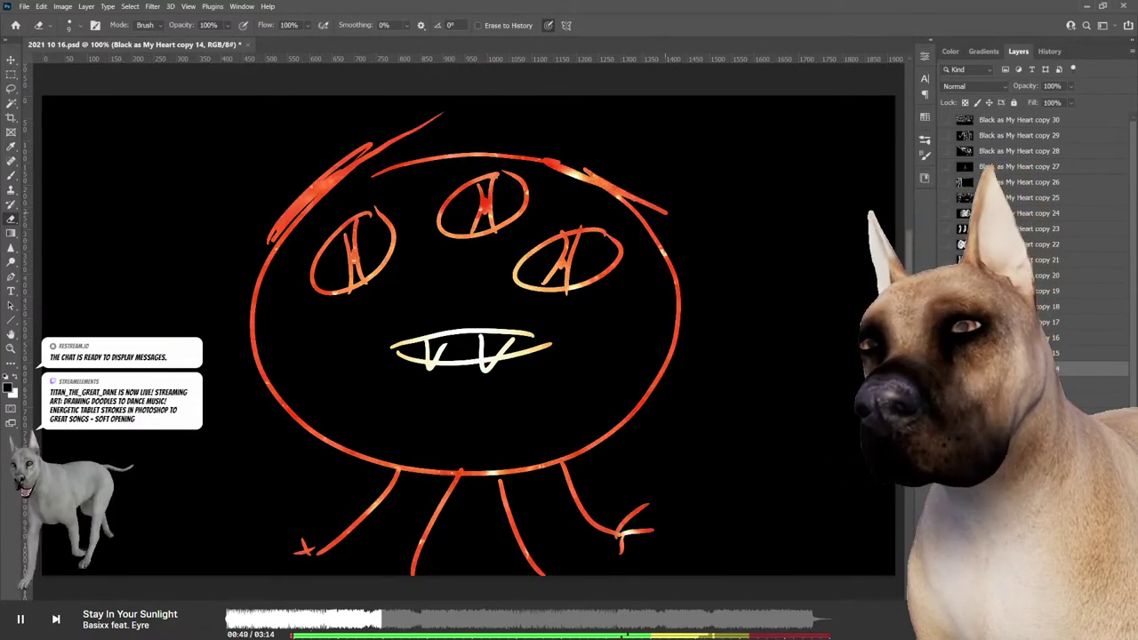
pyautogui.moveTo(622, 166); pyautogui.dragTo(413, 155)
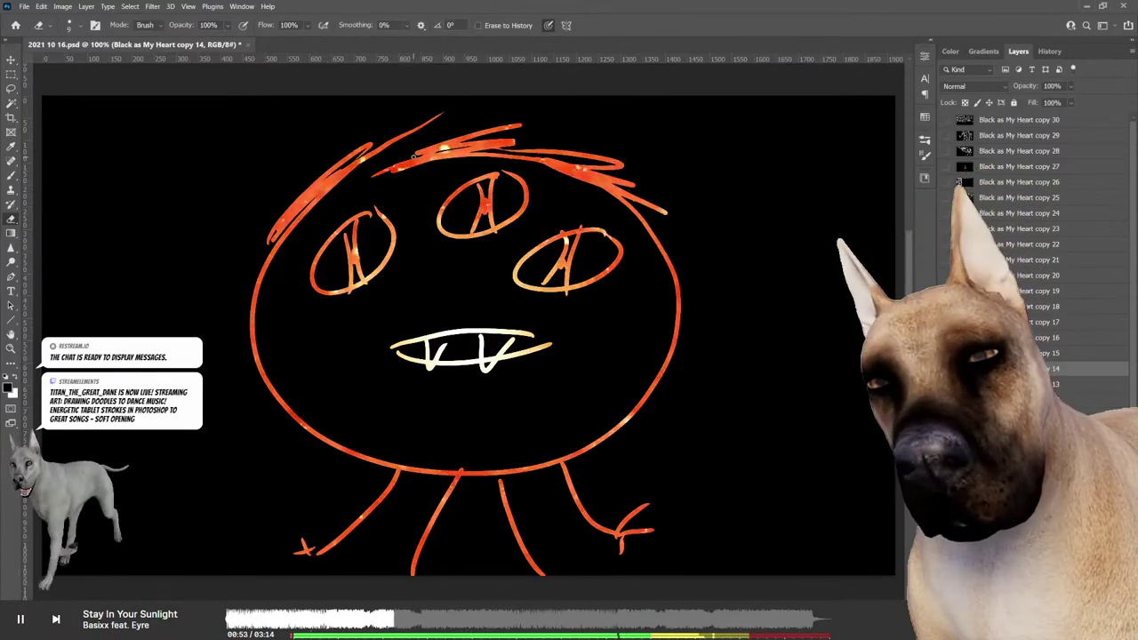
# Step: On Black as My Heart copy 13, draw an oval head with a fanged mouth and face strokes
pyautogui.hotkey('alt', '[')
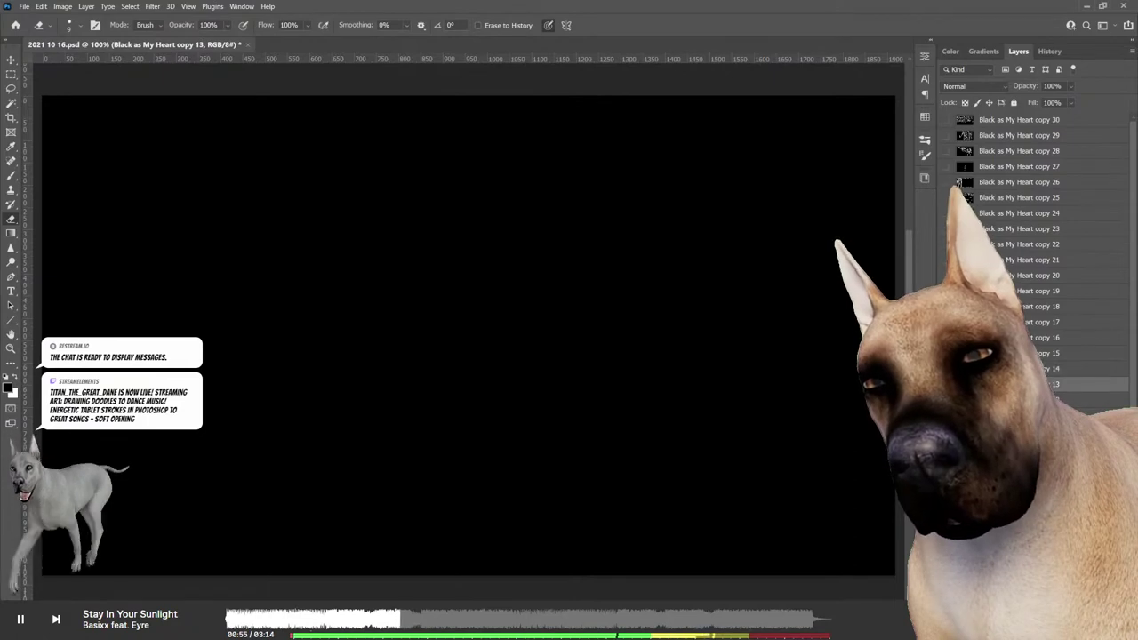
pyautogui.moveTo(483, 131); pyautogui.dragTo(403, 134)
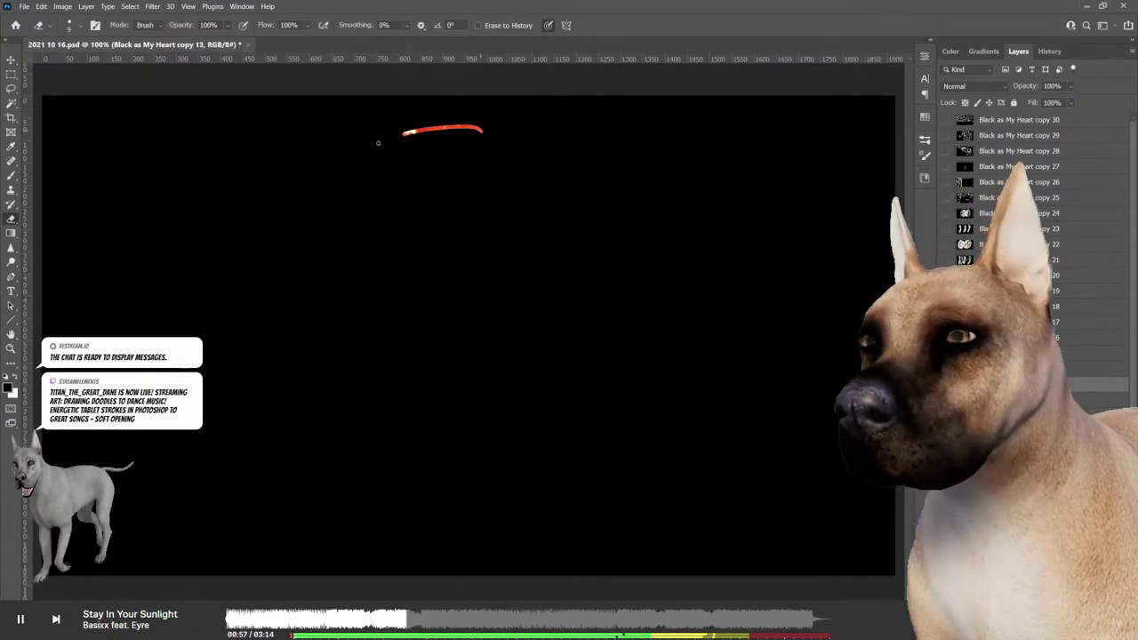
pyautogui.moveTo(310, 396)
pyautogui.mouseDown()
pyautogui.moveTo(643, 338)
pyautogui.moveTo(477, 130)
pyautogui.mouseUp()
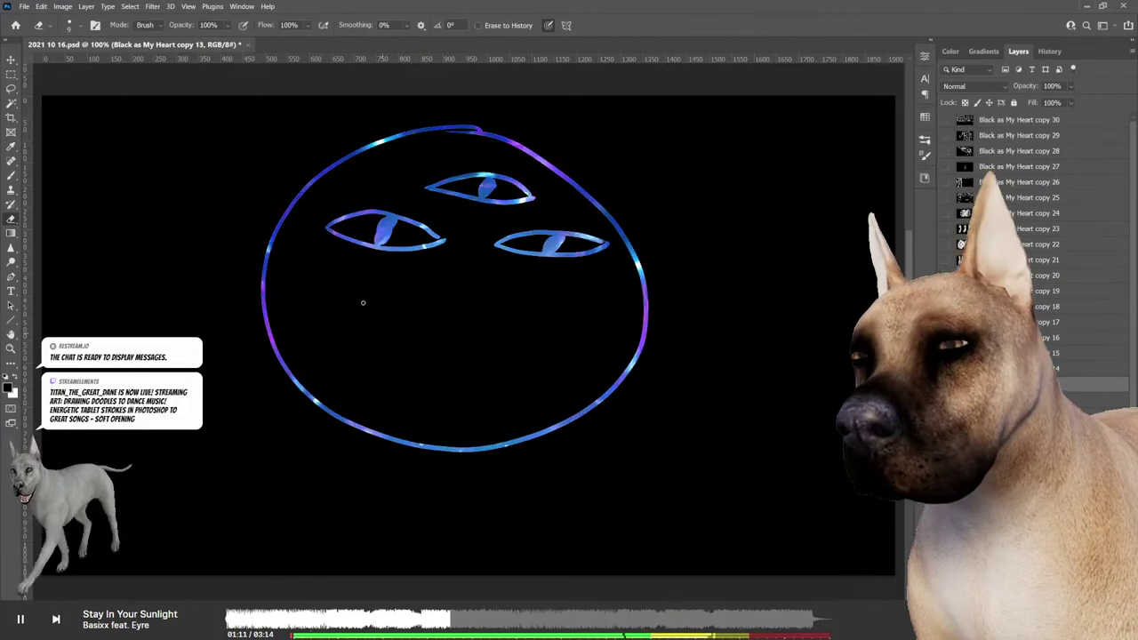
pyautogui.moveTo(468, 298); pyautogui.dragTo(491, 317)
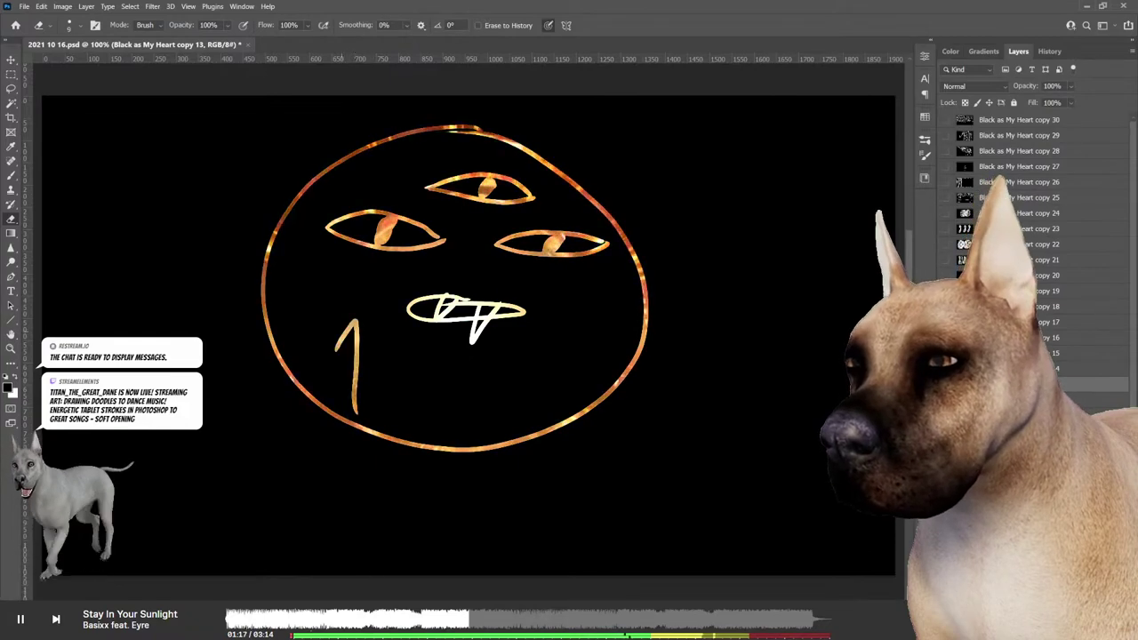
pyautogui.moveTo(337, 350); pyautogui.dragTo(386, 338)
pyautogui.moveTo(566, 336); pyautogui.dragTo(525, 425)
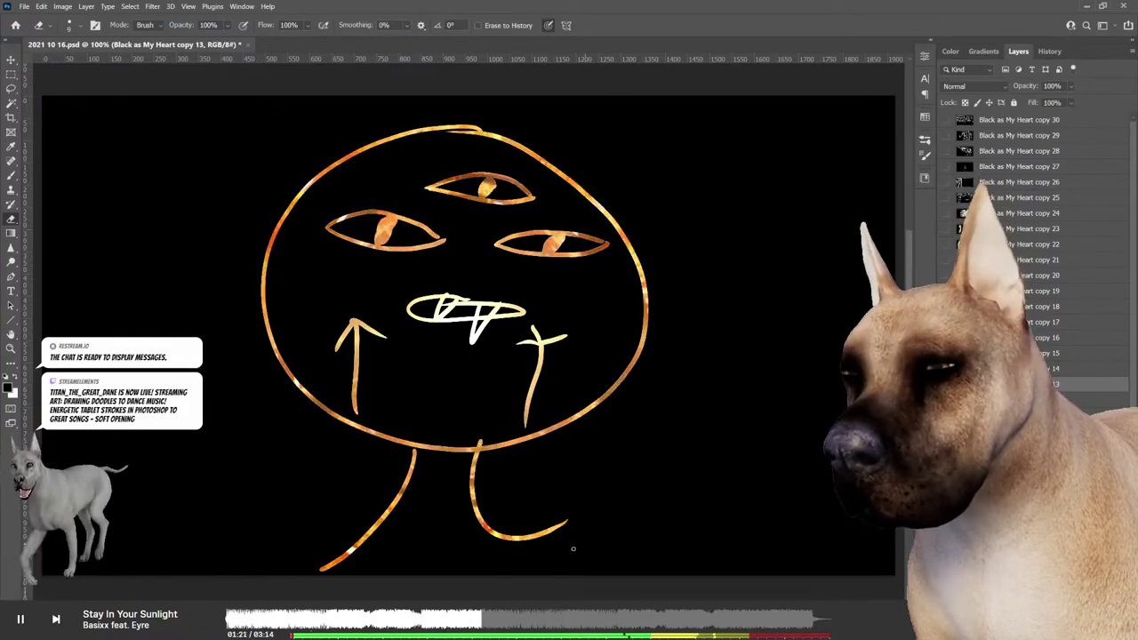
# Step: Add flicks to both legs, strokes along the head and pointed ears
pyautogui.moveTo(554, 531); pyautogui.dragTo(580, 498)
pyautogui.moveTo(320, 569); pyautogui.dragTo(279, 558)
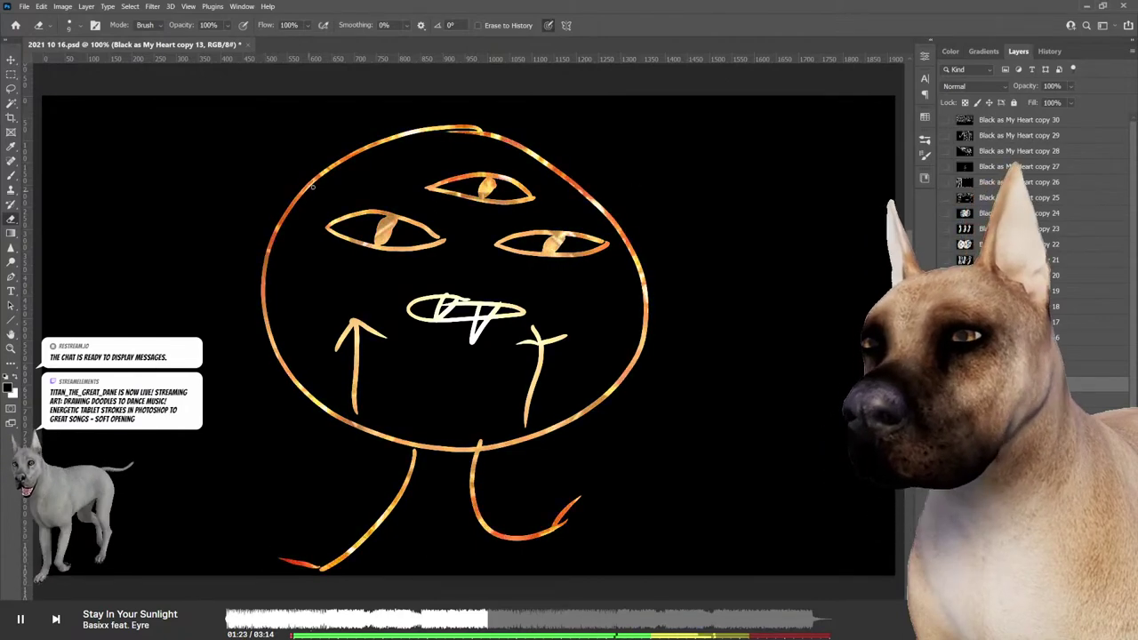
pyautogui.moveTo(302, 182)
pyautogui.mouseDown()
pyautogui.moveTo(356, 134)
pyautogui.moveTo(411, 121)
pyautogui.moveTo(411, 140)
pyautogui.mouseUp()
pyautogui.moveTo(540, 160); pyautogui.dragTo(586, 174)
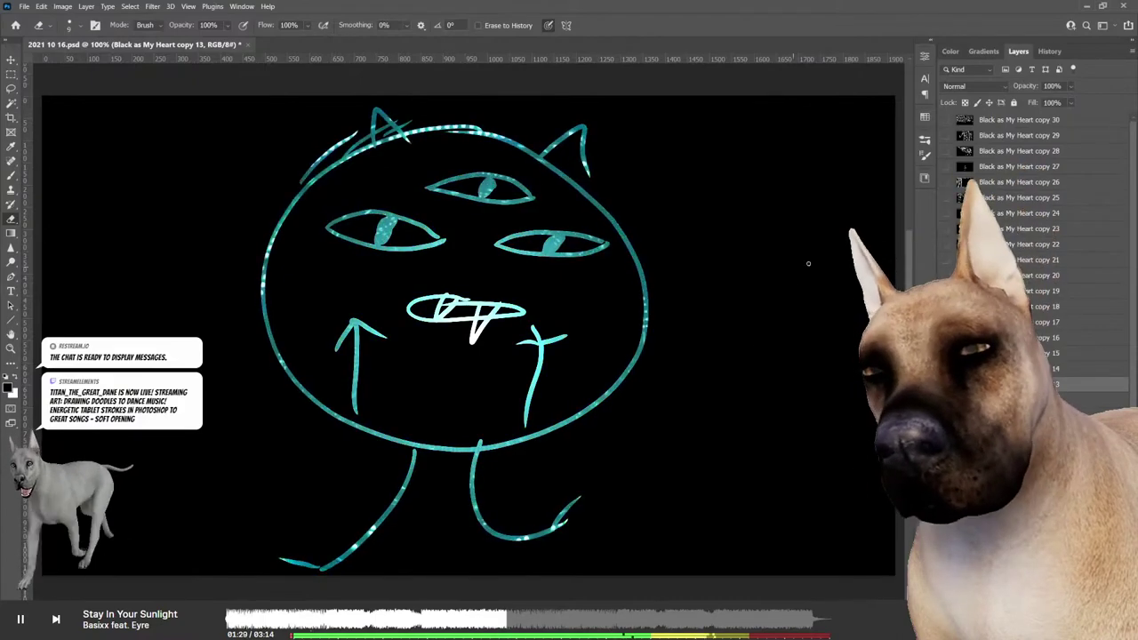
# Step: Draw a small figure at right with eyes, pupils, neck lines and face details
pyautogui.moveTo(845, 236); pyautogui.dragTo(815, 224)
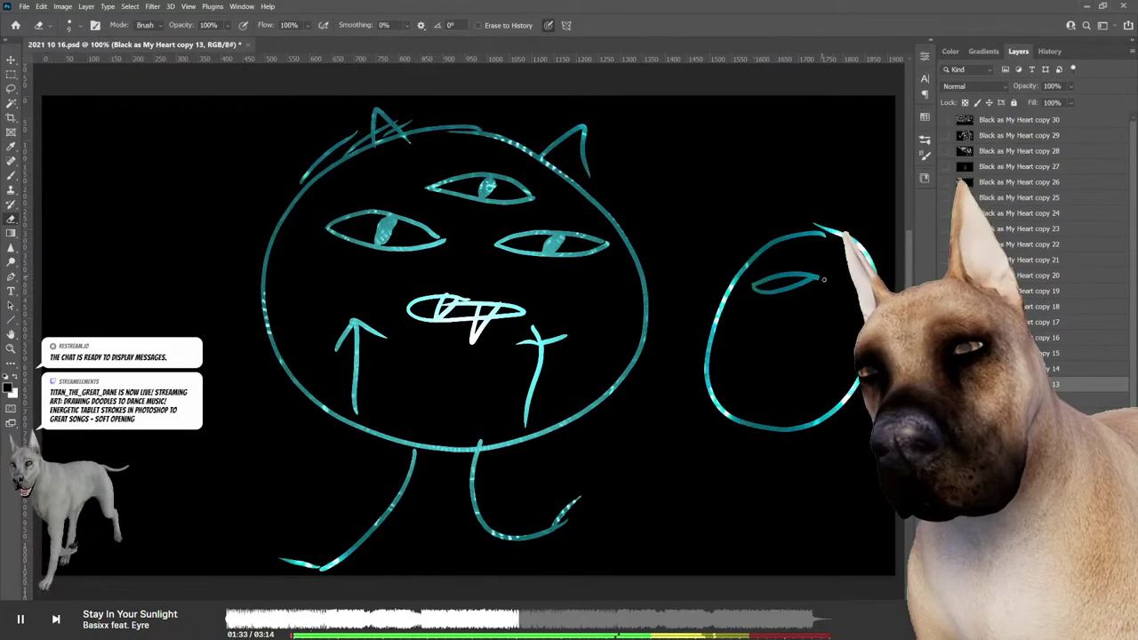
pyautogui.moveTo(824, 284)
pyautogui.mouseDown()
pyautogui.moveTo(848, 285)
pyautogui.moveTo(845, 252)
pyautogui.mouseUp()
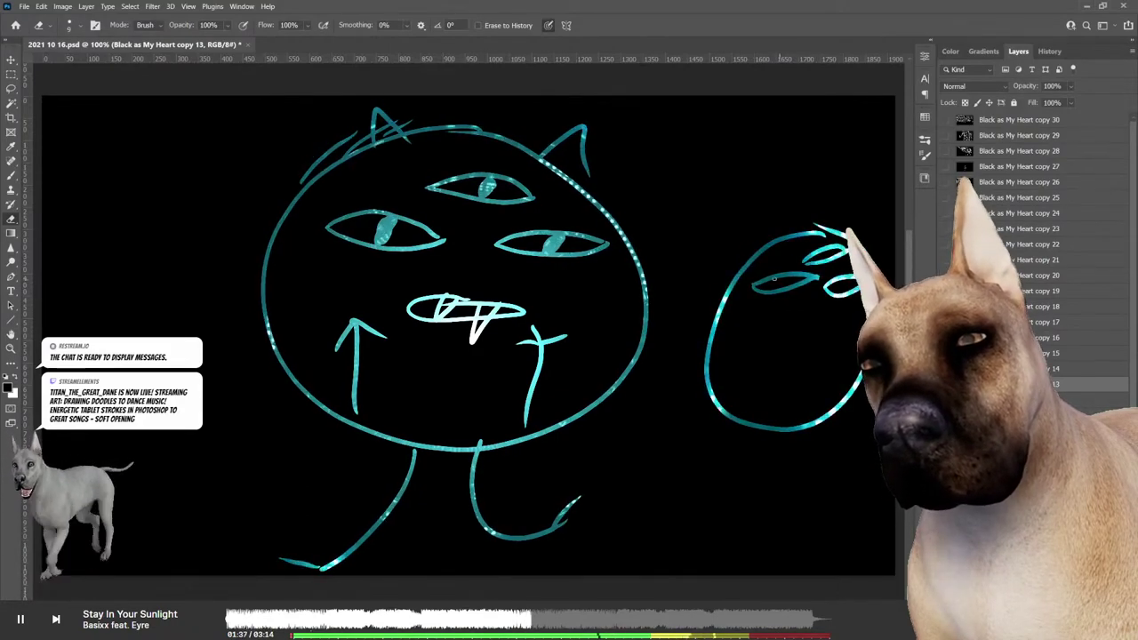
pyautogui.moveTo(774, 274); pyautogui.dragTo(777, 286)
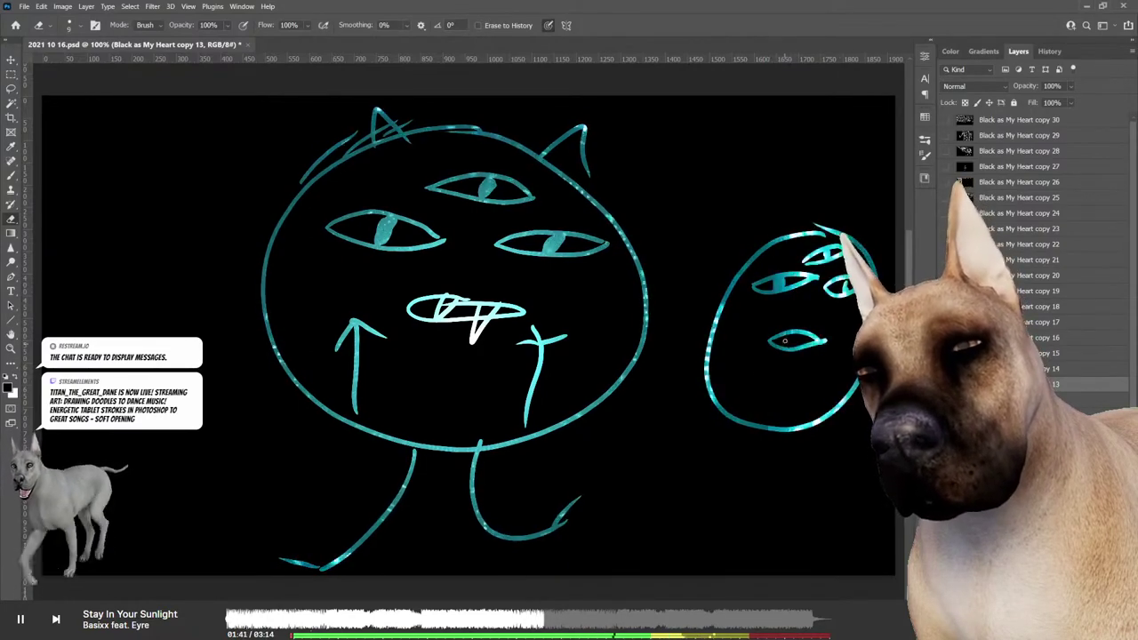
pyautogui.moveTo(792, 338); pyautogui.dragTo(799, 336)
pyautogui.moveTo(751, 430)
pyautogui.mouseDown()
pyautogui.moveTo(717, 469)
pyautogui.moveTo(807, 472)
pyautogui.mouseUp()
pyautogui.moveTo(745, 353); pyautogui.dragTo(748, 400)
pyautogui.moveTo(737, 338); pyautogui.dragTo(750, 336)
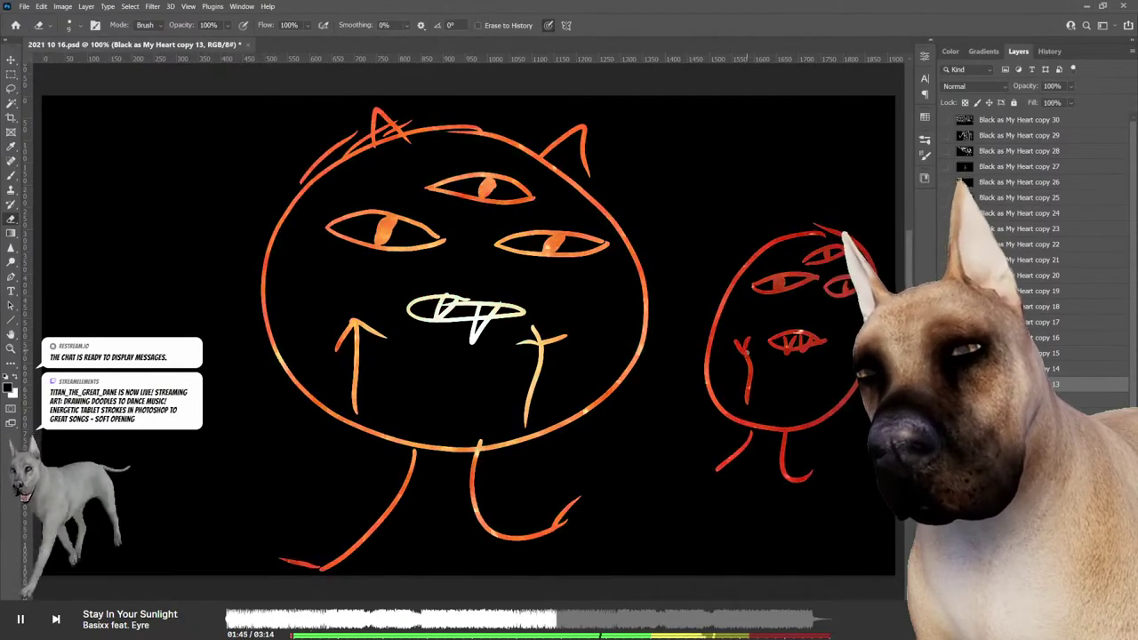
pyautogui.moveTo(807, 393); pyautogui.dragTo(844, 364)
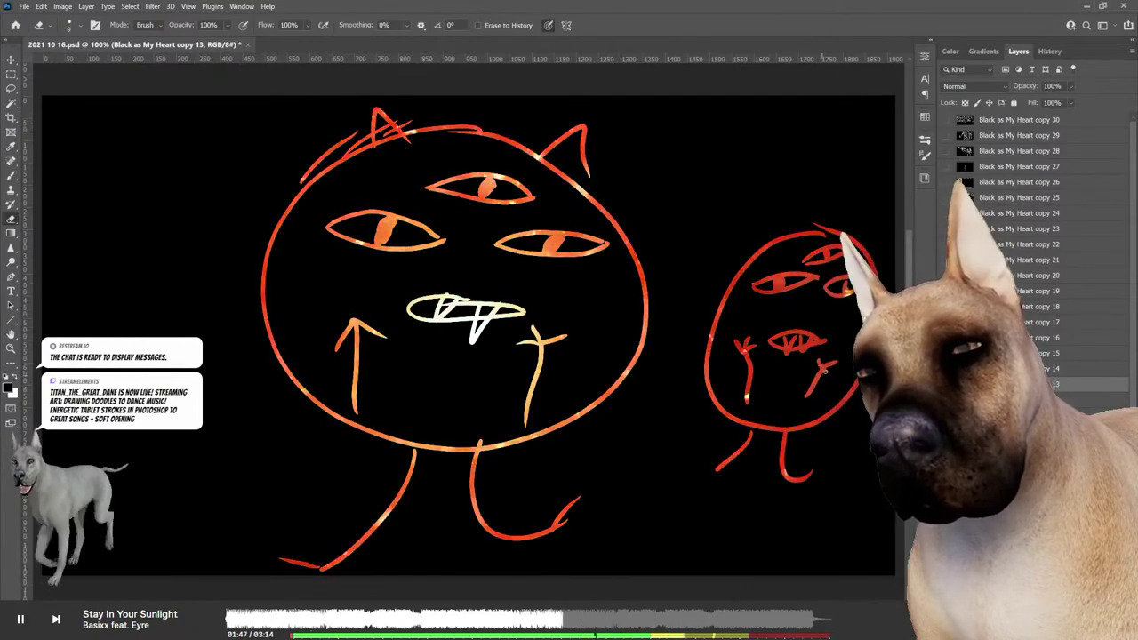
# Step: Draw an oval head with leaf-shaped eyes, pupils and a mouth line
pyautogui.press('Delete')
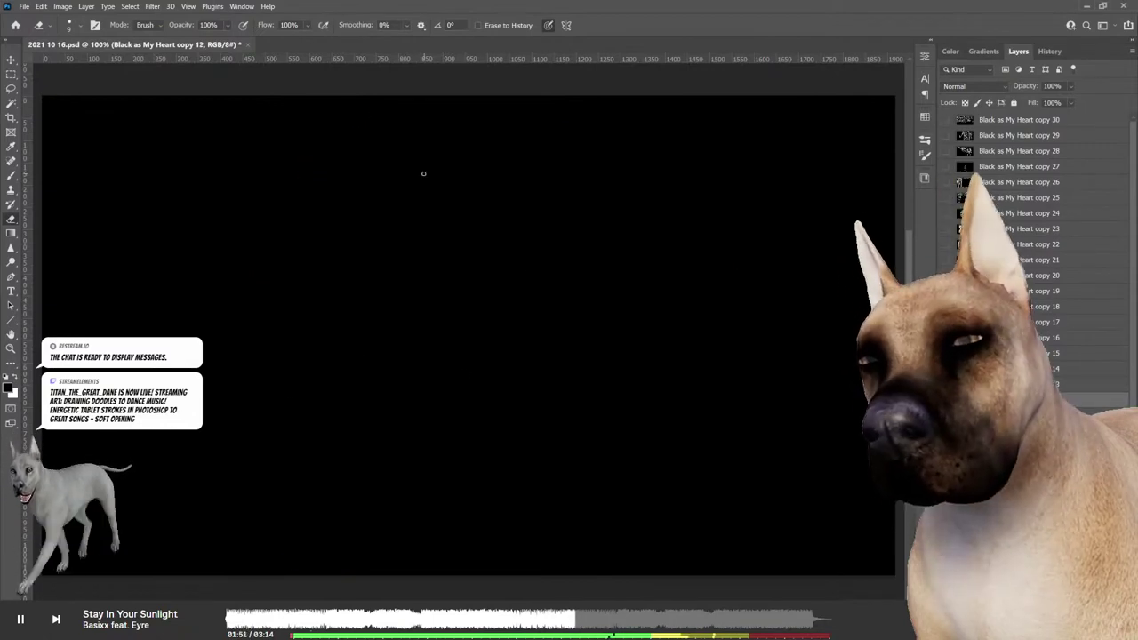
pyautogui.moveTo(494, 145)
pyautogui.mouseDown()
pyautogui.moveTo(329, 241)
pyautogui.moveTo(678, 325)
pyautogui.moveTo(498, 145)
pyautogui.mouseUp()
pyautogui.moveTo(392, 239)
pyautogui.mouseDown()
pyautogui.moveTo(484, 212)
pyautogui.moveTo(392, 241)
pyautogui.mouseUp()
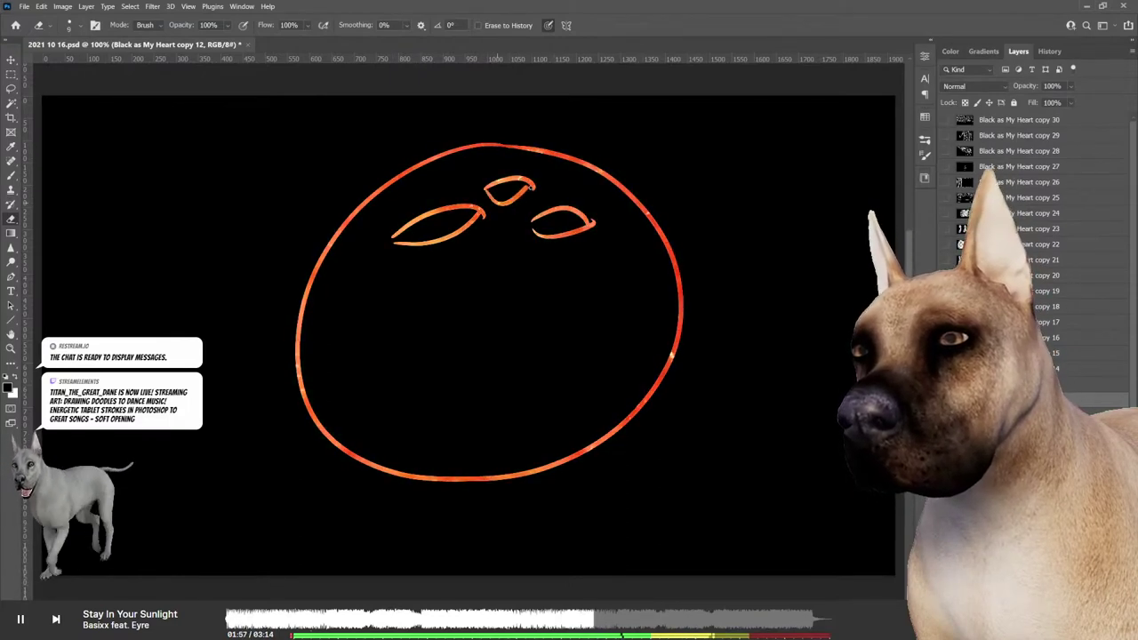
pyautogui.moveTo(560, 208); pyautogui.dragTo(558, 233)
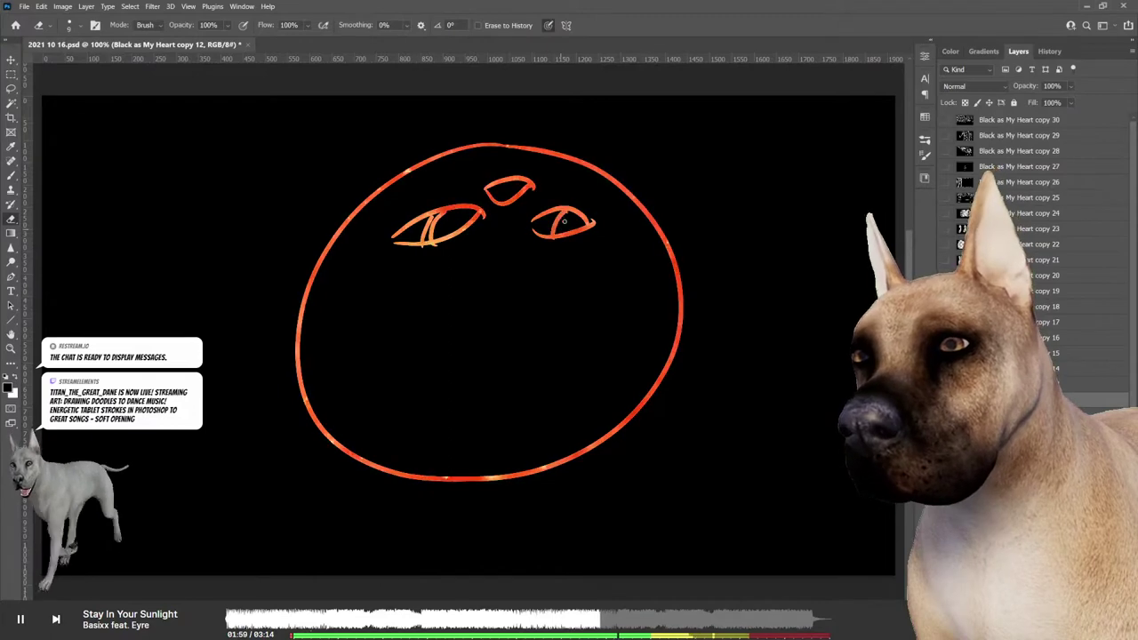
pyautogui.moveTo(511, 181); pyautogui.dragTo(509, 202)
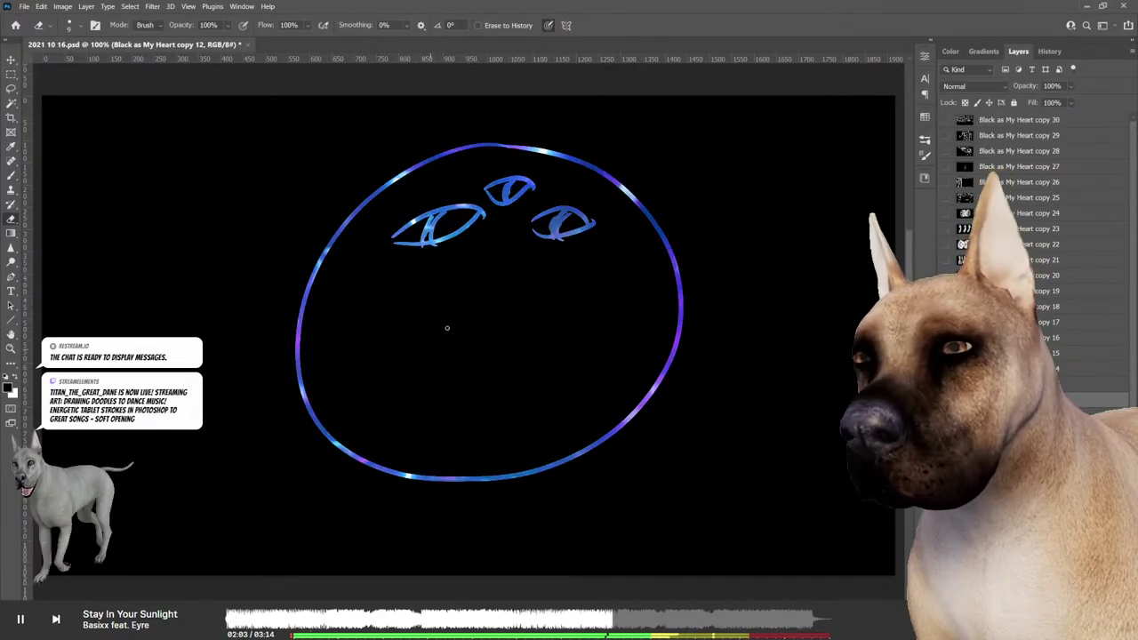
pyautogui.moveTo(425, 331); pyautogui.dragTo(541, 318)
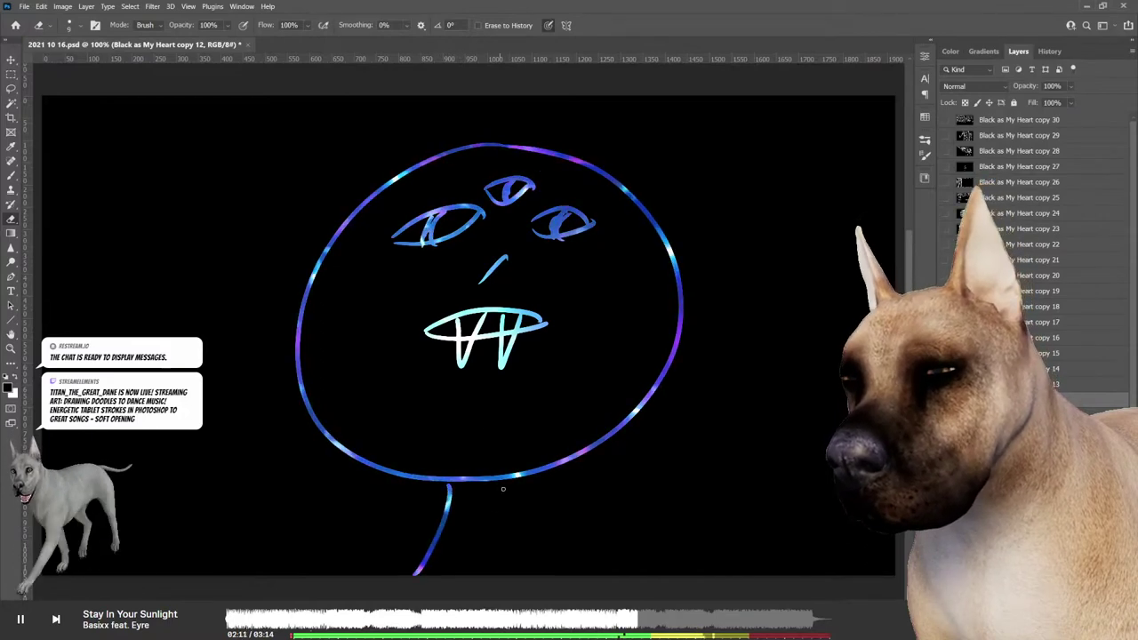
# Step: Add a leg and both arms ending in fingers, then fill the layer black
pyautogui.moveTo(498, 485); pyautogui.dragTo(546, 553)
pyautogui.moveTo(365, 462); pyautogui.dragTo(211, 329)
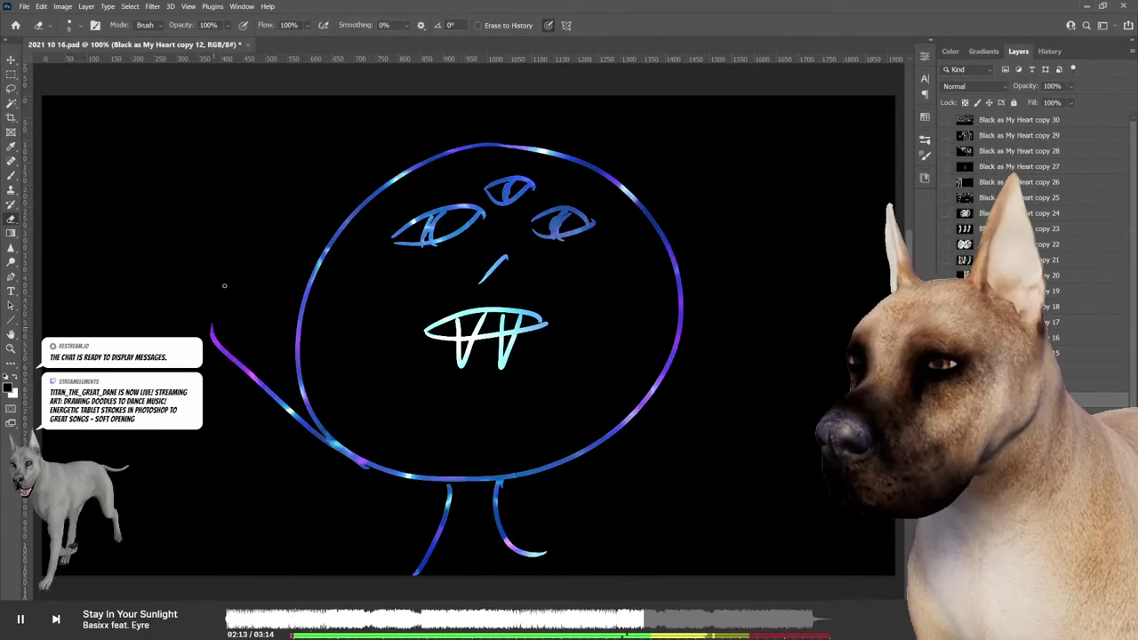
pyautogui.moveTo(226, 279); pyautogui.dragTo(214, 345)
pyautogui.moveTo(212, 342); pyautogui.dragTo(195, 289)
pyautogui.moveTo(622, 440)
pyautogui.mouseDown()
pyautogui.moveTo(770, 299)
pyautogui.moveTo(805, 327)
pyautogui.mouseUp()
pyautogui.moveTo(745, 345); pyautogui.dragTo(804, 354)
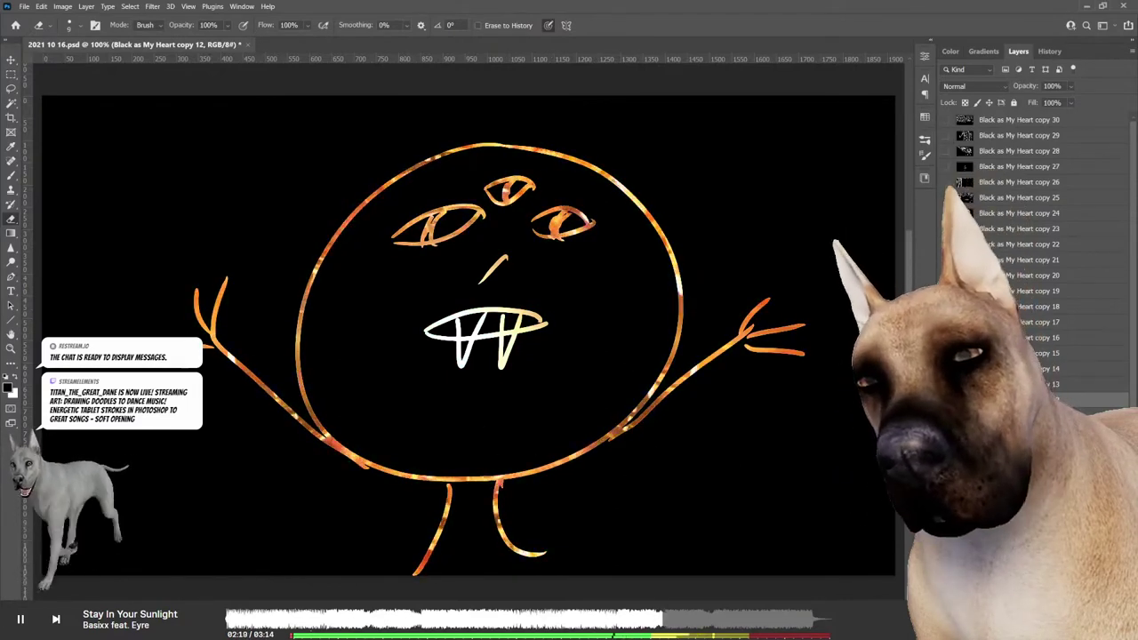
pyautogui.hotkey('alt', 'BackSpace')
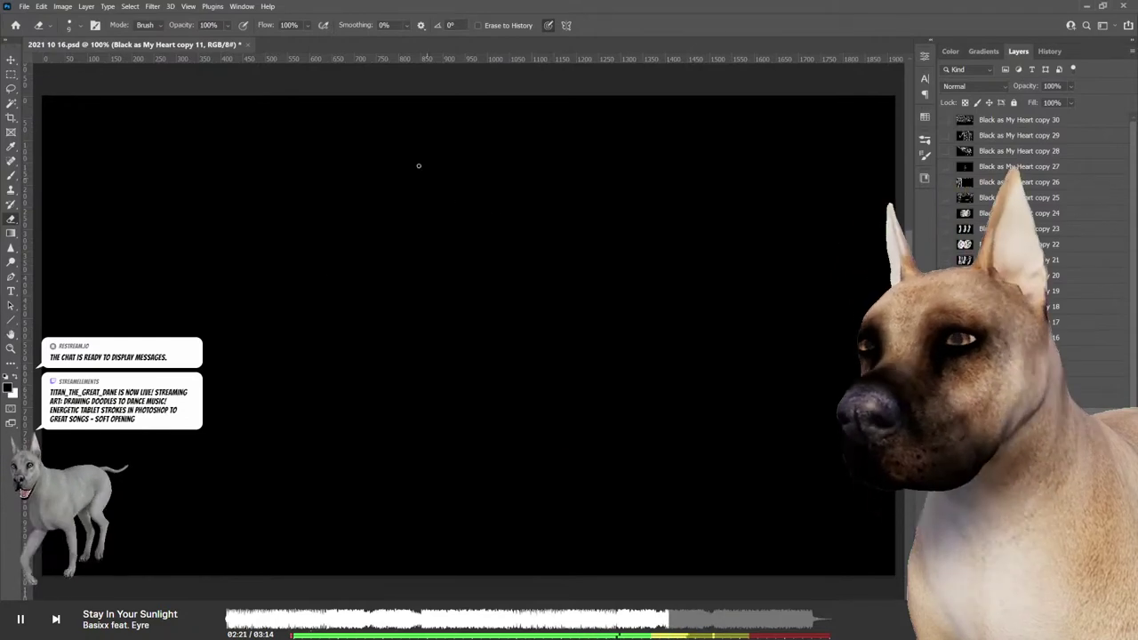
# Step: Draw a big face outline with hanging fangs and both arms with hands
pyautogui.moveTo(425, 152); pyautogui.dragTo(480, 507)
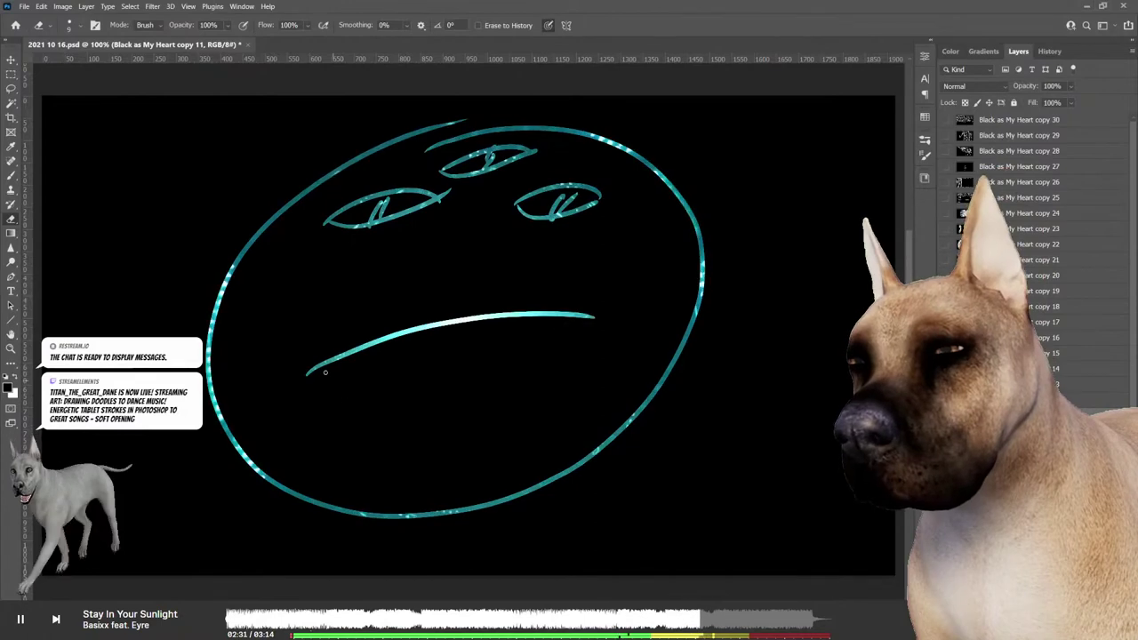
pyautogui.moveTo(386, 353); pyautogui.dragTo(441, 361)
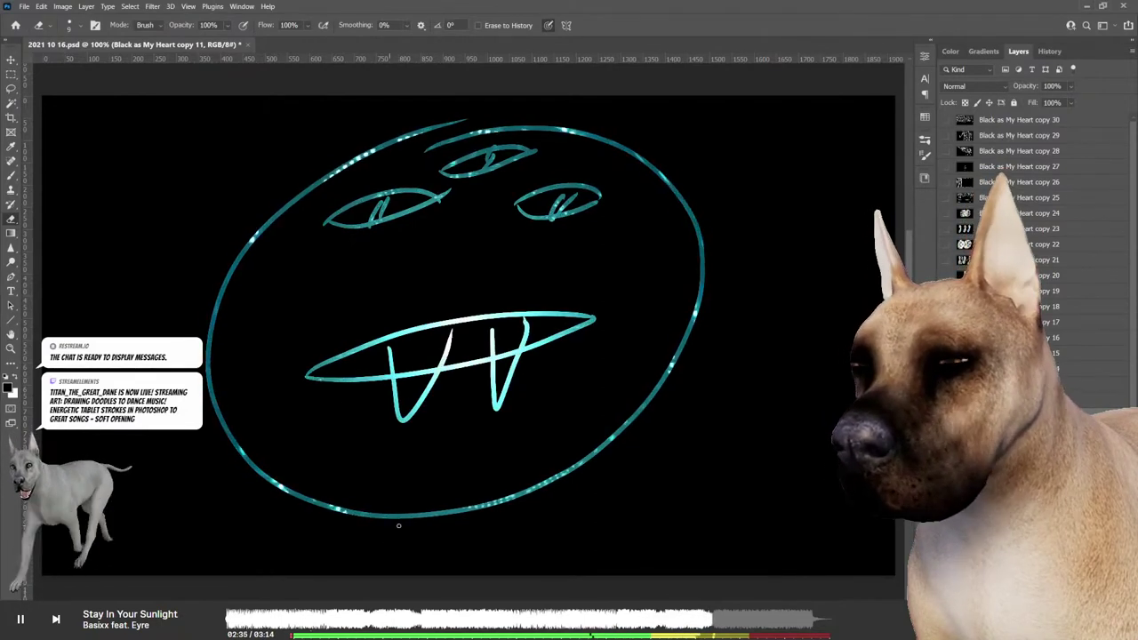
pyautogui.moveTo(605, 445)
pyautogui.mouseDown()
pyautogui.moveTo(737, 329)
pyautogui.moveTo(724, 351)
pyautogui.mouseUp()
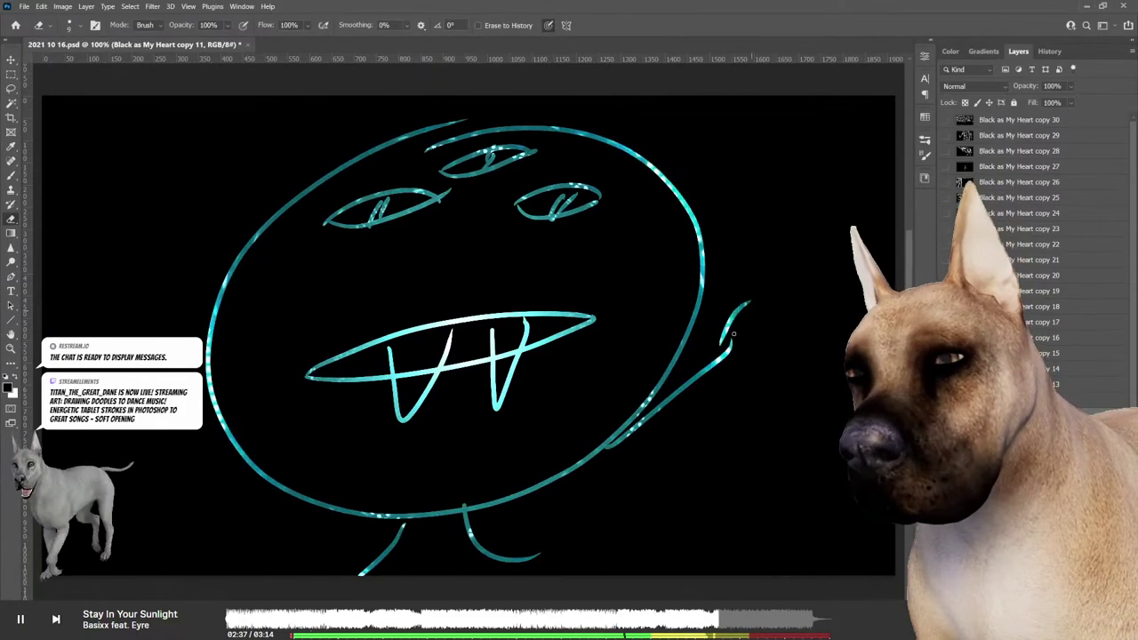
pyautogui.moveTo(790, 338)
pyautogui.mouseDown()
pyautogui.moveTo(725, 356)
pyautogui.moveTo(613, 444)
pyautogui.mouseUp()
pyautogui.moveTo(263, 529)
pyautogui.mouseDown()
pyautogui.moveTo(143, 324)
pyautogui.moveTo(165, 294)
pyautogui.mouseUp()
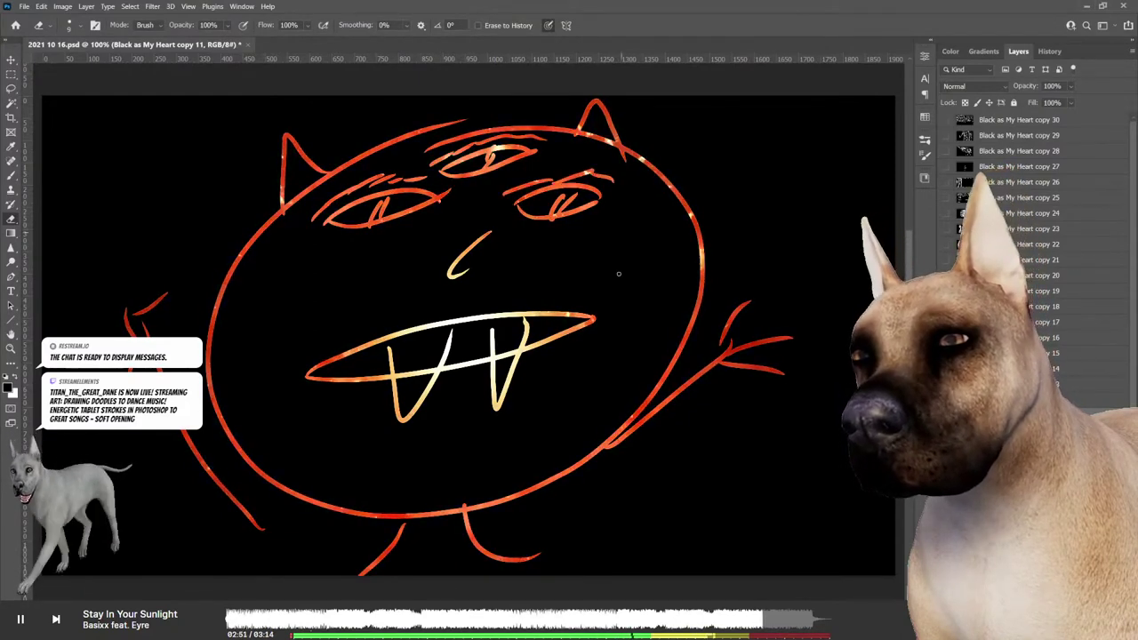
# Step: Add face strokes, round cheek circles and a short foot stroke by the right leg
pyautogui.moveTo(623, 329); pyautogui.dragTo(579, 414)
pyautogui.moveTo(275, 413); pyautogui.dragTo(382, 461)
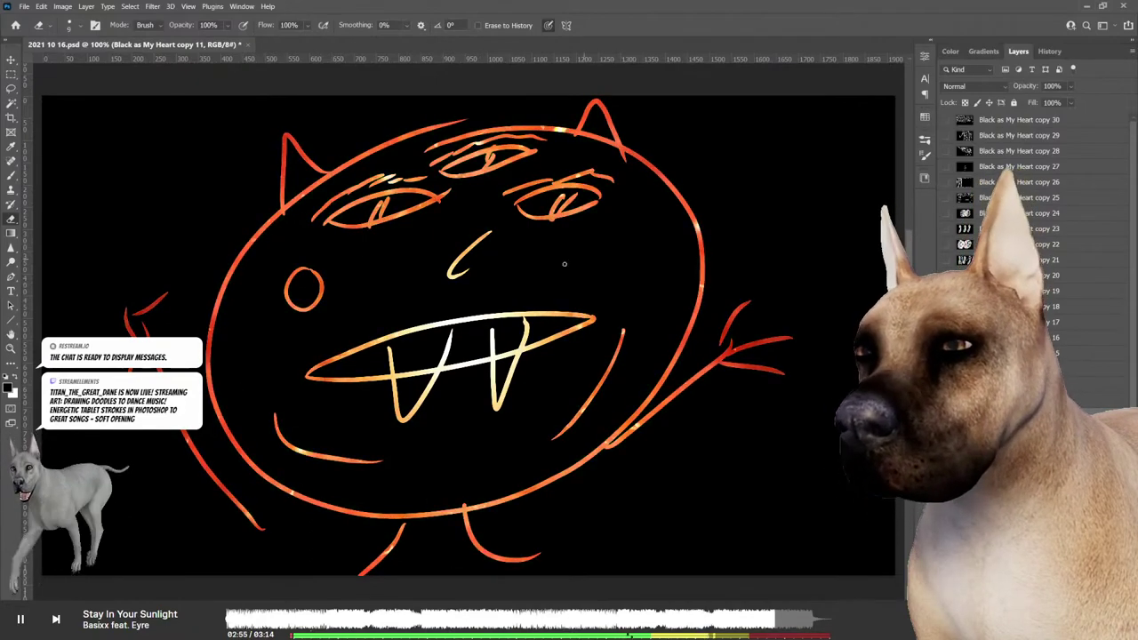
pyautogui.moveTo(594, 248); pyautogui.dragTo(626, 246)
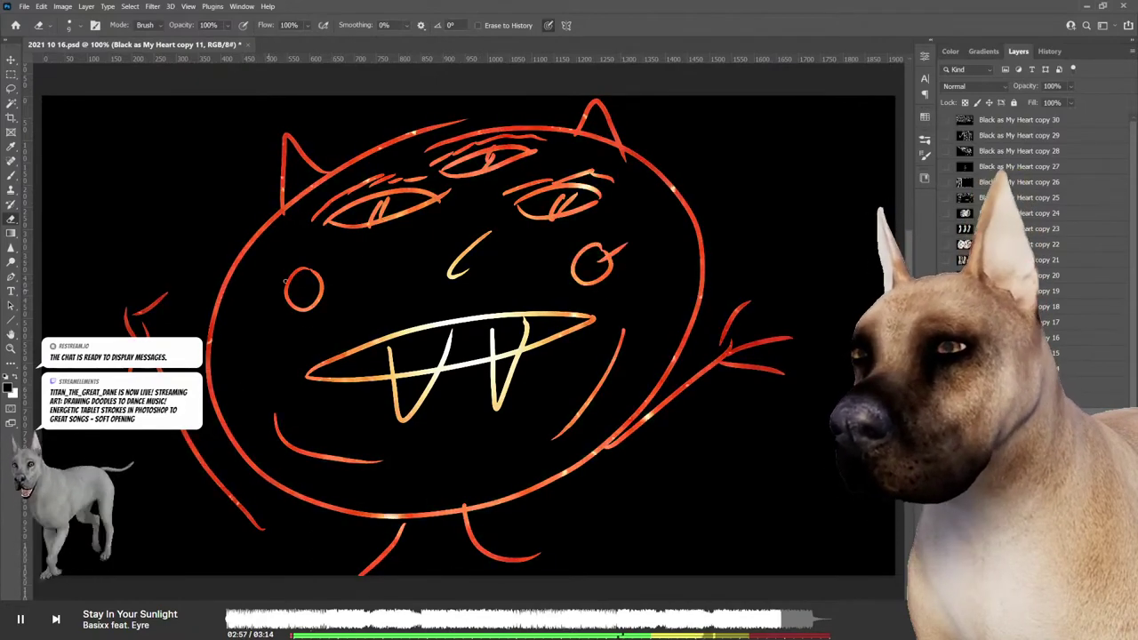
pyautogui.moveTo(252, 281); pyautogui.dragTo(289, 274)
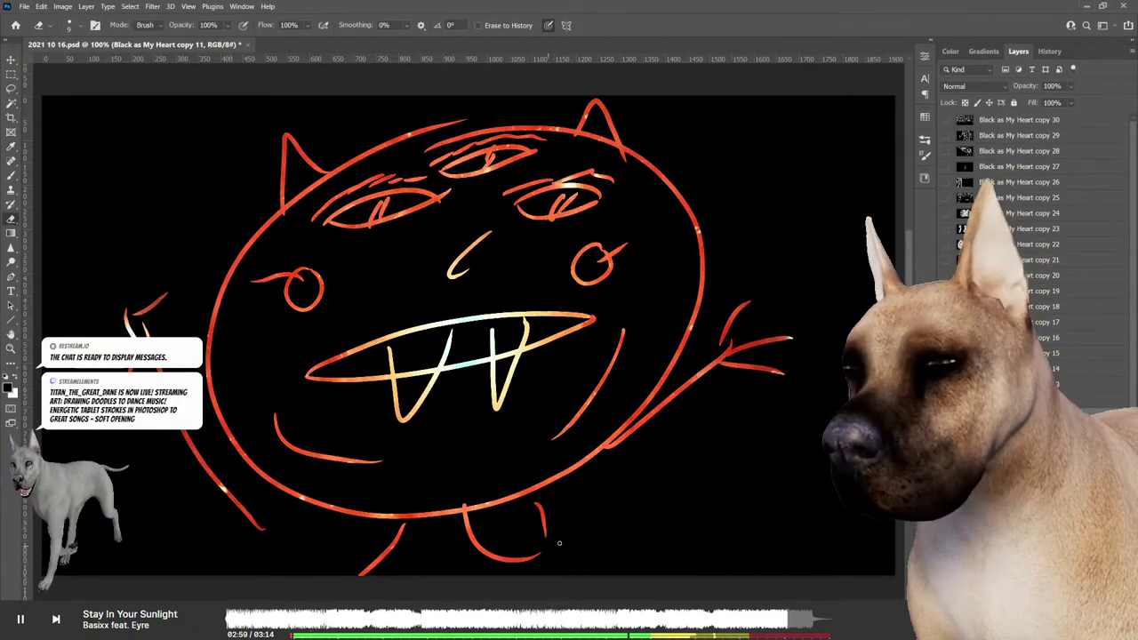
pyautogui.moveTo(537, 505); pyautogui.dragTo(545, 535)
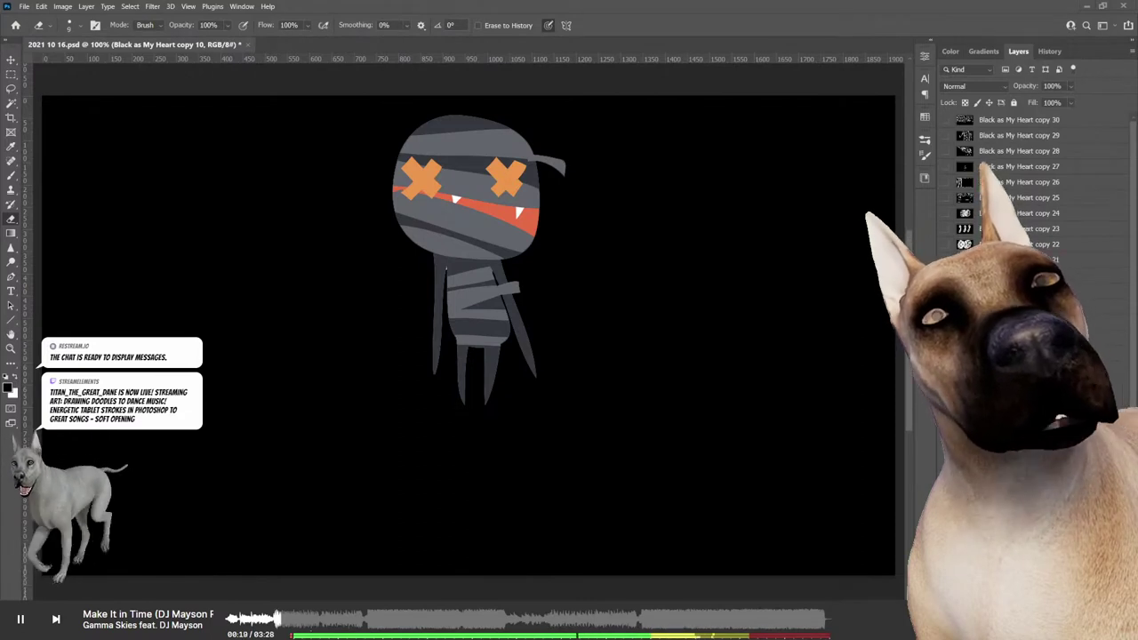
# Step: On a blank black canvas, draw the mummy's round head, body and doubled arms
pyautogui.hotkey('ctrl', ',')
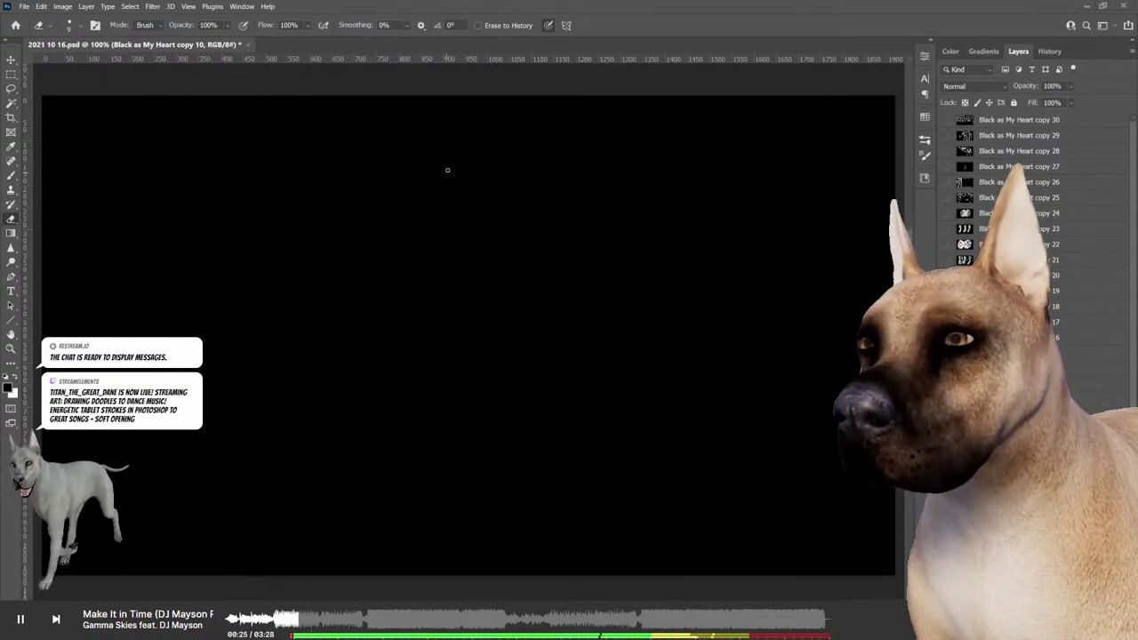
pyautogui.moveTo(465, 146)
pyautogui.mouseDown()
pyautogui.moveTo(394, 297)
pyautogui.moveTo(478, 146)
pyautogui.mouseUp()
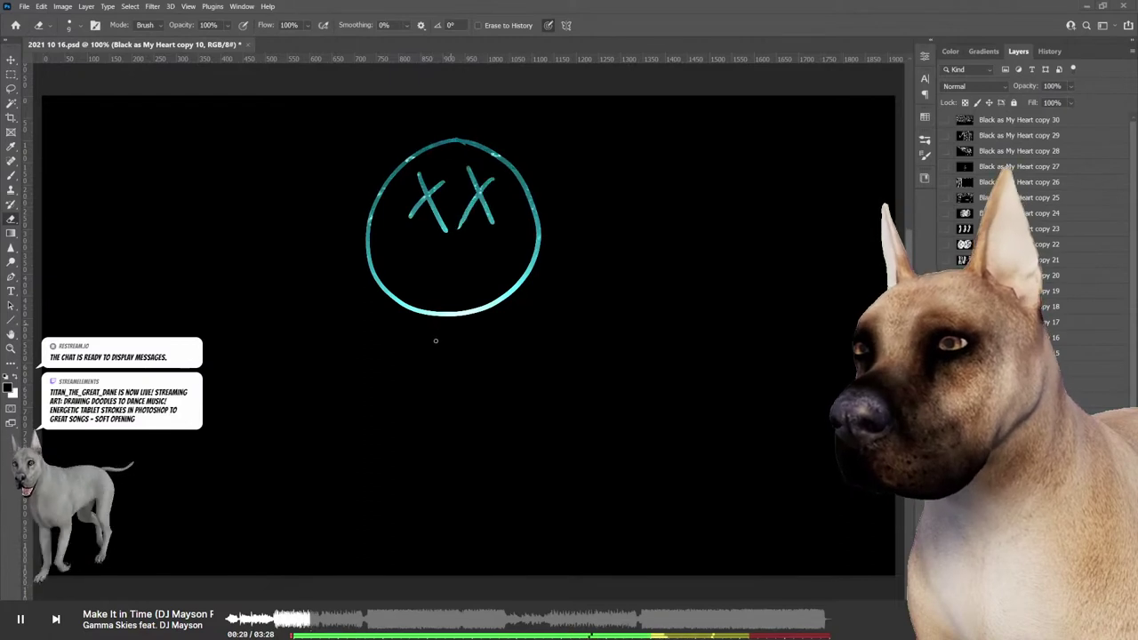
pyautogui.moveTo(425, 312)
pyautogui.mouseDown()
pyautogui.moveTo(421, 423)
pyautogui.moveTo(480, 311)
pyautogui.mouseUp()
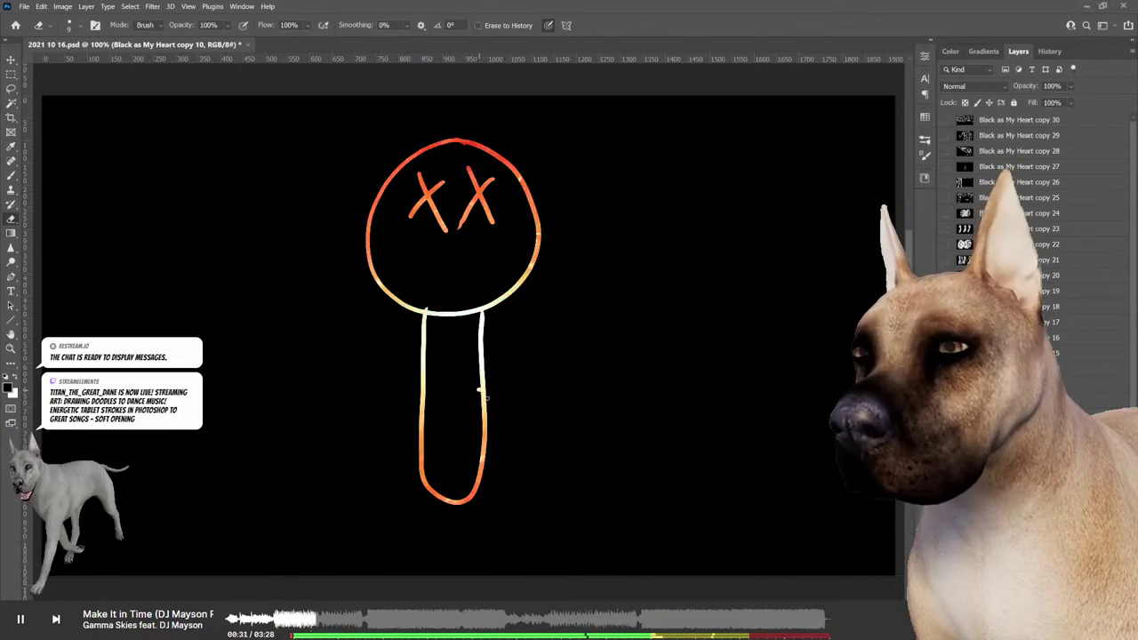
pyautogui.moveTo(480, 391); pyautogui.dragTo(538, 542)
pyautogui.moveTo(485, 393); pyautogui.dragTo(538, 536)
pyautogui.moveTo(409, 382); pyautogui.dragTo(335, 537)
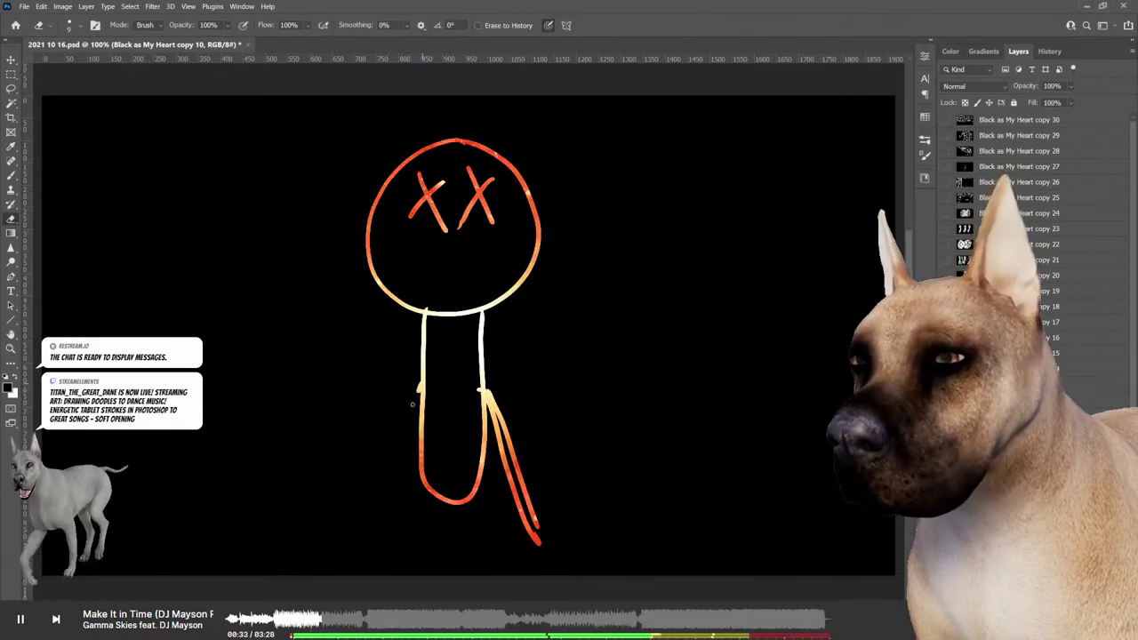
pyautogui.moveTo(419, 404); pyautogui.dragTo(354, 531)
# Step: Add legs, a neck collar and bandage strokes wrapping across the body
pyautogui.moveTo(455, 502)
pyautogui.mouseDown()
pyautogui.moveTo(413, 573)
pyautogui.moveTo(470, 561)
pyautogui.mouseUp()
pyautogui.moveTo(422, 336); pyautogui.dragTo(485, 327)
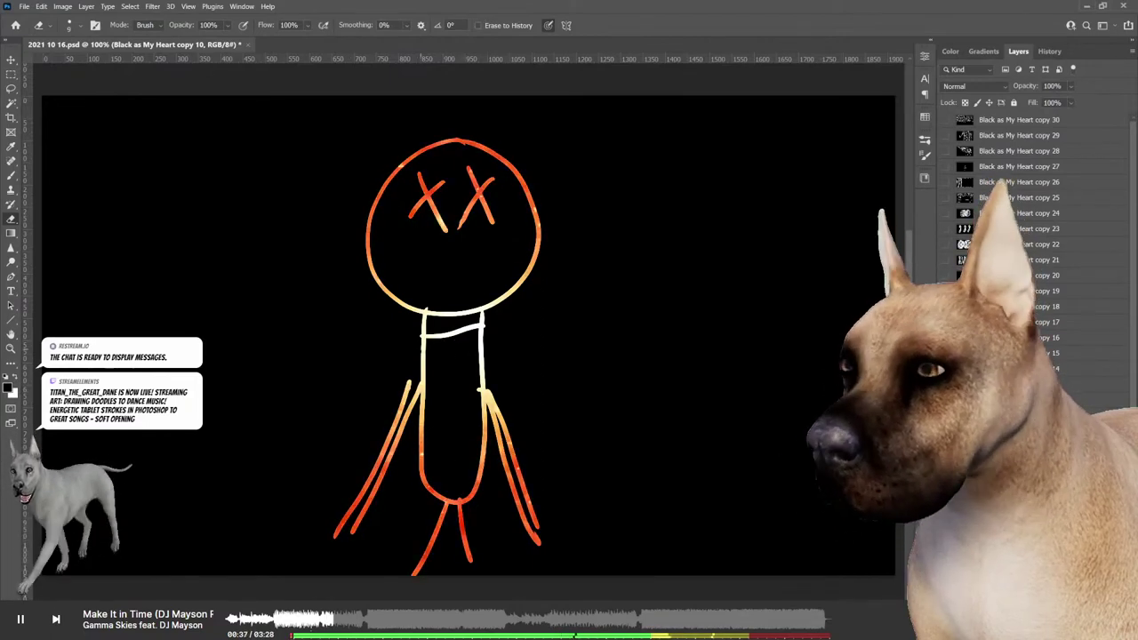
pyautogui.moveTo(425, 350); pyautogui.dragTo(496, 333)
pyautogui.moveTo(425, 366); pyautogui.dragTo(492, 356)
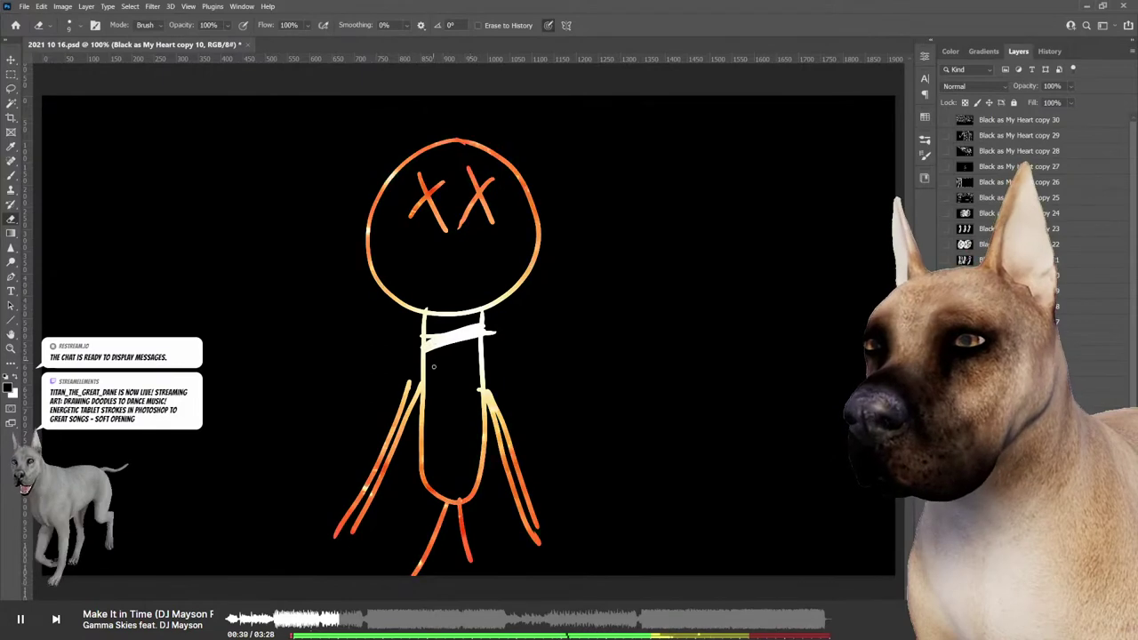
pyautogui.moveTo(425, 380); pyautogui.dragTo(471, 363)
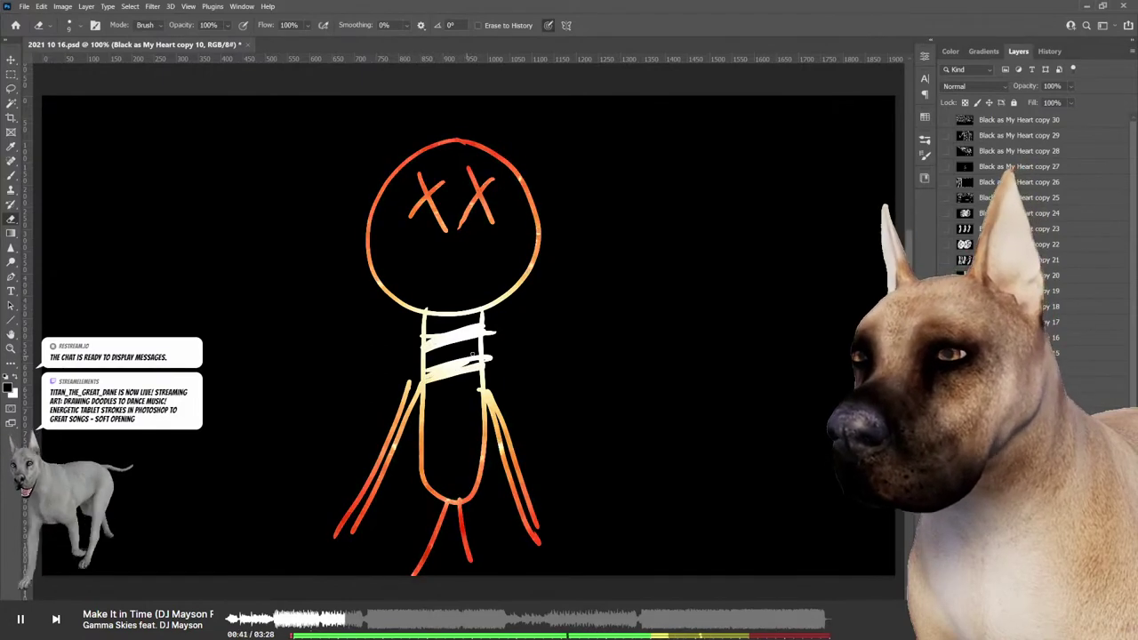
pyautogui.moveTo(425, 411); pyautogui.dragTo(485, 394)
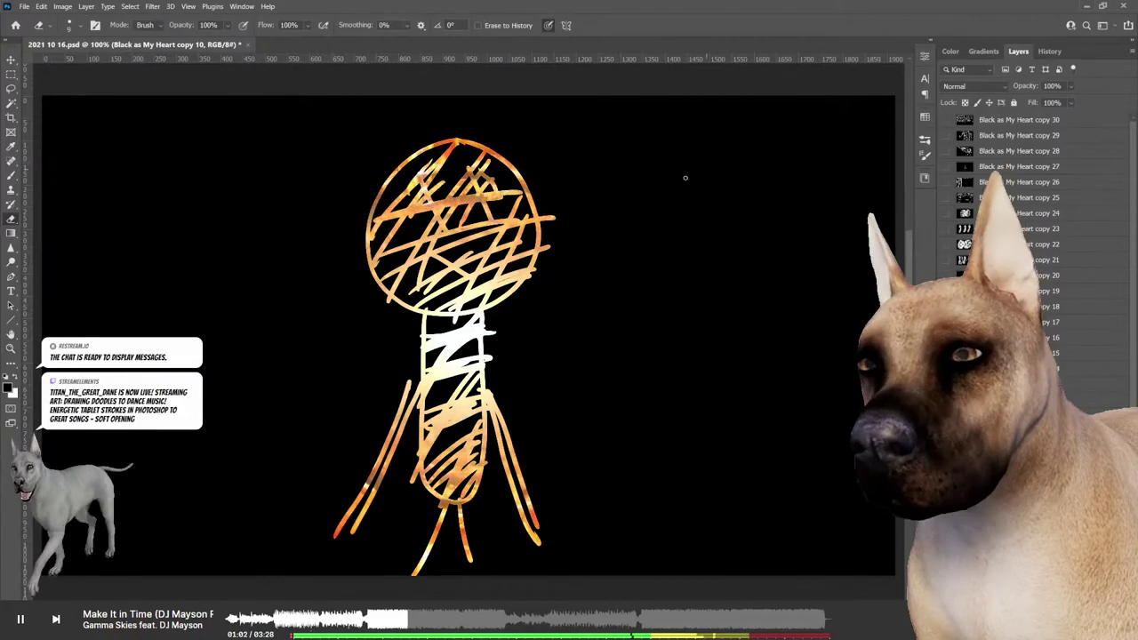
# Step: Draw a second round head at right with X eyes, X mouth, U-shaped body and legs
pyautogui.moveTo(620, 247); pyautogui.dragTo(746, 147)
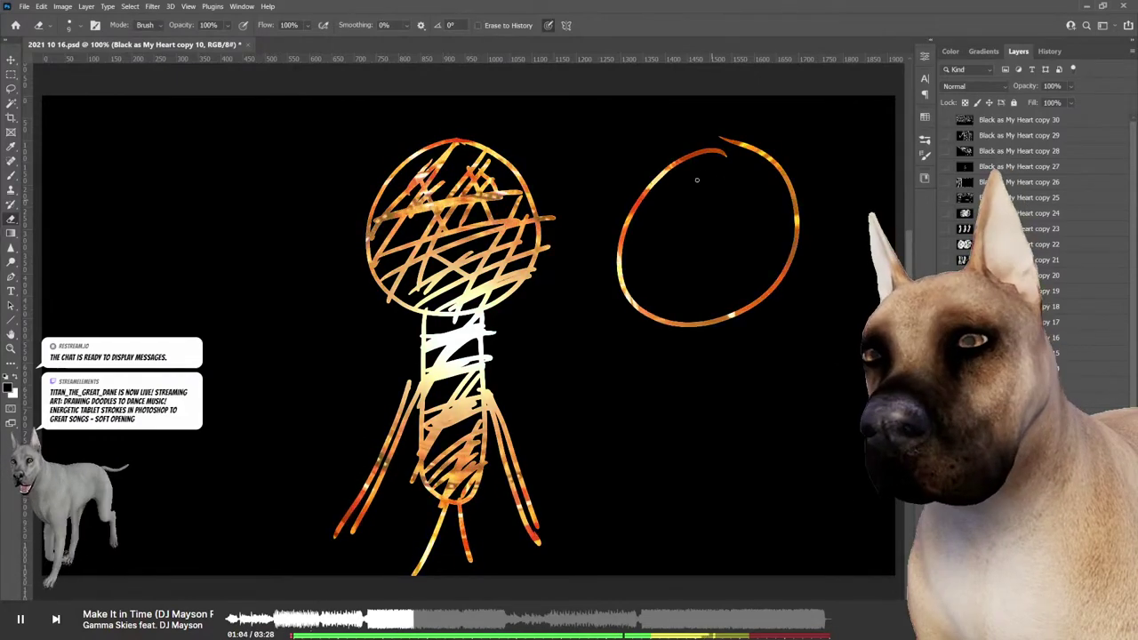
pyautogui.moveTo(682, 182)
pyautogui.mouseDown()
pyautogui.moveTo(708, 218)
pyautogui.moveTo(680, 227)
pyautogui.mouseUp()
pyautogui.moveTo(731, 181)
pyautogui.mouseDown()
pyautogui.moveTo(756, 224)
pyautogui.moveTo(736, 229)
pyautogui.mouseUp()
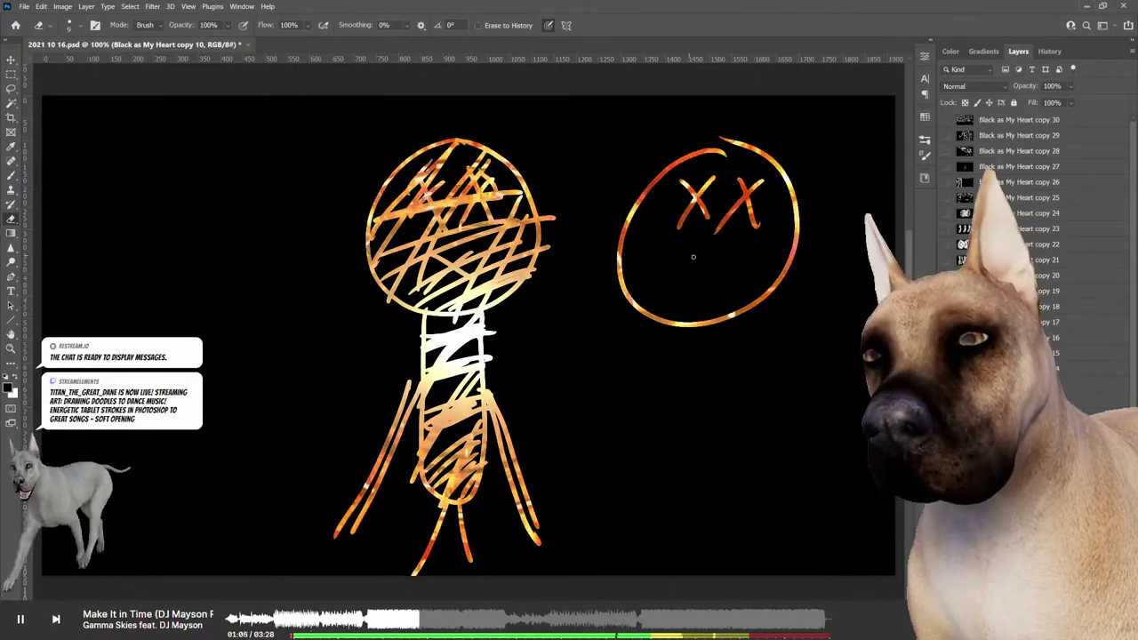
pyautogui.moveTo(688, 258)
pyautogui.mouseDown()
pyautogui.moveTo(715, 286)
pyautogui.moveTo(681, 297)
pyautogui.moveTo(706, 524)
pyautogui.moveTo(759, 331)
pyautogui.mouseUp()
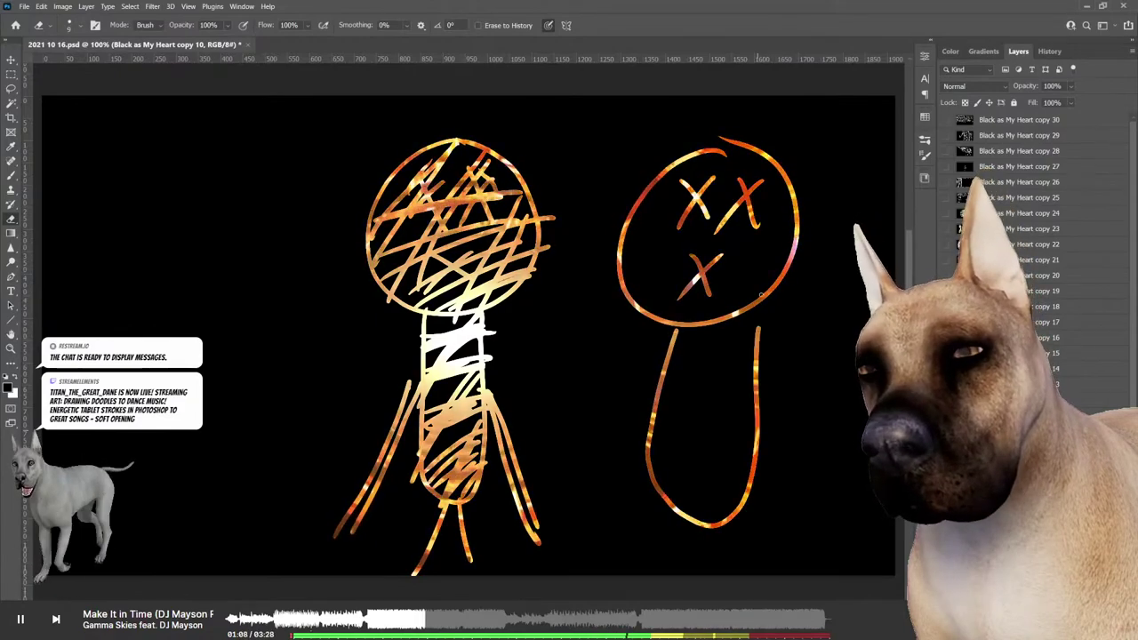
pyautogui.moveTo(695, 525)
pyautogui.mouseDown()
pyautogui.moveTo(674, 573)
pyautogui.moveTo(747, 574)
pyautogui.mouseUp()
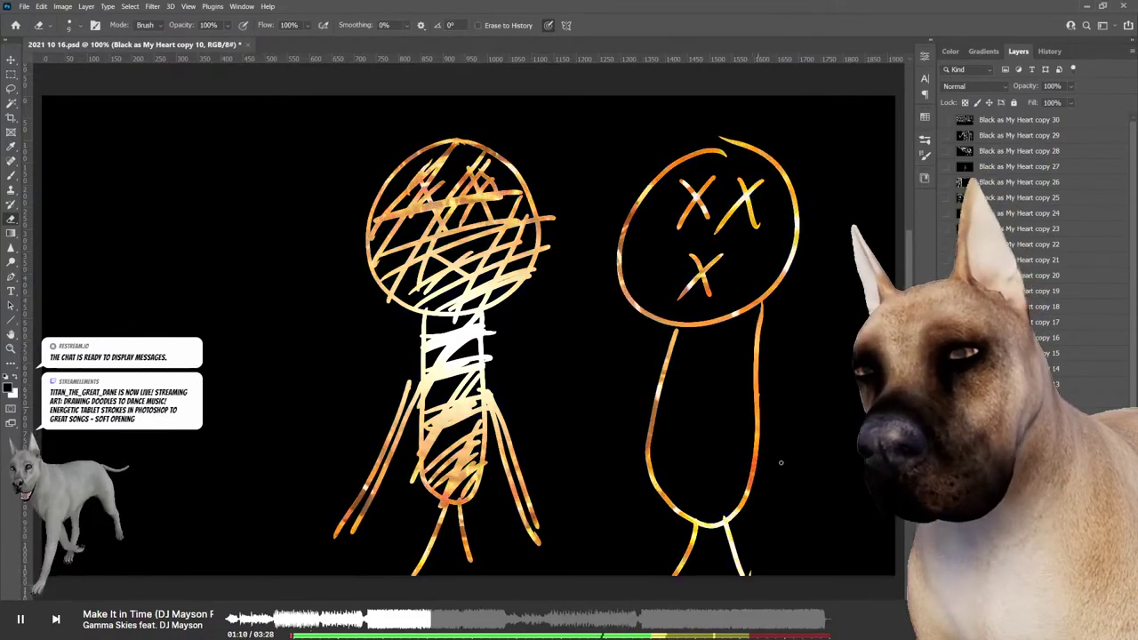
# Step: Add arms, then cross-hatch the right figure's body and begin hatching its head
pyautogui.moveTo(755, 404); pyautogui.dragTo(800, 511)
pyautogui.moveTo(663, 396); pyautogui.dragTo(609, 493)
pyautogui.moveTo(761, 307); pyautogui.dragTo(638, 405)
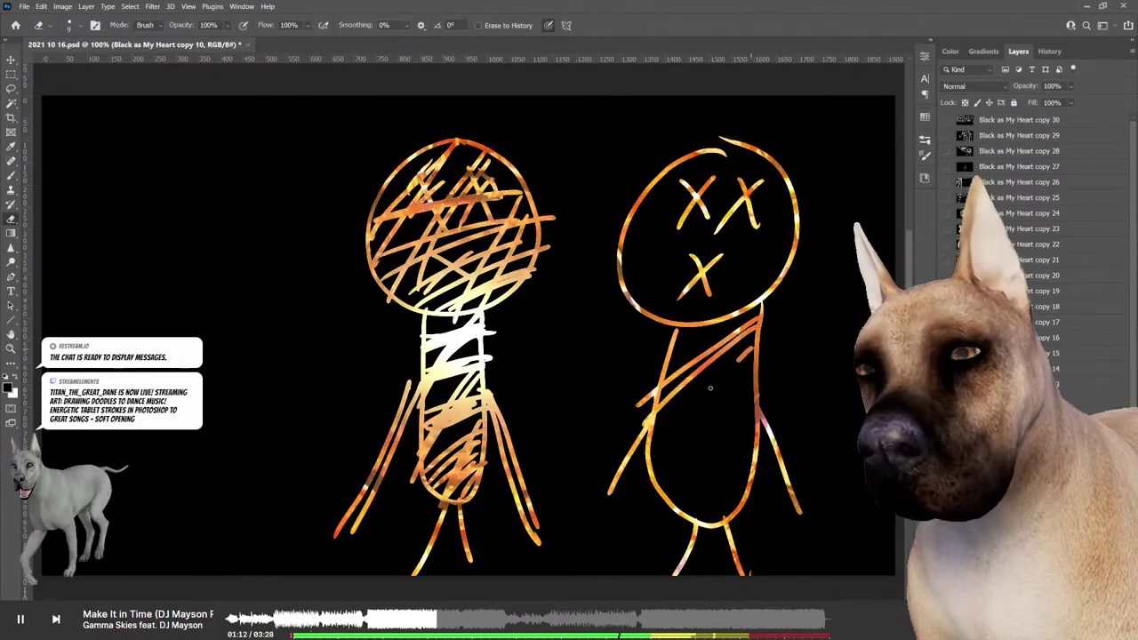
pyautogui.moveTo(756, 343); pyautogui.dragTo(644, 418)
pyautogui.moveTo(756, 374); pyautogui.dragTo(649, 458)
pyautogui.moveTo(755, 405); pyautogui.dragTo(658, 498)
pyautogui.moveTo(743, 441); pyautogui.dragTo(675, 520)
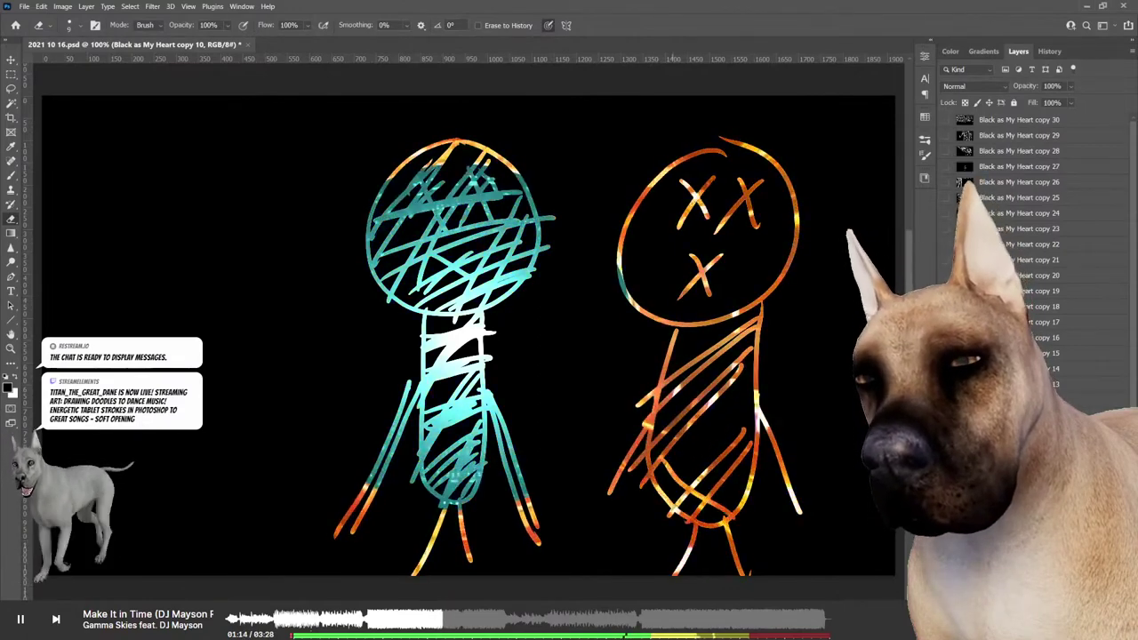
pyautogui.moveTo(671, 356); pyautogui.dragTo(754, 432)
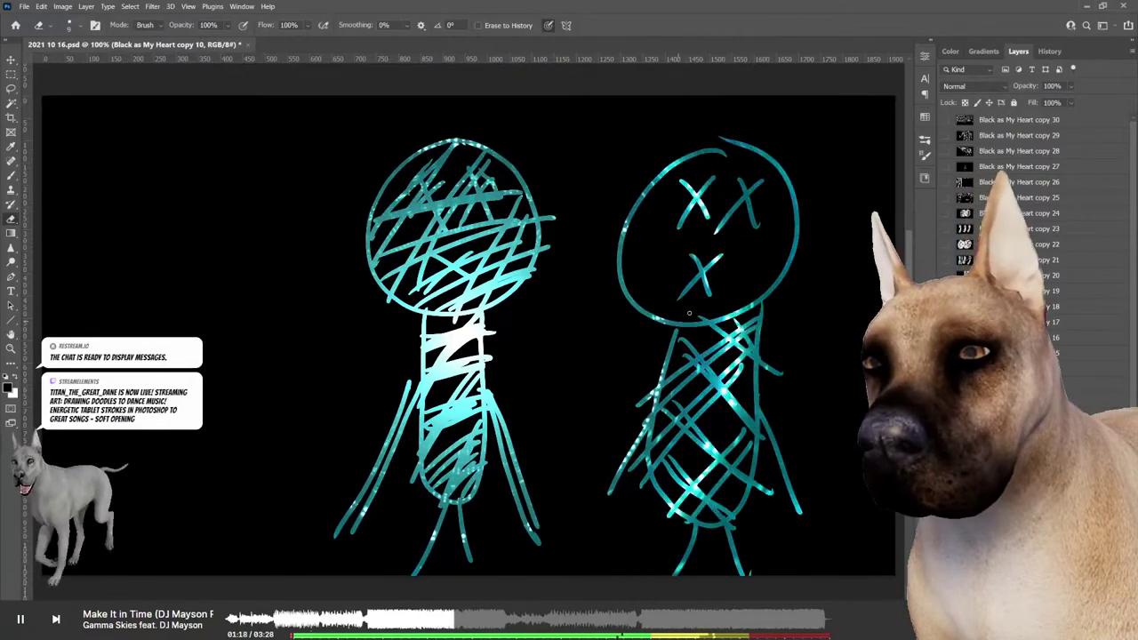
pyautogui.moveTo(689, 313); pyautogui.dragTo(779, 266)
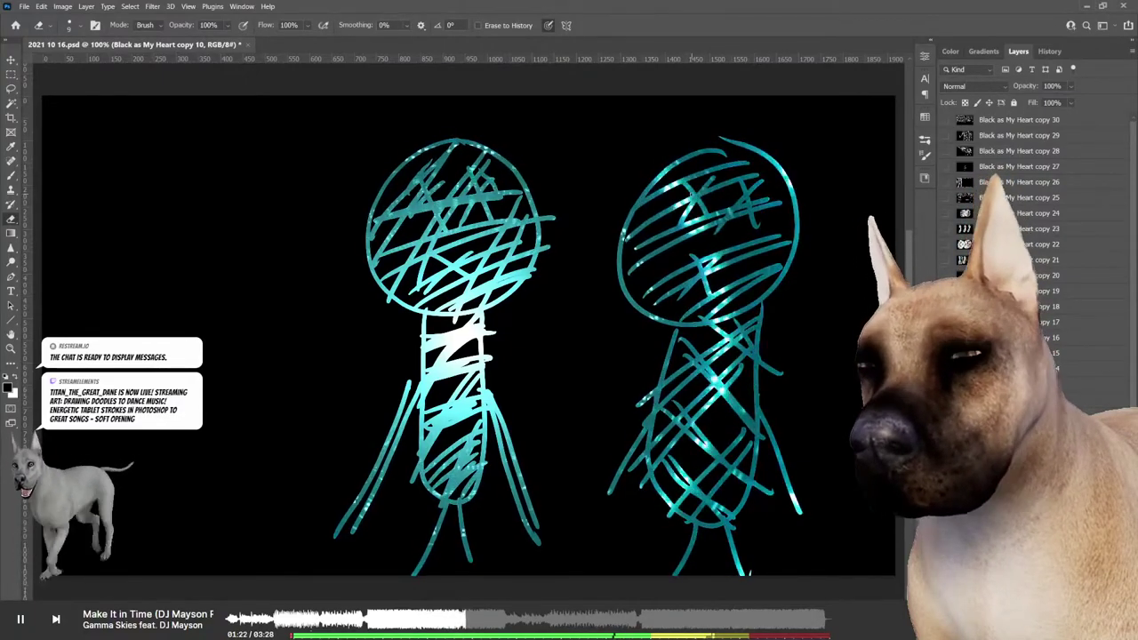
# Step: Draw a left figure's head, U-shaped body and X eyes
pyautogui.moveTo(218, 151); pyautogui.dragTo(222, 153)
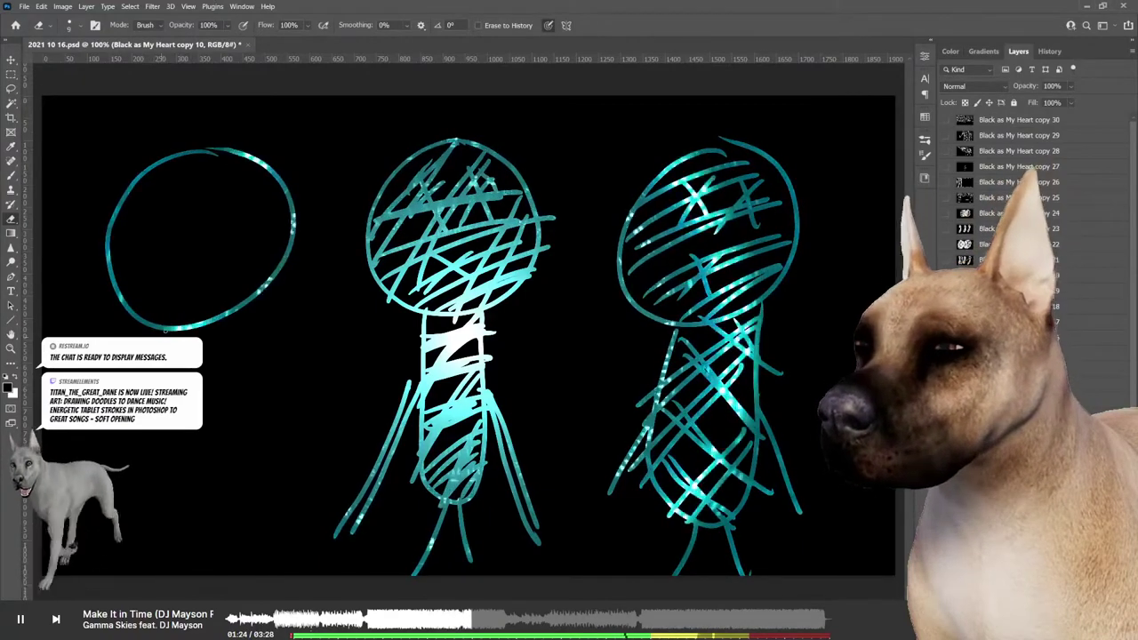
pyautogui.moveTo(152, 511); pyautogui.dragTo(257, 320)
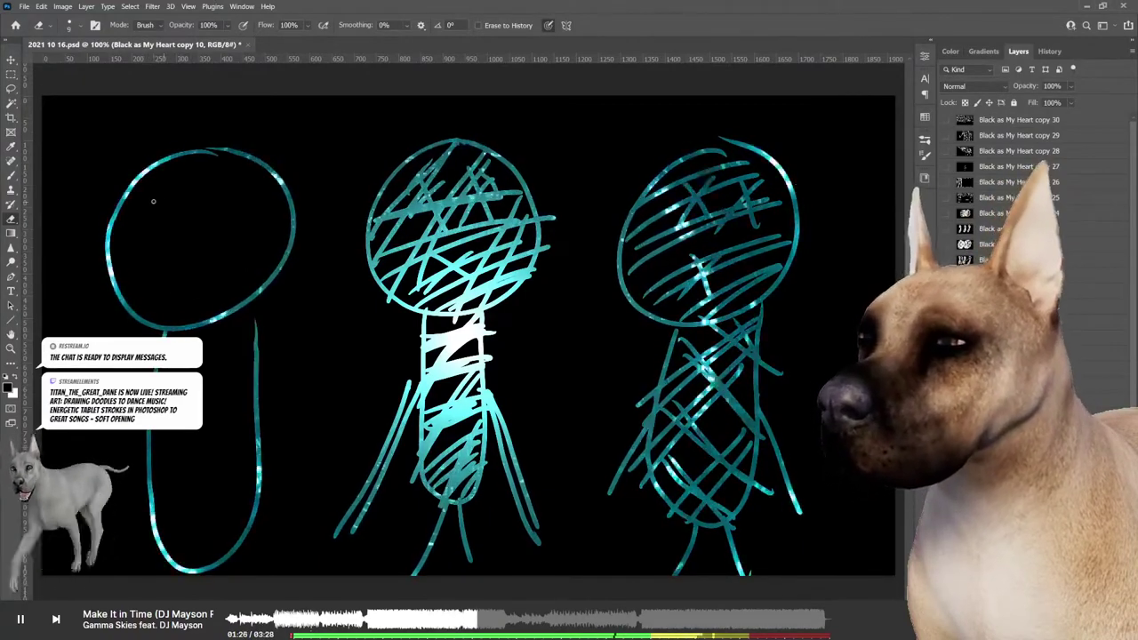
pyautogui.moveTo(156, 189)
pyautogui.mouseDown()
pyautogui.moveTo(193, 236)
pyautogui.moveTo(158, 237)
pyautogui.mouseUp()
pyautogui.moveTo(214, 184)
pyautogui.mouseDown()
pyautogui.moveTo(242, 233)
pyautogui.moveTo(206, 238)
pyautogui.mouseUp()
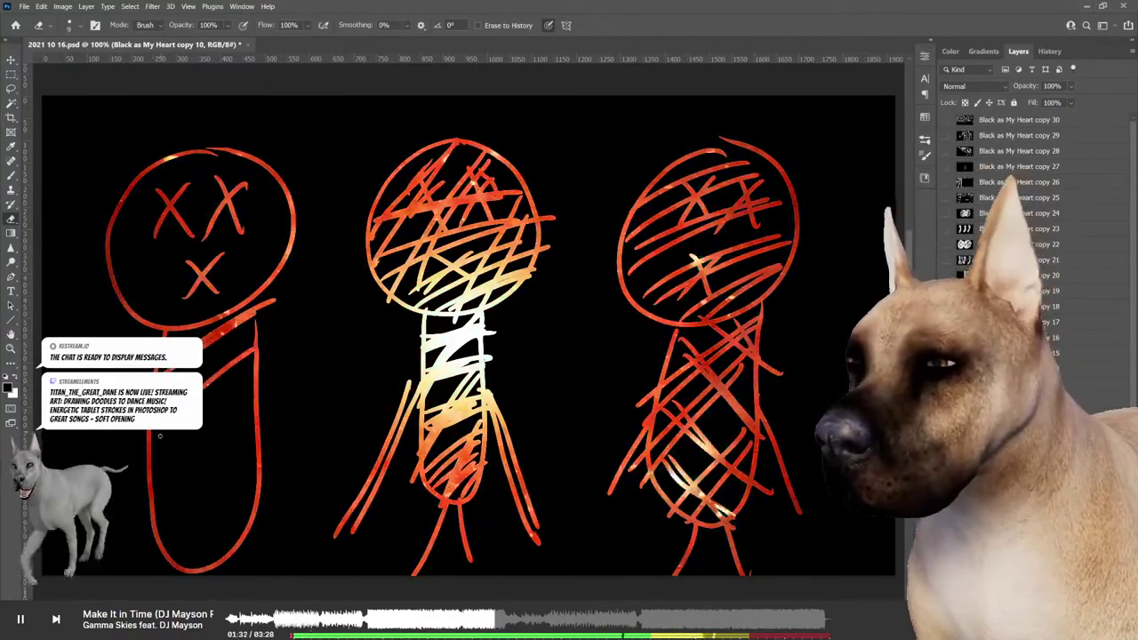
# Step: Hatch the left figure's lower body and head, with an arm reaching the middle figure
pyautogui.moveTo(151, 560); pyautogui.dragTo(258, 497)
pyautogui.moveTo(150, 524); pyautogui.dragTo(265, 453)
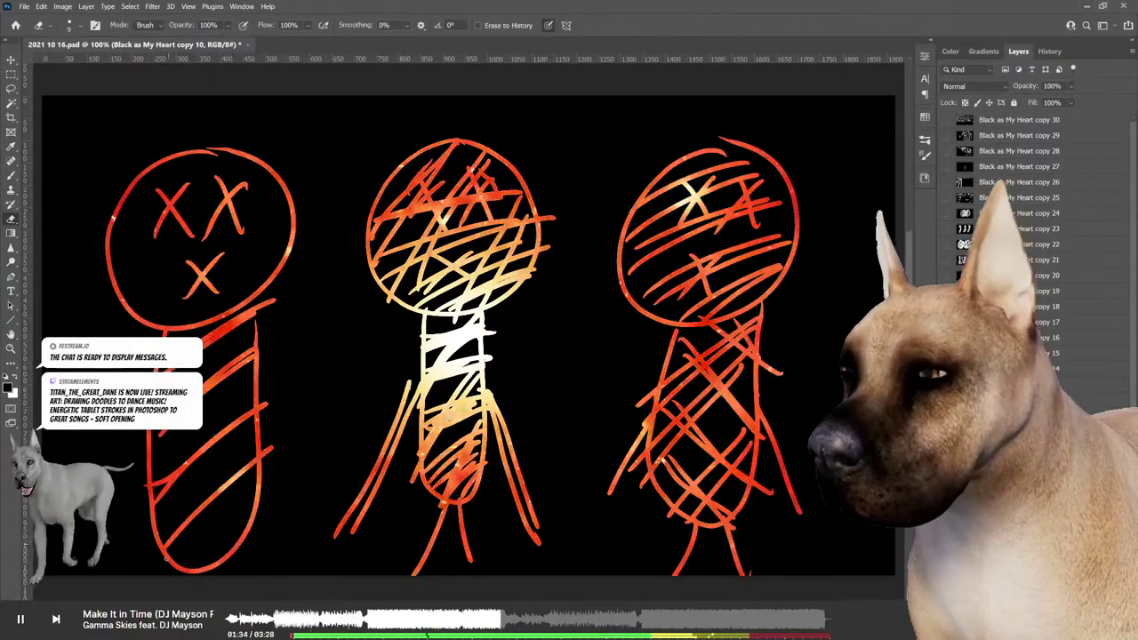
pyautogui.moveTo(146, 480); pyautogui.dragTo(268, 398)
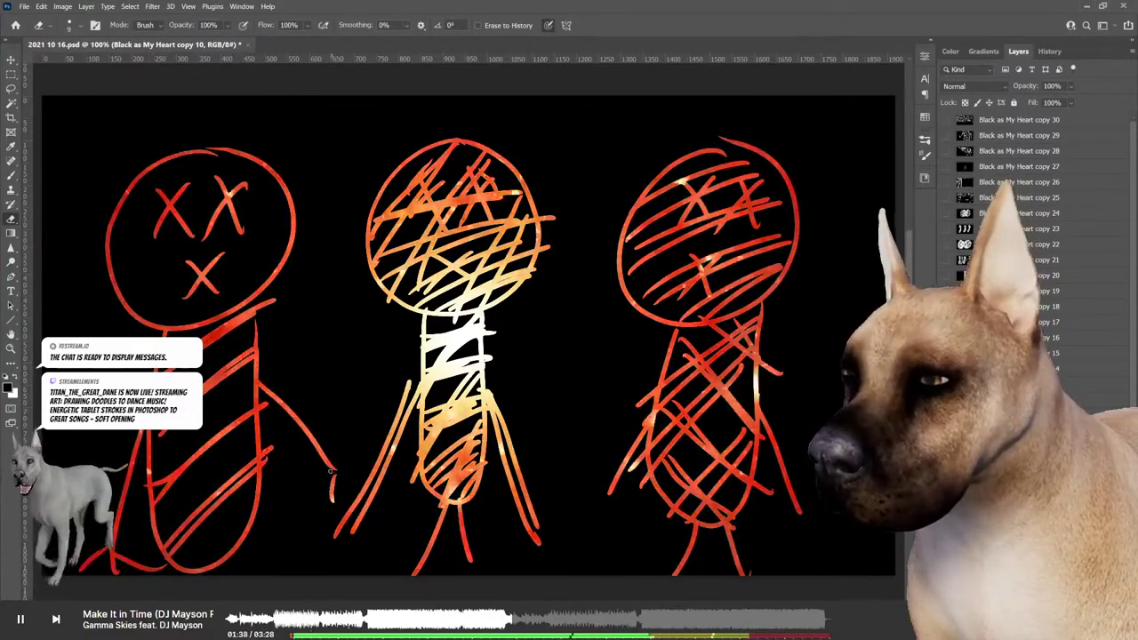
pyautogui.moveTo(260, 380); pyautogui.dragTo(383, 457)
pyautogui.moveTo(207, 318); pyautogui.dragTo(305, 224)
pyautogui.moveTo(152, 318); pyautogui.dragTo(302, 203)
pyautogui.moveTo(178, 302); pyautogui.dragTo(293, 222)
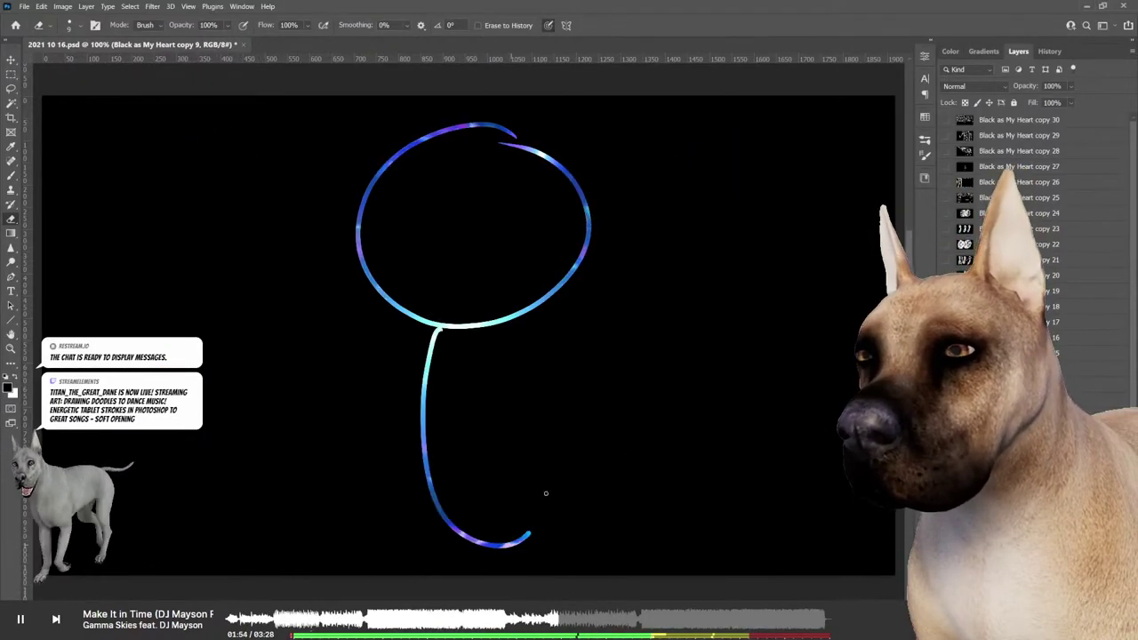
# Step: Draw the oval body, legs with feet, two X eyes and a diagonal arm stroke
pyautogui.moveTo(546, 493); pyautogui.dragTo(532, 329)
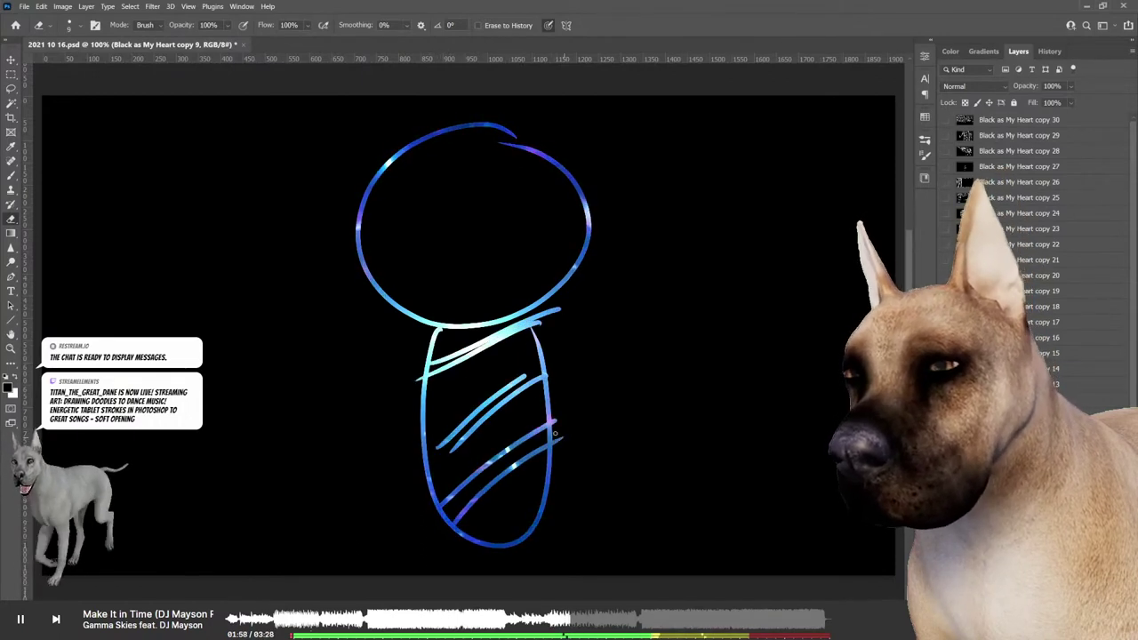
pyautogui.moveTo(678, 511)
pyautogui.mouseDown()
pyautogui.moveTo(698, 553)
pyautogui.moveTo(622, 565)
pyautogui.mouseUp()
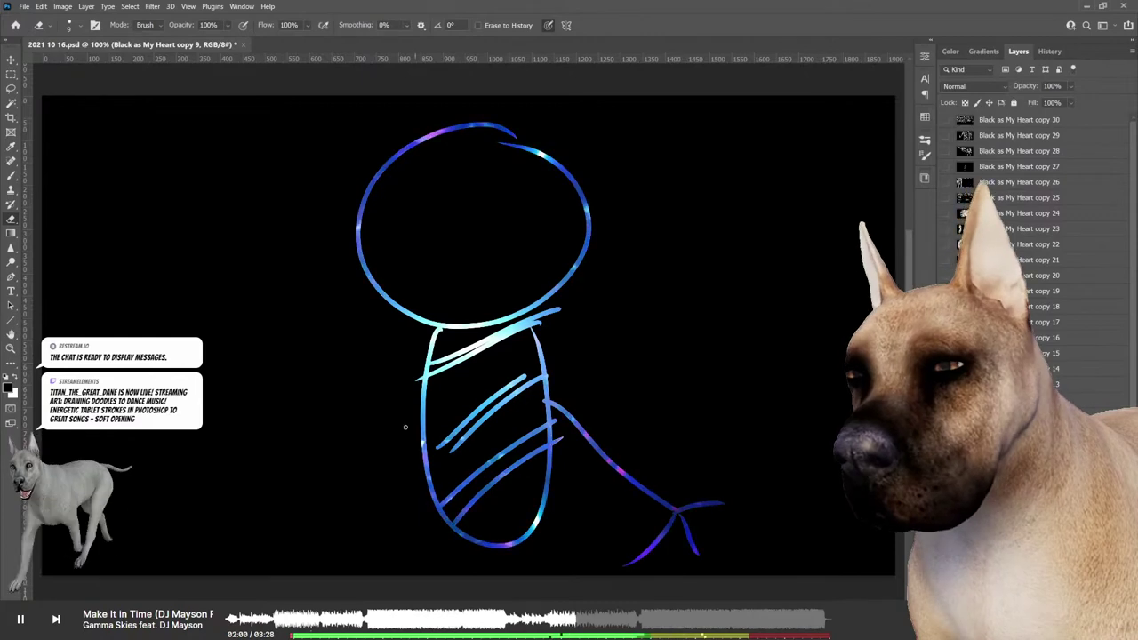
pyautogui.moveTo(411, 433)
pyautogui.mouseDown()
pyautogui.moveTo(338, 545)
pyautogui.moveTo(398, 564)
pyautogui.mouseUp()
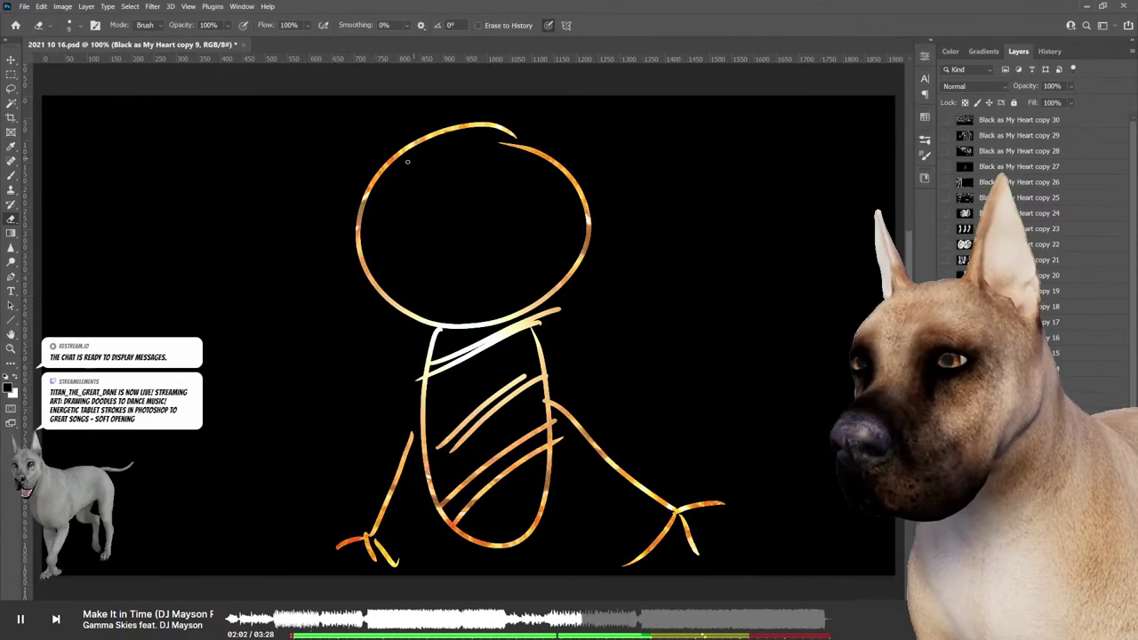
pyautogui.moveTo(409, 167); pyautogui.dragTo(461, 215)
pyautogui.moveTo(455, 169)
pyautogui.mouseDown()
pyautogui.moveTo(411, 231)
pyautogui.moveTo(538, 215)
pyautogui.mouseUp()
pyautogui.moveTo(526, 169); pyautogui.dragTo(501, 225)
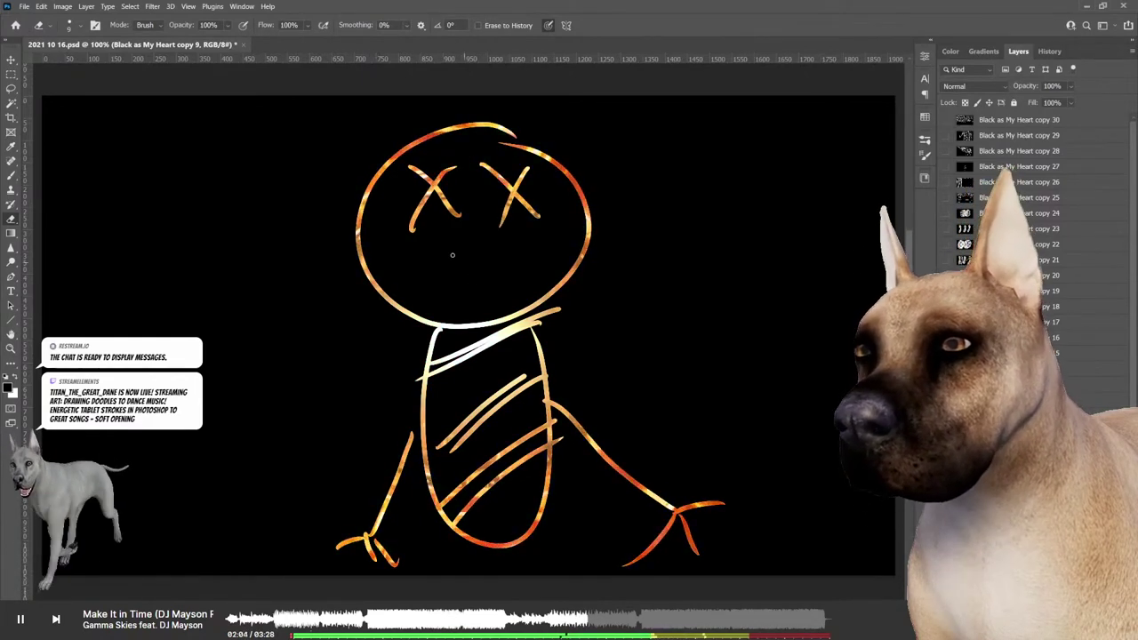
pyautogui.moveTo(534, 303); pyautogui.dragTo(604, 236)
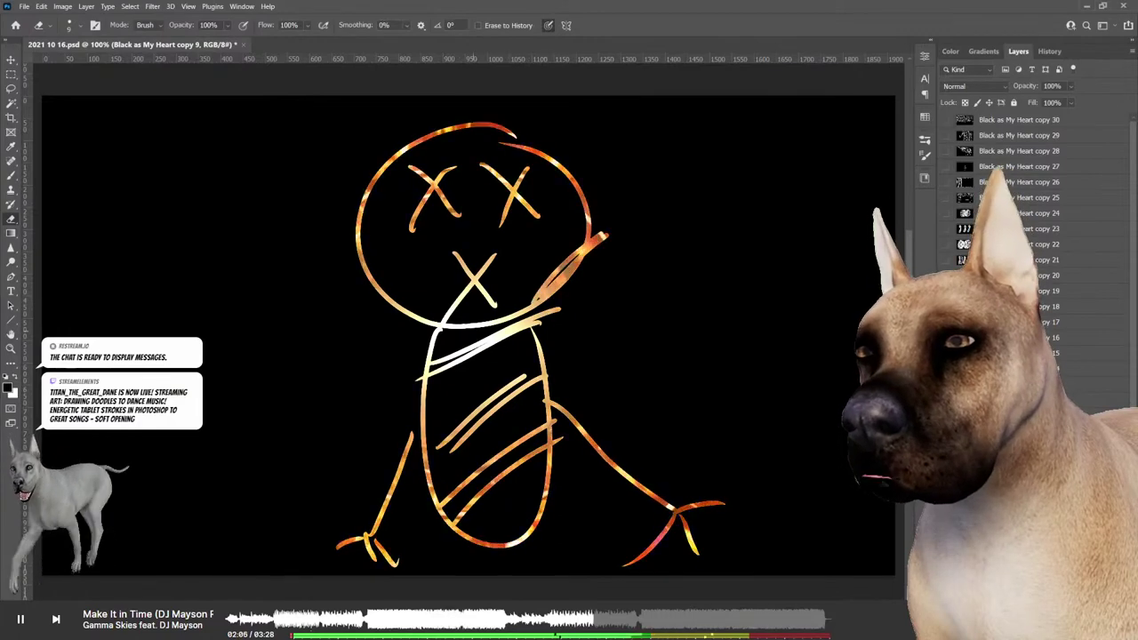
# Step: Hatch the head with diagonal and crossing strokes
pyautogui.moveTo(444, 218); pyautogui.dragTo(553, 158)
pyautogui.moveTo(409, 233); pyautogui.dragTo(569, 173)
pyautogui.moveTo(391, 262); pyautogui.dragTo(582, 200)
pyautogui.moveTo(386, 283); pyautogui.dragTo(592, 191)
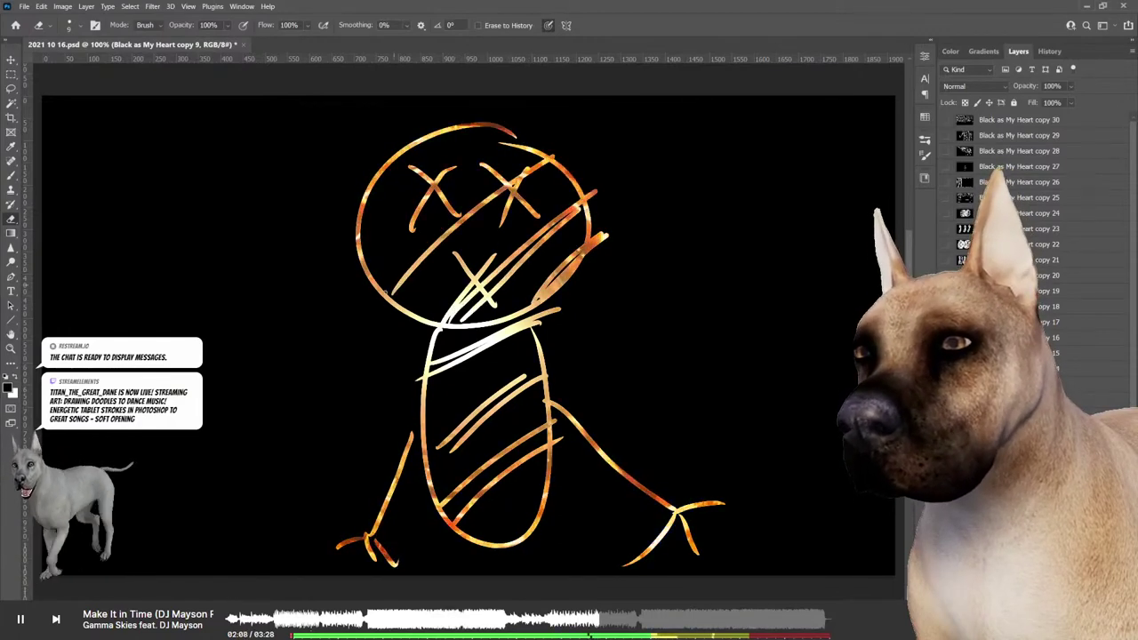
pyautogui.moveTo(362, 208)
pyautogui.mouseDown()
pyautogui.moveTo(494, 132)
pyautogui.moveTo(534, 199)
pyautogui.mouseUp()
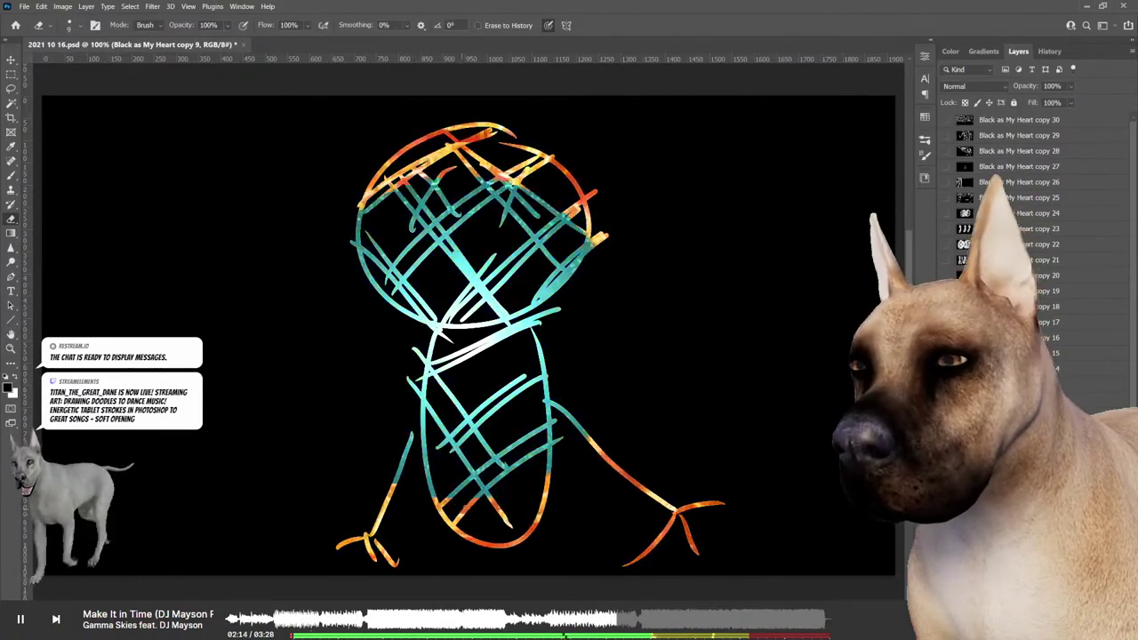
# Step: Draw a right figure with head, X eyes, X mouth and oval body, hatching the body
pyautogui.moveTo(720, 170); pyautogui.dragTo(867, 211)
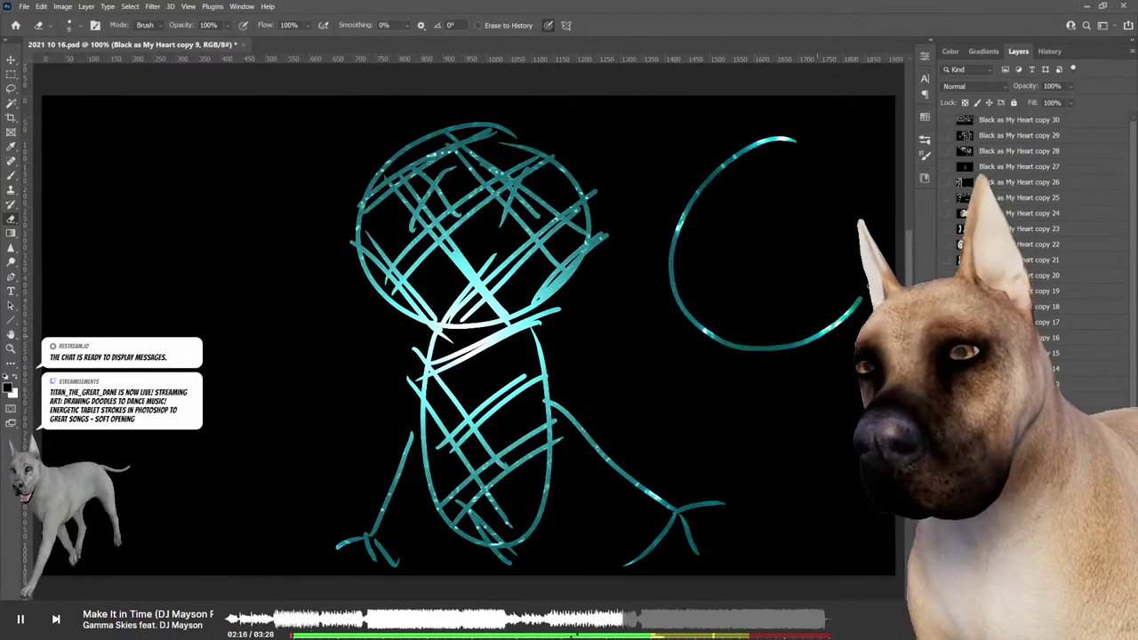
pyautogui.moveTo(772, 173)
pyautogui.mouseDown()
pyautogui.moveTo(729, 251)
pyautogui.moveTo(815, 248)
pyautogui.moveTo(775, 315)
pyautogui.mouseUp()
pyautogui.moveTo(791, 265)
pyautogui.mouseDown()
pyautogui.moveTo(742, 322)
pyautogui.moveTo(698, 481)
pyautogui.moveTo(855, 391)
pyautogui.mouseUp()
pyautogui.moveTo(835, 342)
pyautogui.mouseDown()
pyautogui.moveTo(707, 391)
pyautogui.moveTo(695, 431)
pyautogui.mouseUp()
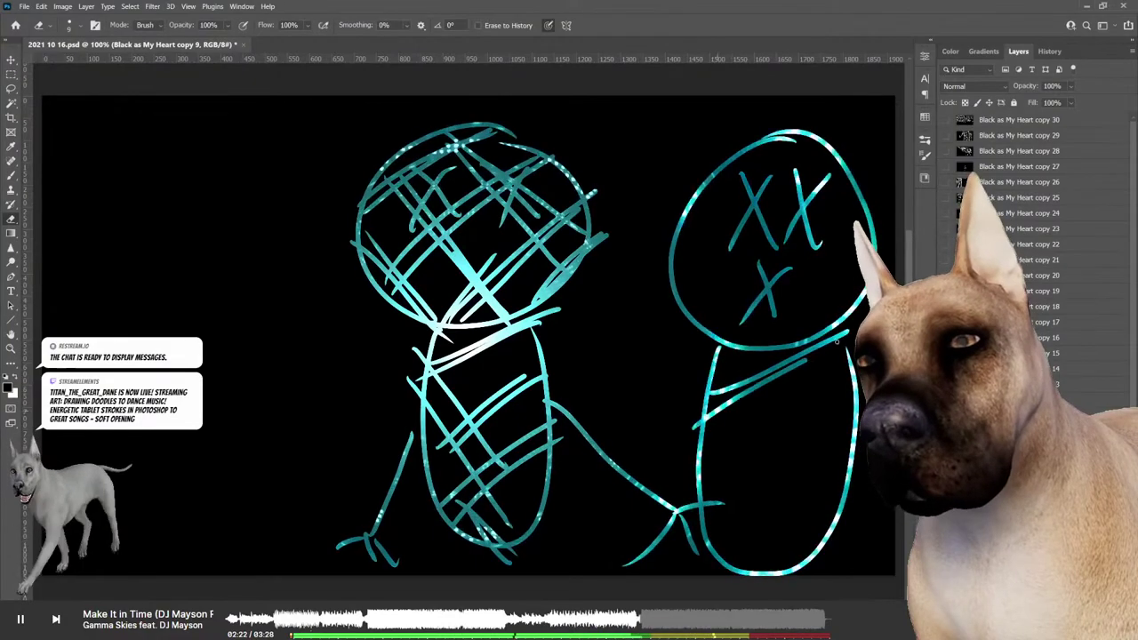
pyautogui.moveTo(852, 391); pyautogui.dragTo(707, 467)
pyautogui.moveTo(845, 444); pyautogui.dragTo(711, 524)
pyautogui.moveTo(843, 470); pyautogui.dragTo(720, 544)
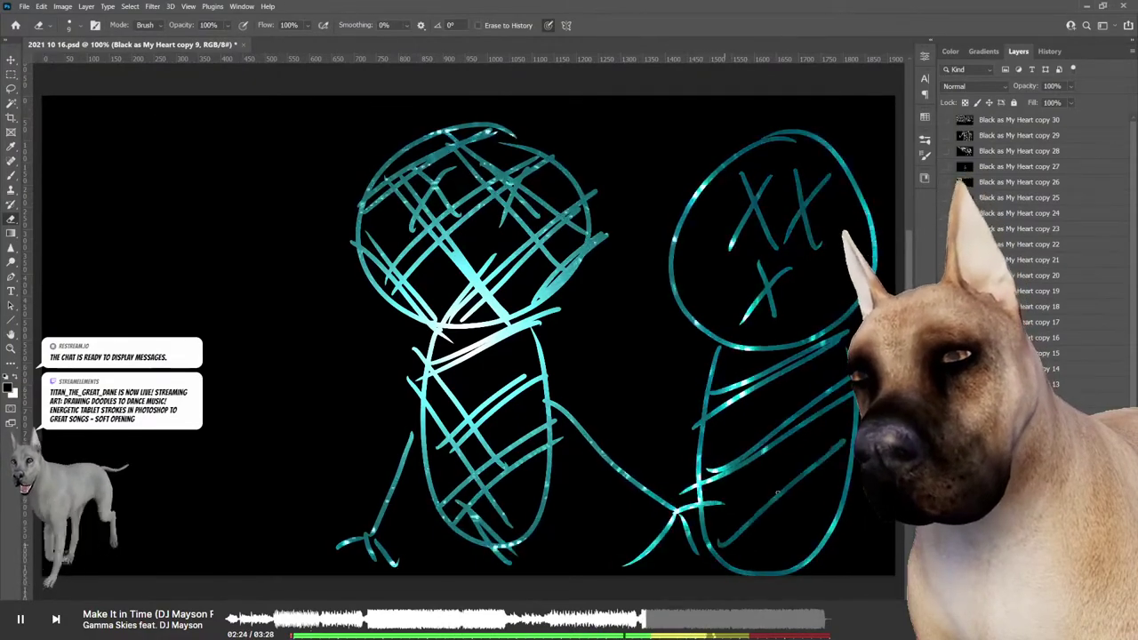
pyautogui.moveTo(832, 496); pyautogui.dragTo(747, 549)
# Step: Cross-hatch the right figure's body and start a new head outline at left
pyautogui.moveTo(724, 498); pyautogui.dragTo(822, 555)
pyautogui.moveTo(711, 463); pyautogui.dragTo(826, 533)
pyautogui.moveTo(707, 418); pyautogui.dragTo(836, 498)
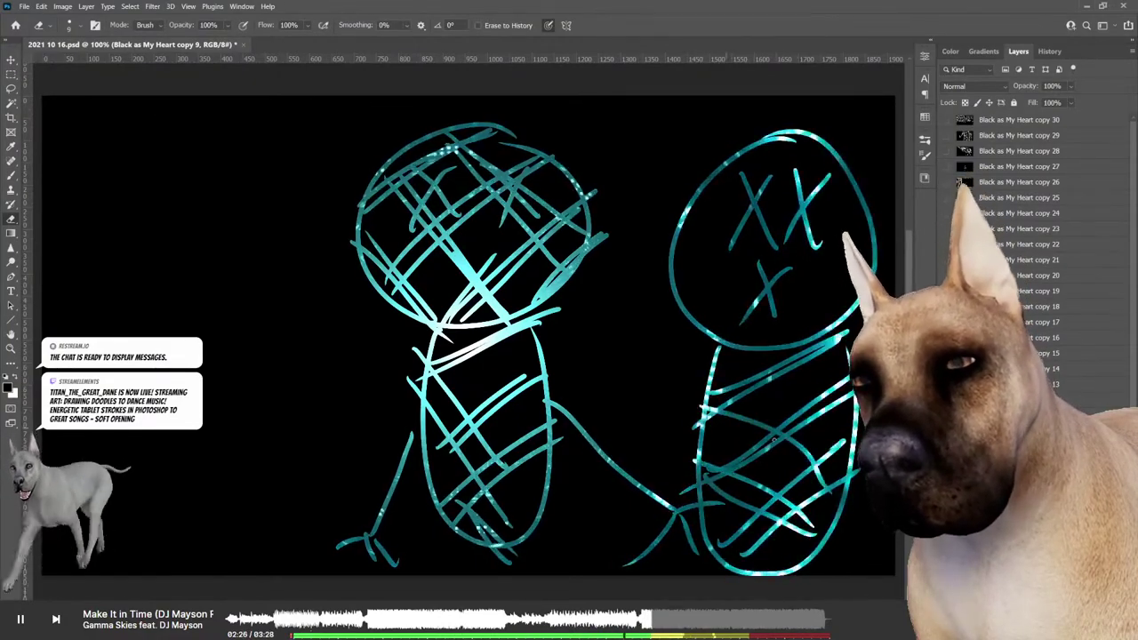
pyautogui.moveTo(716, 382)
pyautogui.mouseDown()
pyautogui.moveTo(815, 427)
pyautogui.moveTo(702, 480)
pyautogui.mouseUp()
pyautogui.moveTo(835, 462); pyautogui.dragTo(711, 534)
pyautogui.moveTo(841, 392); pyautogui.dragTo(707, 445)
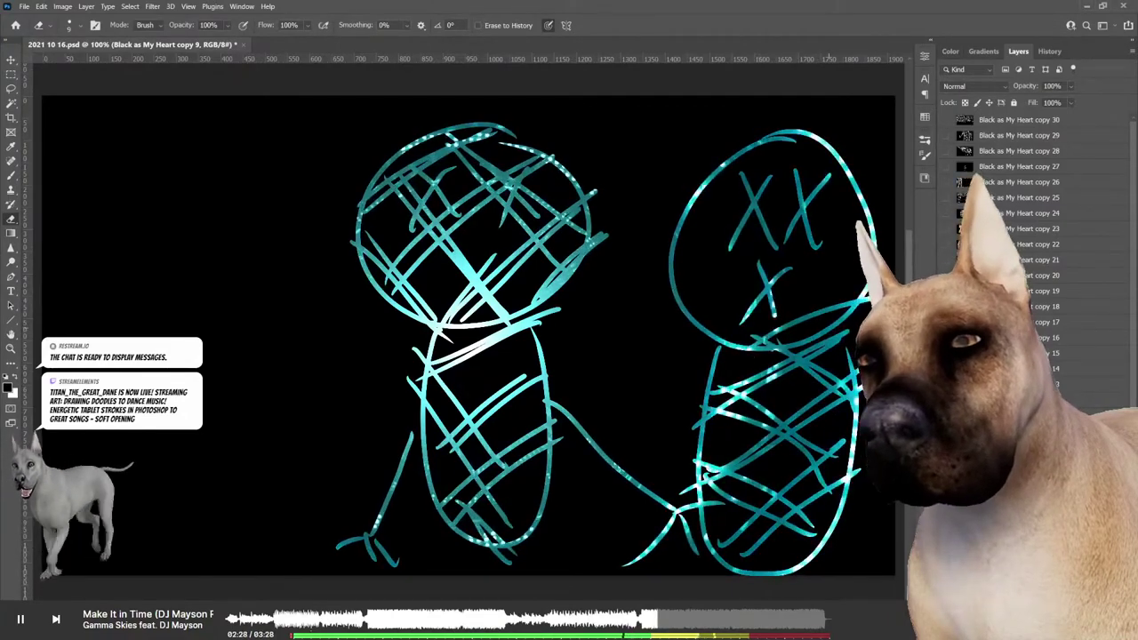
pyautogui.moveTo(861, 285); pyautogui.dragTo(751, 342)
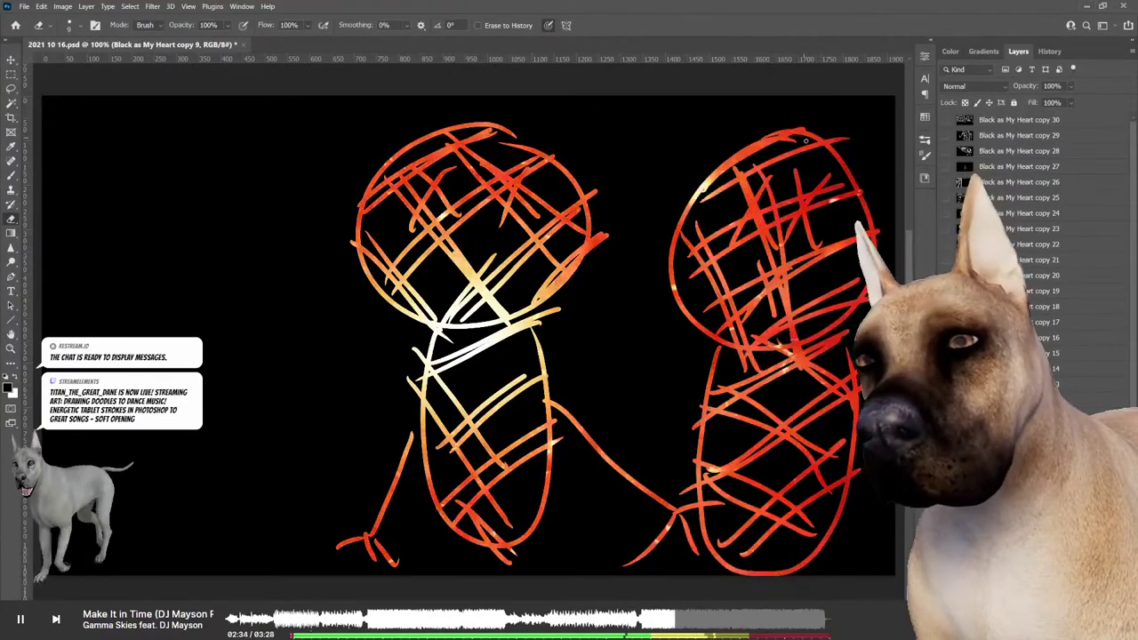
pyautogui.moveTo(207, 135); pyautogui.dragTo(251, 362)
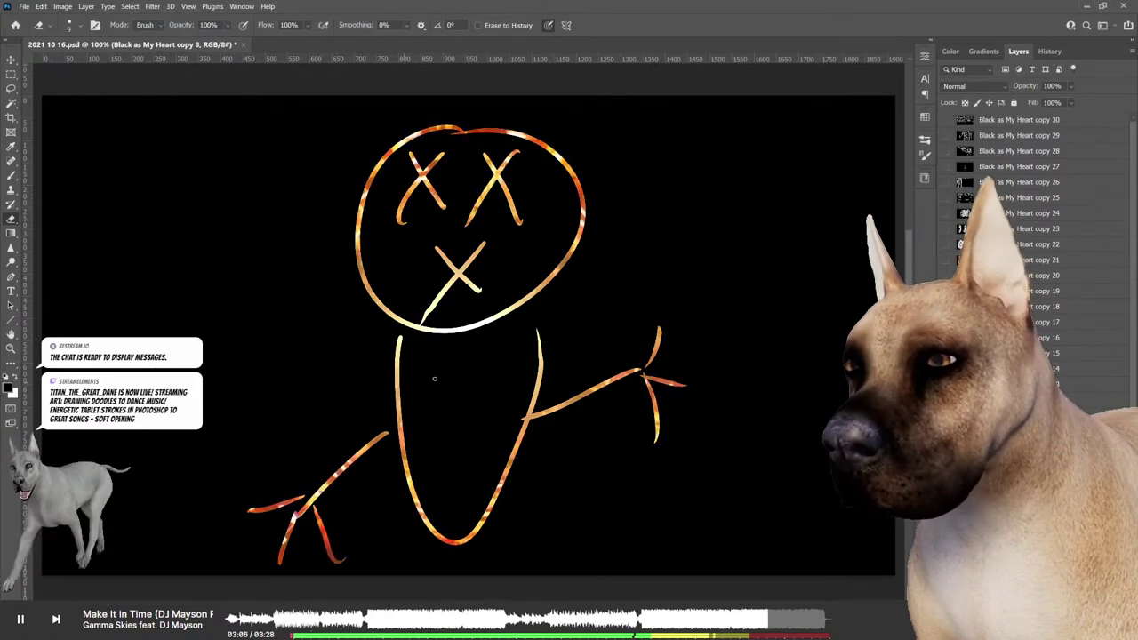
# Step: Hatch the figure's lower body and head diagonally, then start a second head arc at right
pyautogui.moveTo(521, 445); pyautogui.dragTo(416, 502)
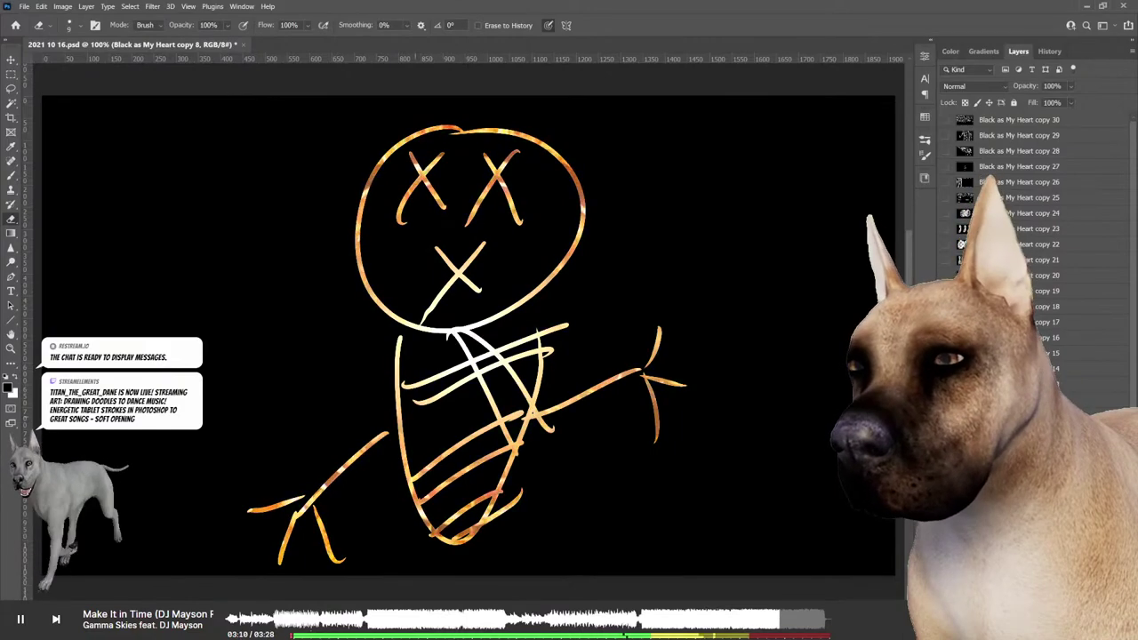
pyautogui.moveTo(582, 218); pyautogui.dragTo(485, 316)
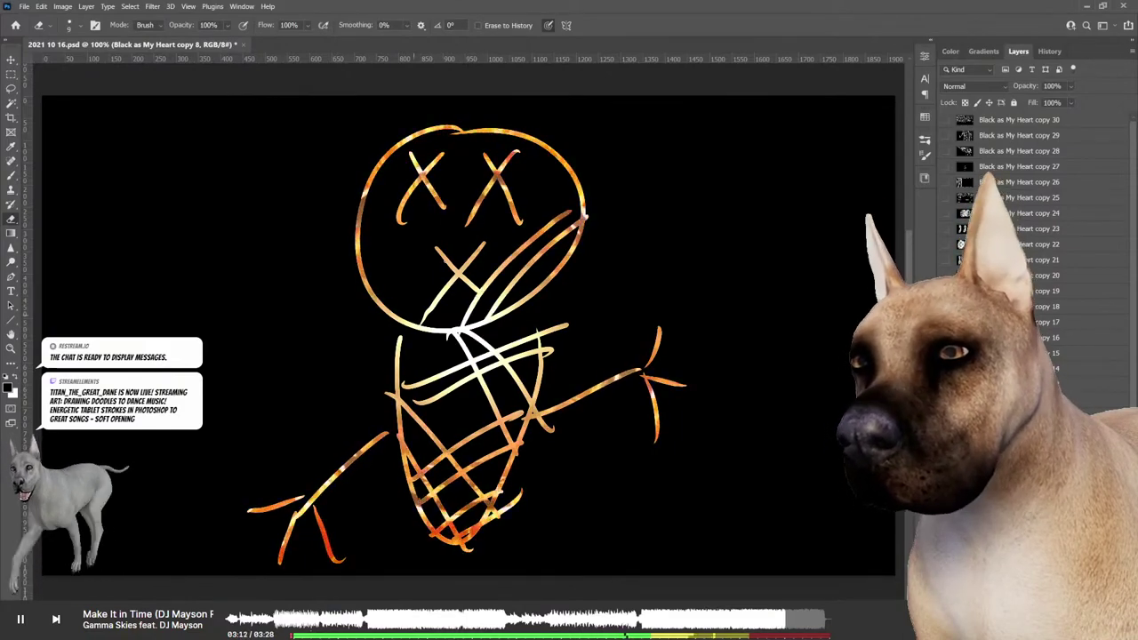
pyautogui.moveTo(571, 153); pyautogui.dragTo(416, 309)
pyautogui.moveTo(649, 185)
pyautogui.mouseDown()
pyautogui.moveTo(771, 141)
pyautogui.moveTo(758, 224)
pyautogui.mouseUp()
# Step: Give the second figure X eyes, an X mouth, a body and two legs with a foot
pyautogui.moveTo(713, 256); pyautogui.dragTo(749, 304)
pyautogui.moveTo(747, 244)
pyautogui.mouseDown()
pyautogui.moveTo(725, 313)
pyautogui.moveTo(802, 457)
pyautogui.mouseUp()
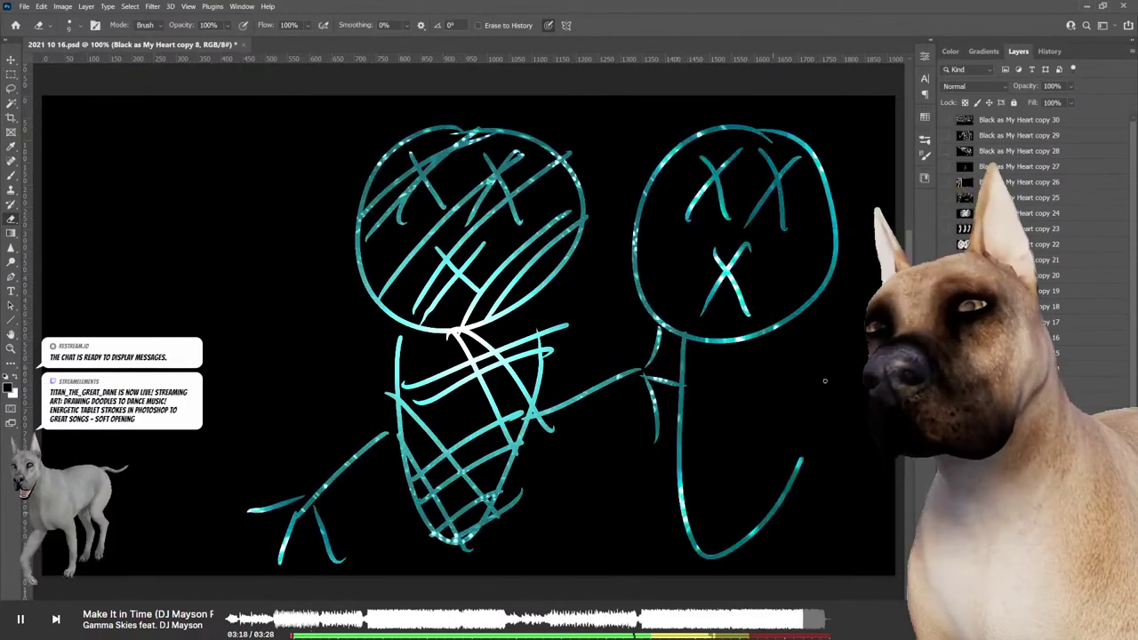
pyautogui.moveTo(825, 327)
pyautogui.mouseDown()
pyautogui.moveTo(805, 455)
pyautogui.moveTo(867, 512)
pyautogui.moveTo(894, 515)
pyautogui.moveTo(869, 562)
pyautogui.mouseUp()
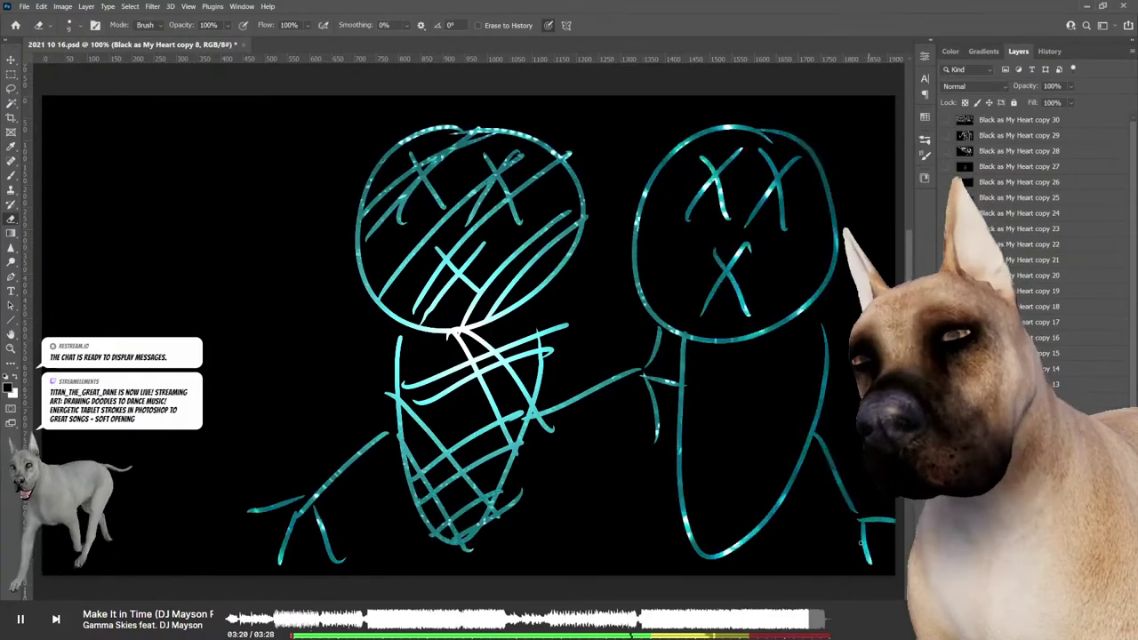
pyautogui.moveTo(669, 434); pyautogui.dragTo(597, 505)
pyautogui.moveTo(533, 536); pyautogui.dragTo(592, 511)
pyautogui.moveTo(590, 509)
pyautogui.mouseDown()
pyautogui.moveTo(589, 560)
pyautogui.moveTo(612, 566)
pyautogui.mouseUp()
# Step: Add a leg curve, a head side outline and diagonal strokes across the second body
pyautogui.moveTo(693, 539); pyautogui.dragTo(785, 522)
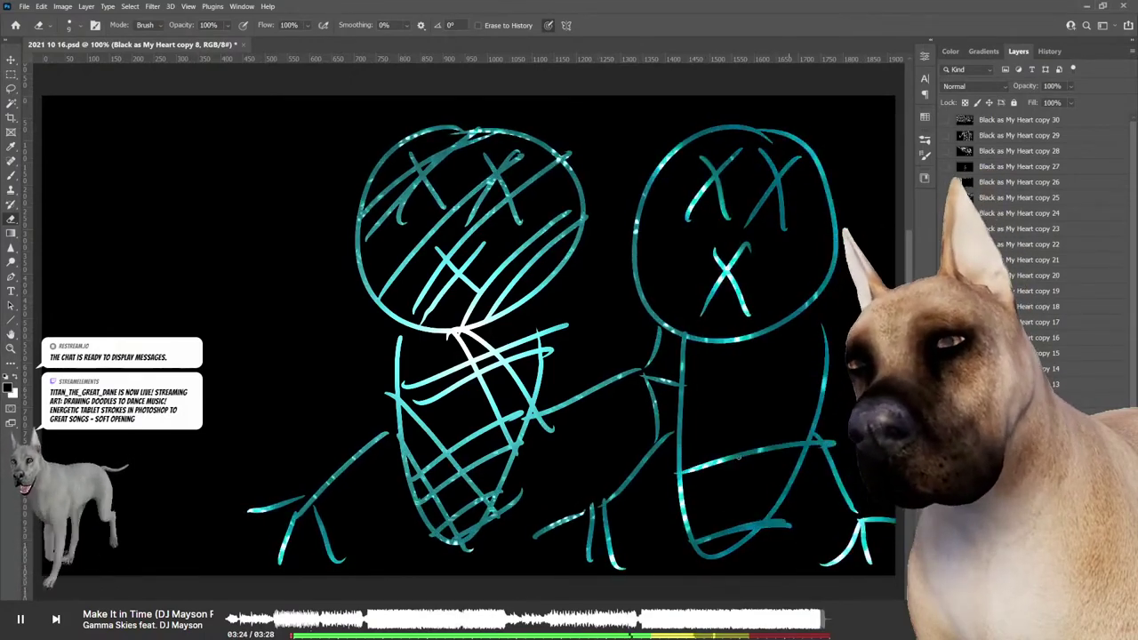
pyautogui.moveTo(685, 418); pyautogui.dragTo(835, 413)
pyautogui.moveTo(684, 382); pyautogui.dragTo(849, 329)
pyautogui.moveTo(765, 146); pyautogui.dragTo(827, 306)
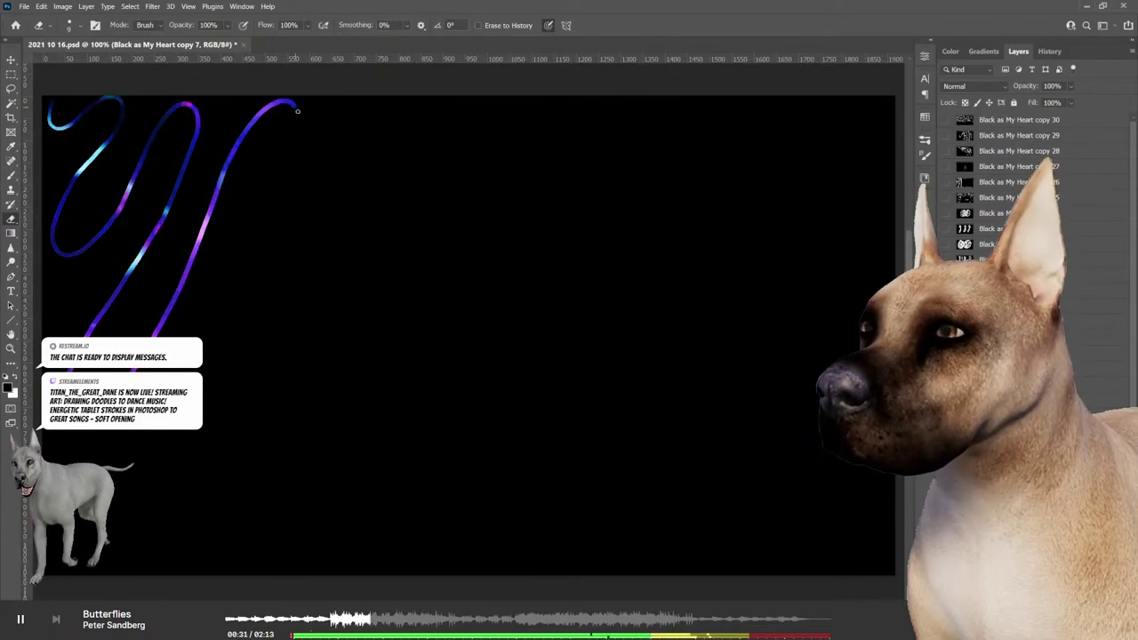
# Step: Scribble zigzag loops across the canvas, undo them, then start a new looping stroke across the top
pyautogui.moveTo(271, 217)
pyautogui.mouseDown()
pyautogui.moveTo(279, 254)
pyautogui.moveTo(191, 317)
pyautogui.moveTo(134, 462)
pyautogui.mouseUp()
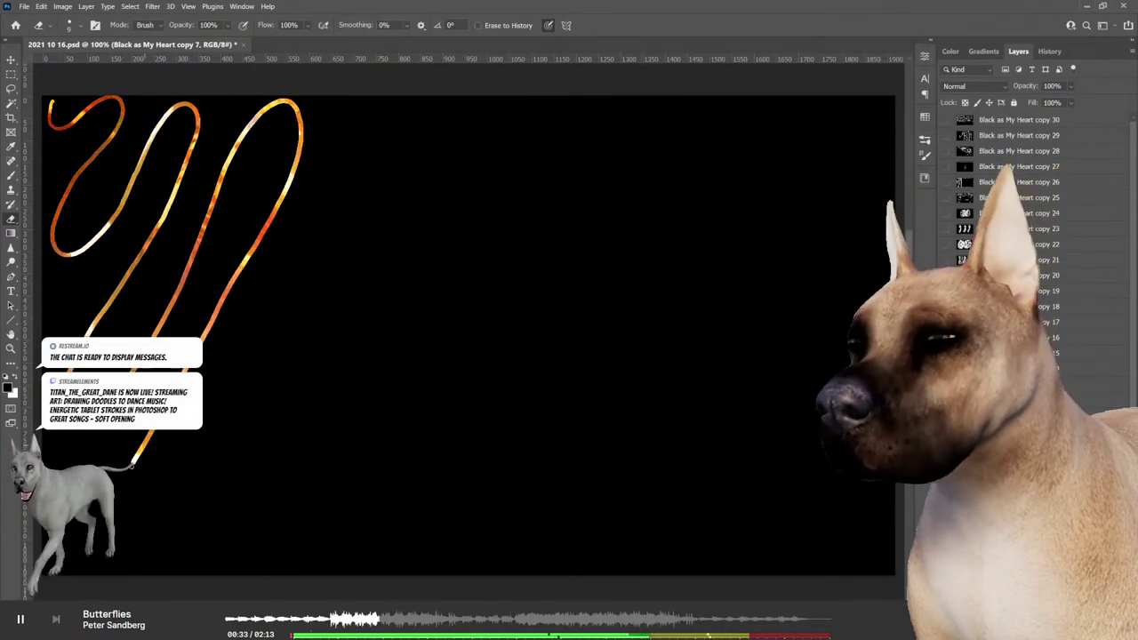
pyautogui.moveTo(306, 251); pyautogui.dragTo(388, 108)
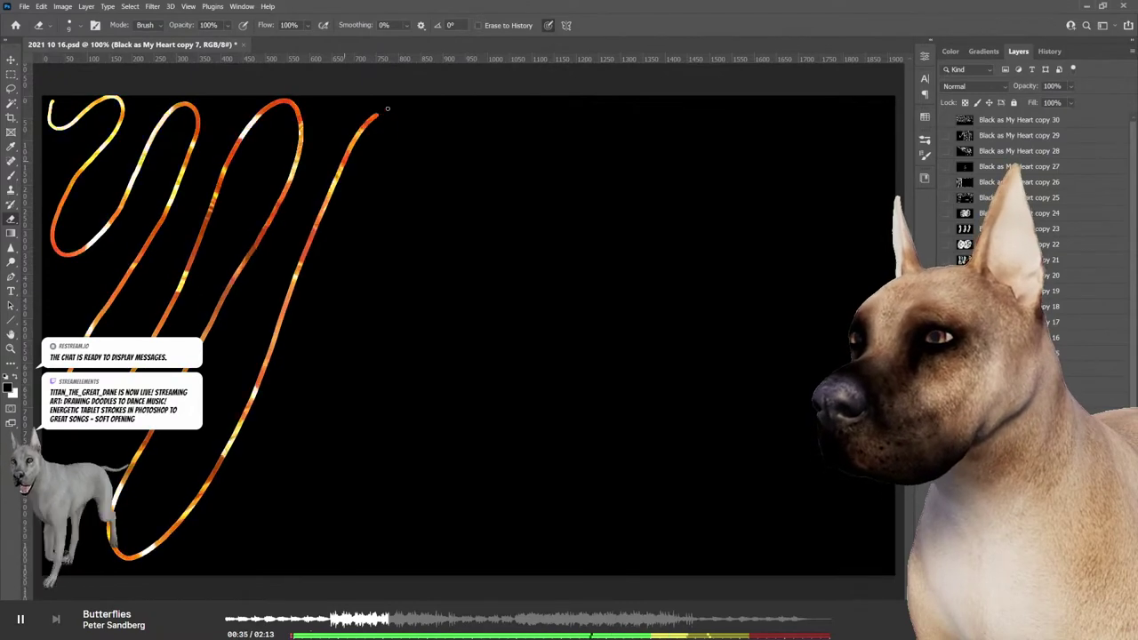
pyautogui.moveTo(410, 177)
pyautogui.mouseDown()
pyautogui.moveTo(303, 417)
pyautogui.moveTo(289, 497)
pyautogui.moveTo(406, 322)
pyautogui.moveTo(483, 130)
pyautogui.moveTo(521, 172)
pyautogui.moveTo(361, 505)
pyautogui.moveTo(445, 449)
pyautogui.moveTo(521, 254)
pyautogui.moveTo(599, 101)
pyautogui.moveTo(614, 197)
pyautogui.moveTo(457, 483)
pyautogui.moveTo(462, 562)
pyautogui.moveTo(571, 433)
pyautogui.moveTo(681, 157)
pyautogui.moveTo(765, 117)
pyautogui.moveTo(627, 451)
pyautogui.moveTo(600, 558)
pyautogui.moveTo(684, 426)
pyautogui.moveTo(795, 172)
pyautogui.moveTo(860, 134)
pyautogui.moveTo(760, 569)
pyautogui.moveTo(849, 449)
pyautogui.mouseUp()
pyautogui.hotkey('ctrl', 'z')
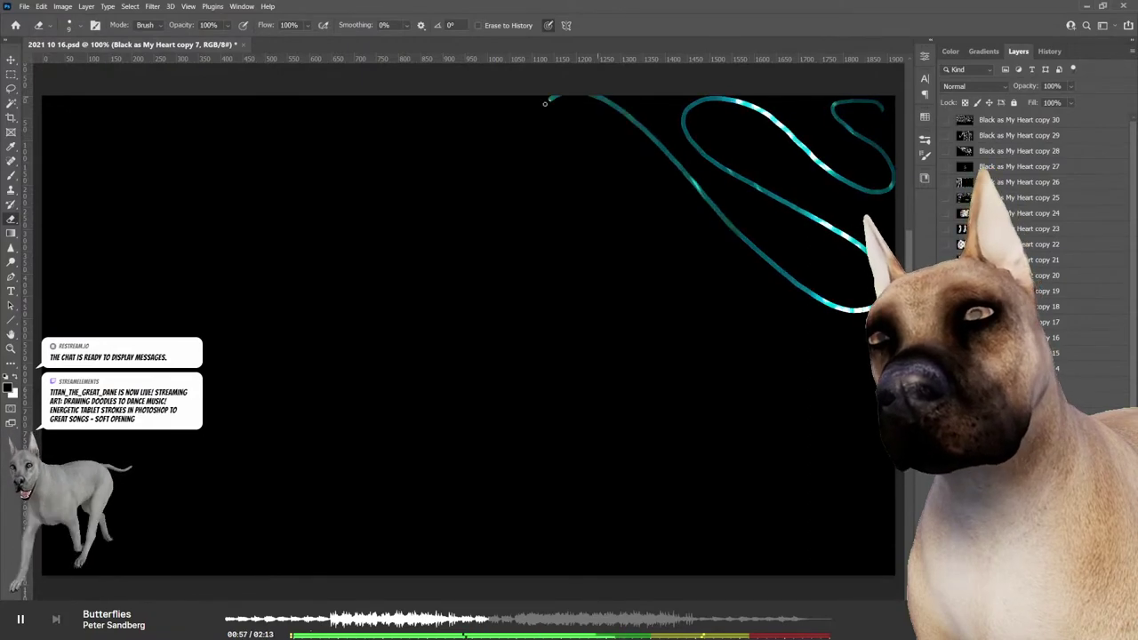
pyautogui.moveTo(811, 334)
pyautogui.mouseDown()
pyautogui.moveTo(346, 141)
pyautogui.moveTo(543, 413)
pyautogui.moveTo(261, 124)
pyautogui.moveTo(211, 237)
pyautogui.moveTo(470, 427)
pyautogui.moveTo(575, 569)
pyautogui.moveTo(374, 444)
pyautogui.moveTo(191, 182)
pyautogui.moveTo(76, 235)
pyautogui.moveTo(237, 471)
pyautogui.mouseUp()
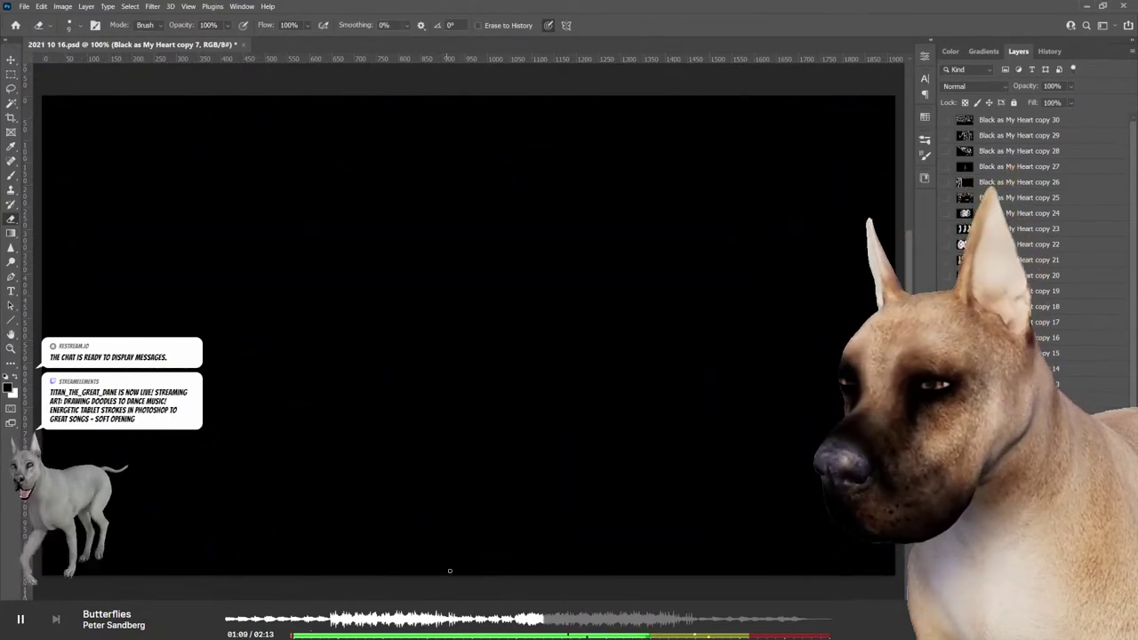
# Step: Draw a red stroke along the canvas bottom that loops back leftward and upward
pyautogui.moveTo(587, 560); pyautogui.dragTo(792, 563)
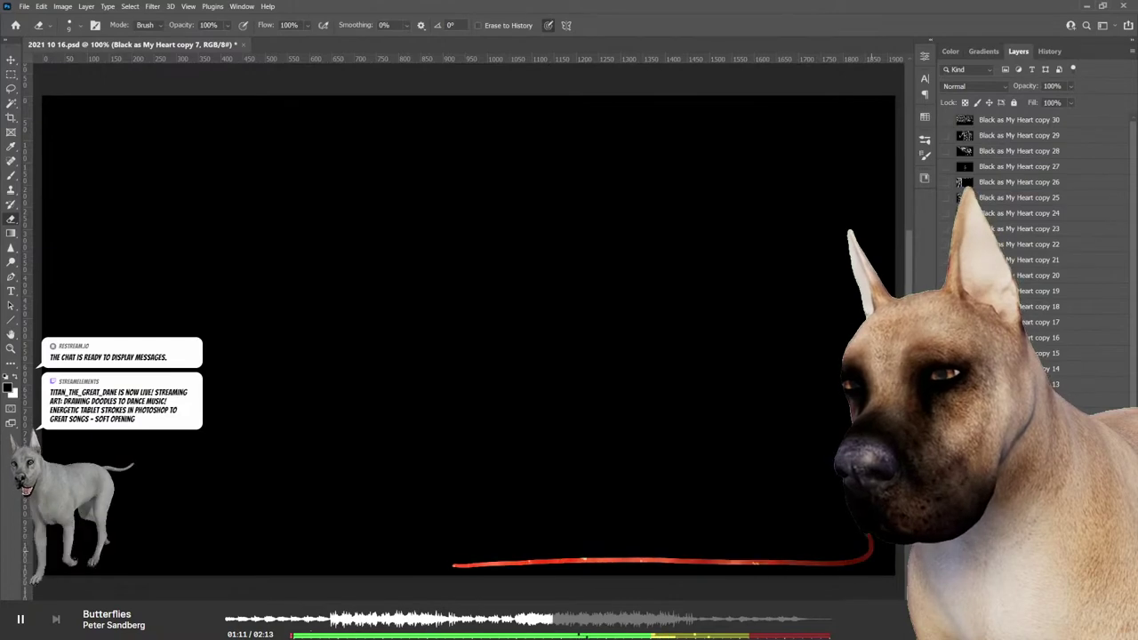
pyautogui.moveTo(872, 538); pyautogui.dragTo(53, 516)
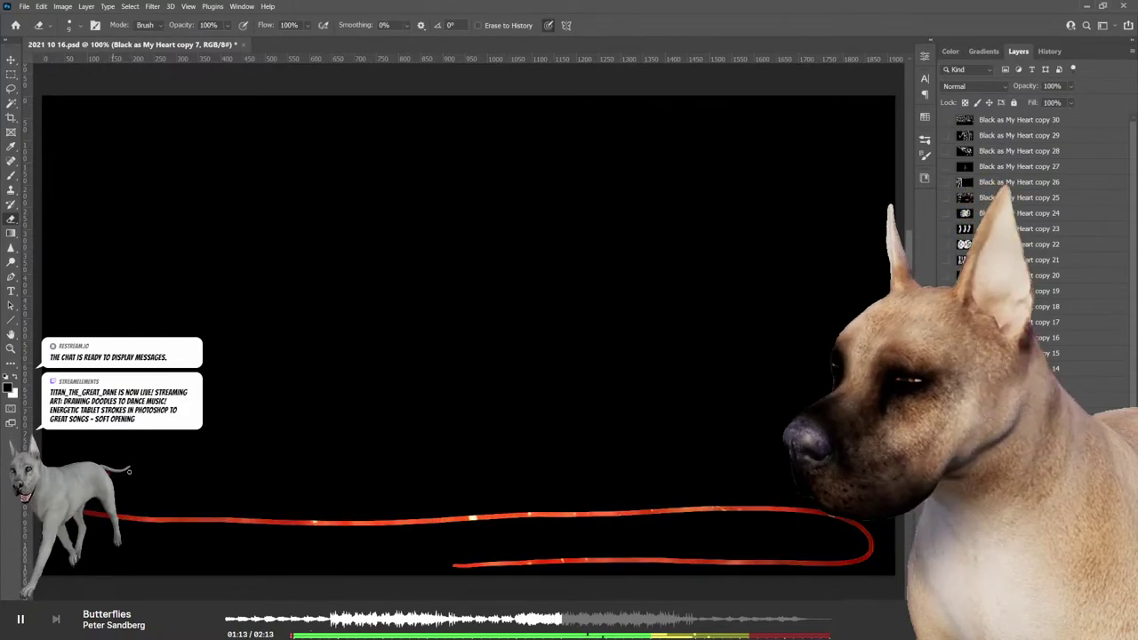
pyautogui.moveTo(129, 471)
pyautogui.mouseDown()
pyautogui.moveTo(867, 458)
pyautogui.moveTo(614, 410)
pyautogui.moveTo(120, 405)
pyautogui.moveTo(134, 326)
pyautogui.moveTo(774, 336)
pyautogui.moveTo(872, 320)
pyautogui.moveTo(661, 246)
pyautogui.moveTo(89, 252)
pyautogui.moveTo(71, 198)
pyautogui.moveTo(254, 173)
pyautogui.moveTo(846, 173)
pyautogui.moveTo(846, 112)
pyautogui.moveTo(66, 119)
pyautogui.mouseUp()
# Step: Undo that stroke and draw horizontal back-and-forth loops from the top down the canvas
pyautogui.hotkey('ctrl', 'z')
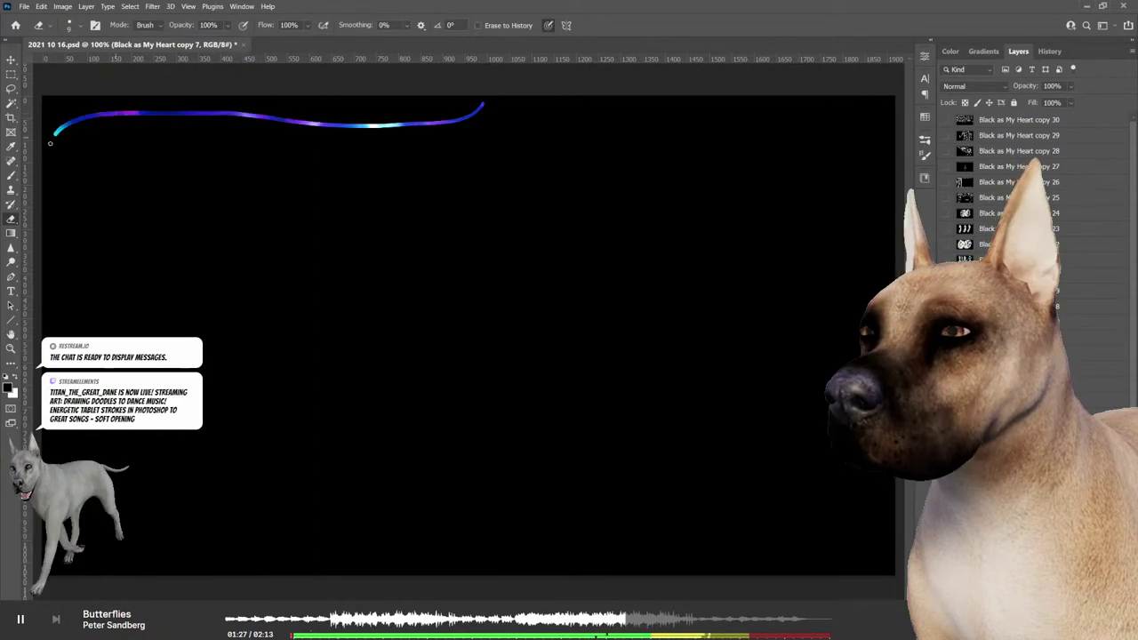
pyautogui.moveTo(50, 143); pyautogui.dragTo(275, 172)
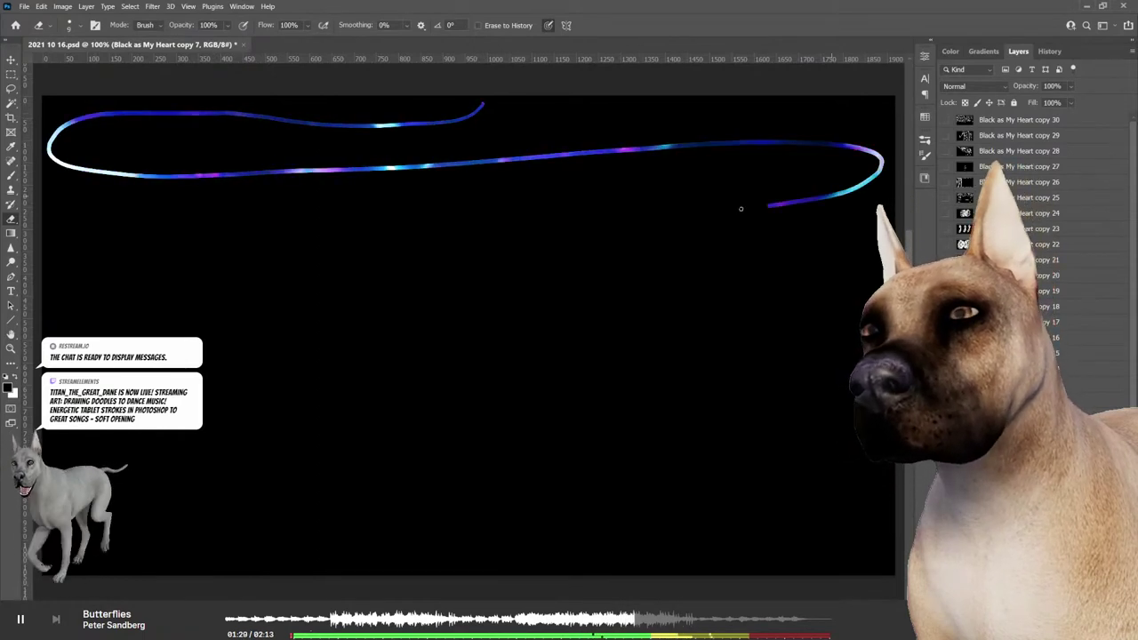
pyautogui.moveTo(741, 209)
pyautogui.mouseDown()
pyautogui.moveTo(102, 204)
pyautogui.moveTo(56, 246)
pyautogui.moveTo(336, 249)
pyautogui.moveTo(714, 231)
pyautogui.moveTo(885, 271)
pyautogui.moveTo(678, 293)
pyautogui.moveTo(53, 302)
pyautogui.moveTo(67, 346)
pyautogui.moveTo(521, 339)
pyautogui.moveTo(779, 314)
pyautogui.moveTo(840, 328)
pyautogui.moveTo(681, 399)
pyautogui.moveTo(200, 400)
pyautogui.moveTo(80, 458)
pyautogui.moveTo(533, 449)
pyautogui.moveTo(844, 423)
pyautogui.moveTo(793, 487)
pyautogui.moveTo(275, 494)
pyautogui.moveTo(80, 544)
pyautogui.moveTo(880, 547)
pyautogui.moveTo(489, 564)
pyautogui.moveTo(320, 558)
pyautogui.mouseUp()
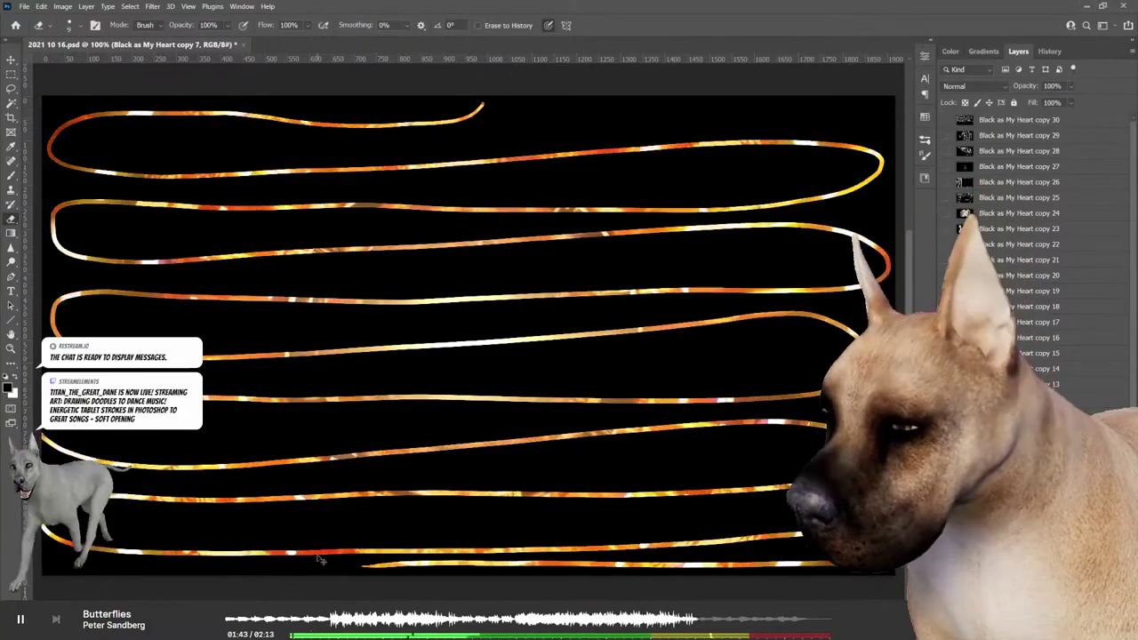
# Step: Undo the horizontal scribble and begin a diagonal zigzag loop stroke at the top left
pyautogui.hotkey('ctrl', 'z')
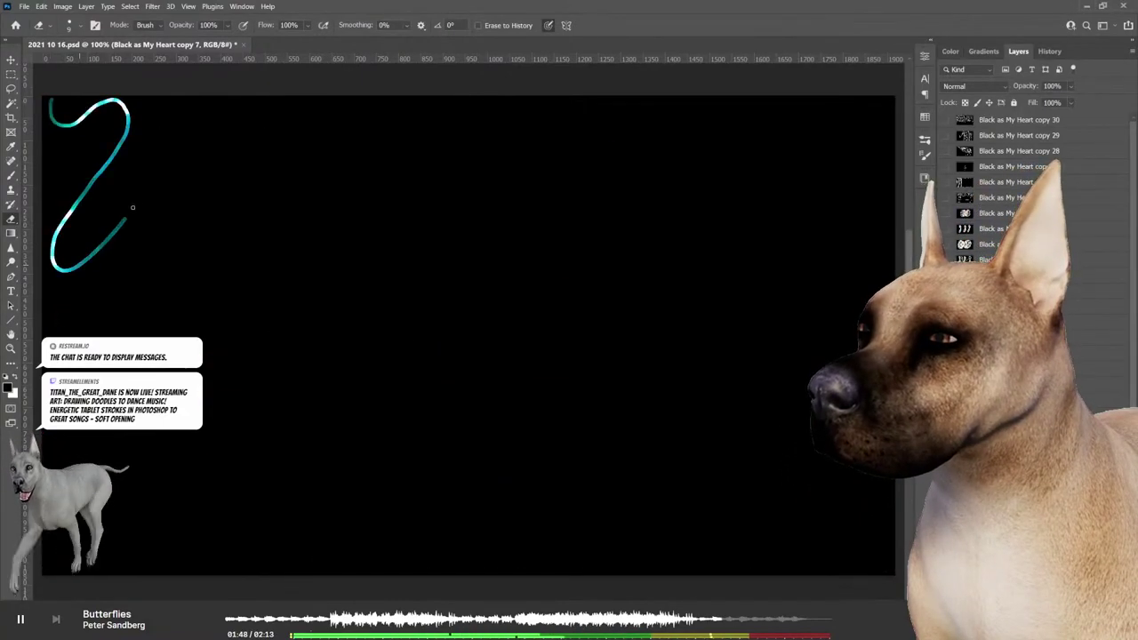
pyautogui.moveTo(218, 149)
pyautogui.mouseDown()
pyautogui.moveTo(152, 254)
pyautogui.moveTo(73, 336)
pyautogui.mouseUp()
pyautogui.moveTo(311, 110)
pyautogui.mouseDown()
pyautogui.moveTo(302, 200)
pyautogui.moveTo(78, 459)
pyautogui.mouseUp()
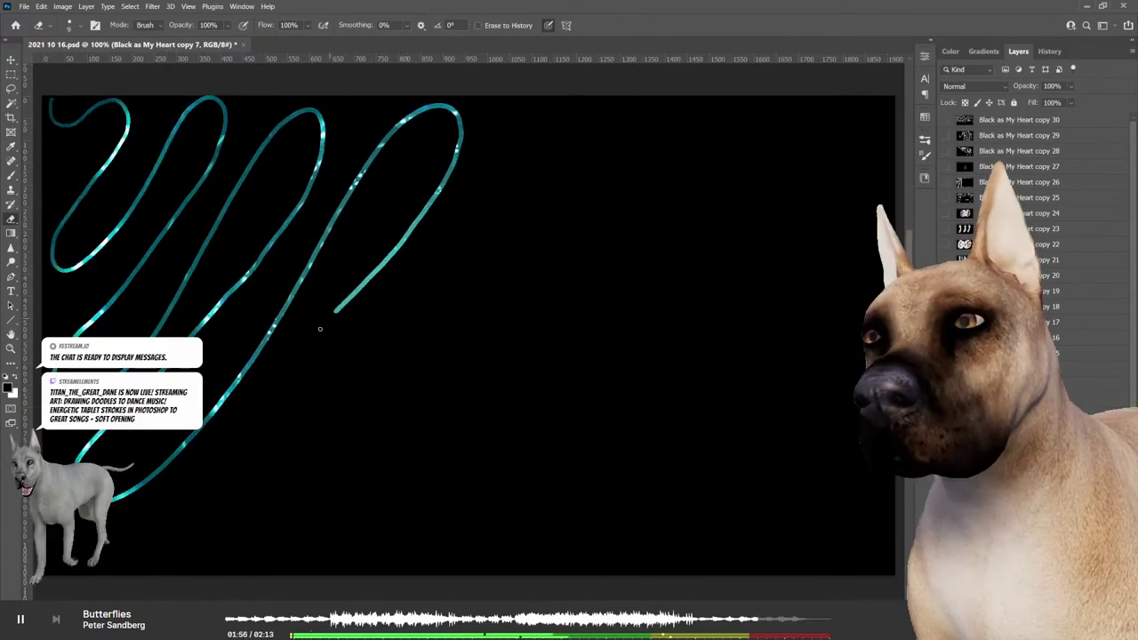
pyautogui.moveTo(197, 546); pyautogui.dragTo(328, 459)
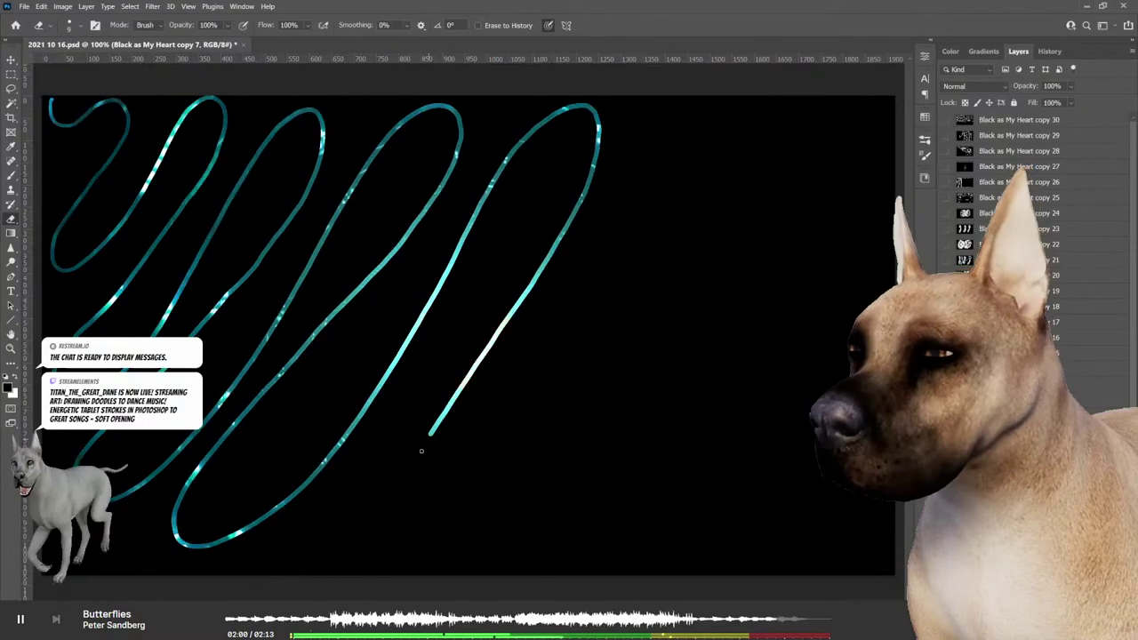
# Step: Extend the up-and-down zigzag loops rightward until the stroke reaches the canvas's right edge
pyautogui.moveTo(507, 511); pyautogui.dragTo(601, 289)
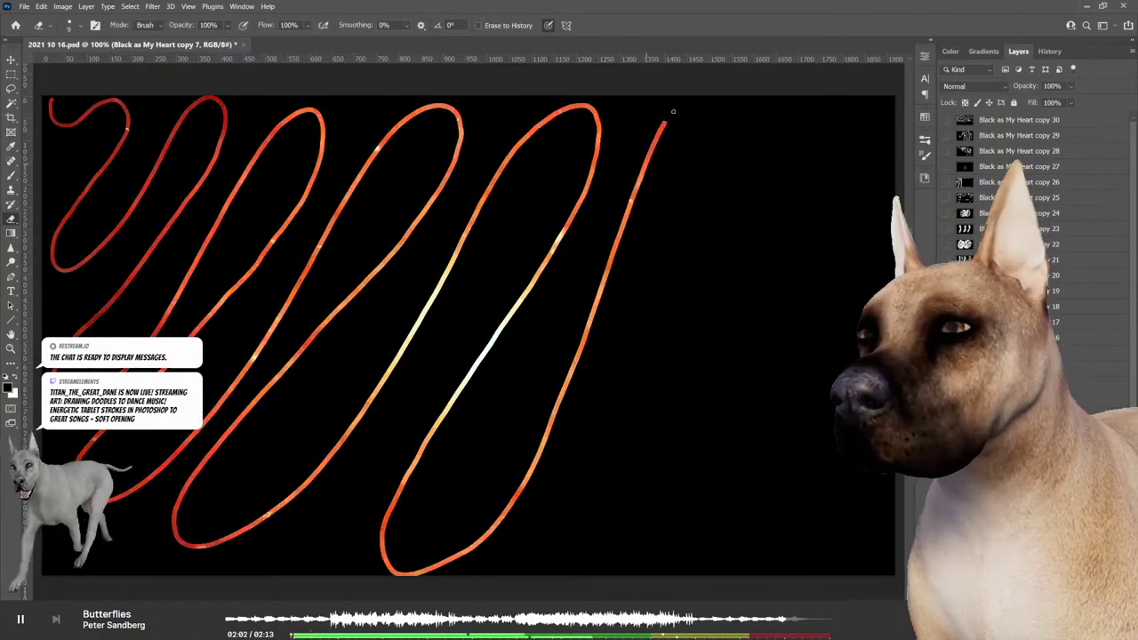
pyautogui.moveTo(645, 329); pyautogui.dragTo(562, 516)
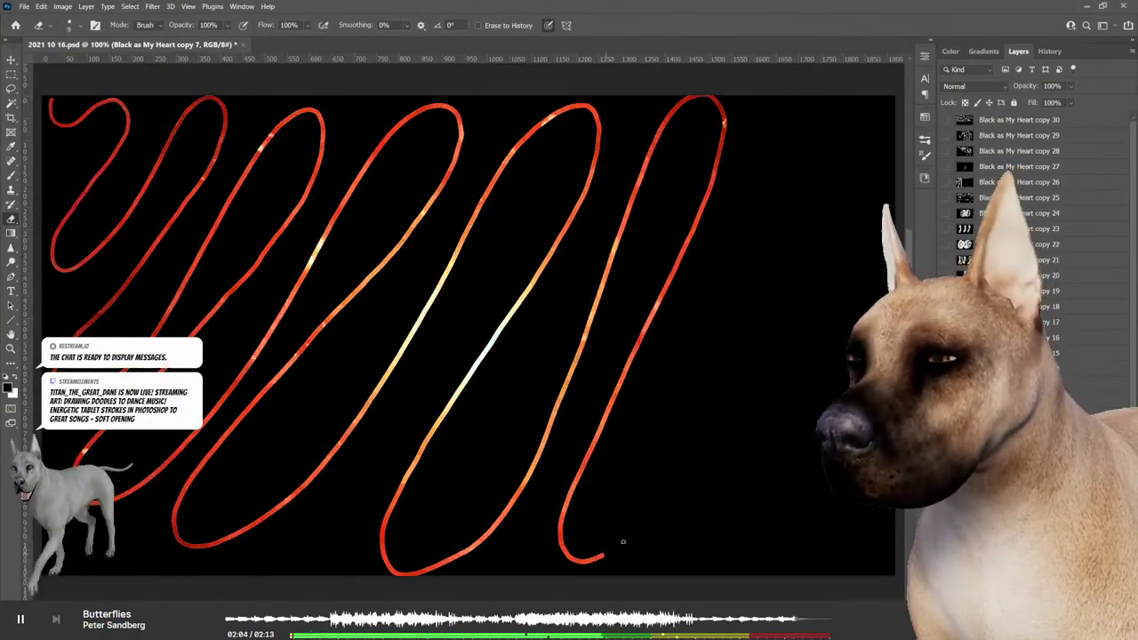
pyautogui.moveTo(698, 351); pyautogui.dragTo(761, 160)
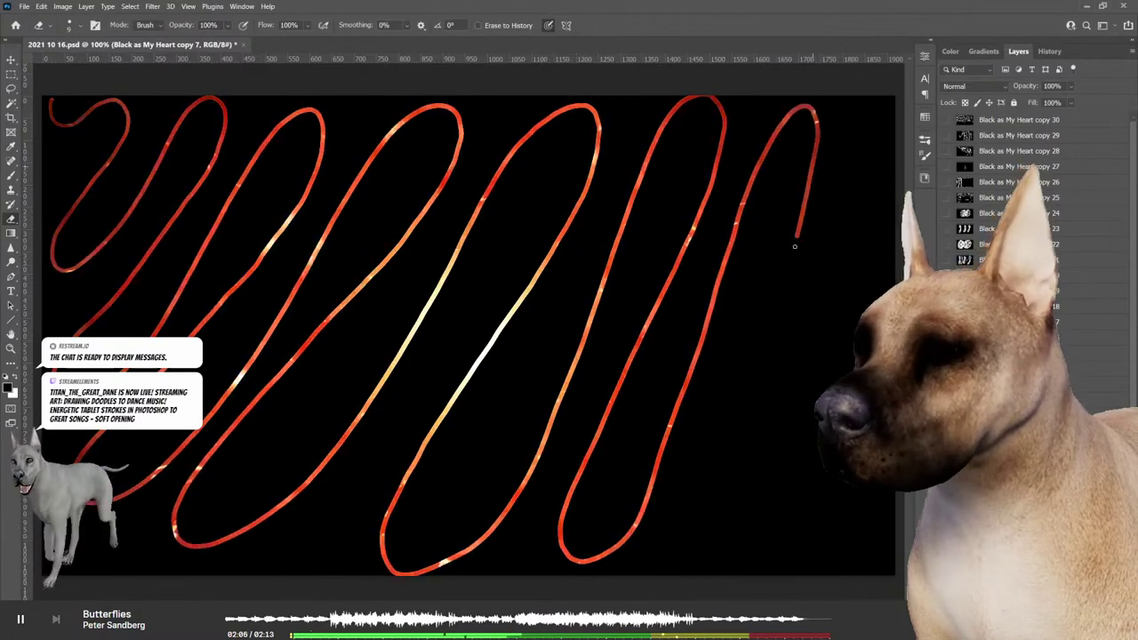
pyautogui.moveTo(795, 247)
pyautogui.mouseDown()
pyautogui.moveTo(711, 569)
pyautogui.moveTo(862, 257)
pyautogui.mouseUp()
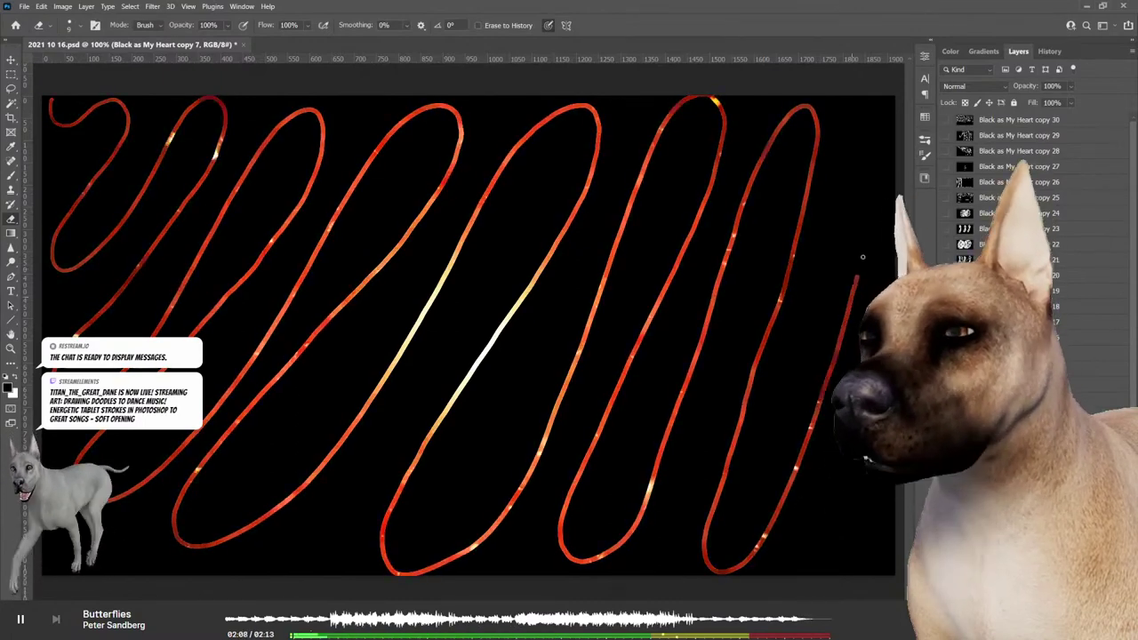
pyautogui.moveTo(826, 465)
pyautogui.mouseDown()
pyautogui.moveTo(829, 569)
pyautogui.moveTo(869, 525)
pyautogui.mouseUp()
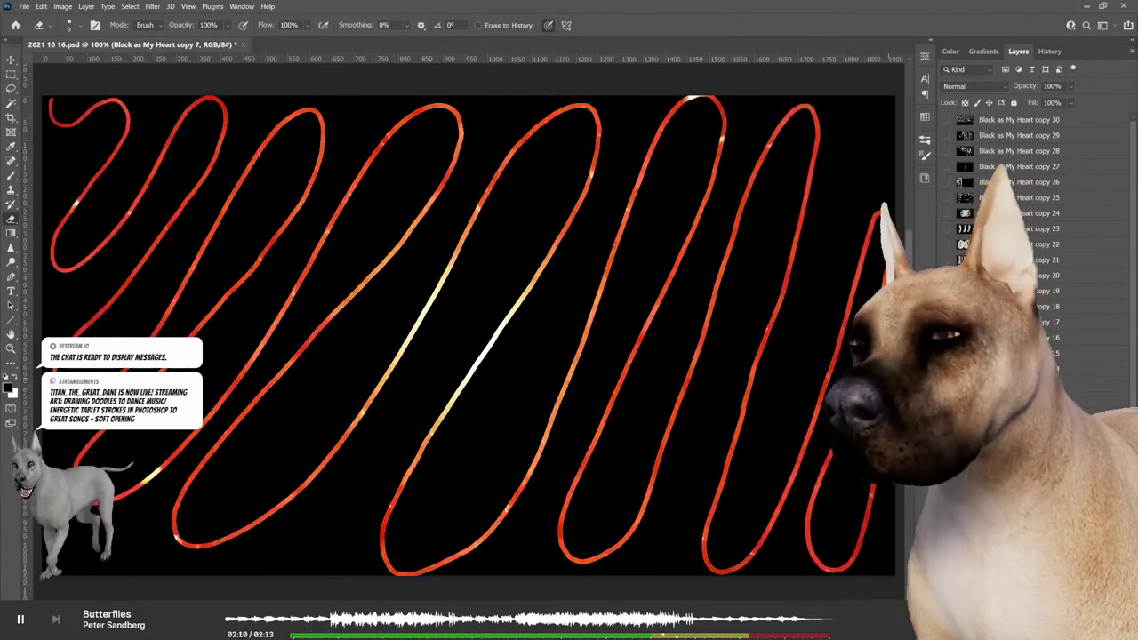